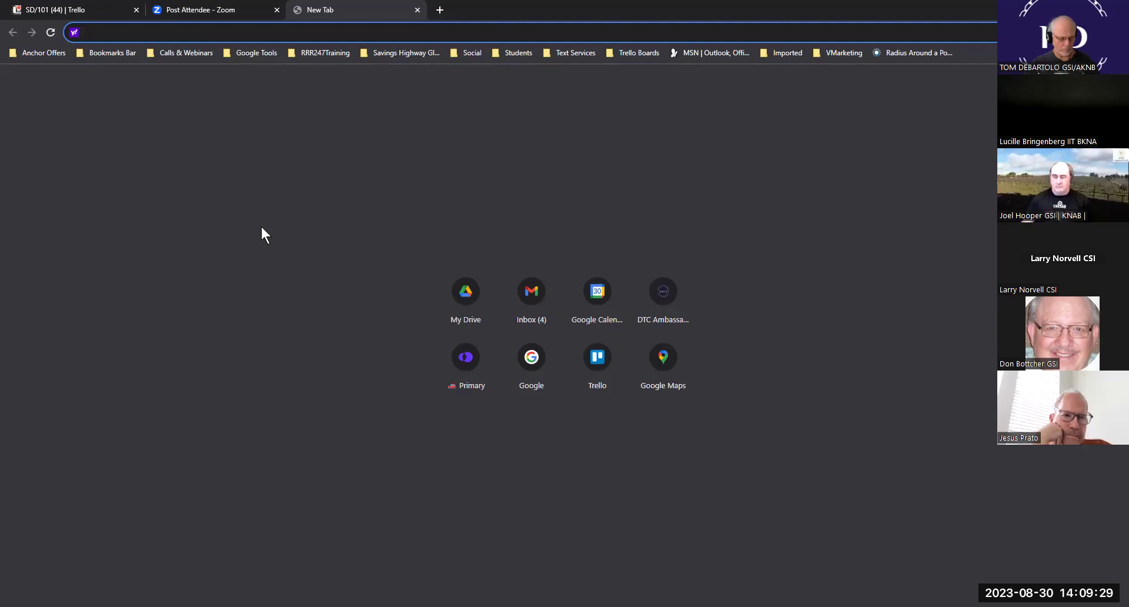
- Load Google Calendar from the Google Tools bookmarks and hide the team meetings calendar
{"action": "left_click", "coordinate": [257, 52]}
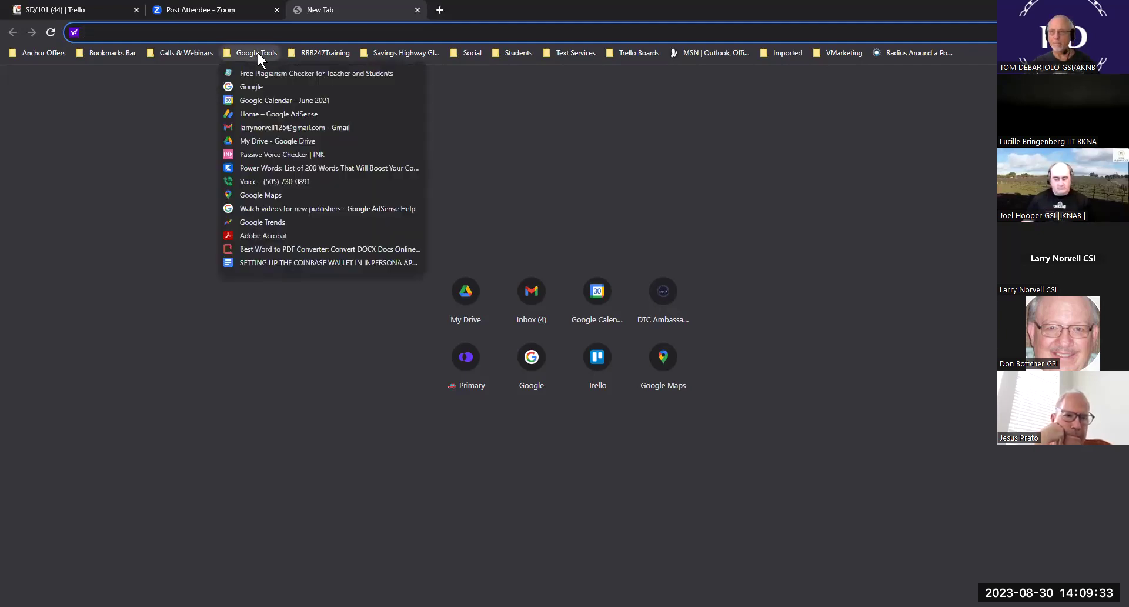
{"action": "left_click", "coordinate": [273, 99]}
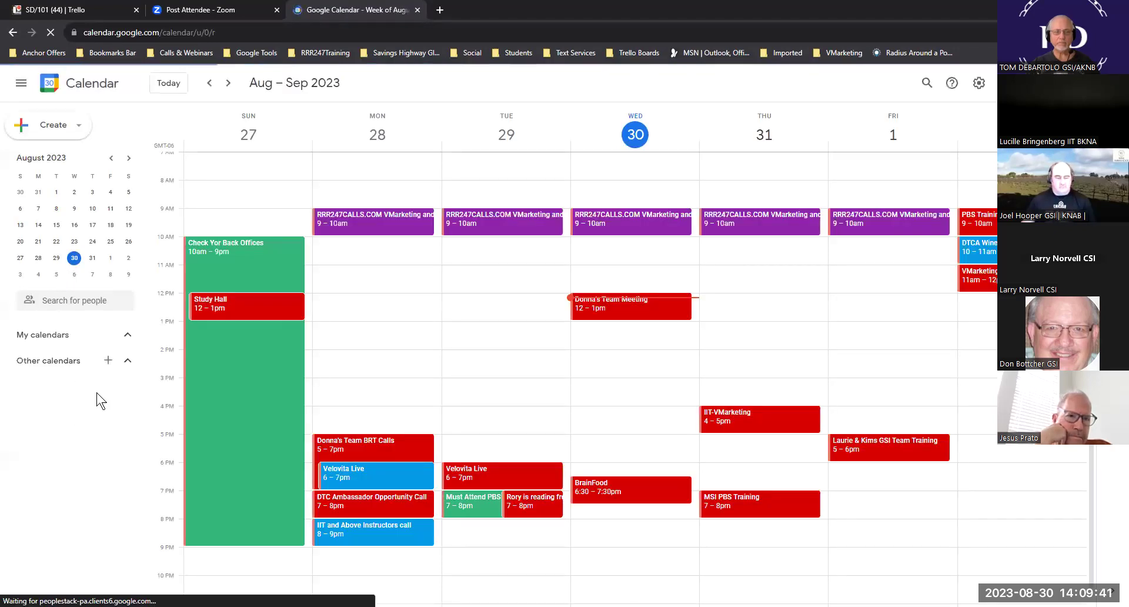
{"action": "left_click", "coordinate": [18, 376]}
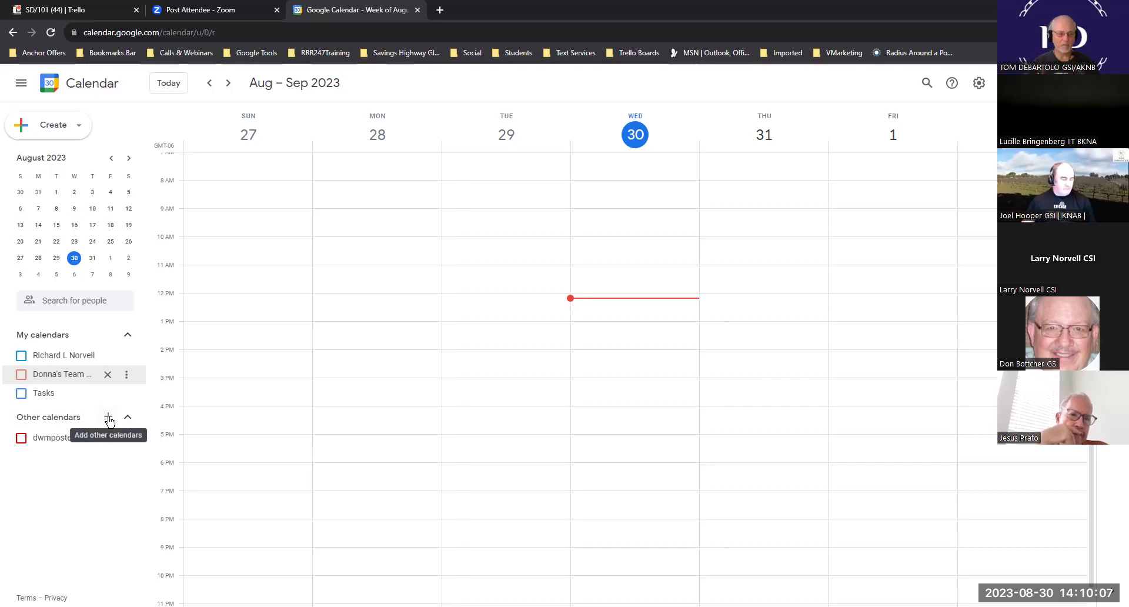
- Start a new calendar, enter the business calendar's name, and select that name for copying
{"action": "left_click", "coordinate": [108, 418]}
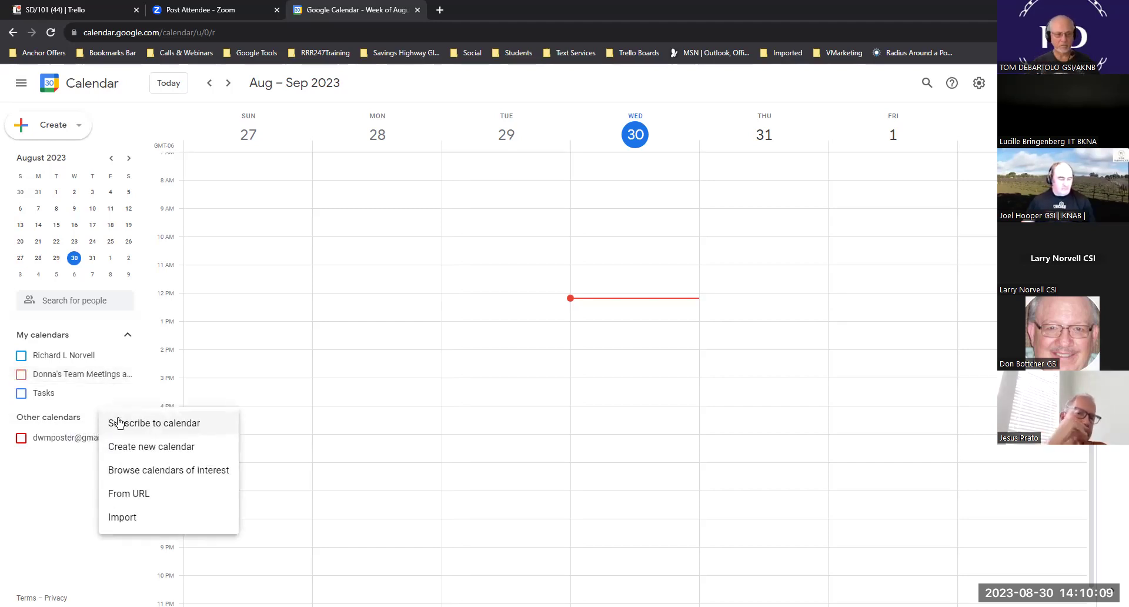
{"action": "left_click", "coordinate": [160, 448]}
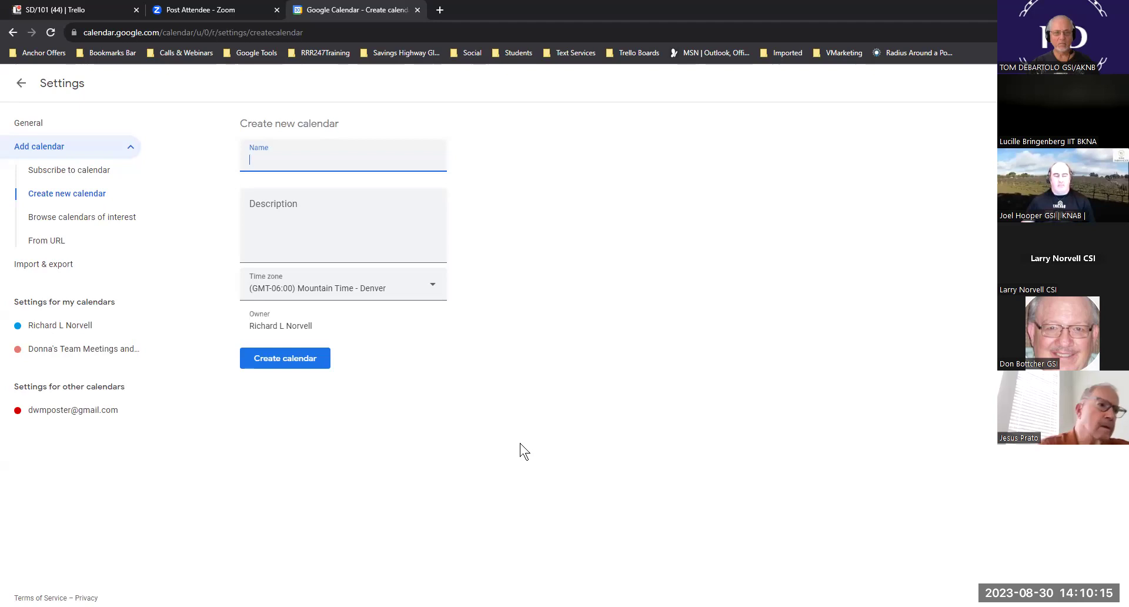
{"action": "type", "text": "Larry"}
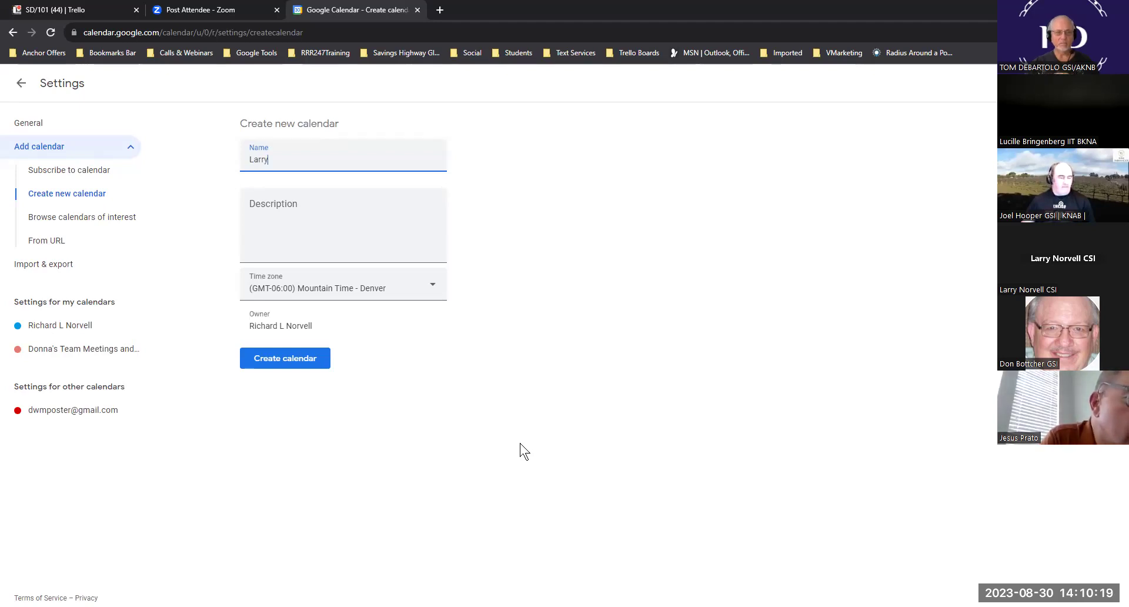
{"action": "type", "text": "'s Business"}
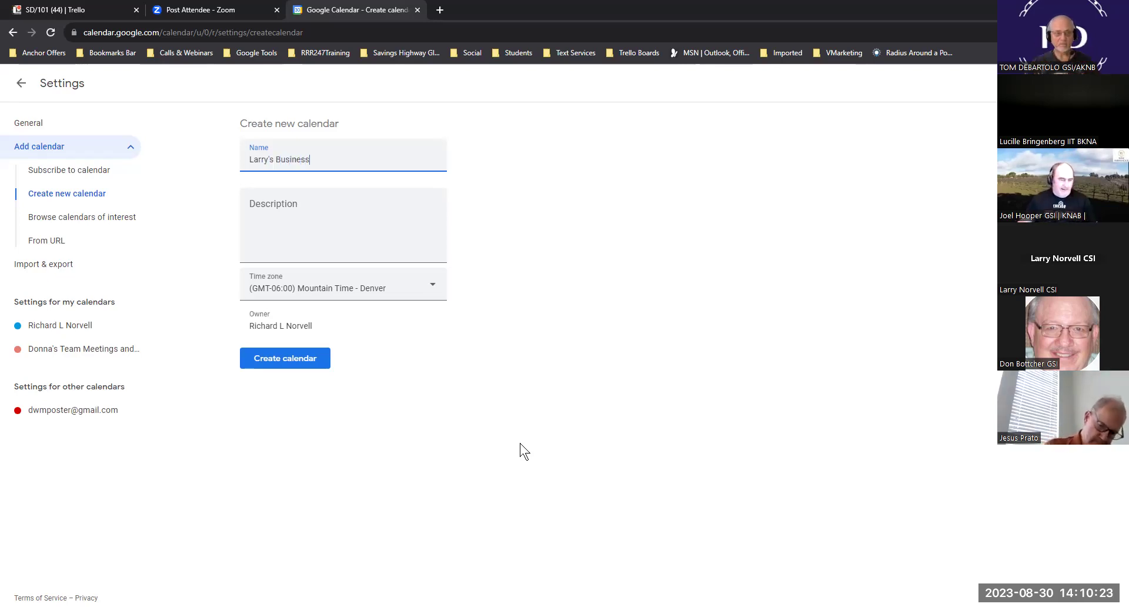
{"action": "type", "text": " Calendar"}
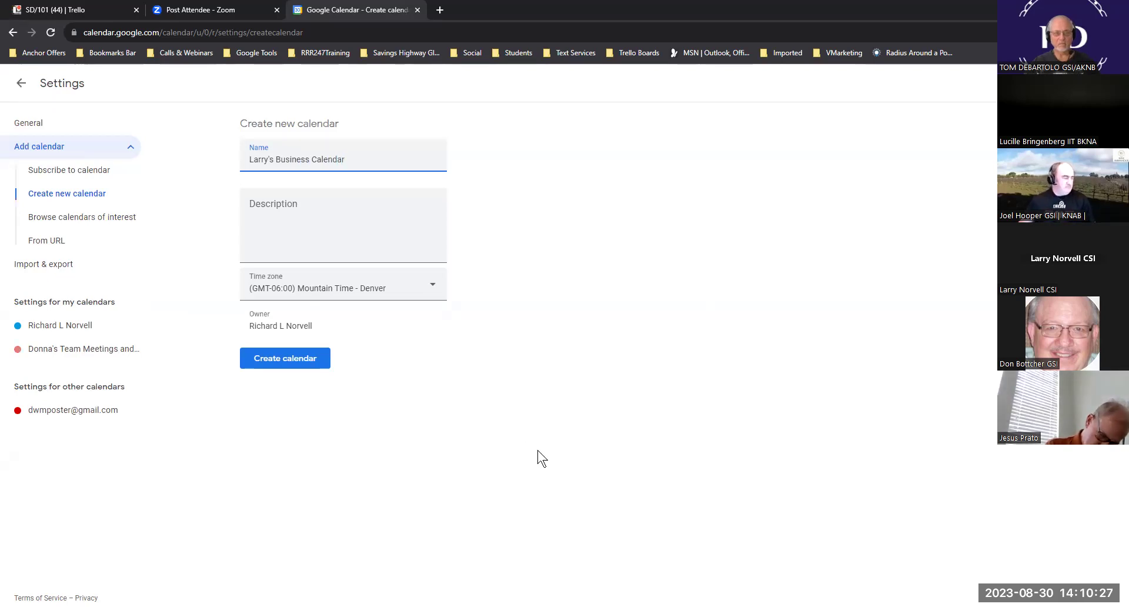
{"action": "left_click_drag", "start_coordinate": [342, 162], "coordinate": [269, 167]}
{"action": "left_click_drag", "start_coordinate": [346, 160], "coordinate": [263, 166]}
{"action": "key", "text": "ctrl+c"}
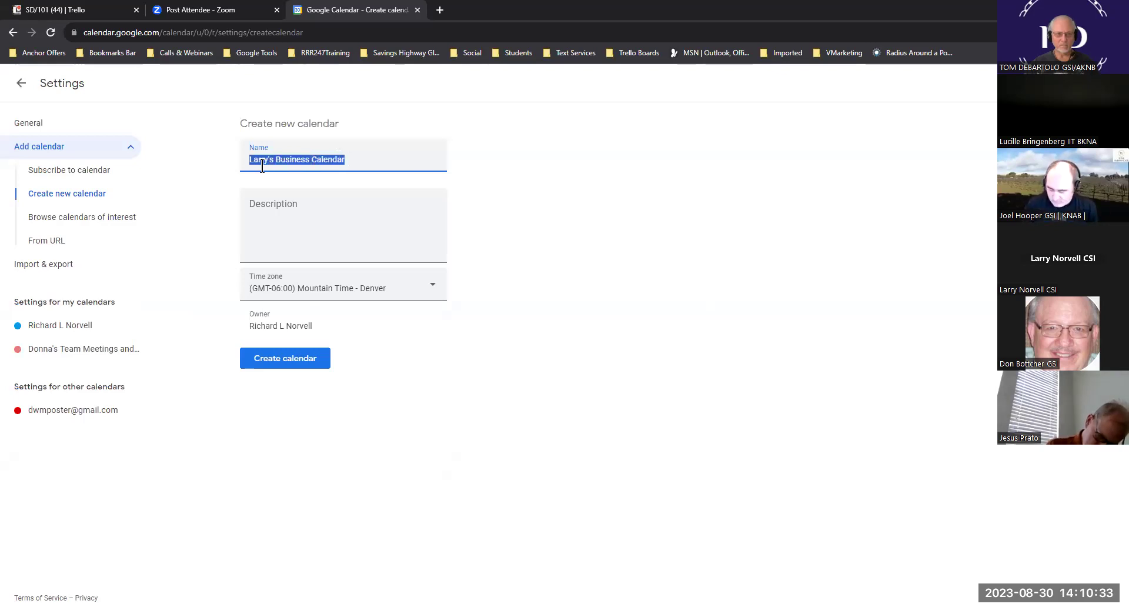
- Paste the name as the description, keep Mountain Time - Denver, and create the calendar
{"action": "left_click", "coordinate": [280, 229]}
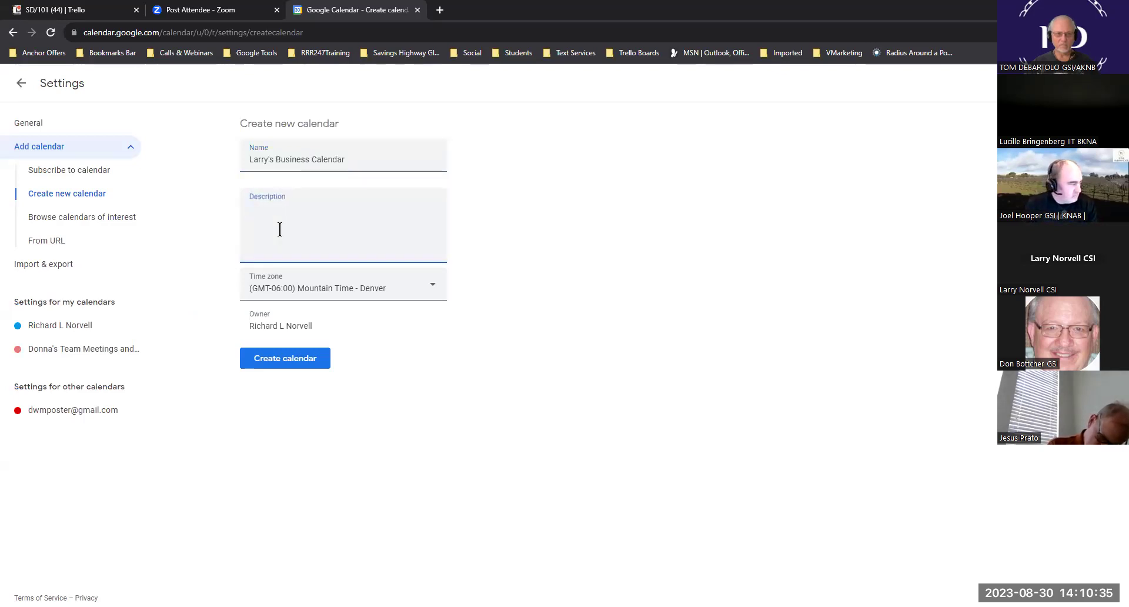
{"action": "key", "text": "ctrl+v"}
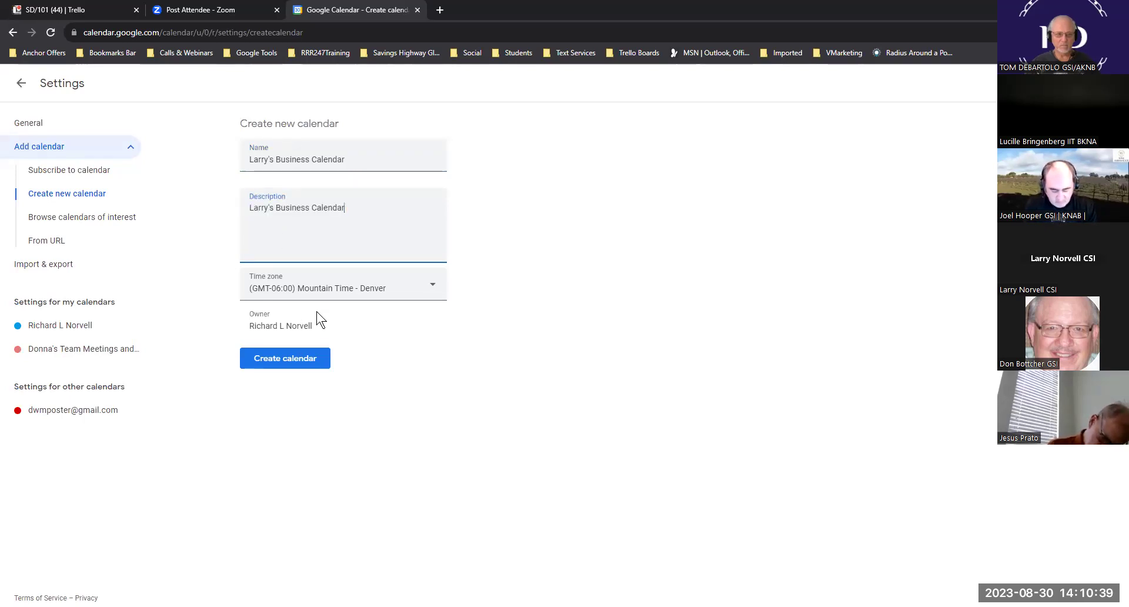
{"action": "left_click", "coordinate": [435, 287]}
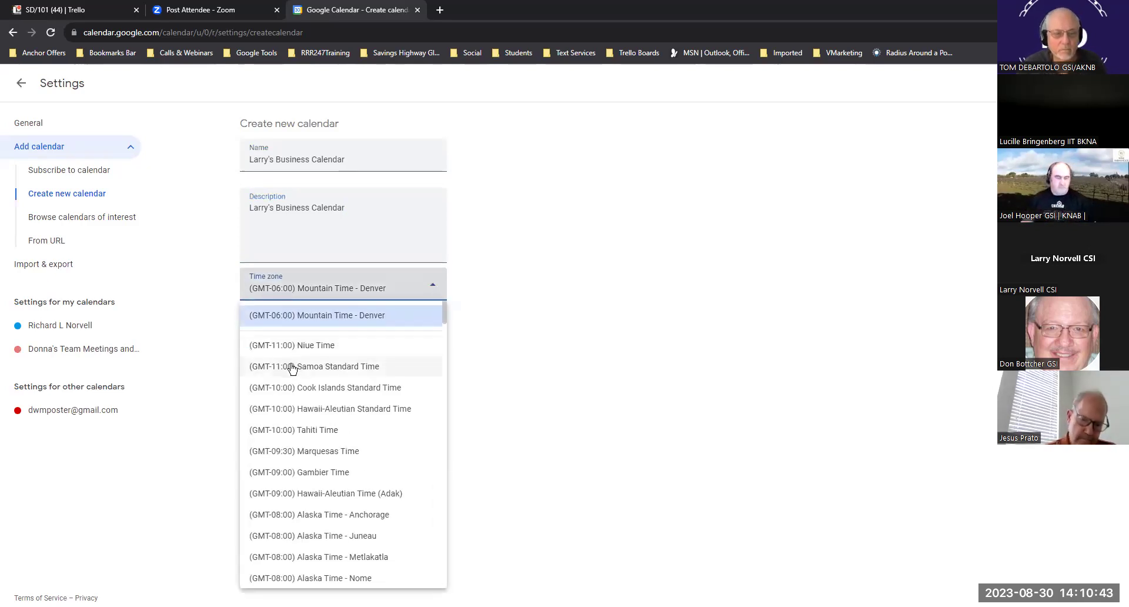
{"action": "left_click", "coordinate": [517, 325]}
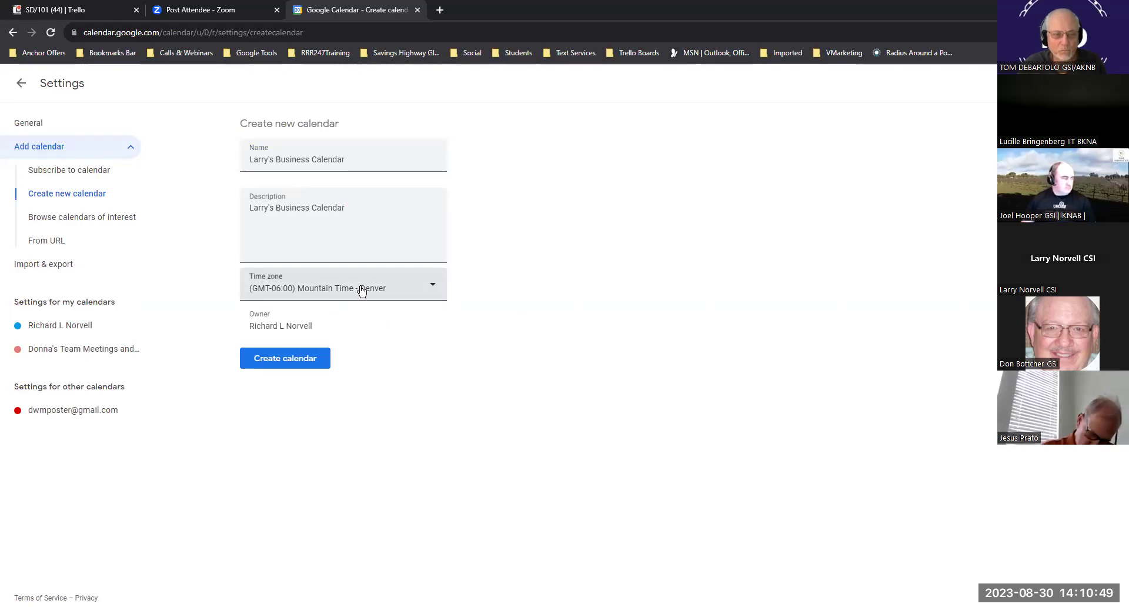
{"action": "left_click", "coordinate": [286, 364]}
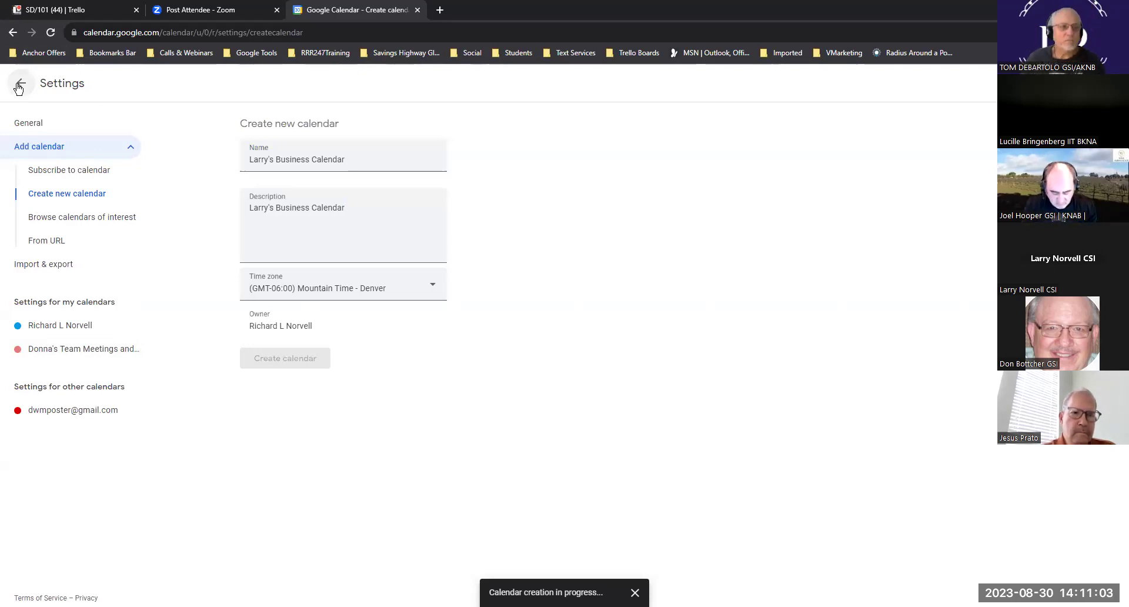
- Return from settings to the week view and open a new blank browser tab
{"action": "left_click", "coordinate": [19, 84]}
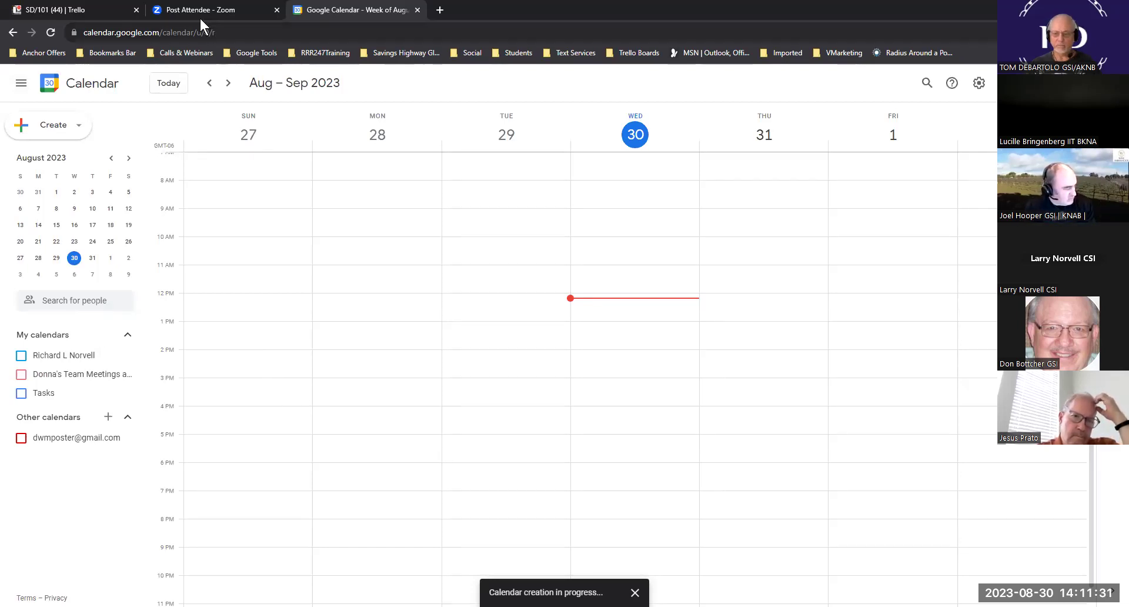
{"action": "left_click", "coordinate": [439, 10]}
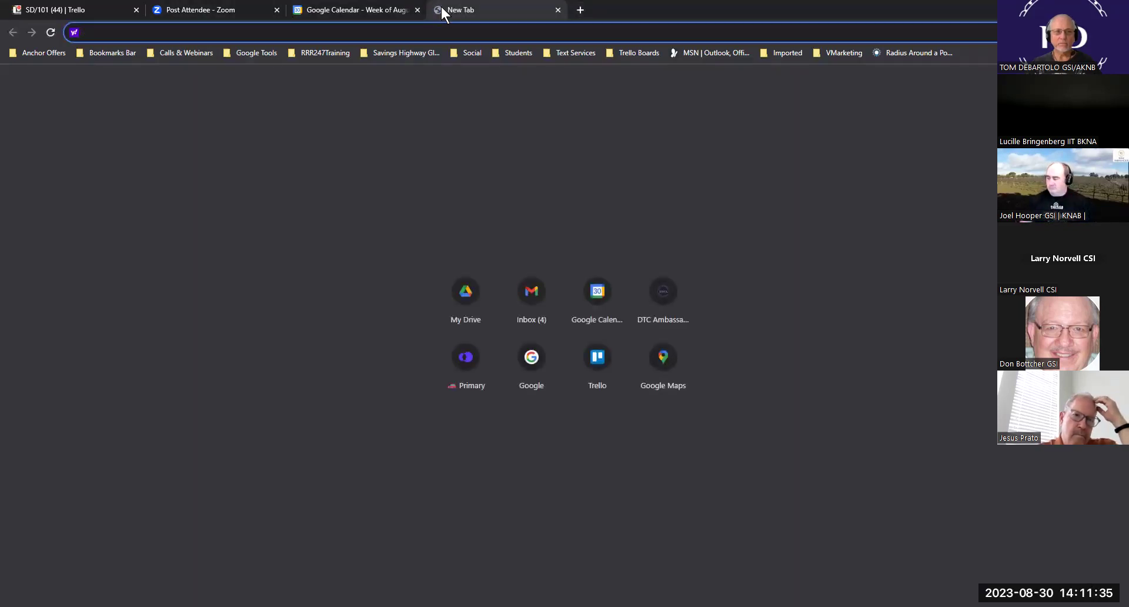
- Load rrr247webinars.com from the Calls & Webinars bookmarks and scroll down the weekly schedule
{"action": "left_click", "coordinate": [186, 52]}
{"action": "left_click", "coordinate": [188, 72]}
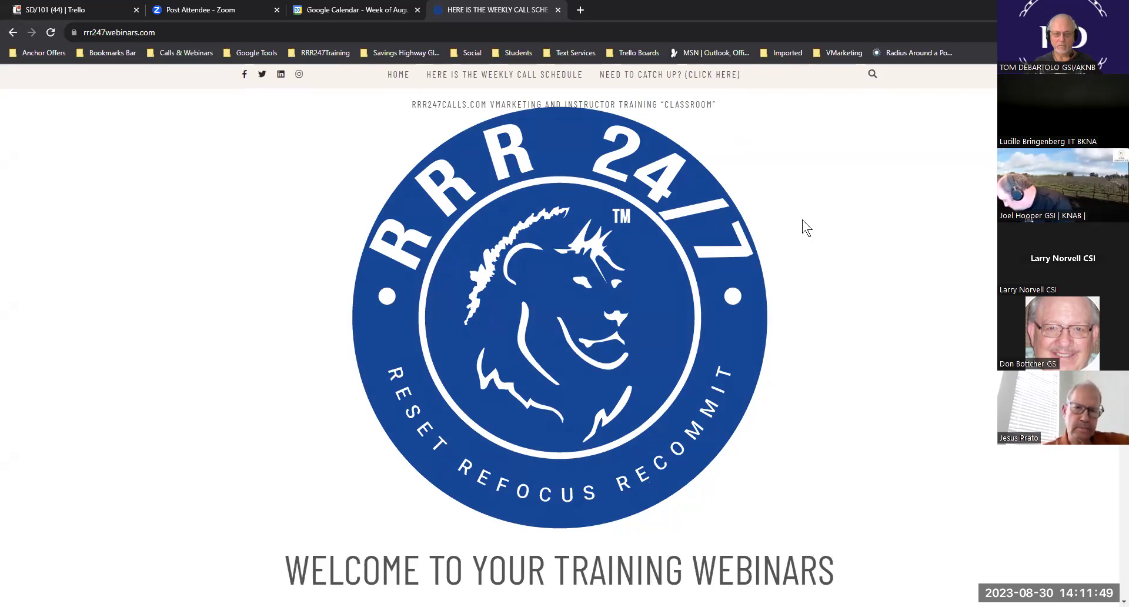
{"action": "scroll", "coordinate": [806, 228], "scroll_direction": "down", "scroll_amount": 5}
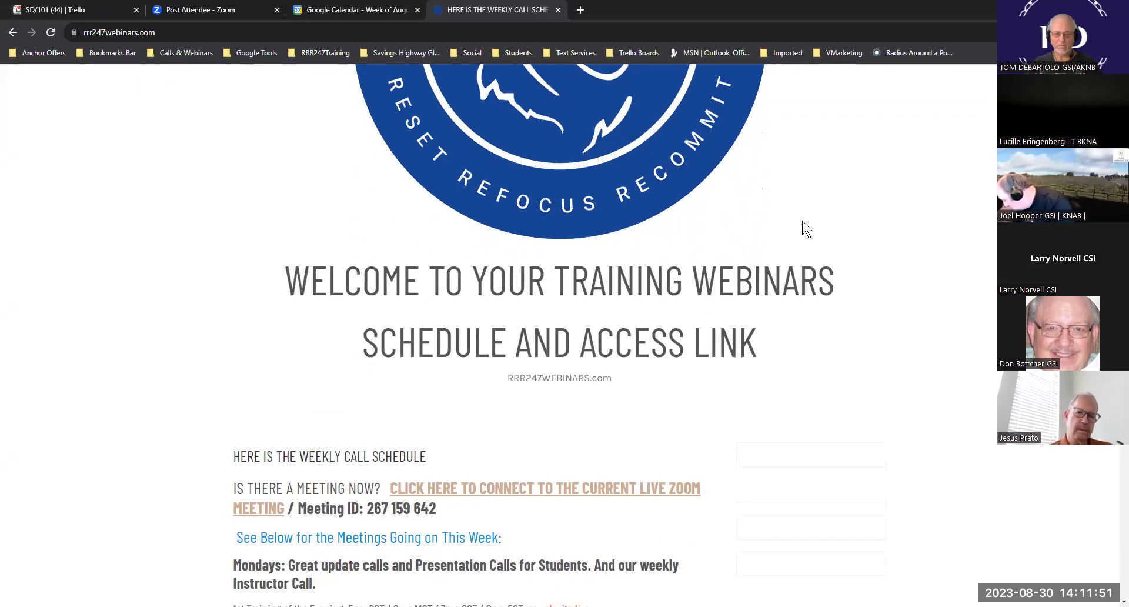
{"action": "scroll", "coordinate": [804, 226], "scroll_direction": "down", "scroll_amount": 3}
{"action": "scroll", "coordinate": [804, 227], "scroll_direction": "down", "scroll_amount": 2}
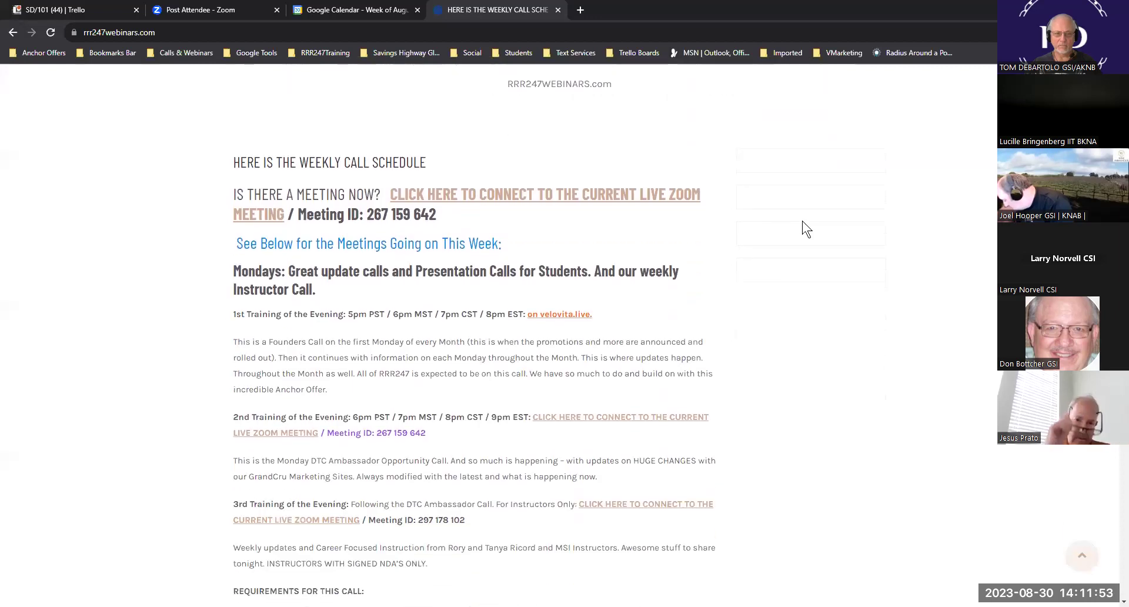
{"action": "scroll", "coordinate": [806, 228], "scroll_direction": "down", "scroll_amount": 2}
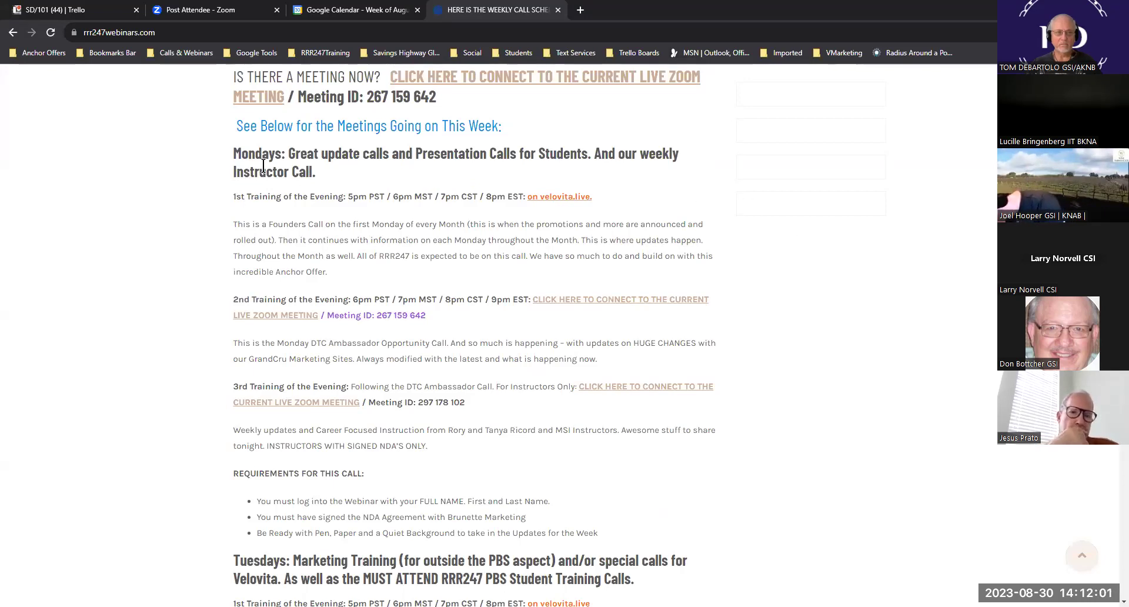
{"action": "scroll", "coordinate": [288, 353], "scroll_direction": "down", "scroll_amount": 4}
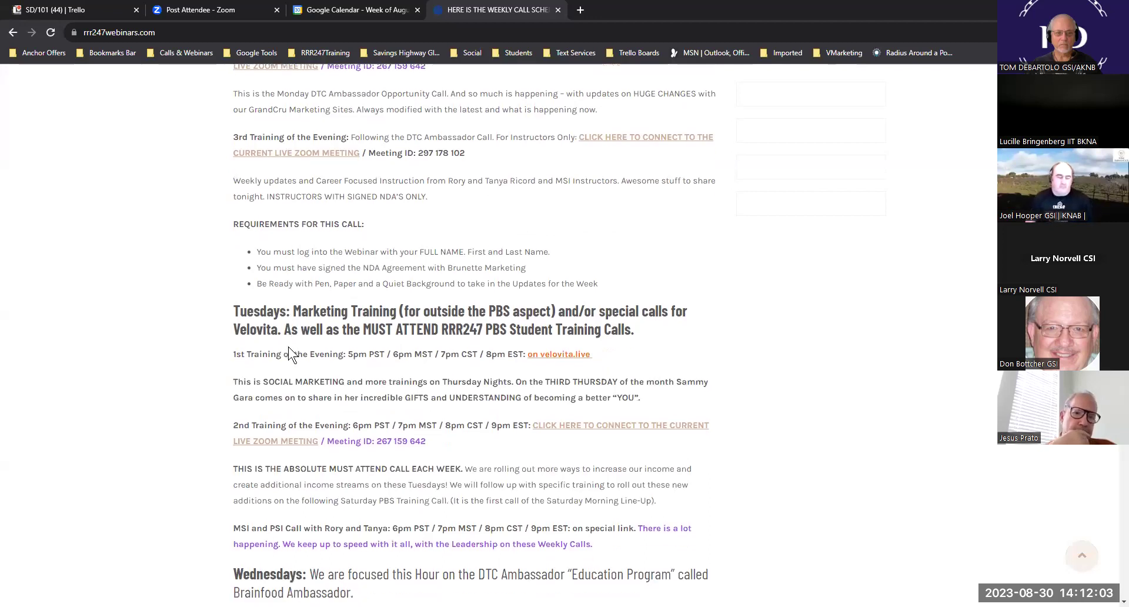
{"action": "scroll", "coordinate": [288, 352], "scroll_direction": "down", "scroll_amount": 3}
- Select the Monday 1st Training times line and return to the Google Calendar tab
{"action": "scroll", "coordinate": [461, 273], "scroll_direction": "up", "scroll_amount": 7}
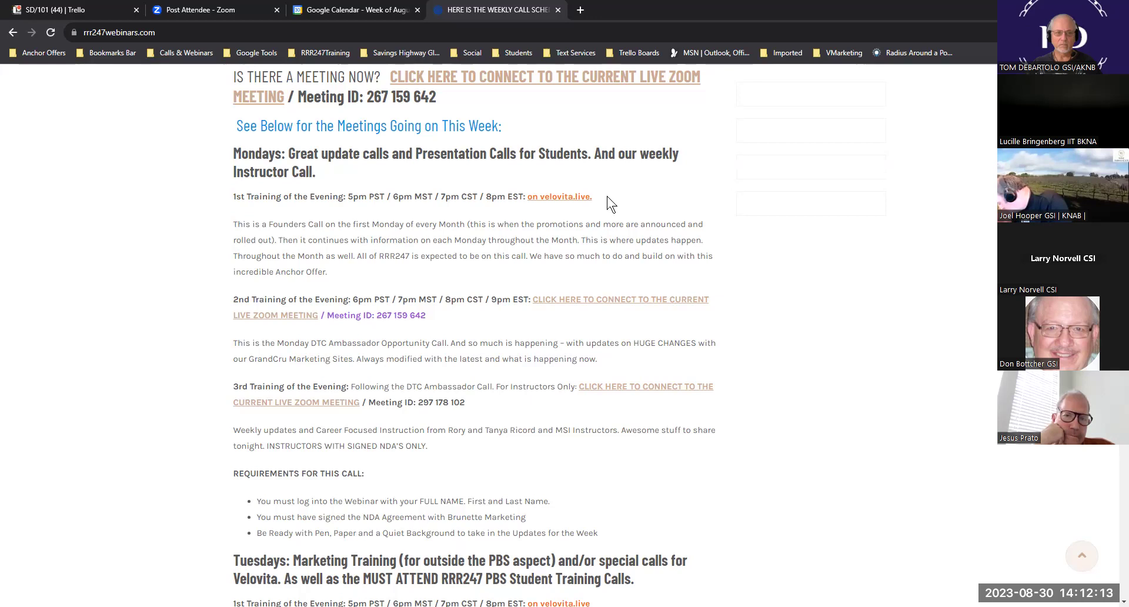
{"action": "left_click_drag", "start_coordinate": [592, 197], "coordinate": [240, 197]}
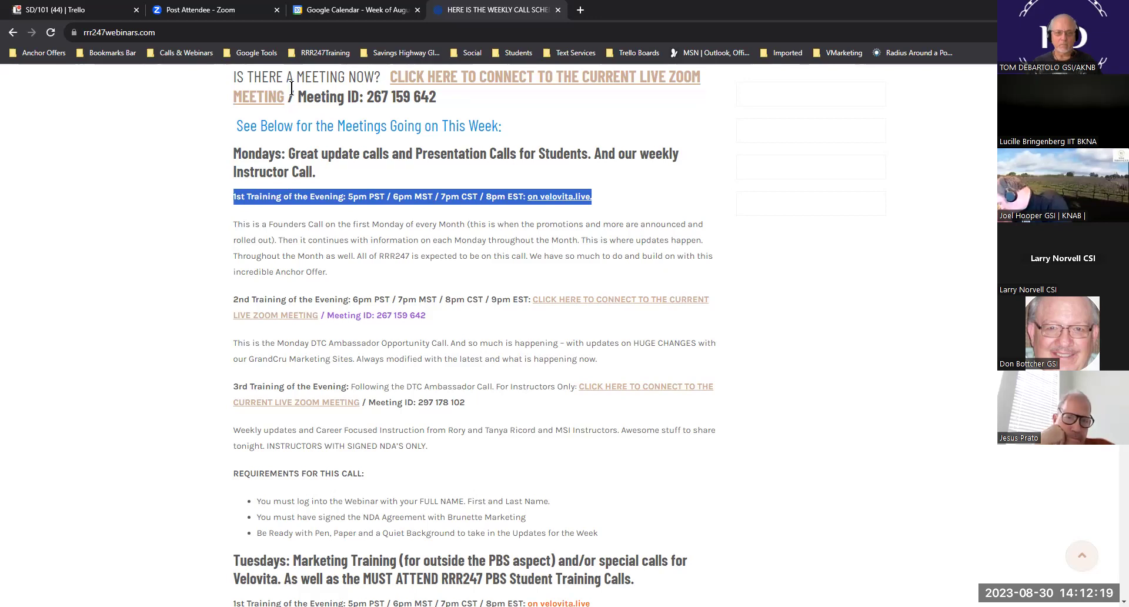
{"action": "left_click", "coordinate": [340, 12]}
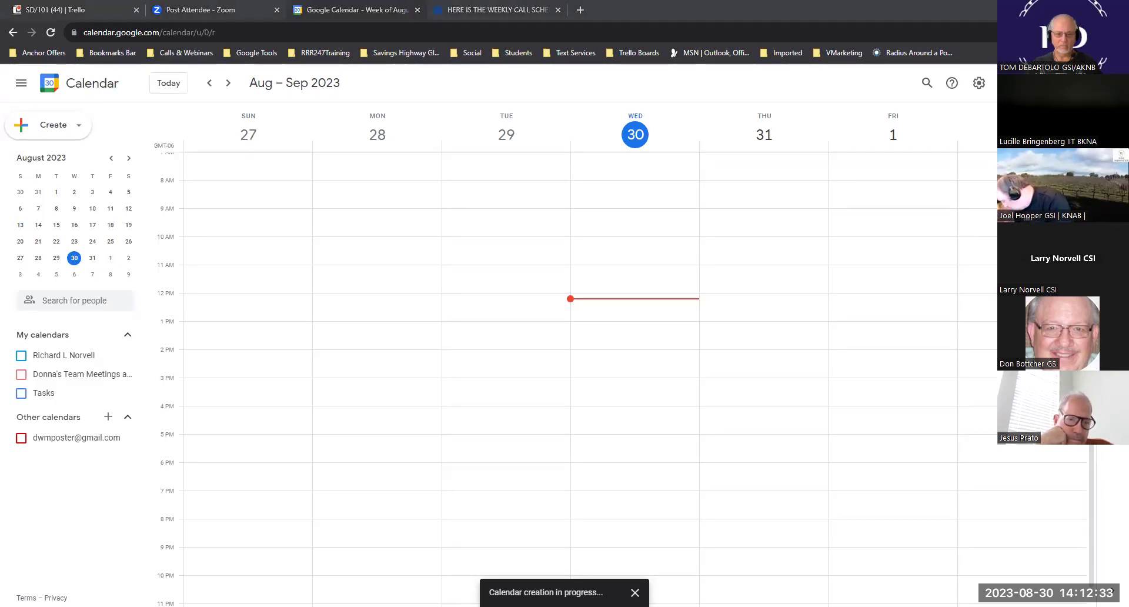
- Reload the calendar, turn on the new business calendar, and check the webinar schedule tab
{"action": "left_click", "coordinate": [51, 32]}
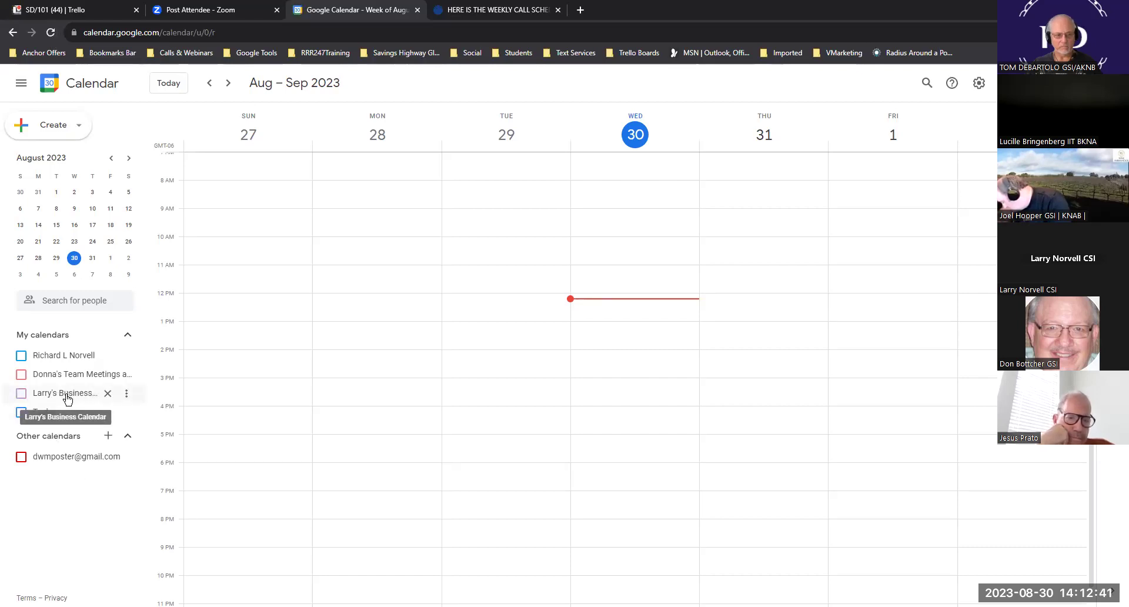
{"action": "left_click", "coordinate": [26, 399]}
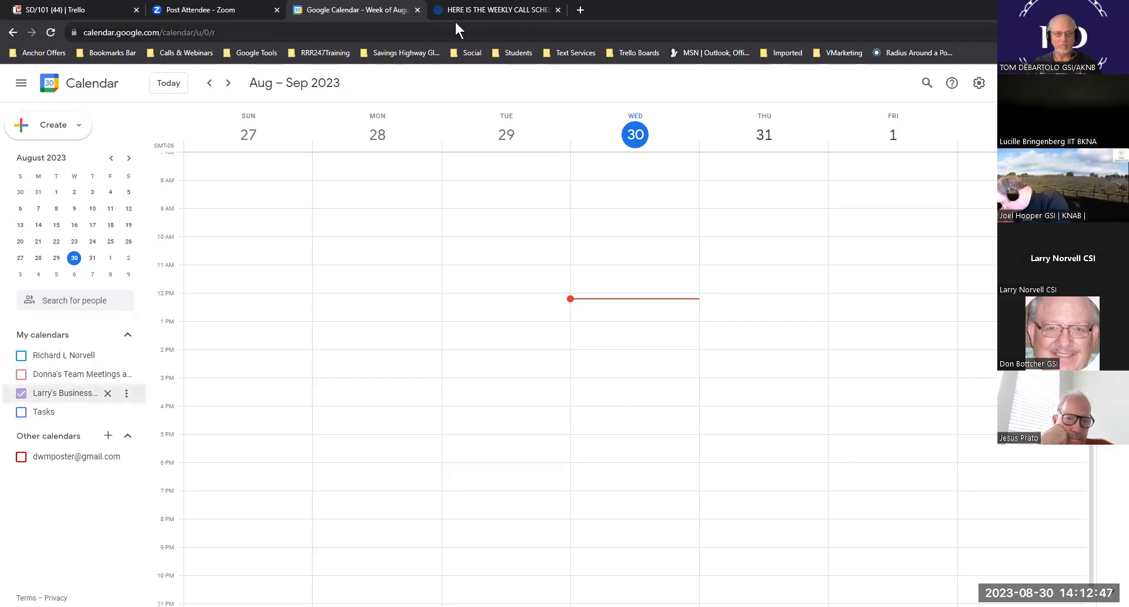
{"action": "left_click", "coordinate": [511, 15]}
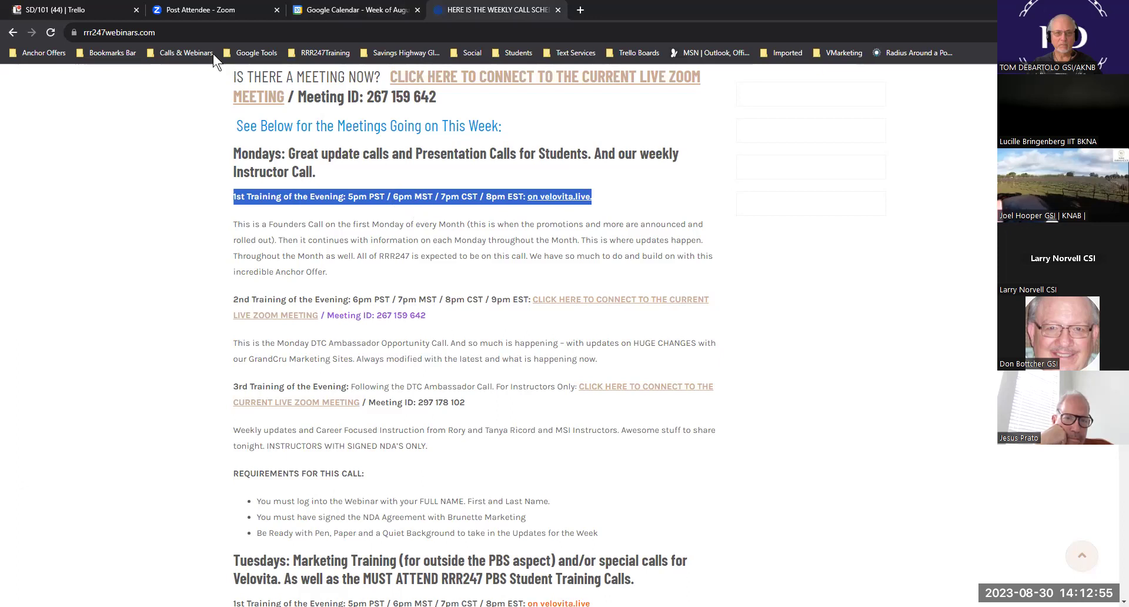
{"action": "left_click", "coordinate": [353, 10]}
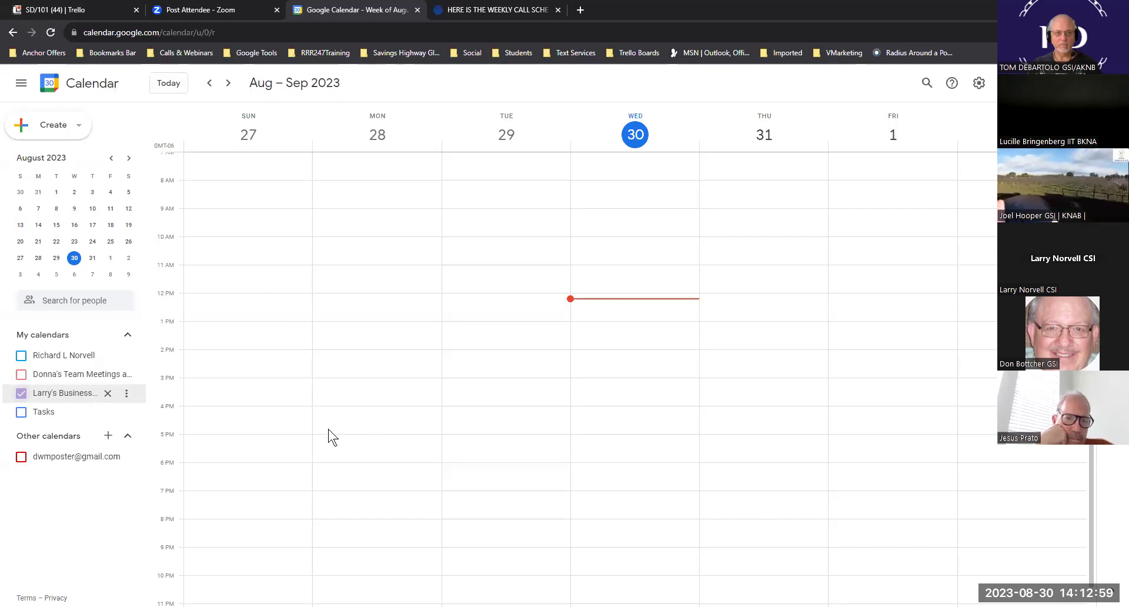
- Create the Velovita Live Call on Monday Aug 28, 6–7pm, repeating weekly on Monday
{"action": "left_click", "coordinate": [352, 475]}
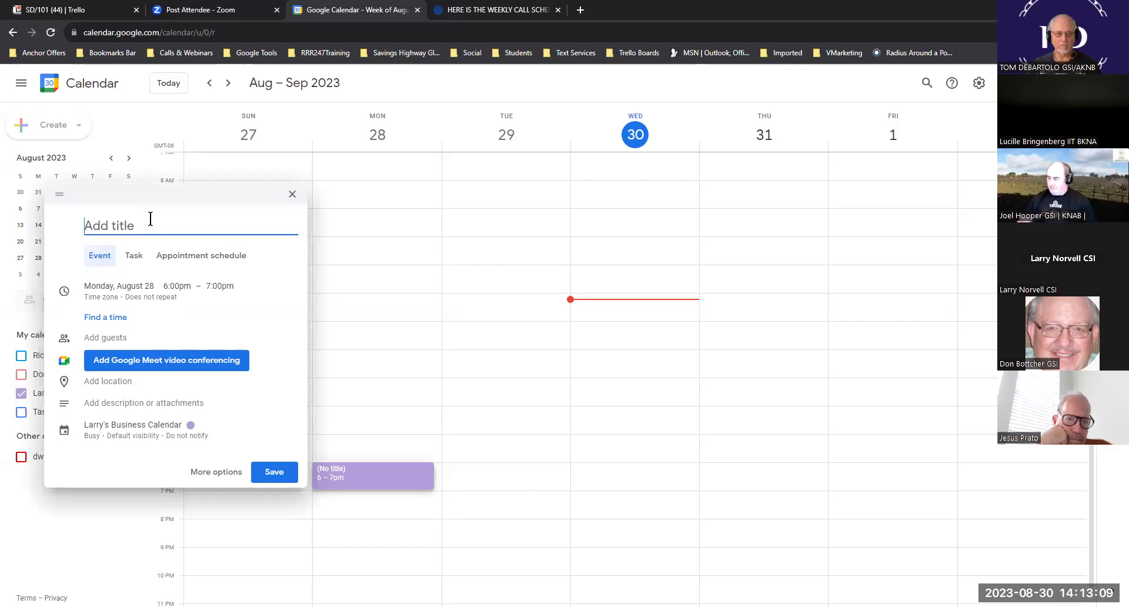
{"action": "type", "text": "Velo"}
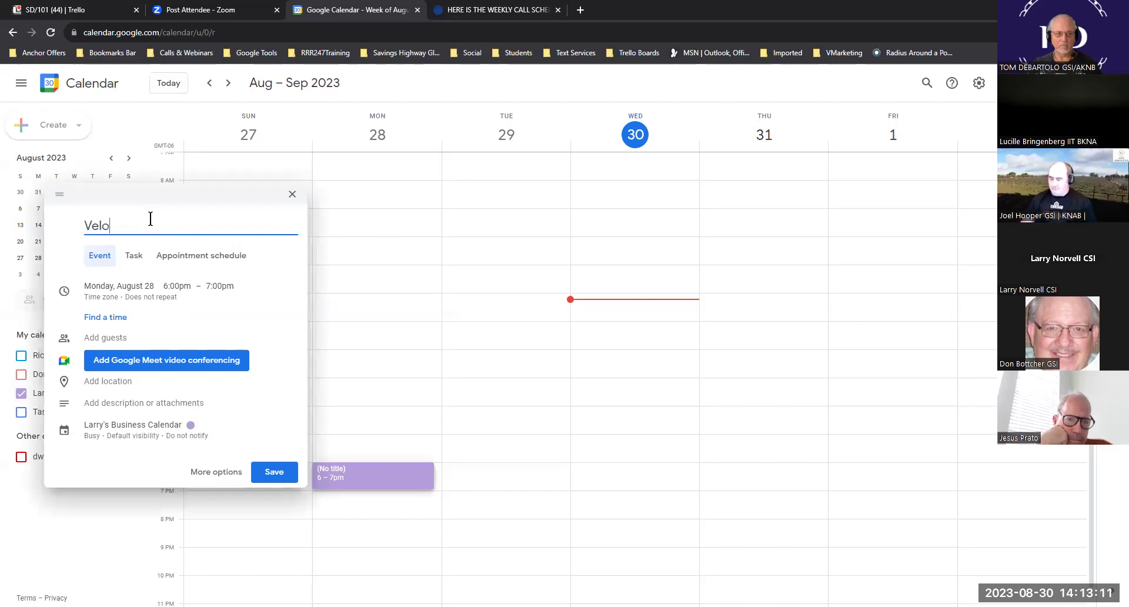
{"action": "type", "text": "vita Live Call"}
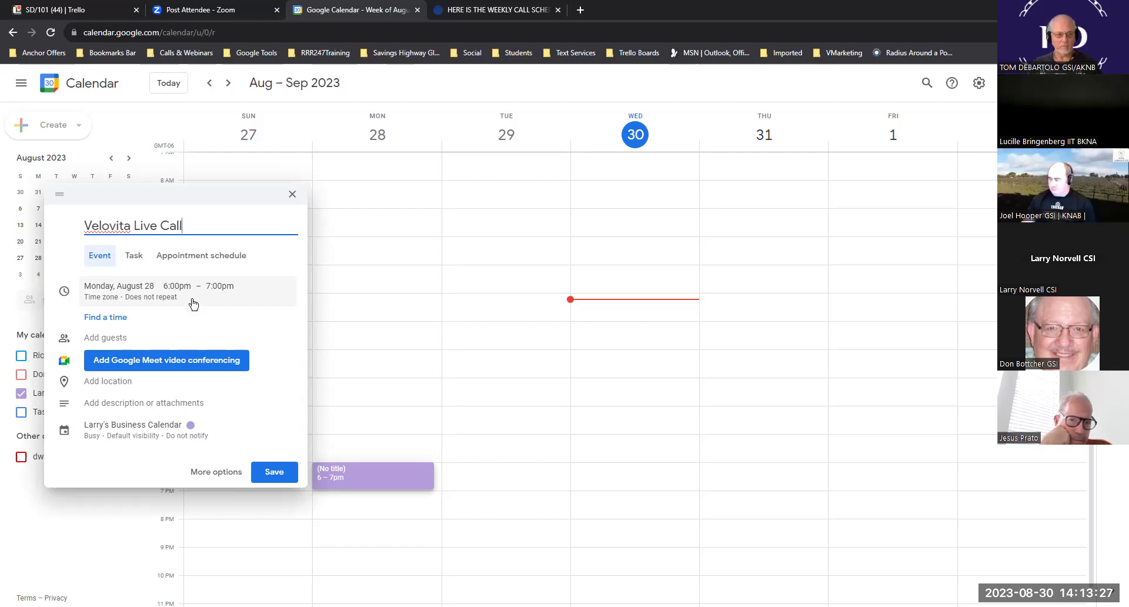
{"action": "left_click", "coordinate": [122, 299]}
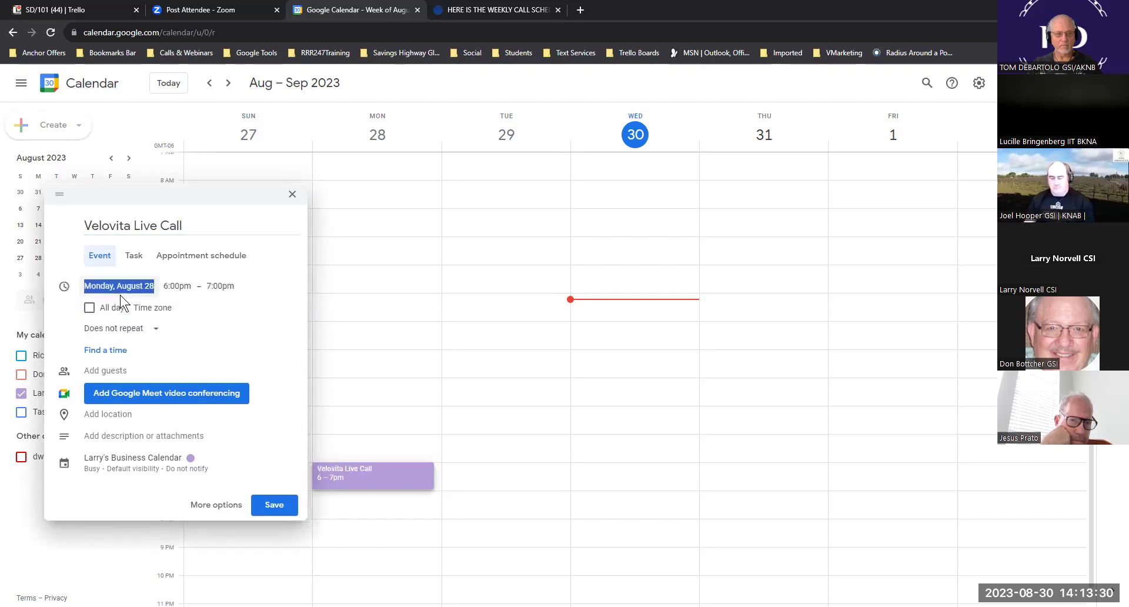
{"action": "left_click", "coordinate": [157, 332]}
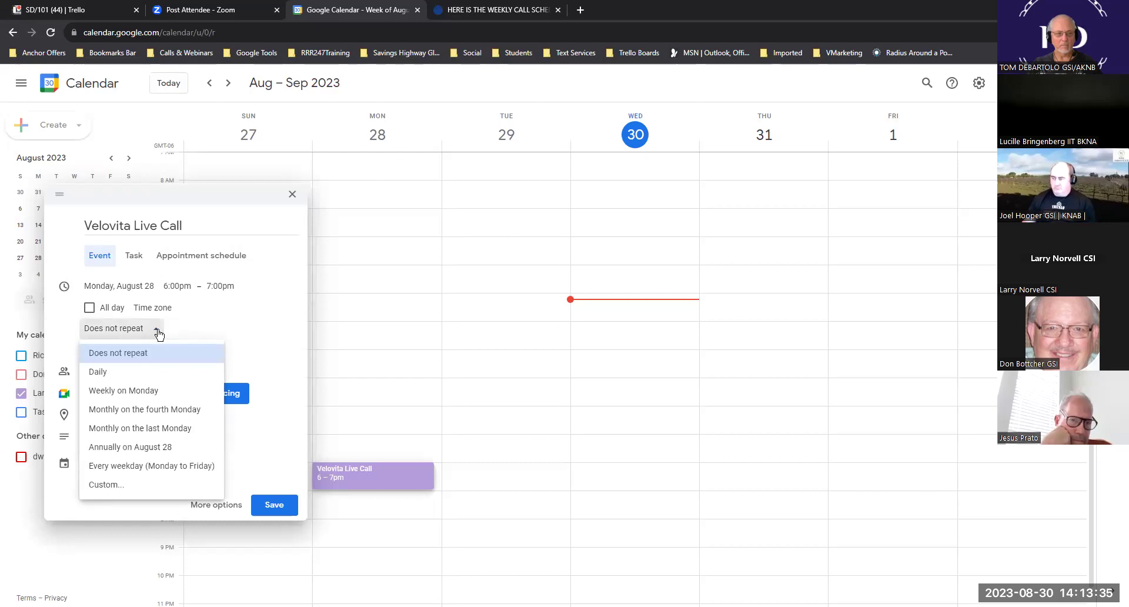
{"action": "left_click", "coordinate": [127, 391]}
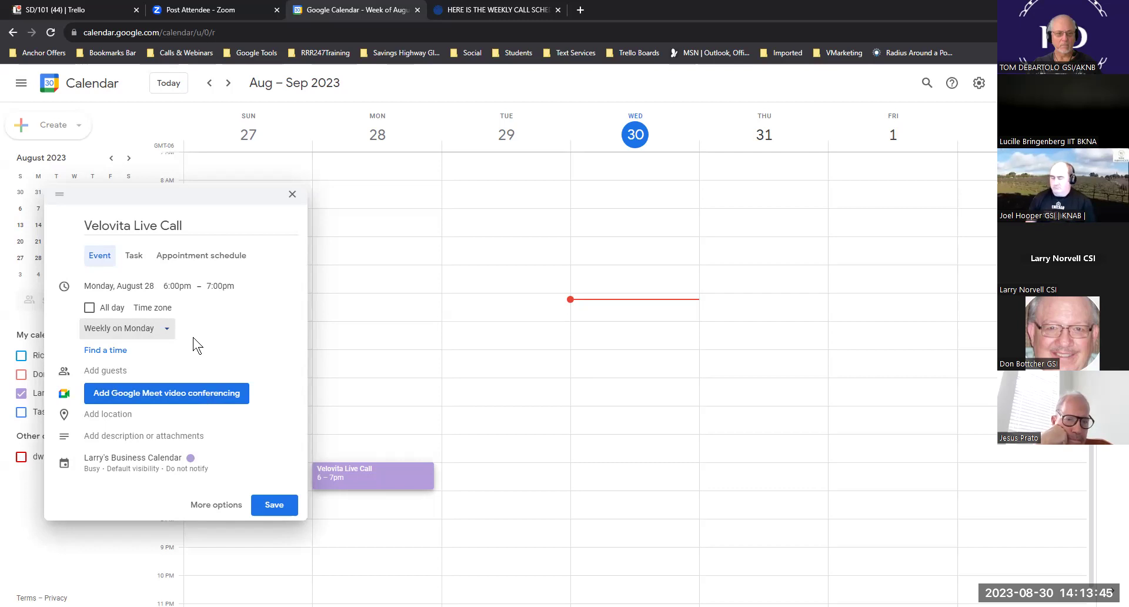
{"action": "left_click", "coordinate": [273, 512]}
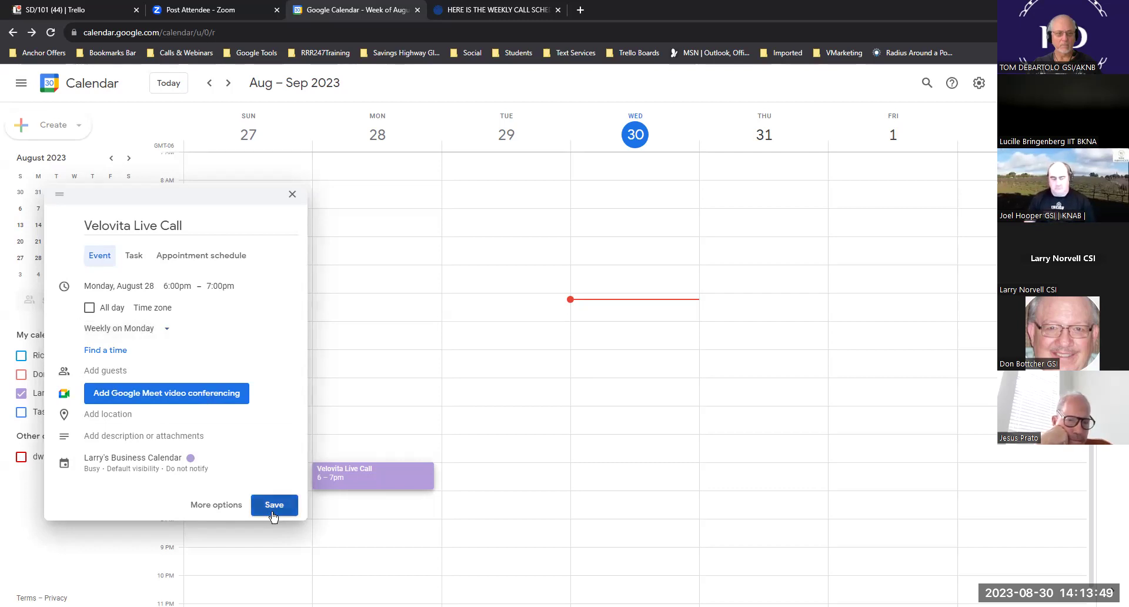
{"action": "left_click", "coordinate": [381, 473]}
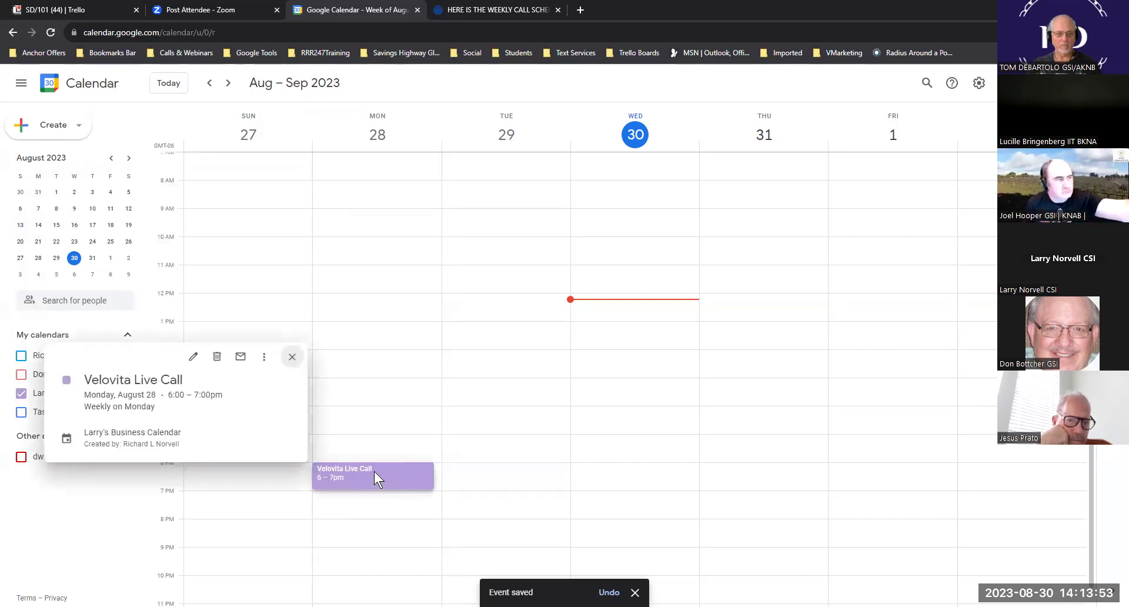
- Paste the 1st Training schedule line into the Velovita Live Call's description
{"action": "left_click", "coordinate": [194, 358]}
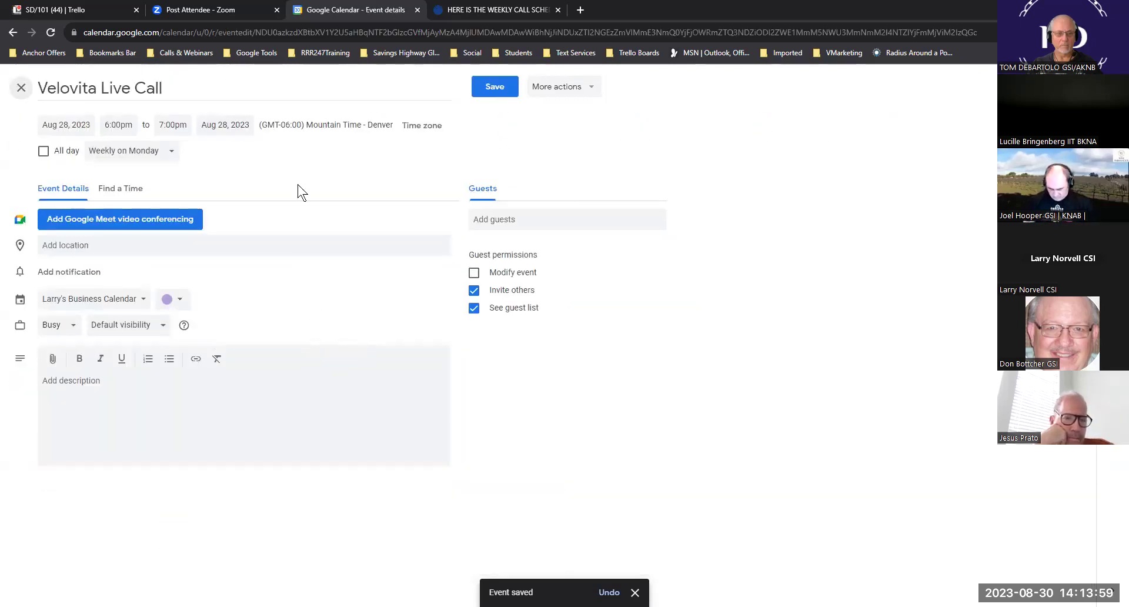
{"action": "left_click", "coordinate": [491, 11]}
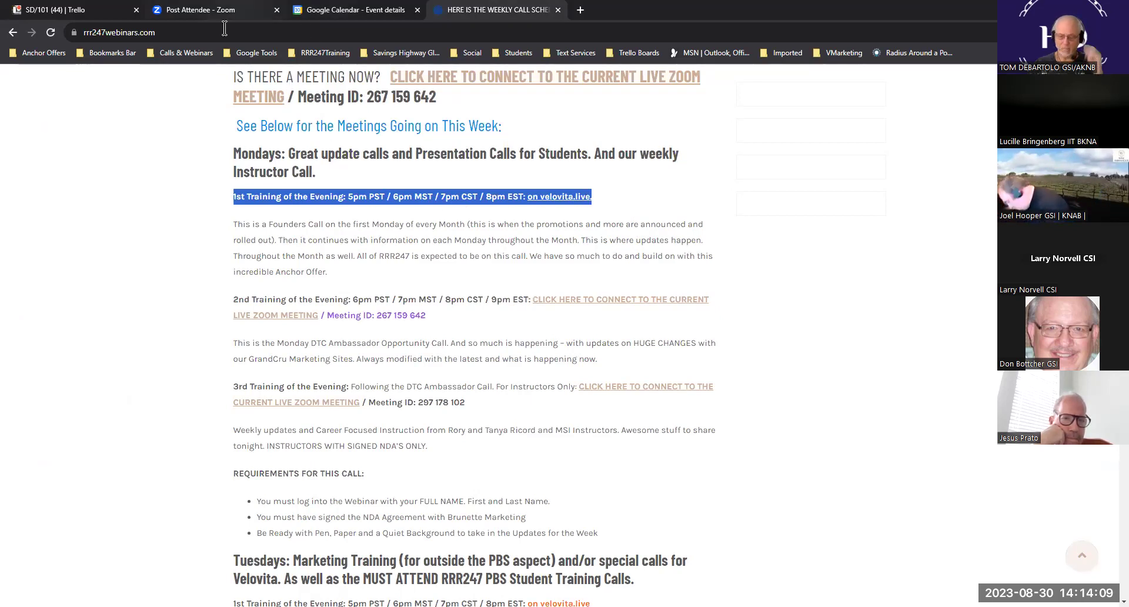
{"action": "left_click", "coordinate": [329, 13]}
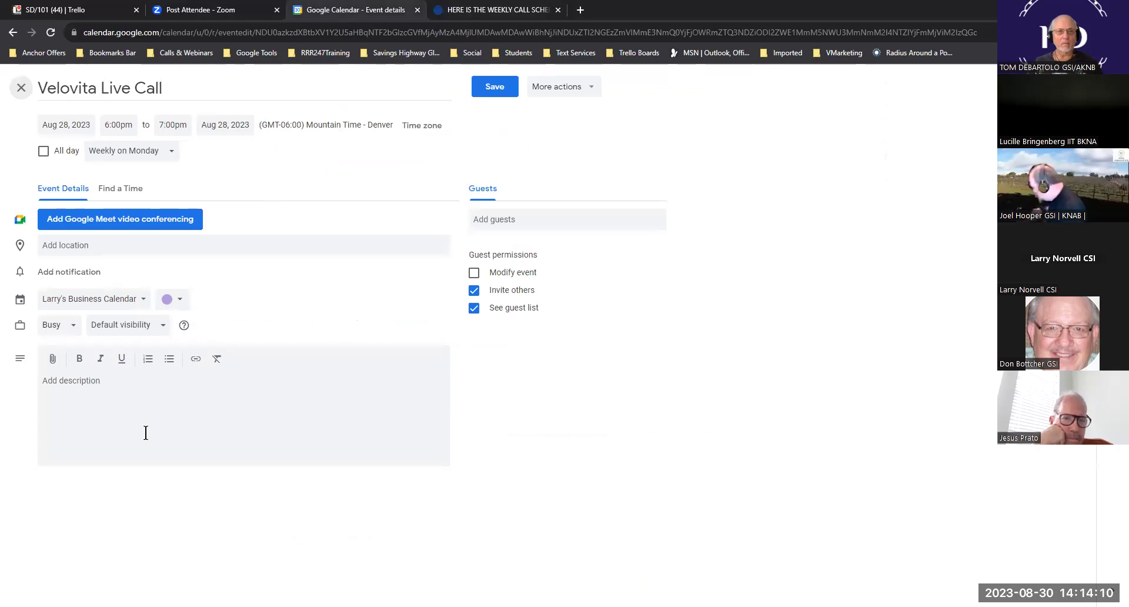
{"action": "left_click", "coordinate": [100, 383]}
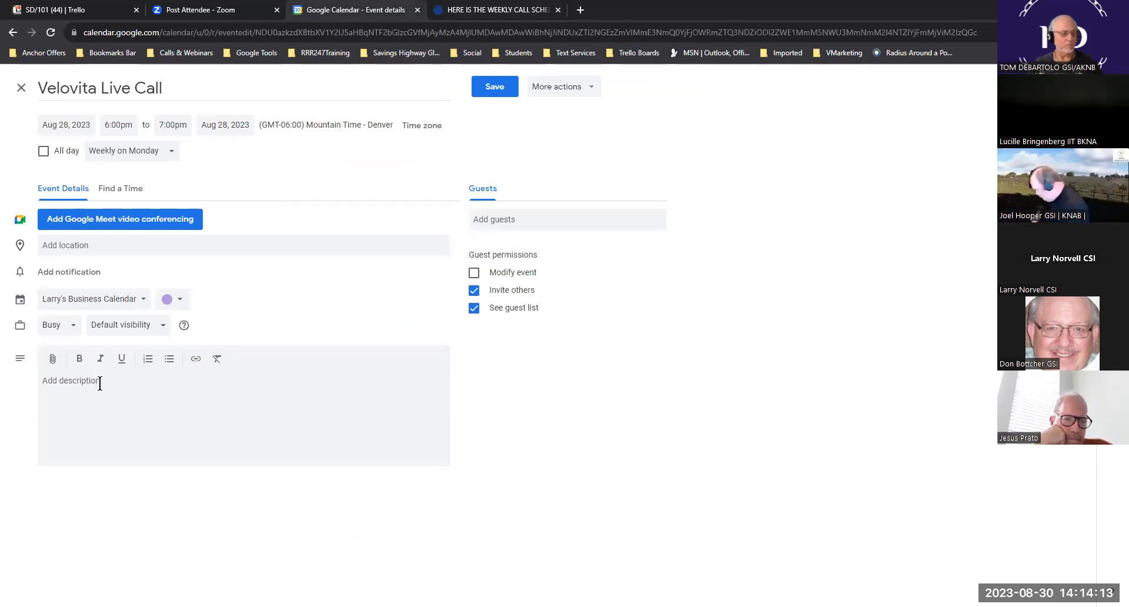
{"action": "type", "text": "1st Training of the Evening: 5pm PST / 6pm MST / 7pm CST / 8pm EST: on velovita.live."}
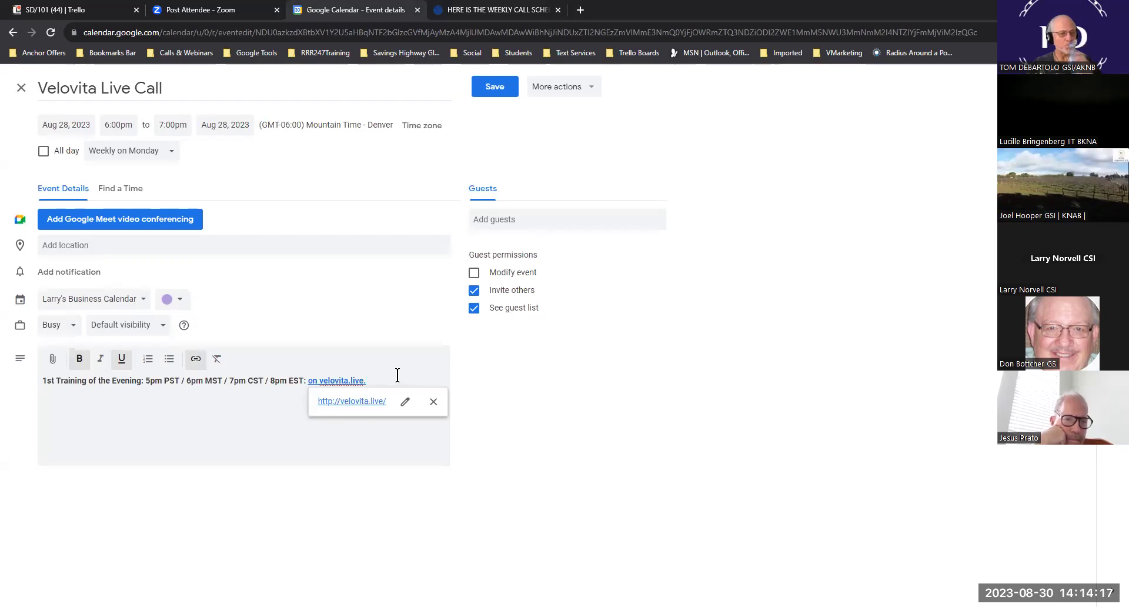
- Clear the text selection on the webinar schedule page and return to the event editor
{"action": "left_click", "coordinate": [481, 11]}
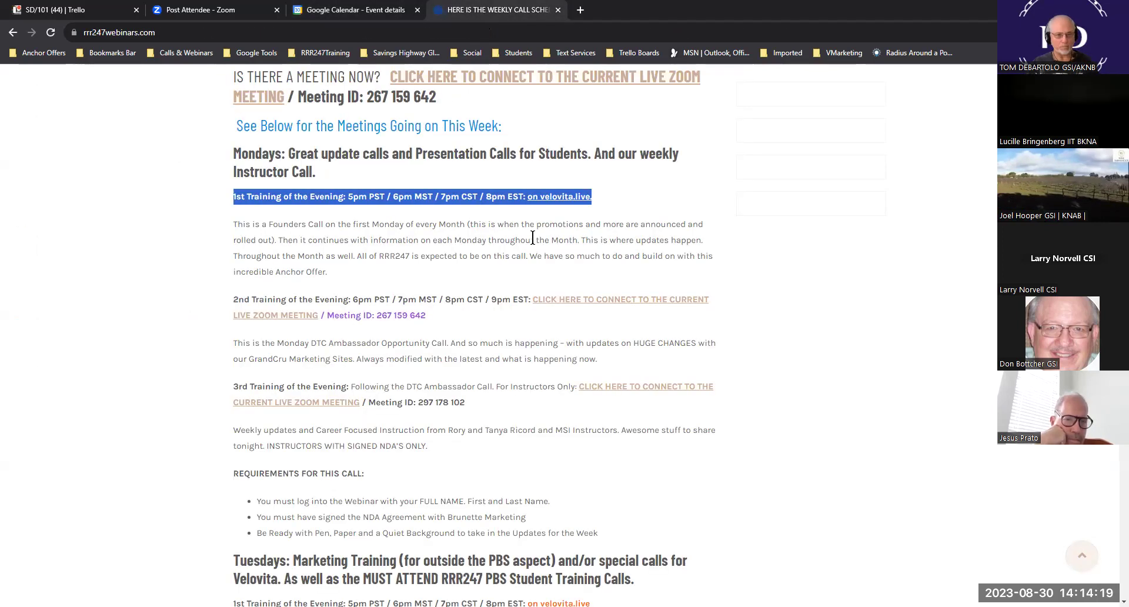
{"action": "left_click", "coordinate": [614, 197]}
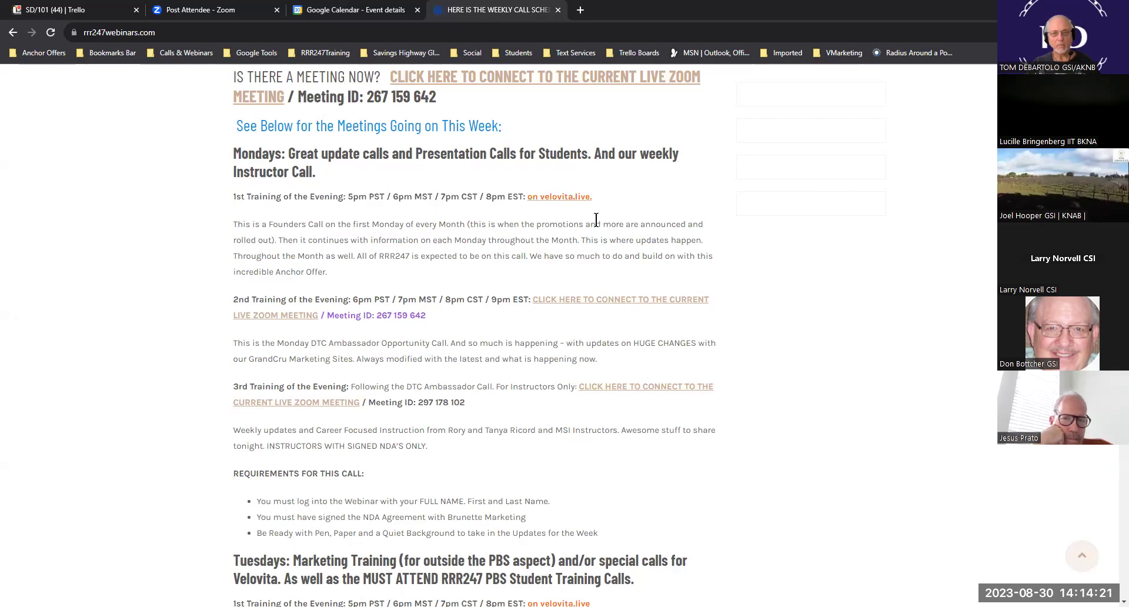
{"action": "scroll", "coordinate": [596, 220], "scroll_direction": "up", "scroll_amount": 8}
{"action": "scroll", "coordinate": [597, 222], "scroll_direction": "down", "scroll_amount": 5}
{"action": "scroll", "coordinate": [598, 225], "scroll_direction": "down", "scroll_amount": 4}
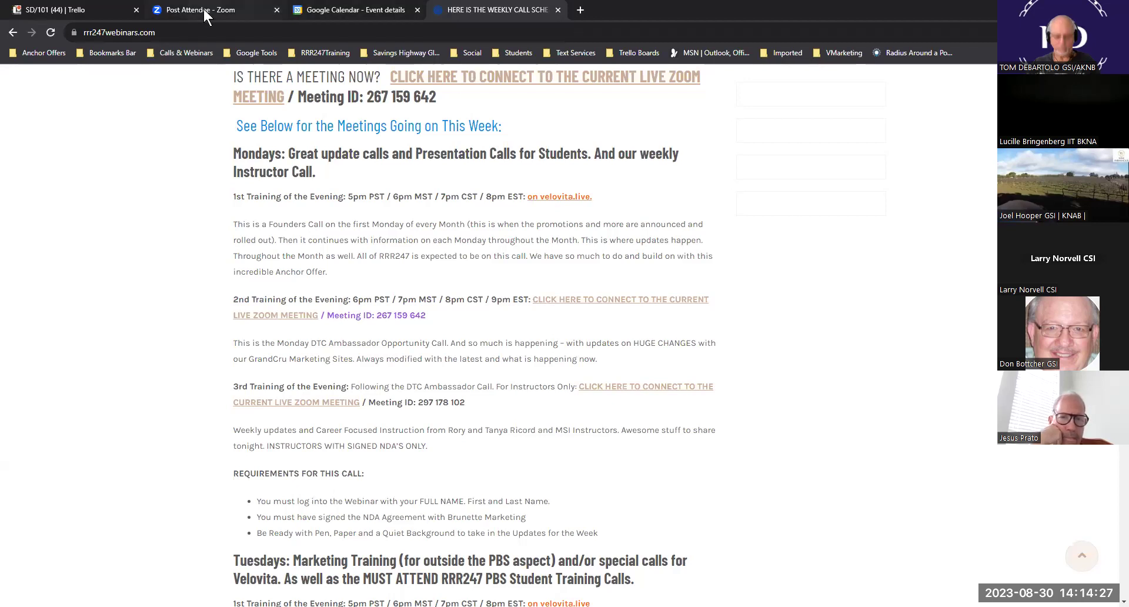
{"action": "left_click", "coordinate": [365, 12]}
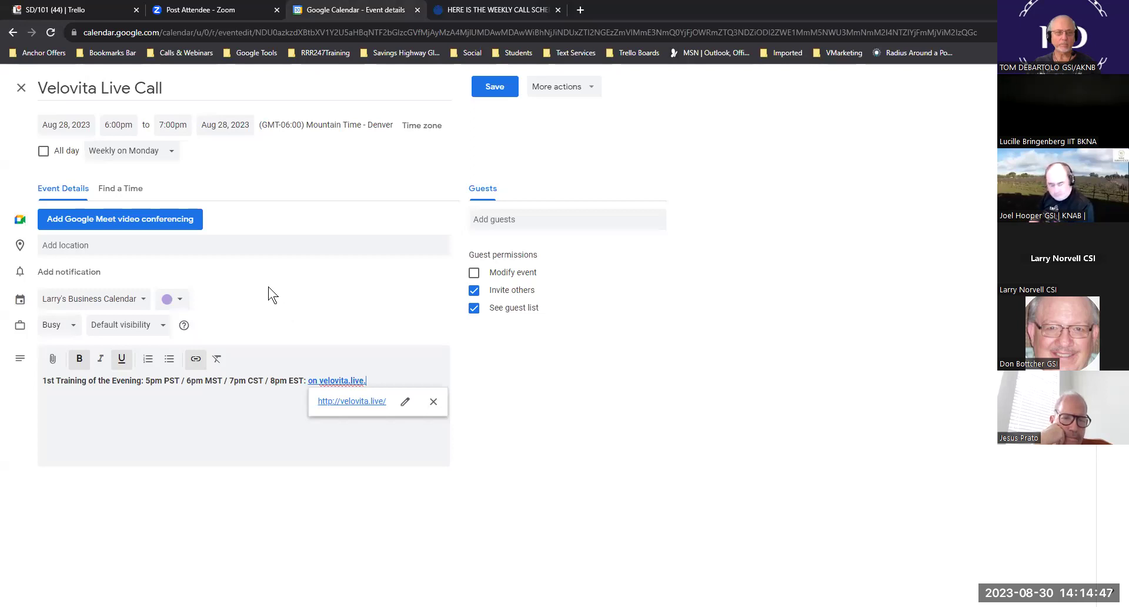
- Make the event green and save it for this and following events
{"action": "left_click", "coordinate": [182, 301]}
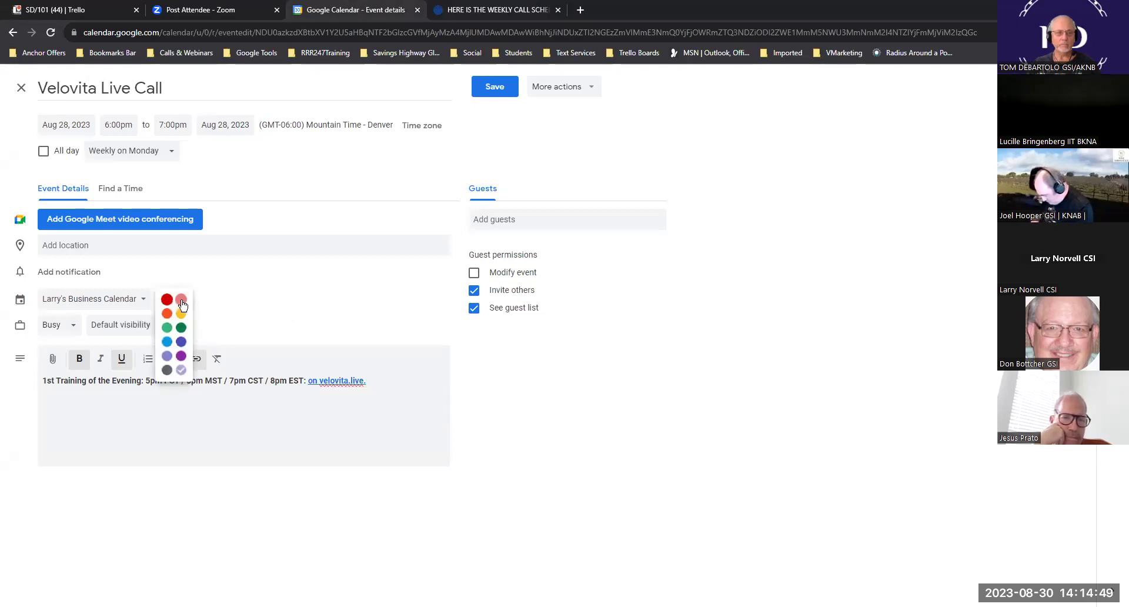
{"action": "left_click", "coordinate": [167, 328]}
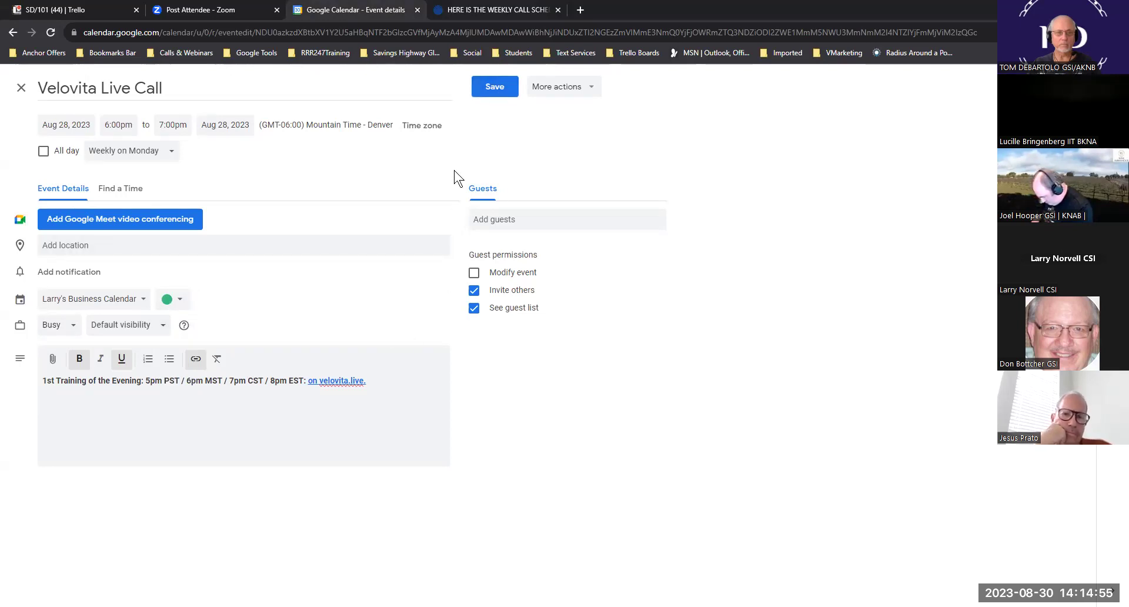
{"action": "left_click", "coordinate": [499, 93]}
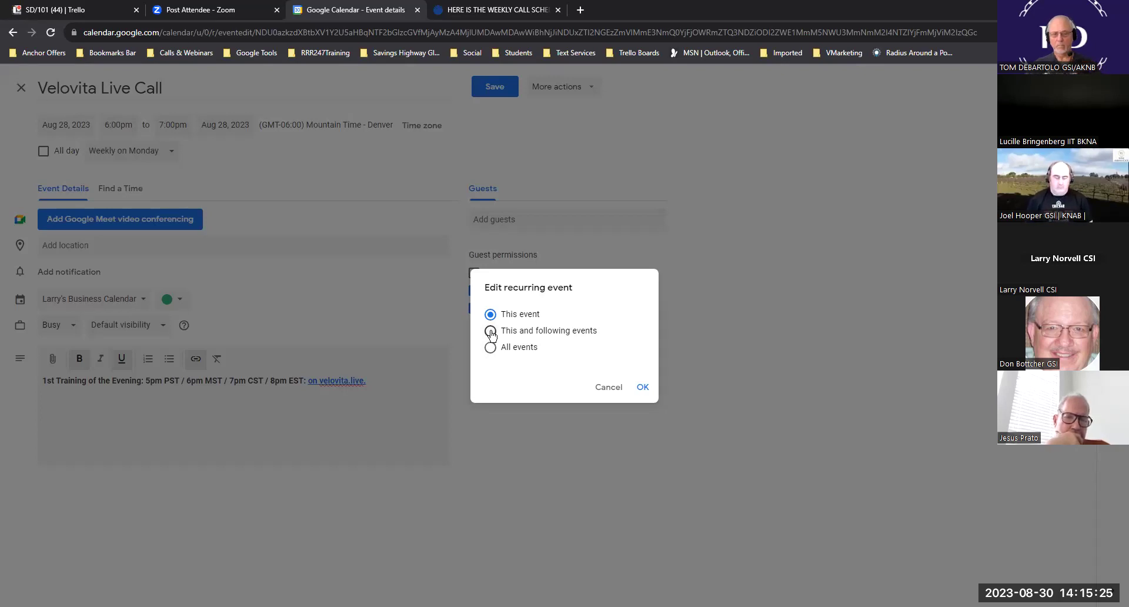
{"action": "left_click", "coordinate": [491, 331]}
{"action": "left_click", "coordinate": [643, 388]}
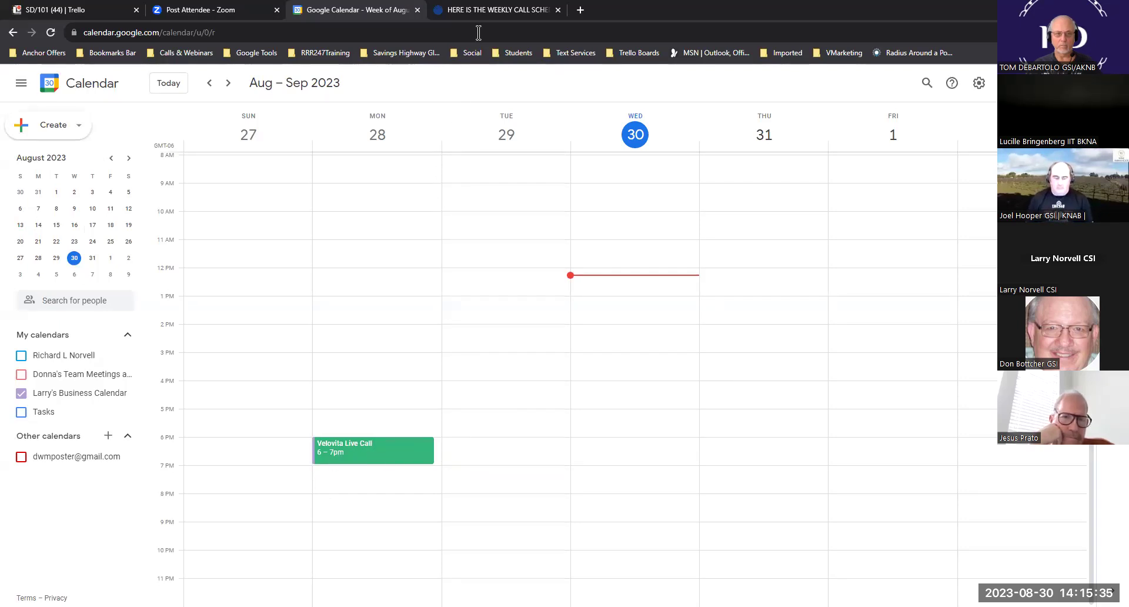
{"action": "left_click", "coordinate": [494, 10]}
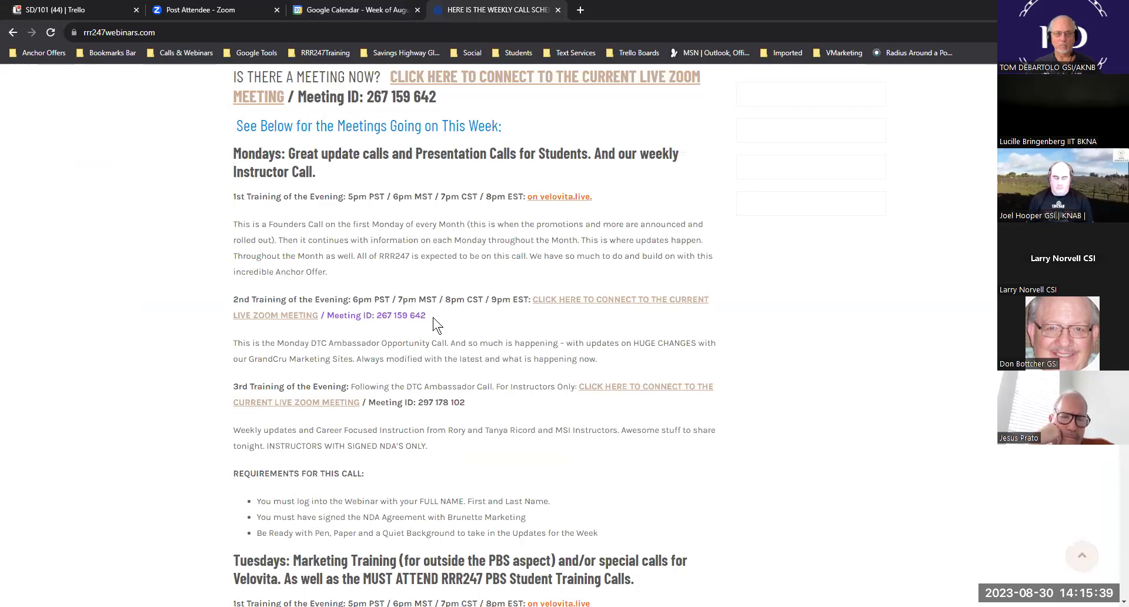
{"action": "left_click_drag", "start_coordinate": [433, 324], "coordinate": [243, 301]}
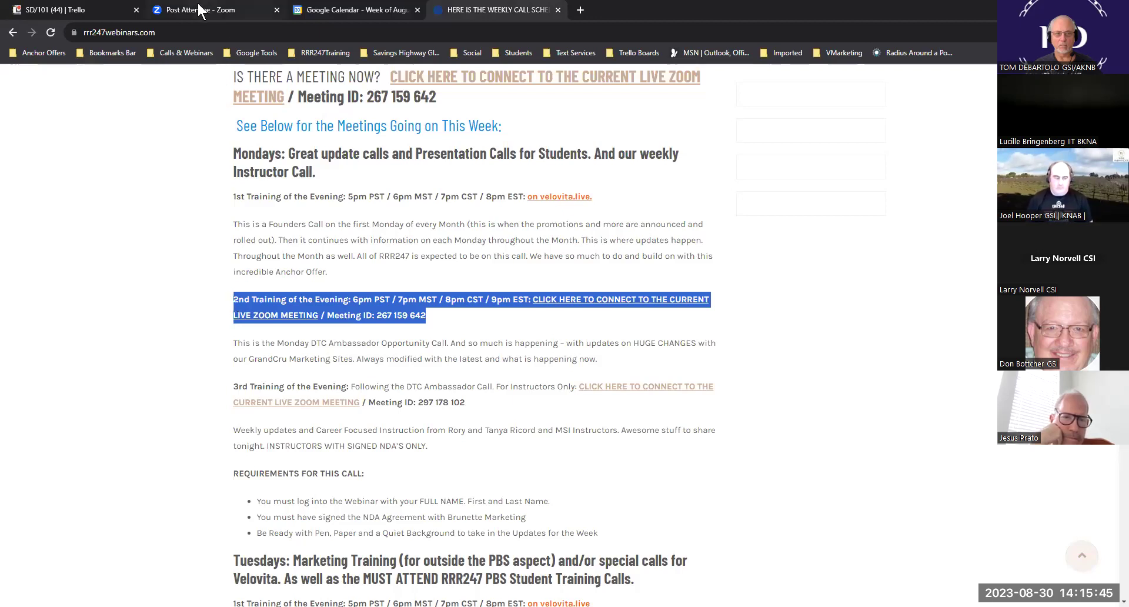
{"action": "left_click", "coordinate": [320, 11]}
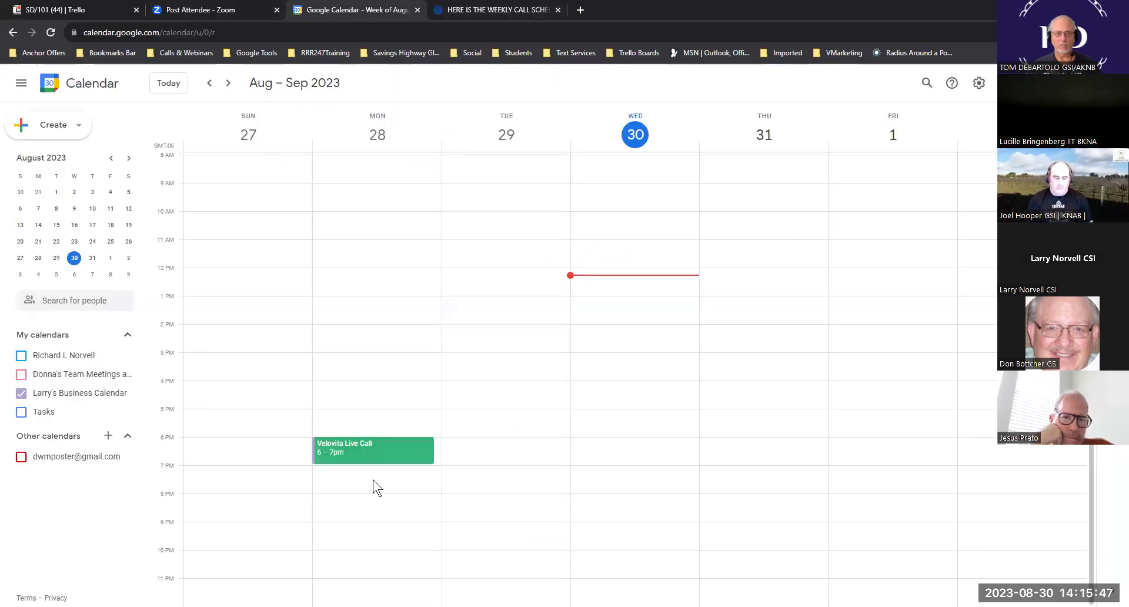
{"action": "double_click", "coordinate": [331, 475]}
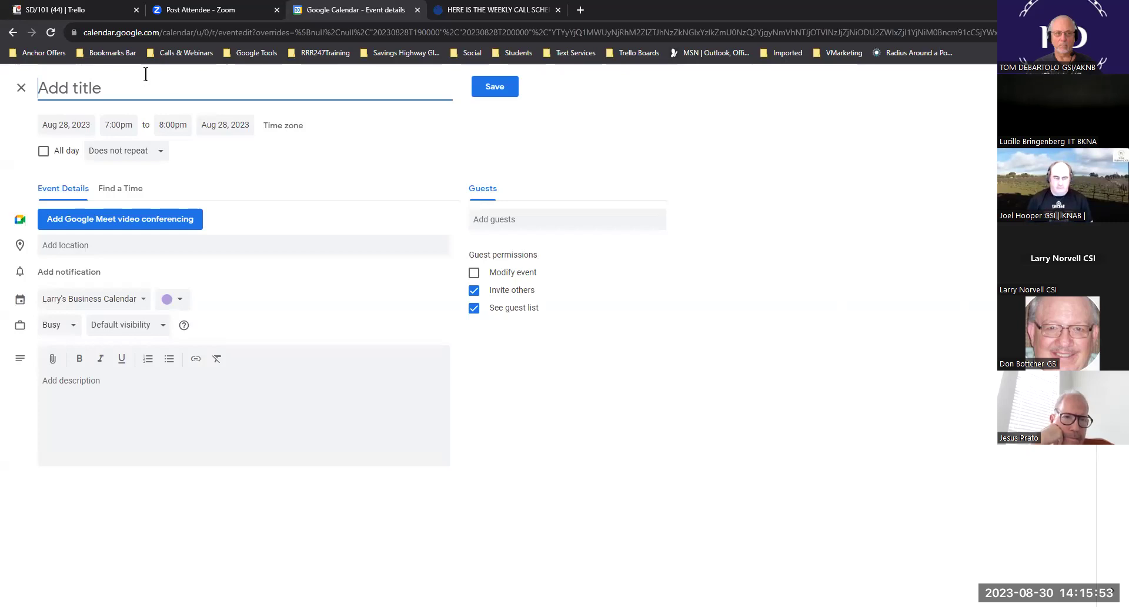
- Title the Monday 7–8pm event 'DTCA Opportunity Call', correcting the spelling of Opportunity
{"action": "type", "text": "Wine"}
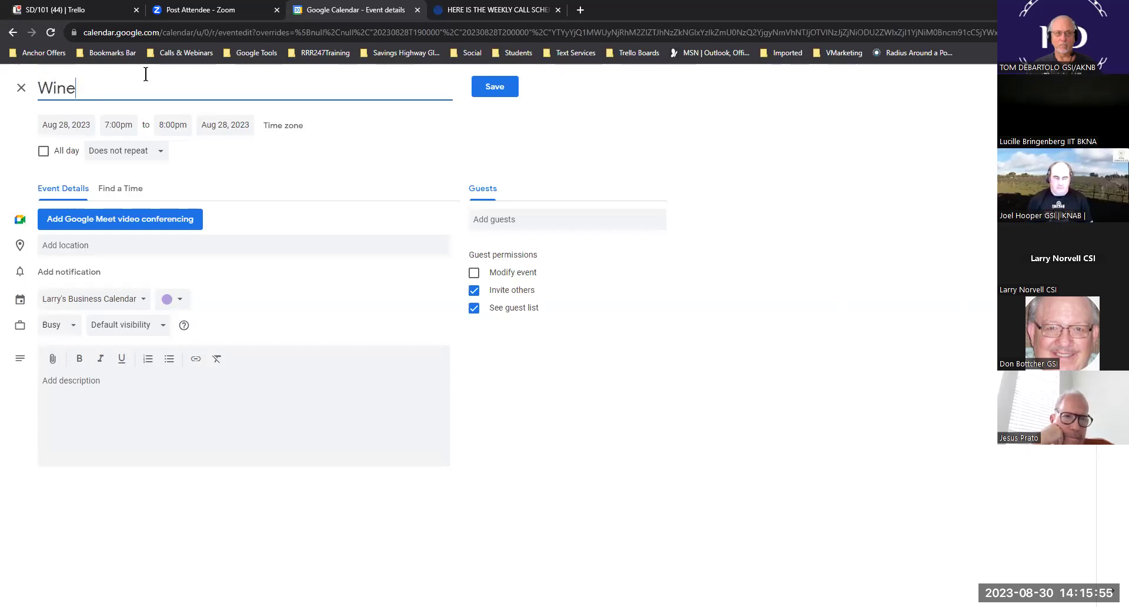
{"action": "type", "text": " Opertunity"}
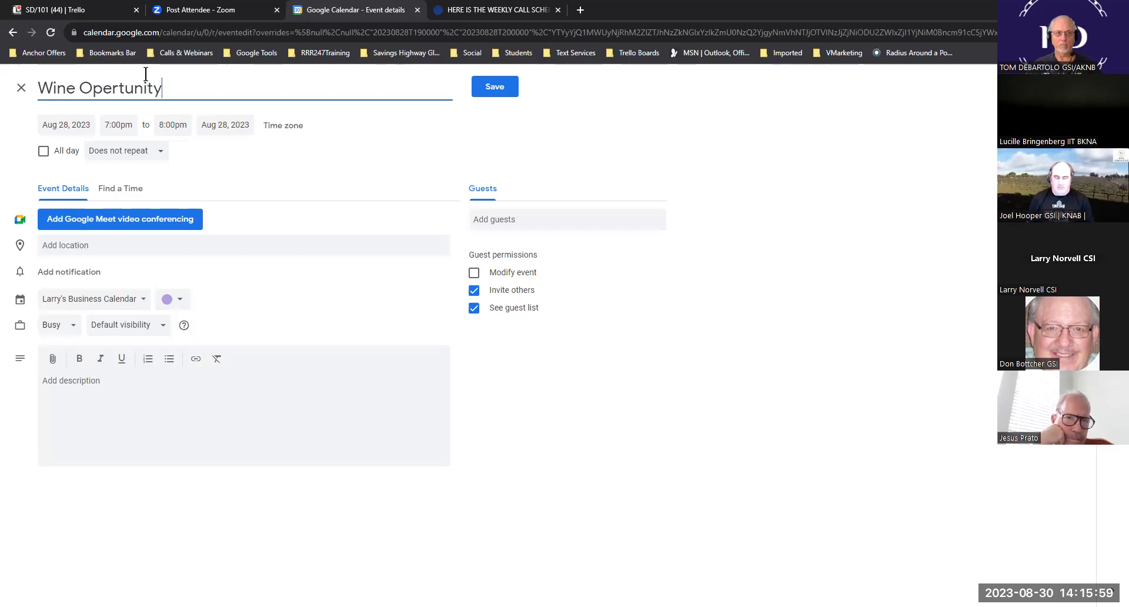
{"action": "type", "text": "Call"}
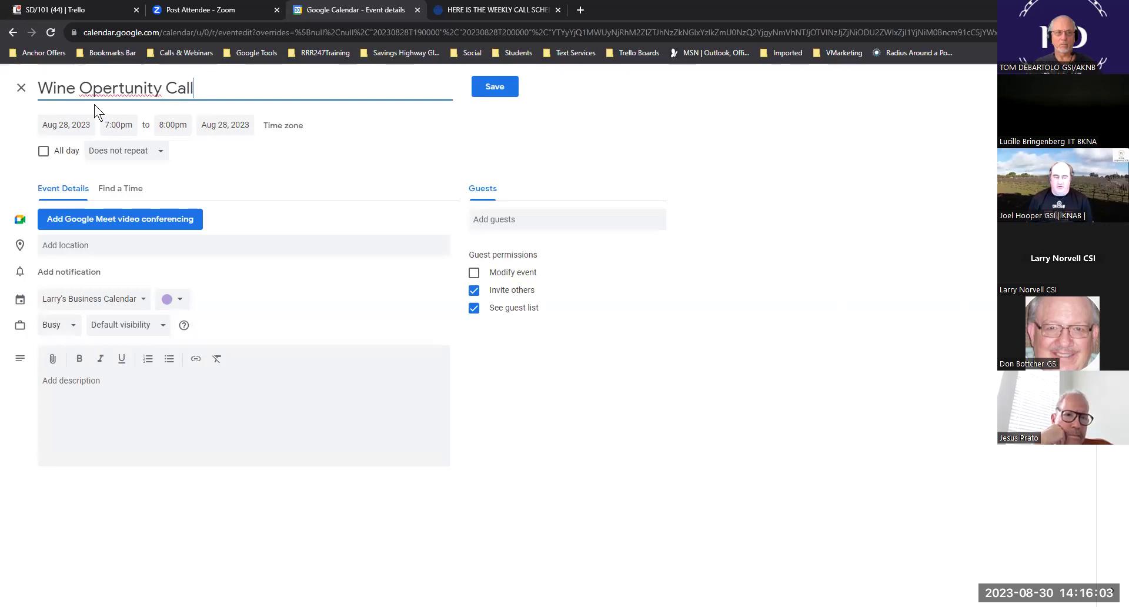
{"action": "left_click_drag", "start_coordinate": [75, 88], "coordinate": [29, 91]}
{"action": "type", "text": "DTCA"}
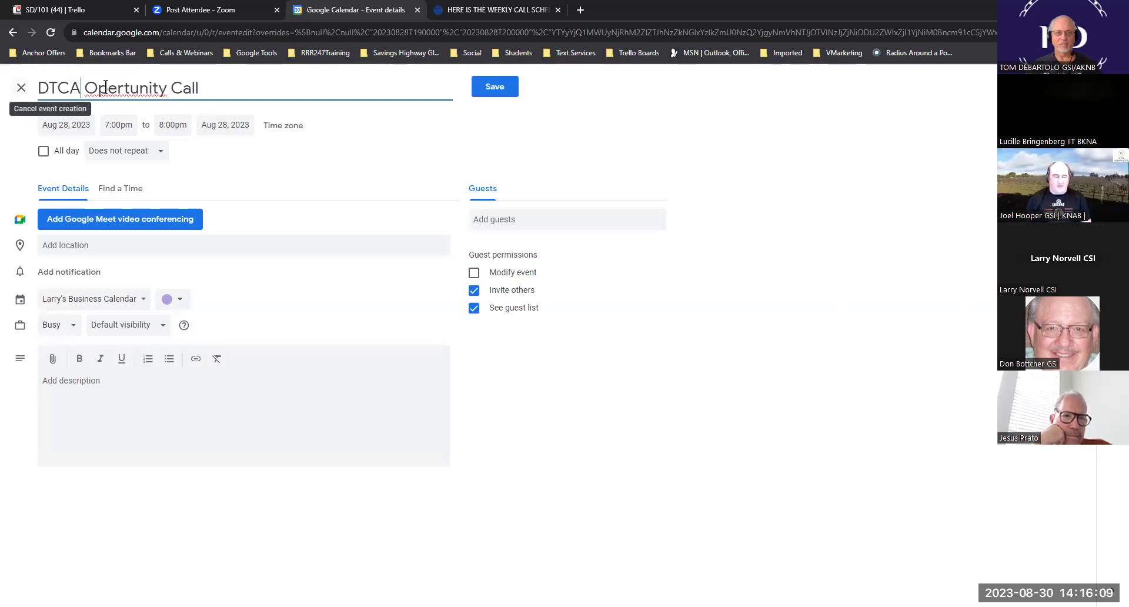
{"action": "right_click", "coordinate": [123, 90]}
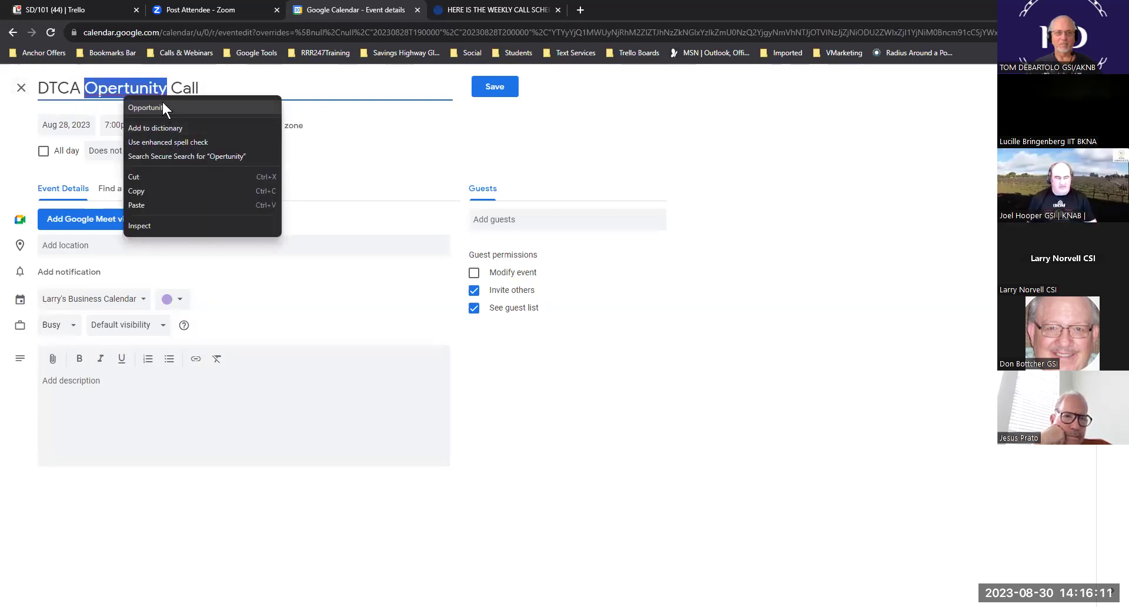
{"action": "left_click", "coordinate": [145, 108]}
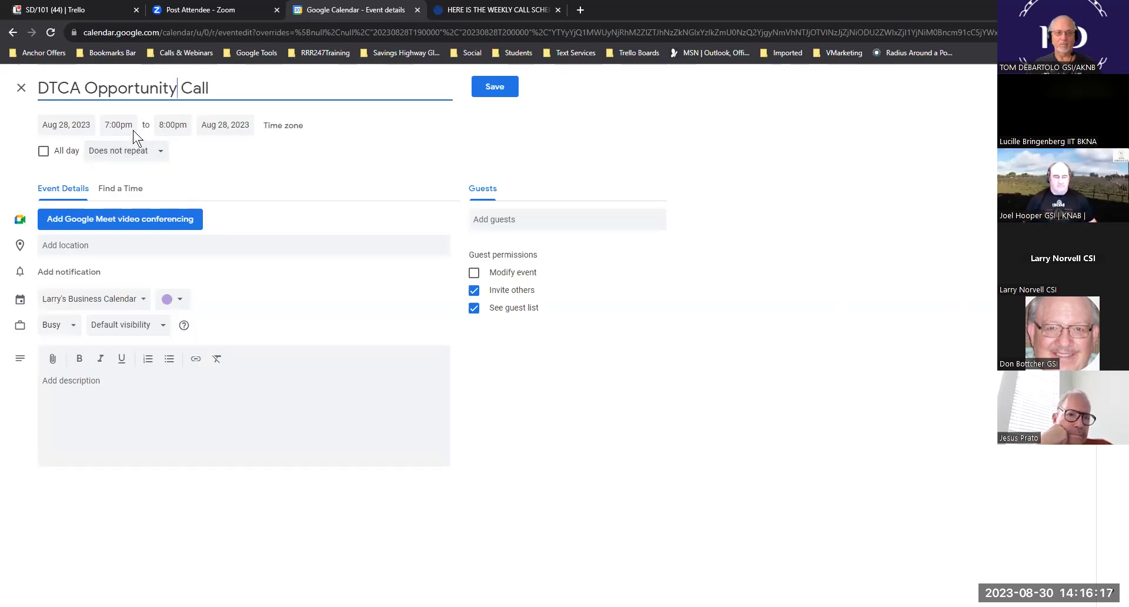
- Set the DTCA Opportunity Call to repeat weekly on Monday
{"action": "left_click", "coordinate": [162, 154]}
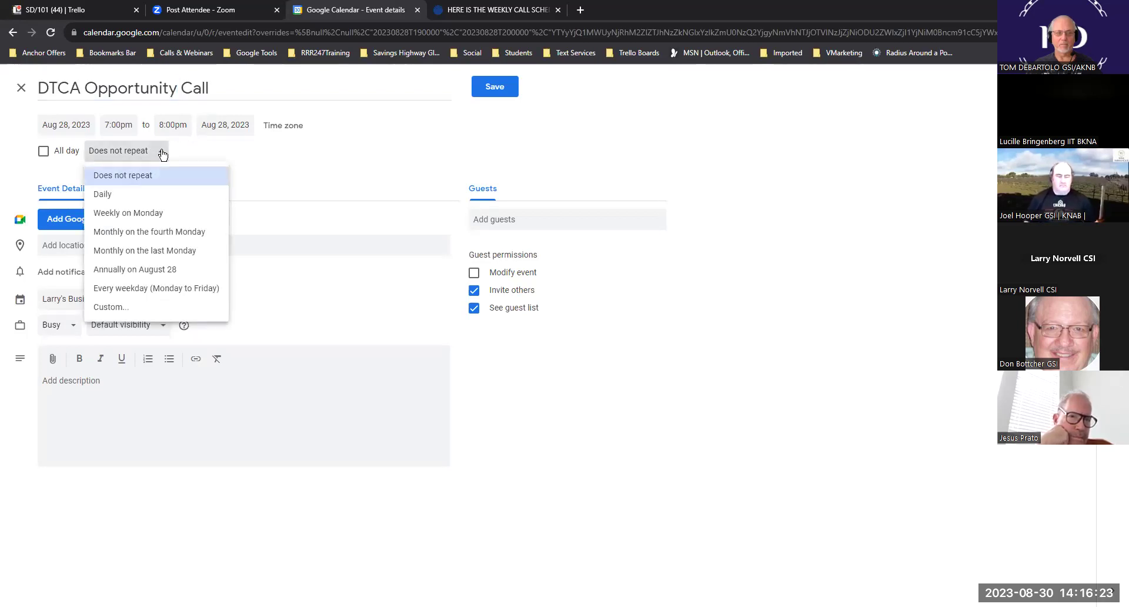
{"action": "left_click", "coordinate": [147, 219]}
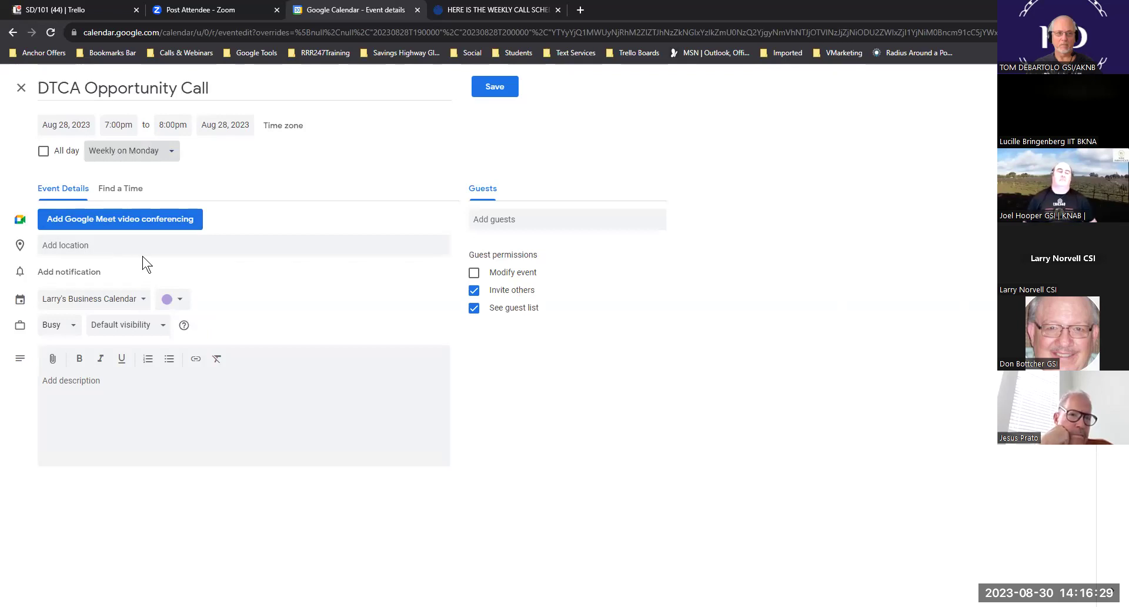
{"action": "left_click", "coordinate": [149, 246]}
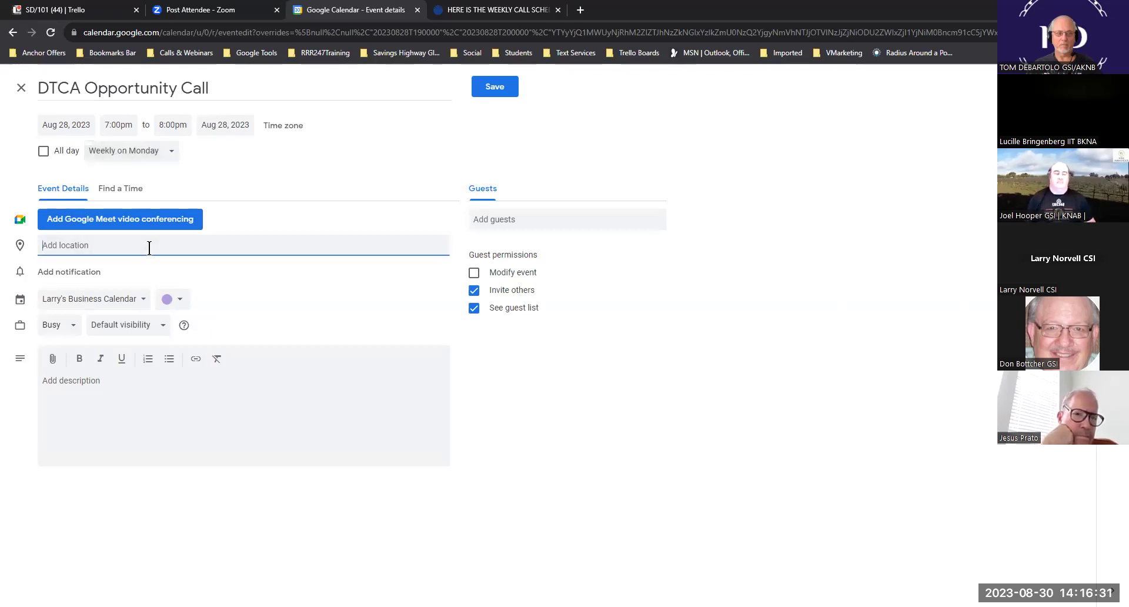
- Set the location to 'Zomm Call' and make the event green
{"action": "type", "text": "Zo"}
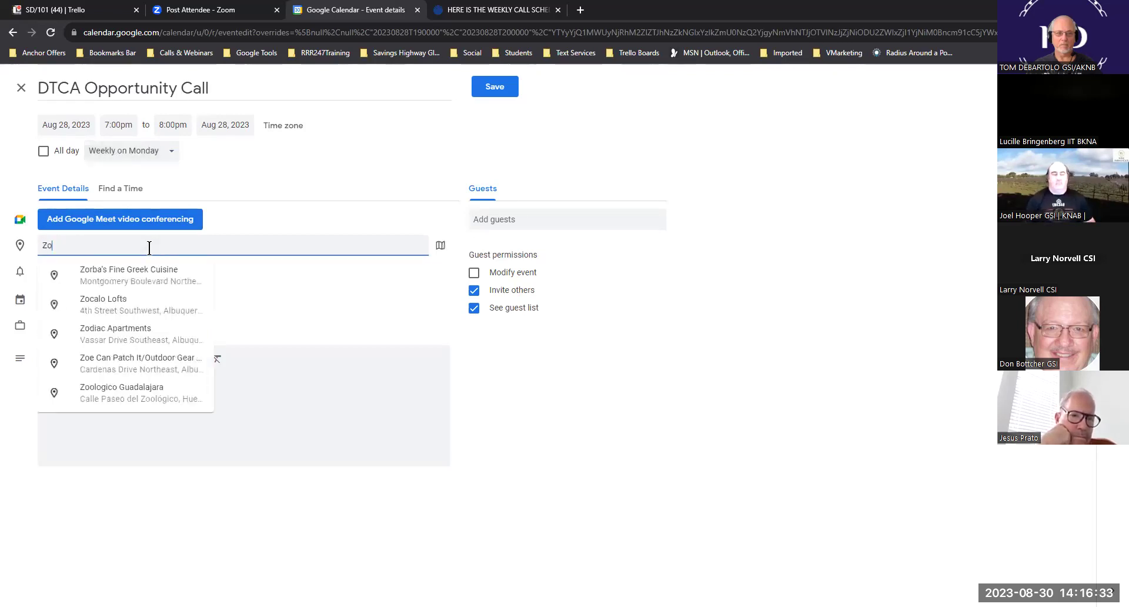
{"action": "type", "text": "mm Call"}
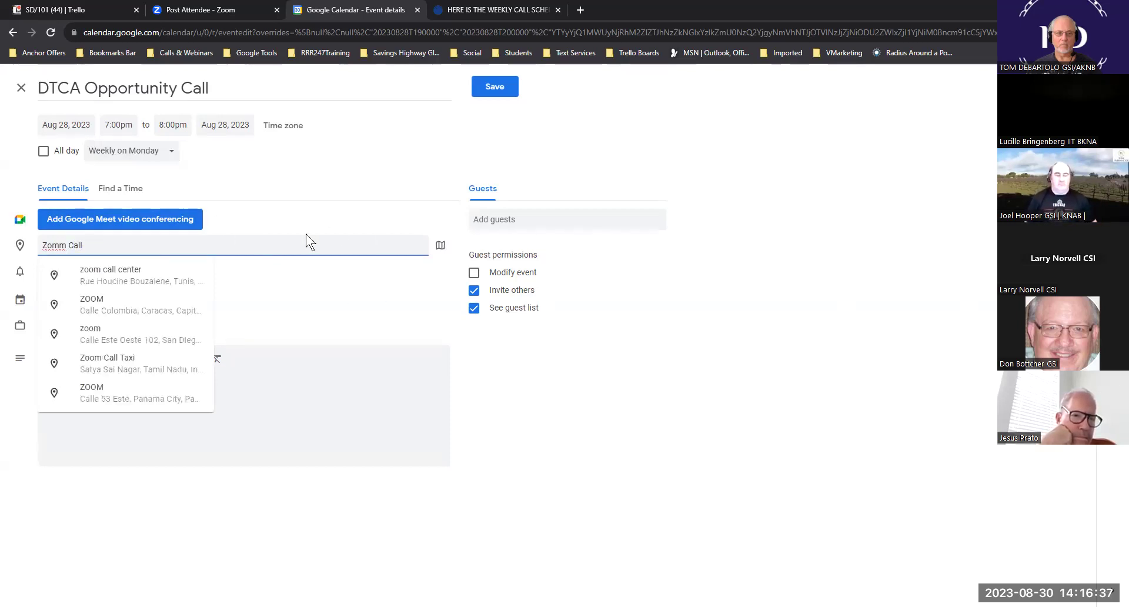
{"action": "left_click", "coordinate": [276, 175]}
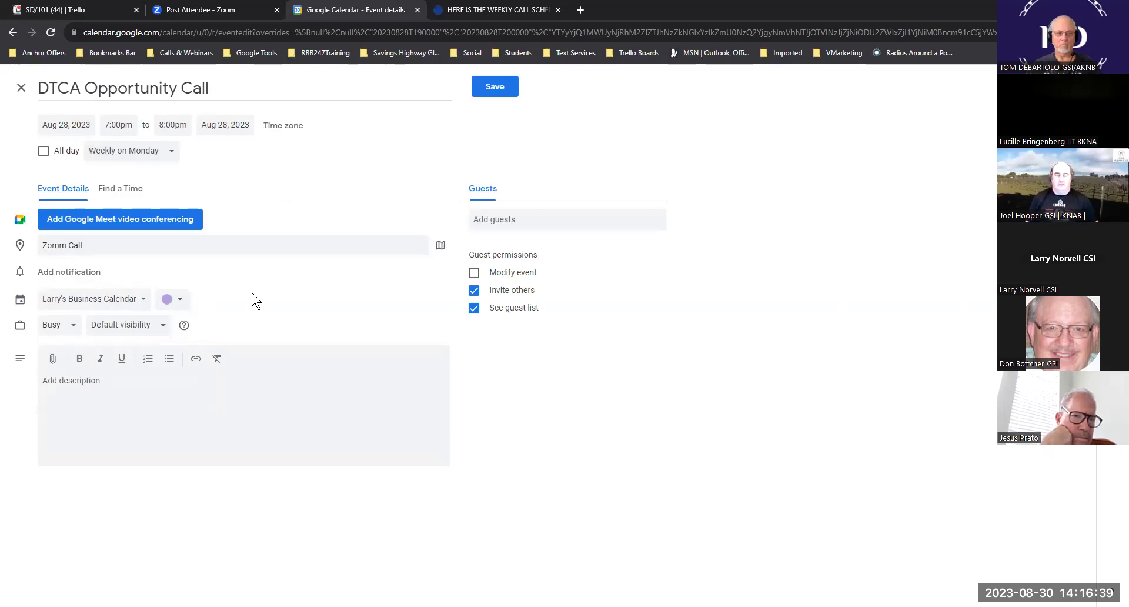
{"action": "left_click", "coordinate": [178, 299]}
{"action": "left_click", "coordinate": [166, 327]}
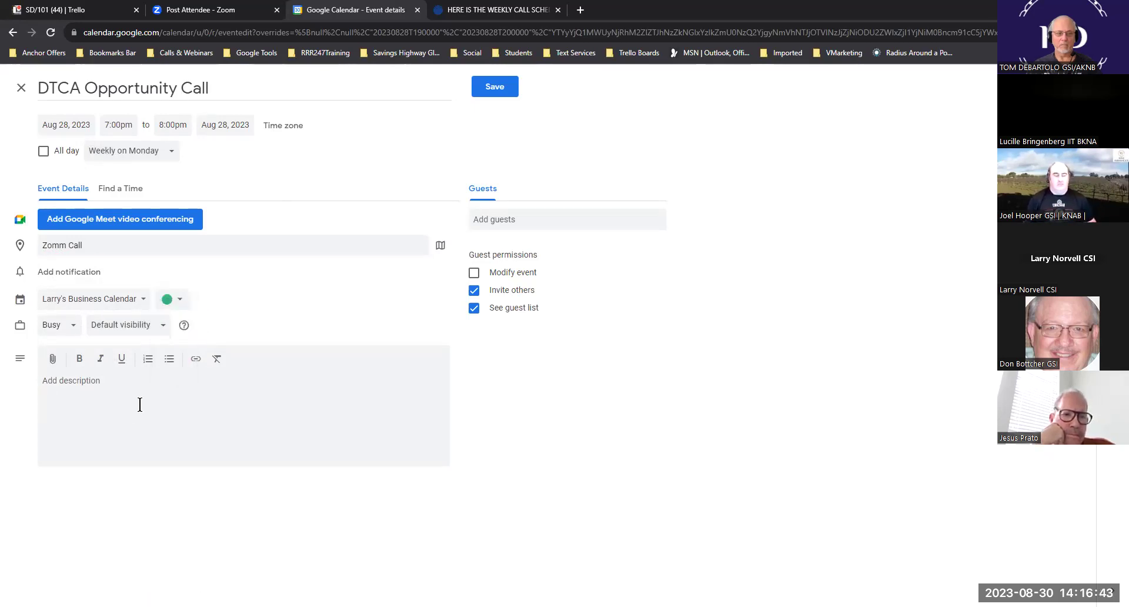
- Paste the 2nd Training schedule line with Zoom link into the description, verify the link, and save
{"action": "left_click", "coordinate": [76, 390]}
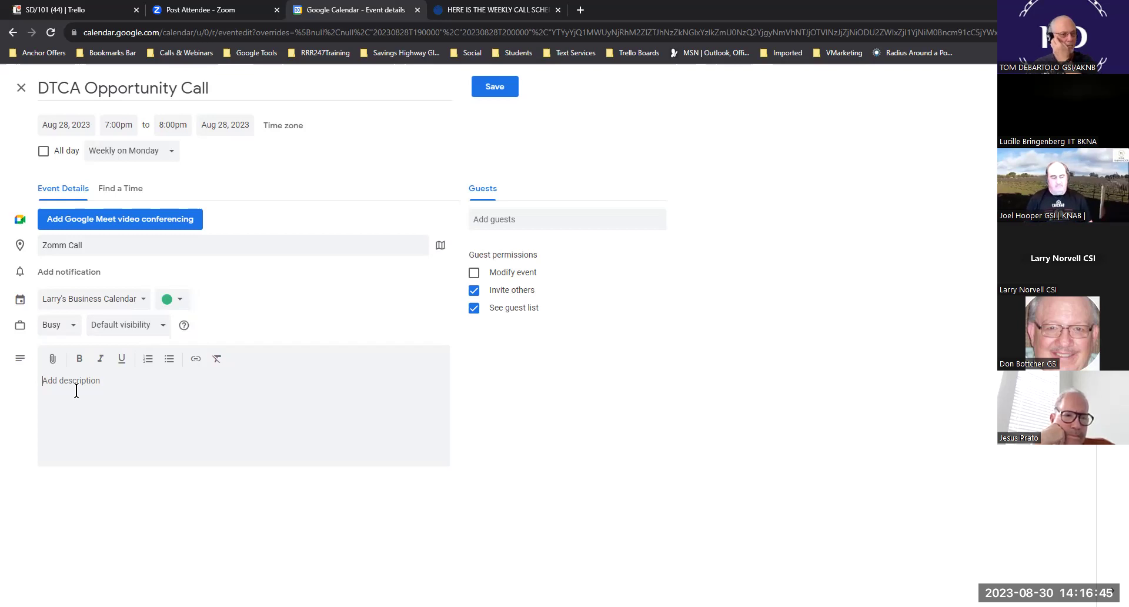
{"action": "type", "text": "2nd Training of the Evening: 6pm PST / 7pm MST / 8pm CST / 9pm EST: CLICK HERE TO CONNECT TO THE CURRENT LIVE ZOOM MEETING / Meeting ID: 267 159 642"}
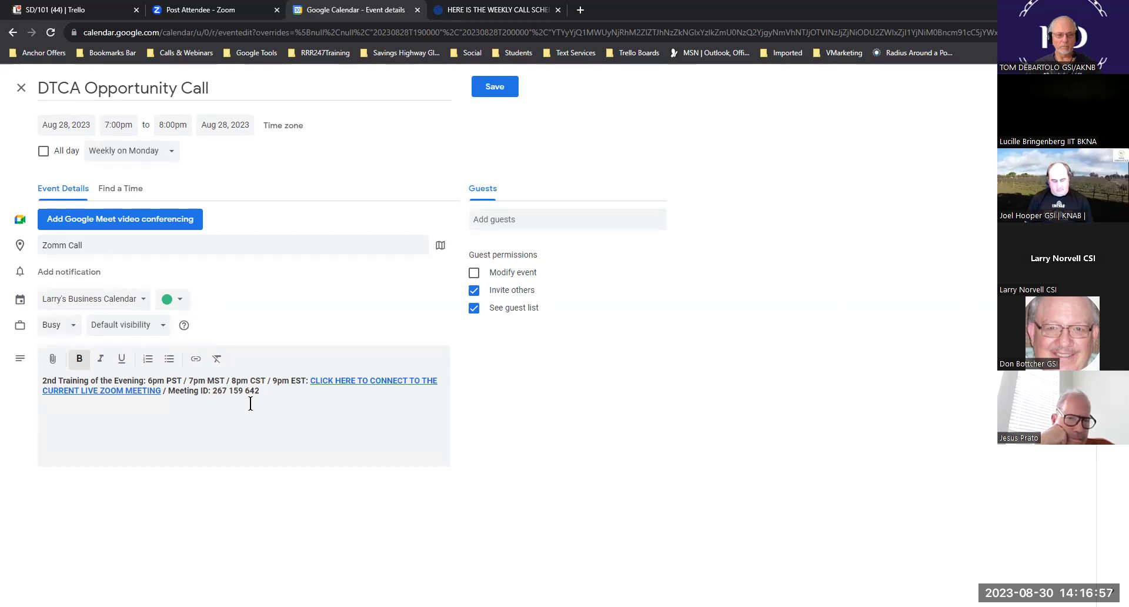
{"action": "left_click_drag", "start_coordinate": [248, 394], "coordinate": [212, 394]}
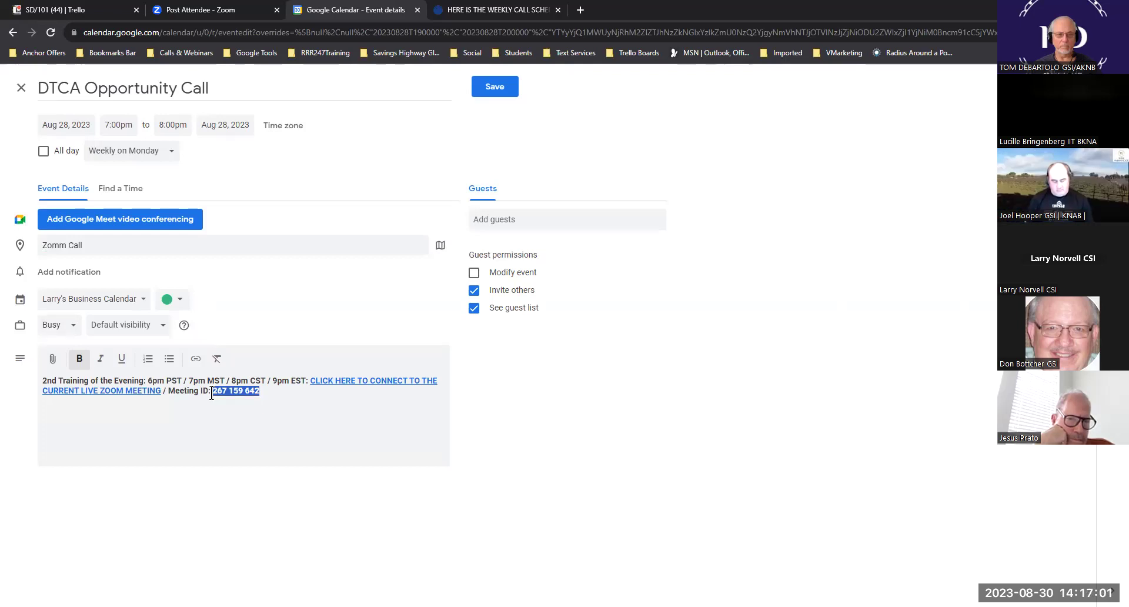
{"action": "left_click", "coordinate": [382, 379]}
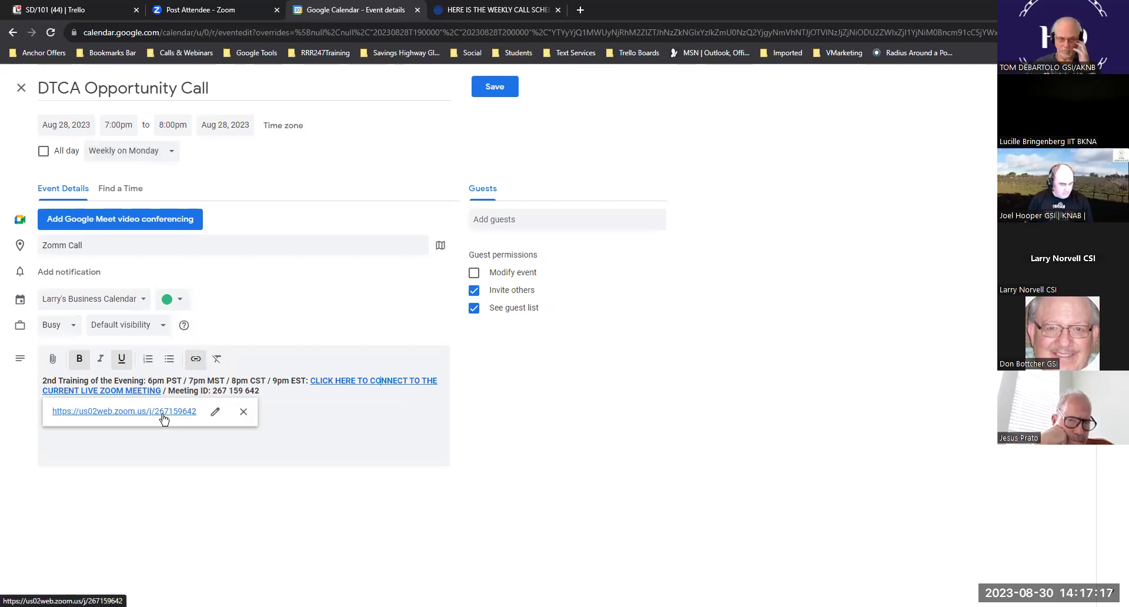
{"action": "left_click", "coordinate": [522, 432]}
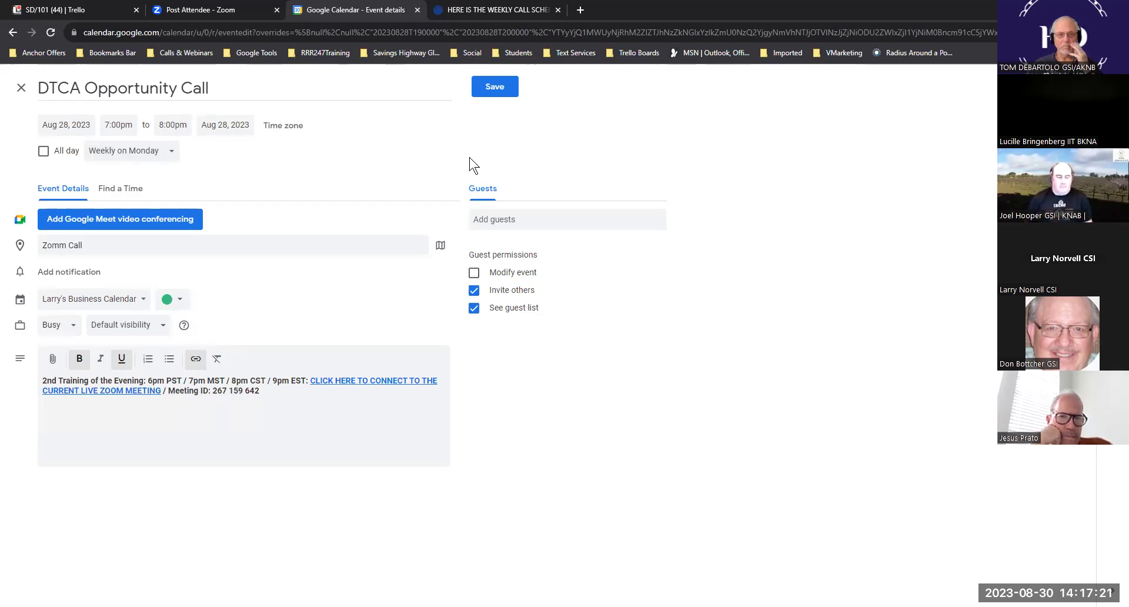
{"action": "left_click", "coordinate": [499, 89]}
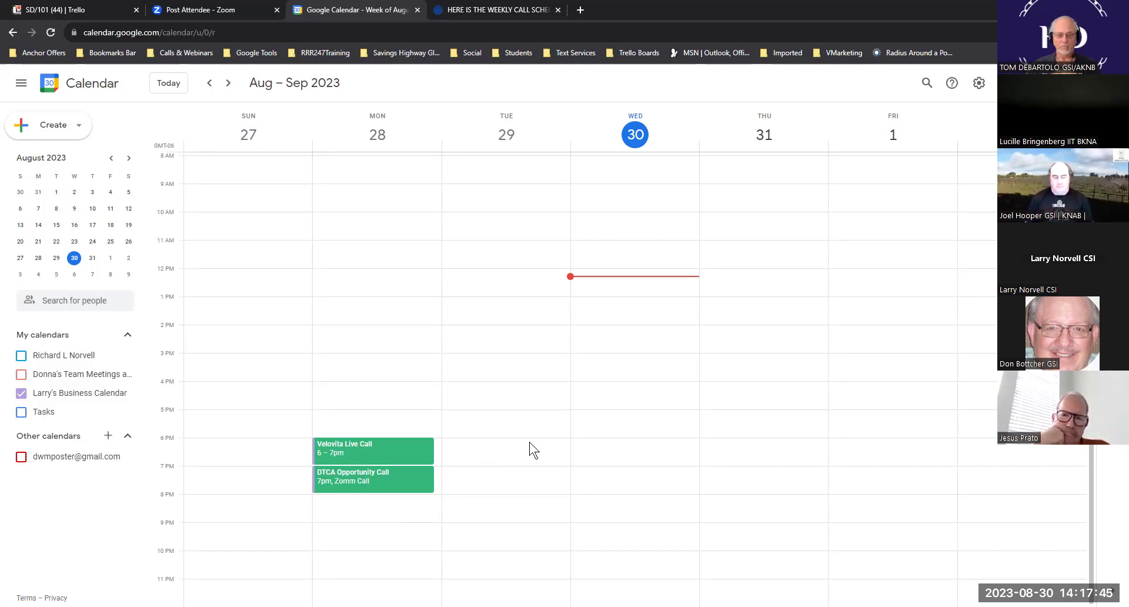
- Copy the Tuesday 2nd Training of the Evening line with Zoom link and meeting ID
{"action": "left_click", "coordinate": [489, 9]}
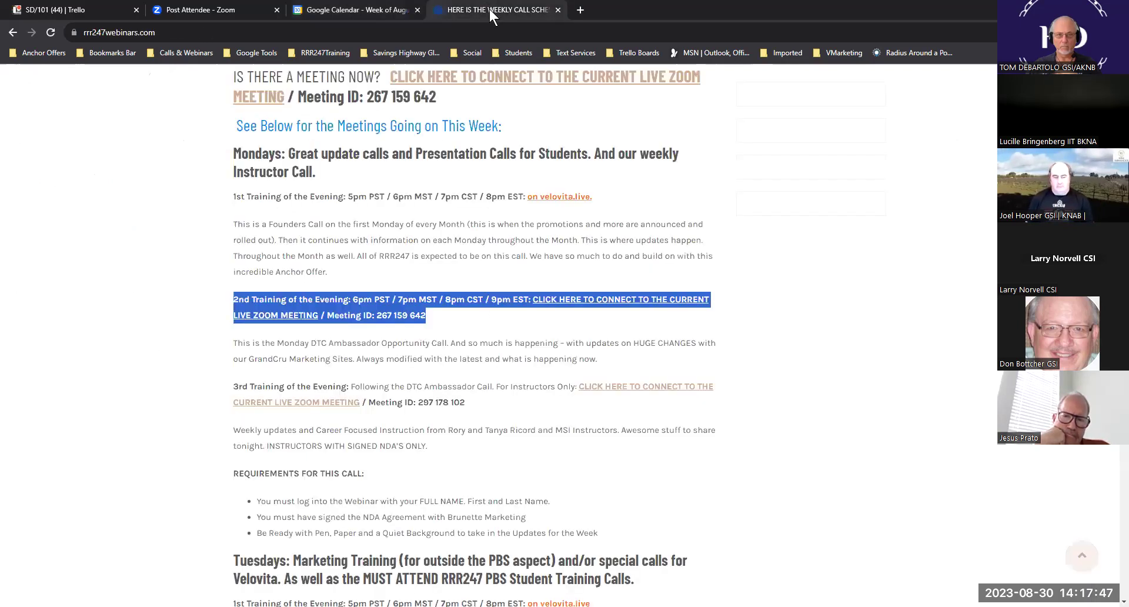
{"action": "scroll", "coordinate": [490, 250], "scroll_direction": "down", "scroll_amount": 3}
{"action": "scroll", "coordinate": [491, 250], "scroll_direction": "down", "scroll_amount": 5}
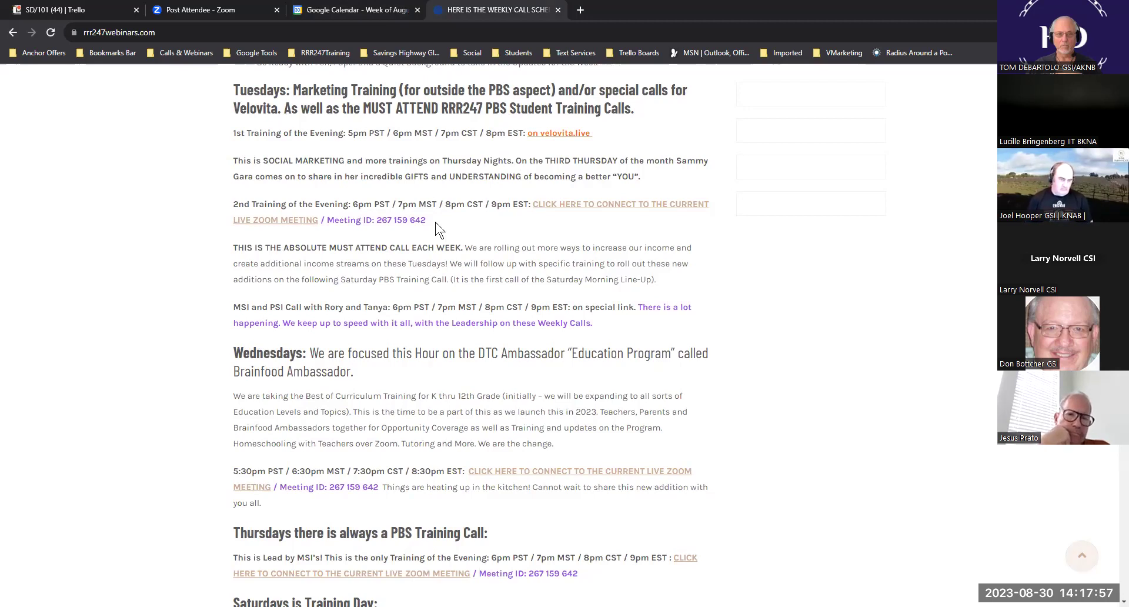
{"action": "left_click_drag", "start_coordinate": [424, 220], "coordinate": [232, 203]}
{"action": "key", "text": "ctrl+c"}
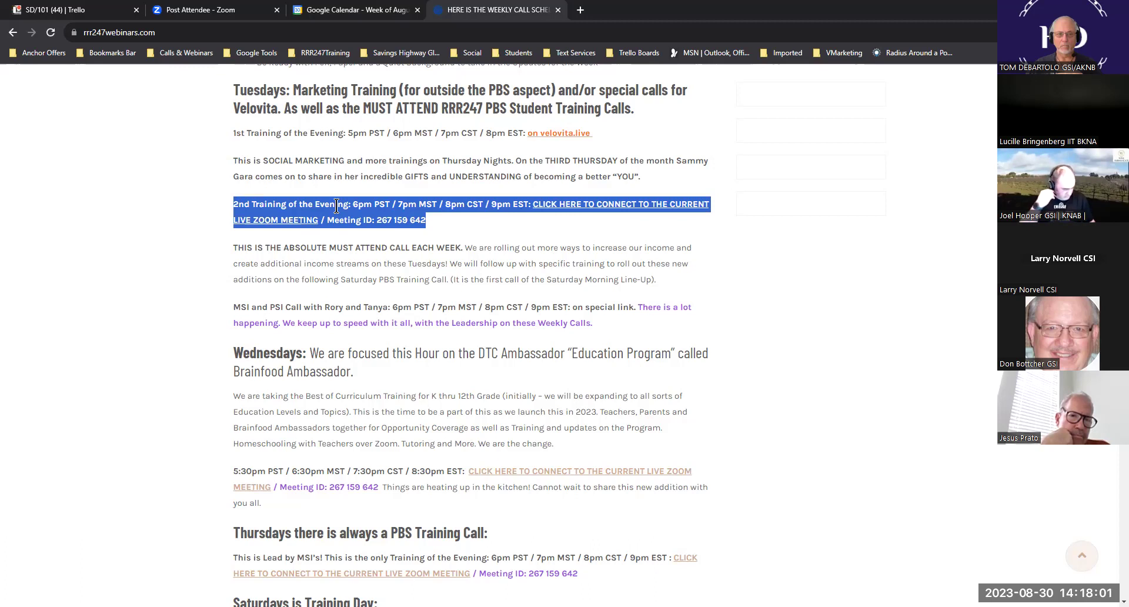
{"action": "left_click", "coordinate": [312, 14]}
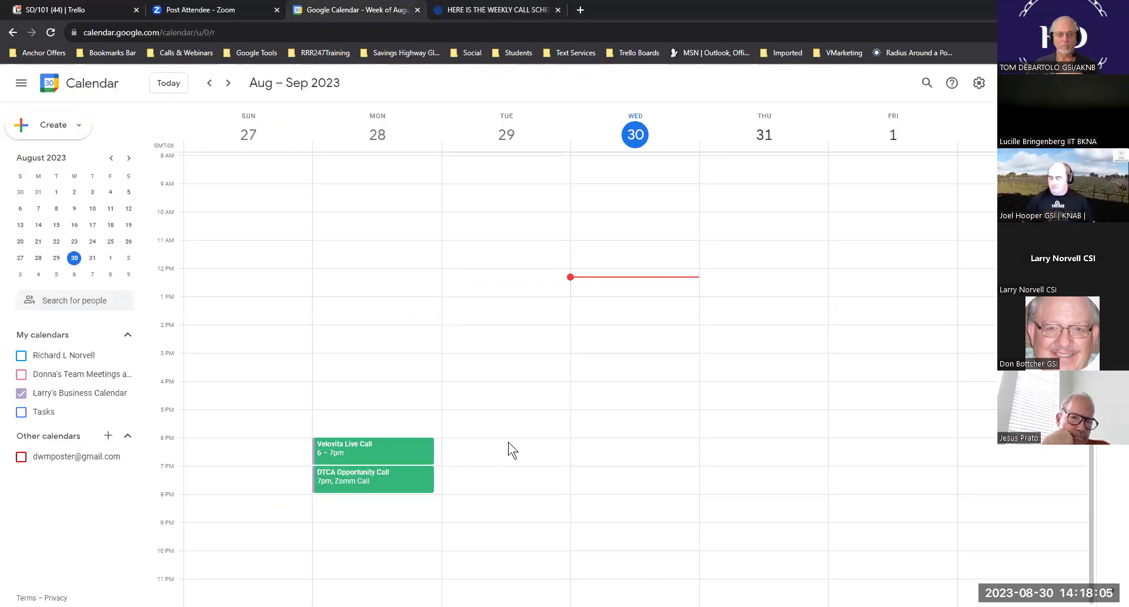
- Create a 'PBS Must Attend' event on Tuesday, Aug 29, 7–8pm, and open it
{"action": "left_click", "coordinate": [474, 472]}
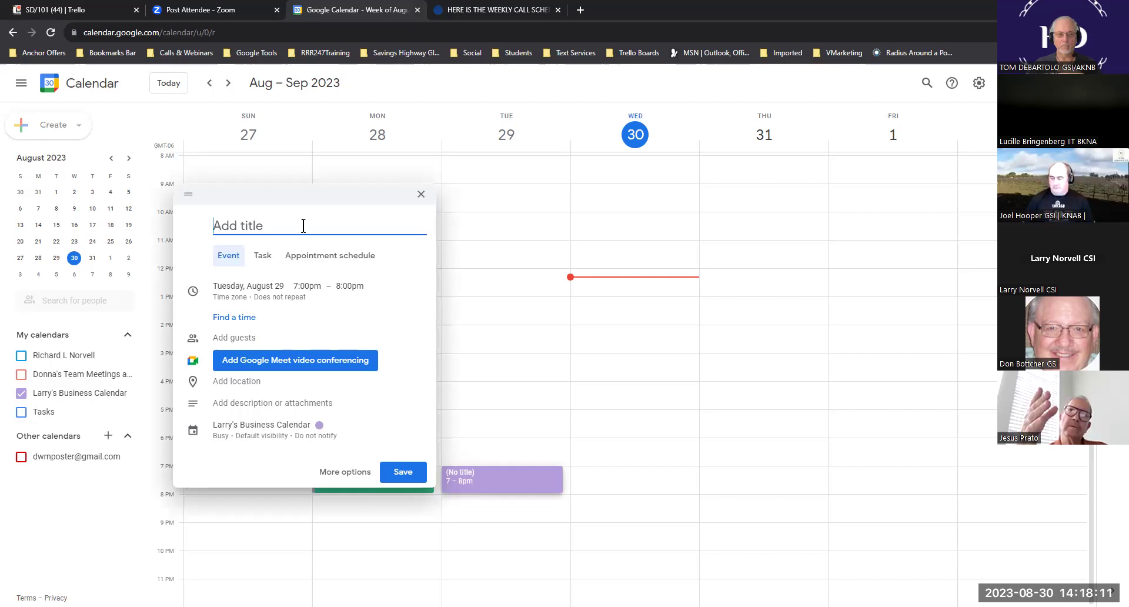
{"action": "type", "text": "P"}
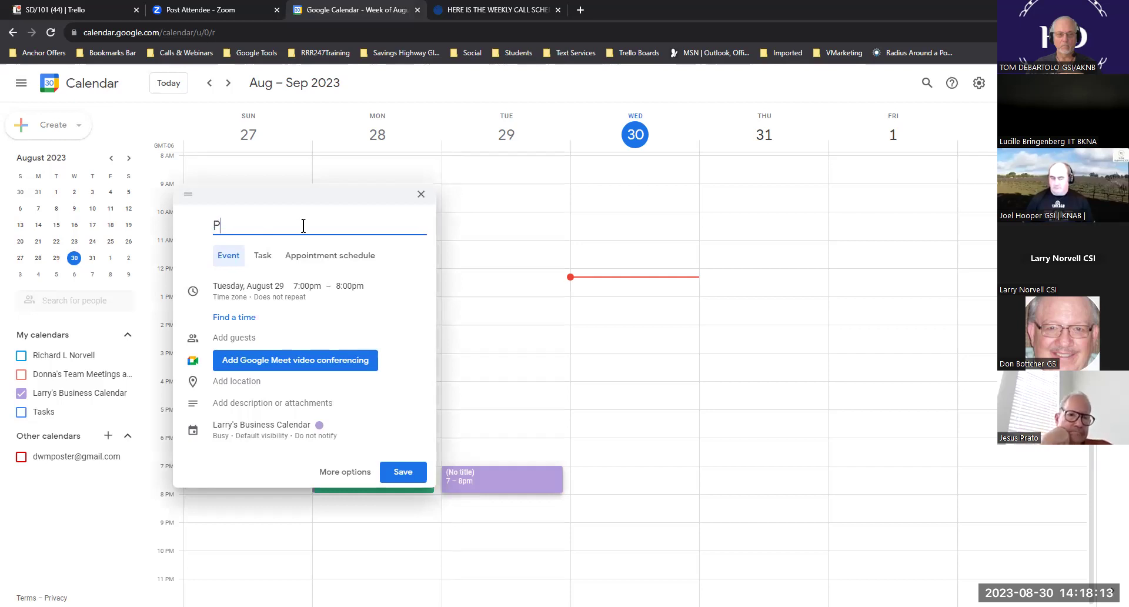
{"action": "type", "text": "BS Must"}
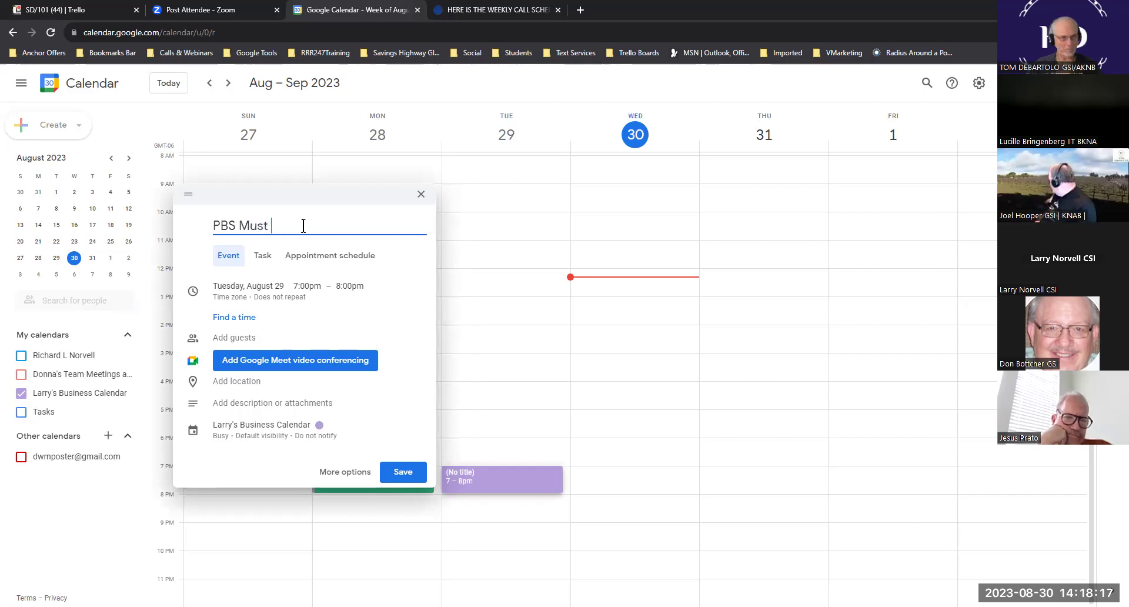
{"action": "type", "text": " Attend"}
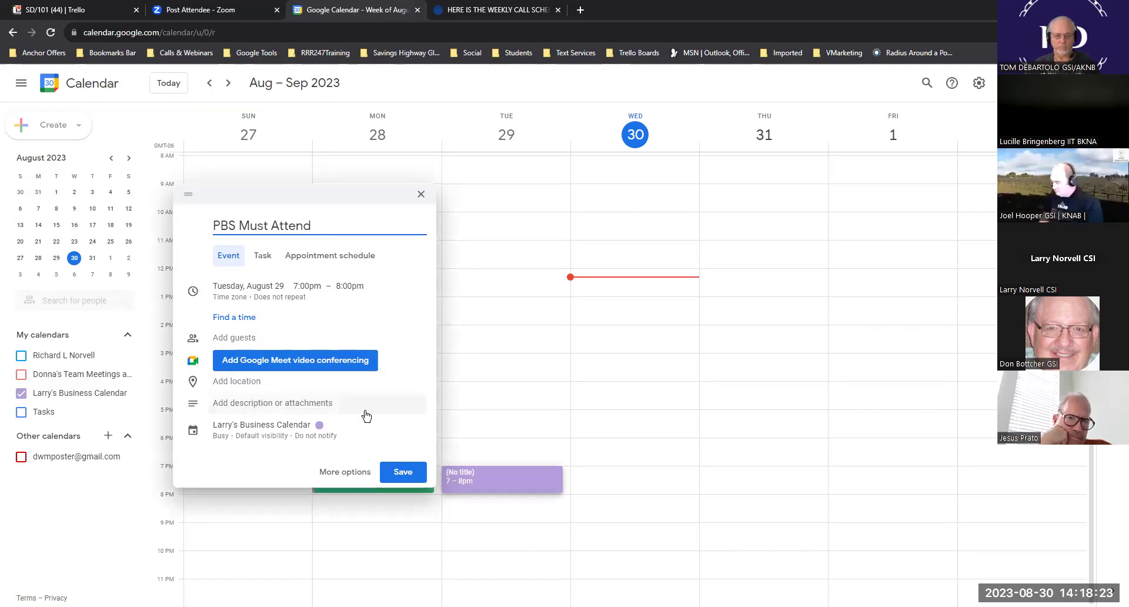
{"action": "left_click", "coordinate": [405, 473]}
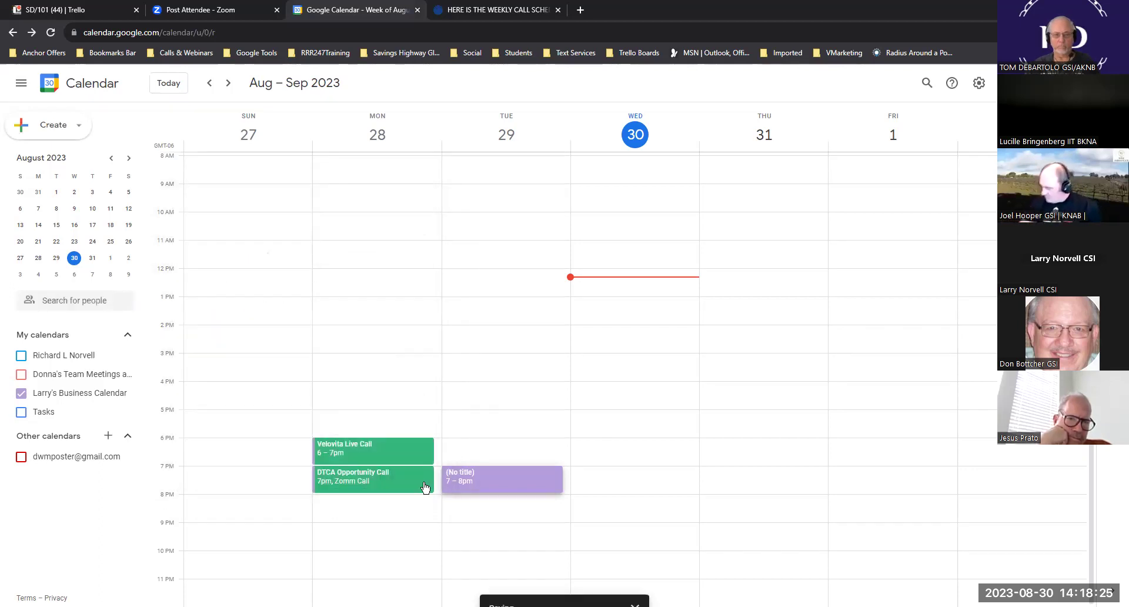
{"action": "left_click", "coordinate": [507, 478]}
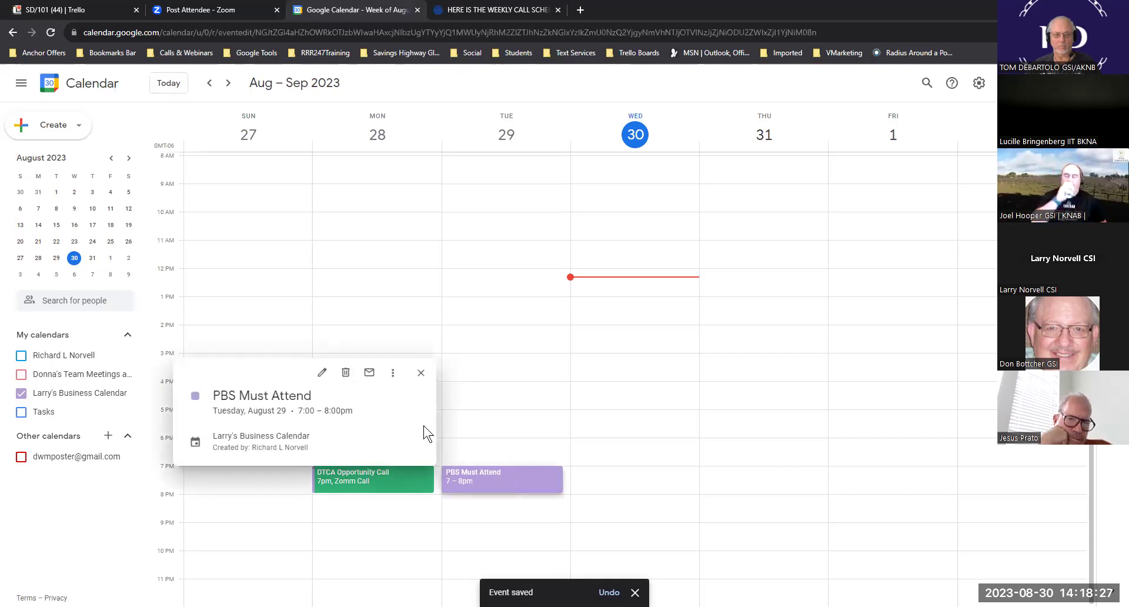
- In the full editor, make PBS Must Attend repeat weekly on Tuesday and colour it Sage green
{"action": "left_click", "coordinate": [322, 371]}
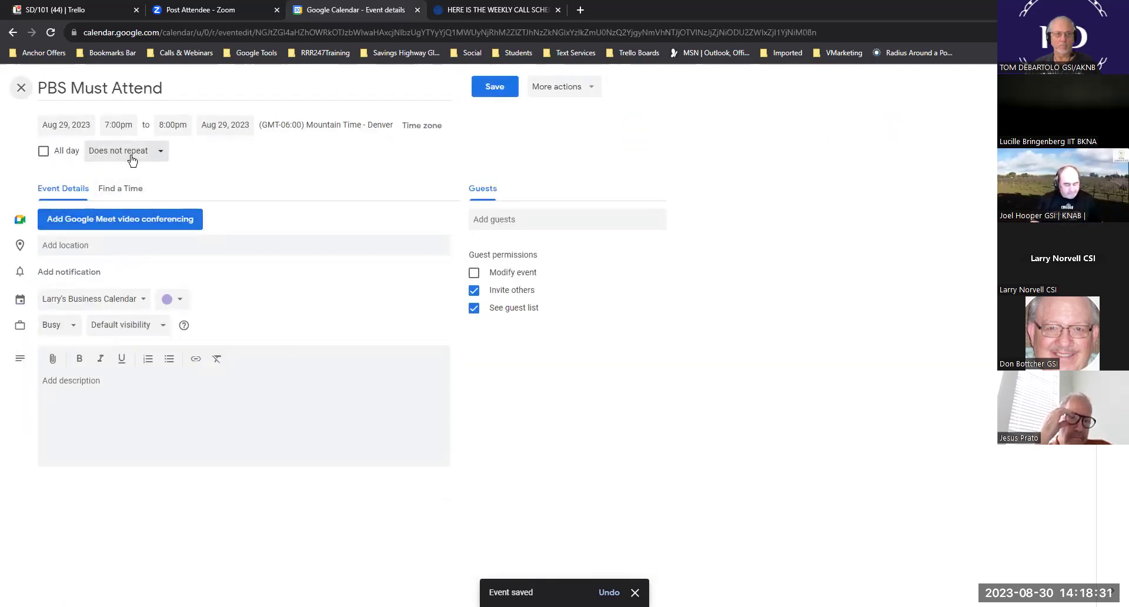
{"action": "left_click", "coordinate": [161, 152]}
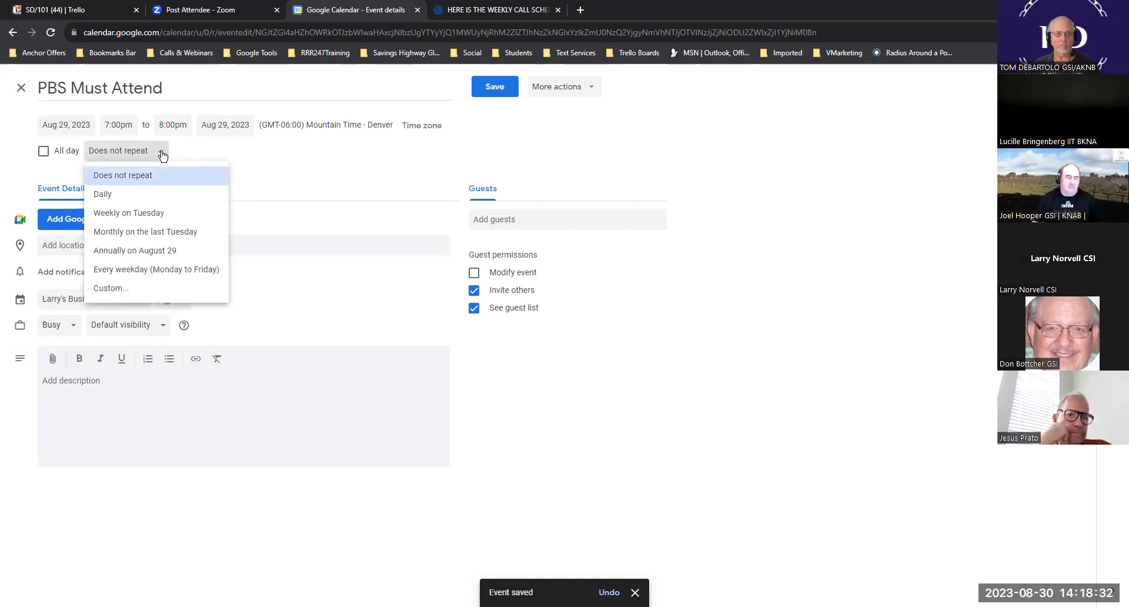
{"action": "left_click", "coordinate": [156, 215]}
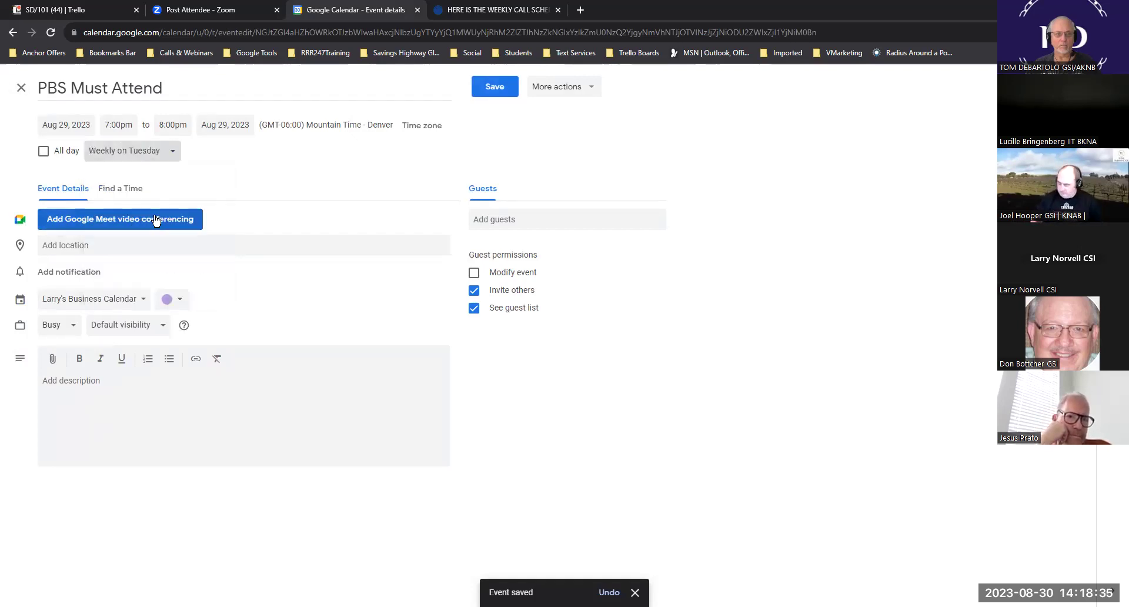
{"action": "left_click", "coordinate": [186, 302]}
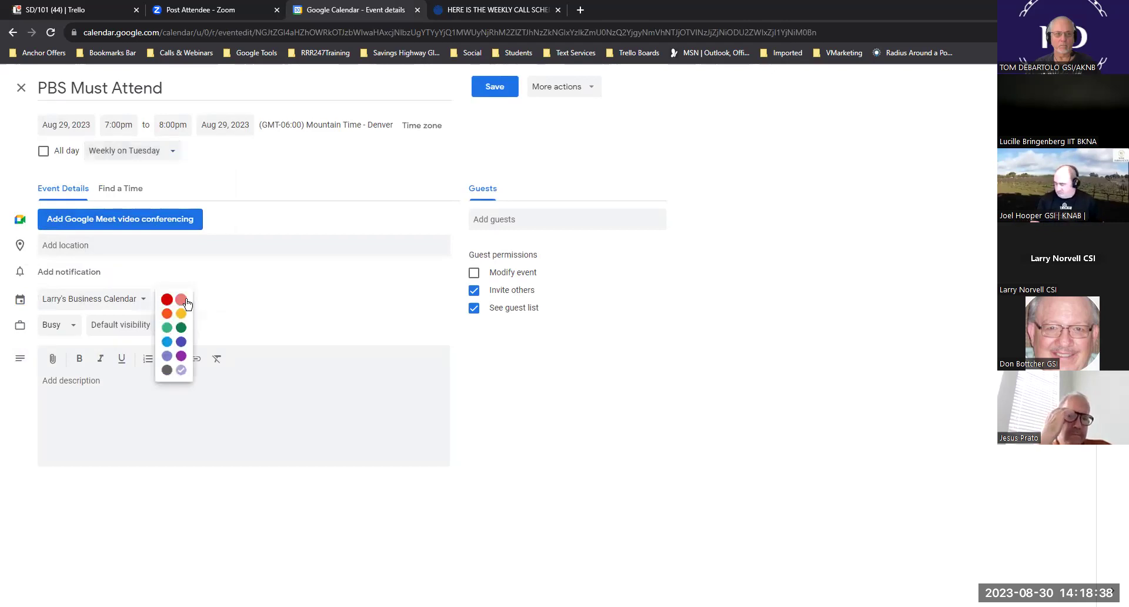
{"action": "left_click", "coordinate": [168, 328]}
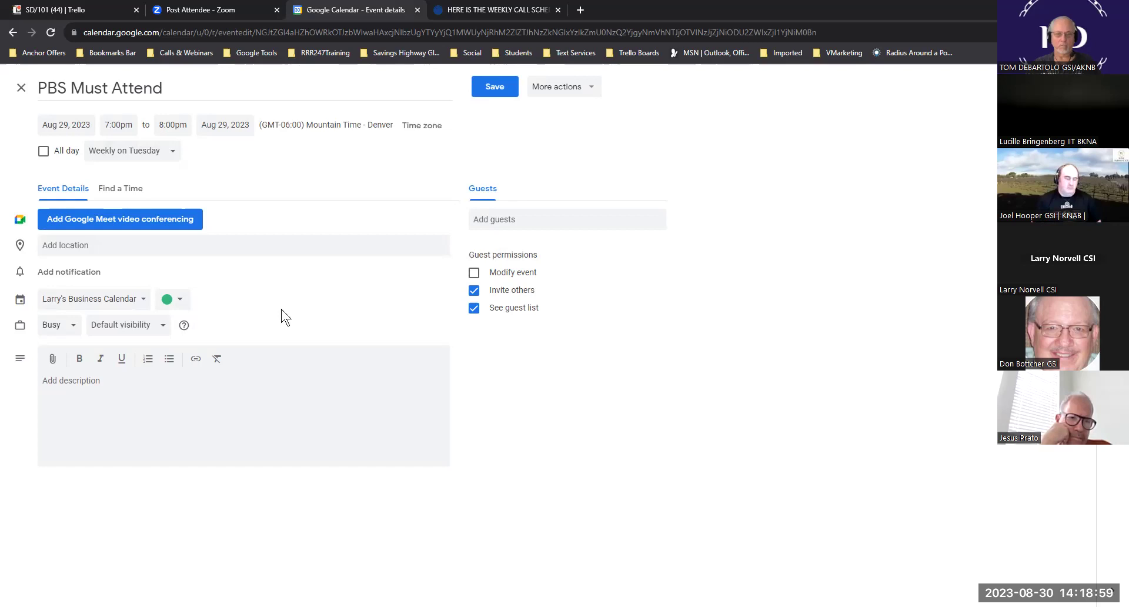
- Add a notification and raise its lead time to 30 minutes
{"action": "key", "text": "Tab"}
{"action": "key", "text": "Tab"}
{"action": "key", "text": "Return"}
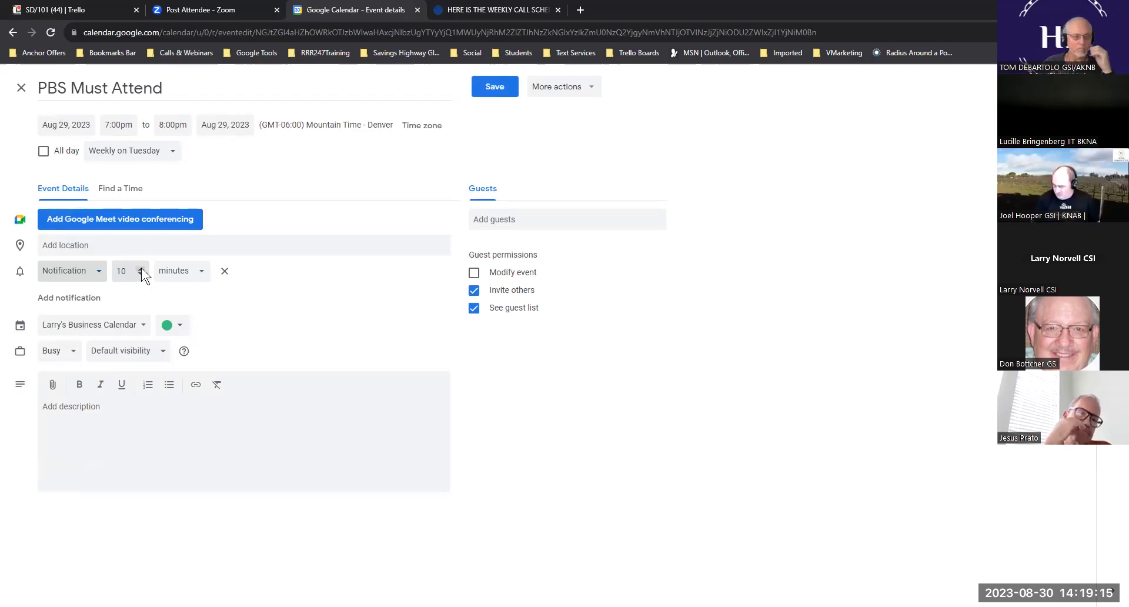
{"action": "left_click", "coordinate": [141, 267]}
{"action": "left_click", "coordinate": [141, 267]}
{"action": "left_click", "coordinate": [141, 267]}
{"action": "left_click", "coordinate": [142, 267]}
{"action": "left_click", "coordinate": [141, 269]}
{"action": "left_click", "coordinate": [141, 268]}
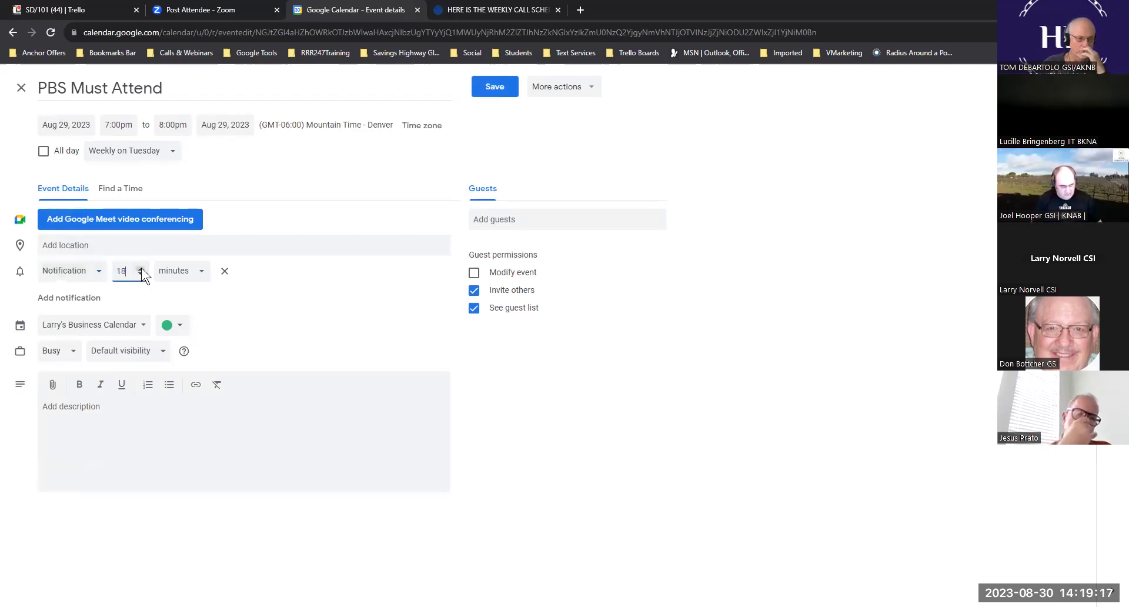
{"action": "left_click", "coordinate": [141, 267]}
{"action": "left_click", "coordinate": [141, 267]}
{"action": "left_click", "coordinate": [142, 267]}
{"action": "left_click", "coordinate": [141, 267]}
{"action": "left_click", "coordinate": [142, 267]}
{"action": "left_click", "coordinate": [141, 266]}
{"action": "left_click", "coordinate": [141, 266]}
{"action": "left_click", "coordinate": [141, 269]}
{"action": "left_click", "coordinate": [141, 269]}
{"action": "left_click", "coordinate": [141, 267]}
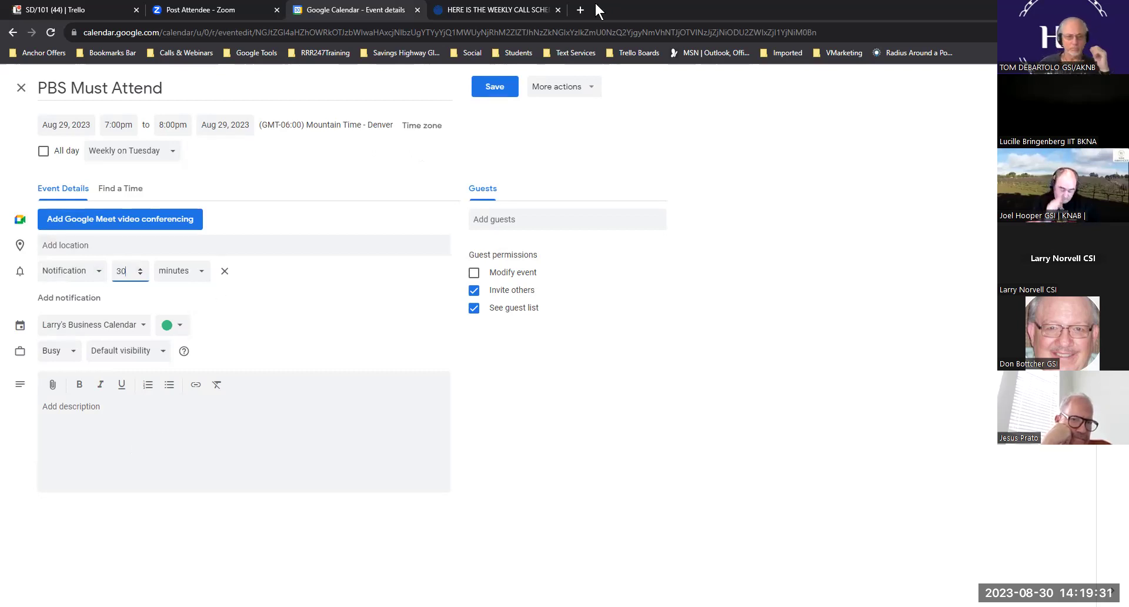
- Paste the 2nd Training schedule line with its Zoom link into the description and save
{"action": "left_click", "coordinate": [501, 8]}
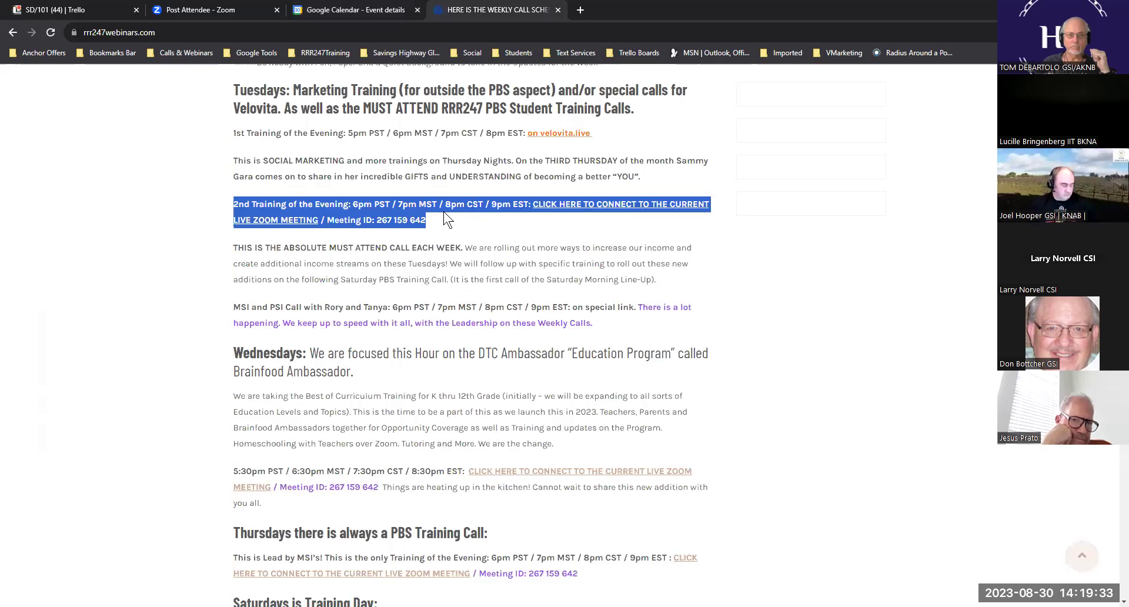
{"action": "left_click", "coordinate": [331, 9]}
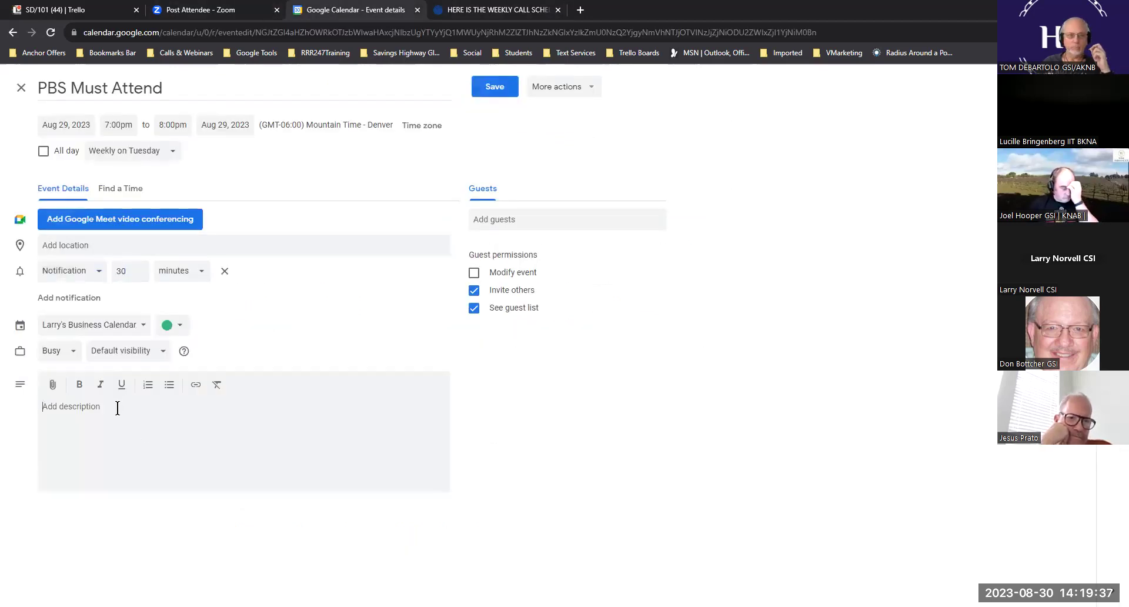
{"action": "key", "text": "ctrl+v"}
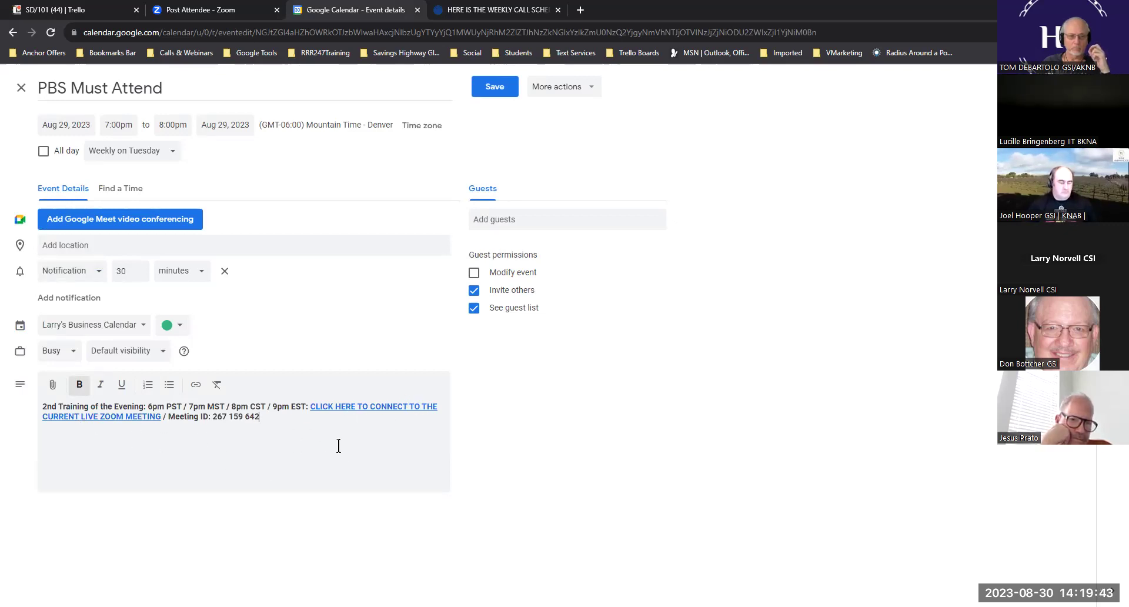
{"action": "left_click", "coordinate": [498, 86]}
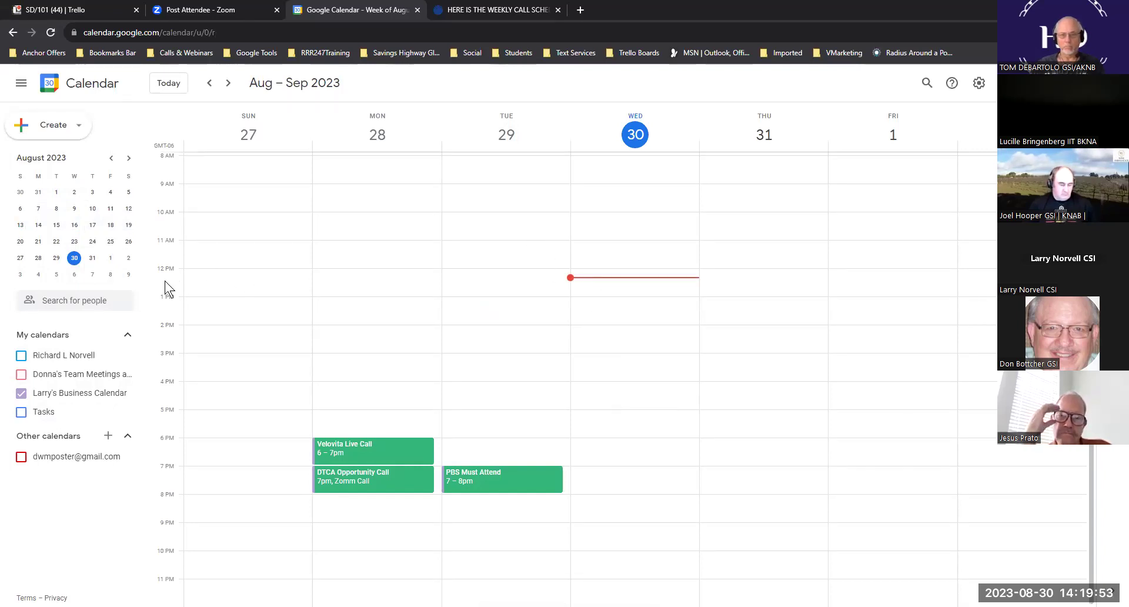
- Check the Sep 3 and Sep 10 weeks for the recurring green events, then return to Aug 27 – Sep 2
{"action": "left_click", "coordinate": [75, 274]}
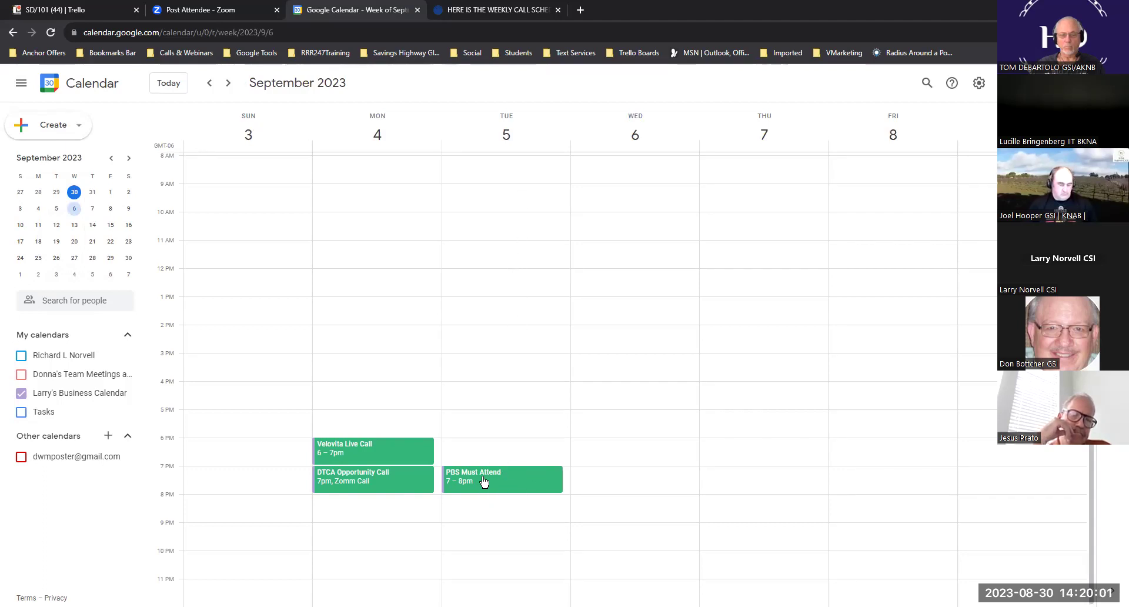
{"action": "left_click", "coordinate": [75, 226]}
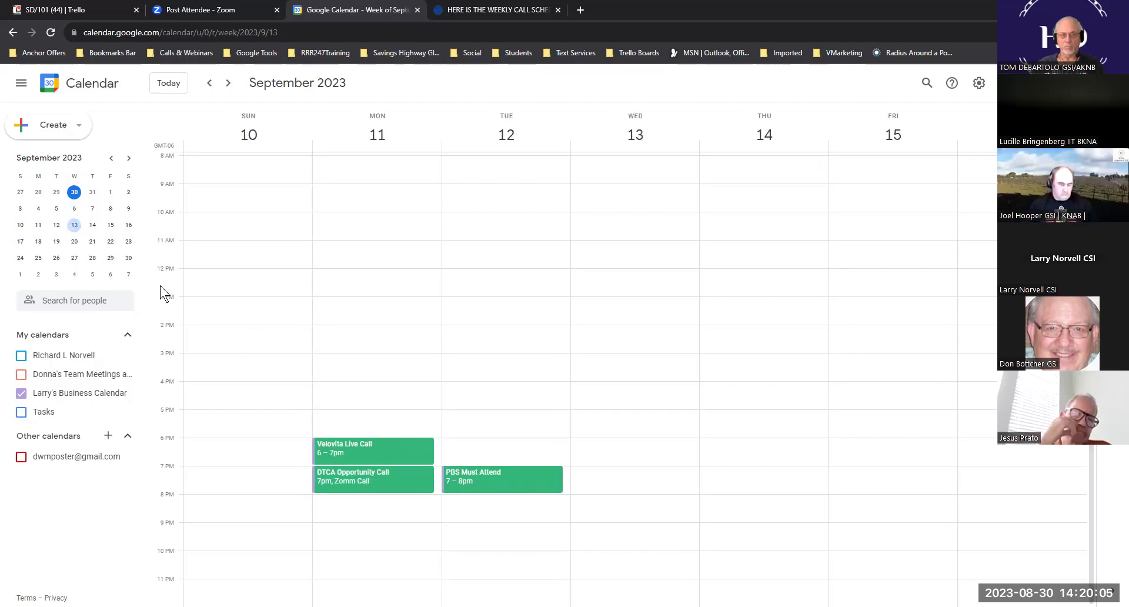
{"action": "left_click", "coordinate": [74, 193]}
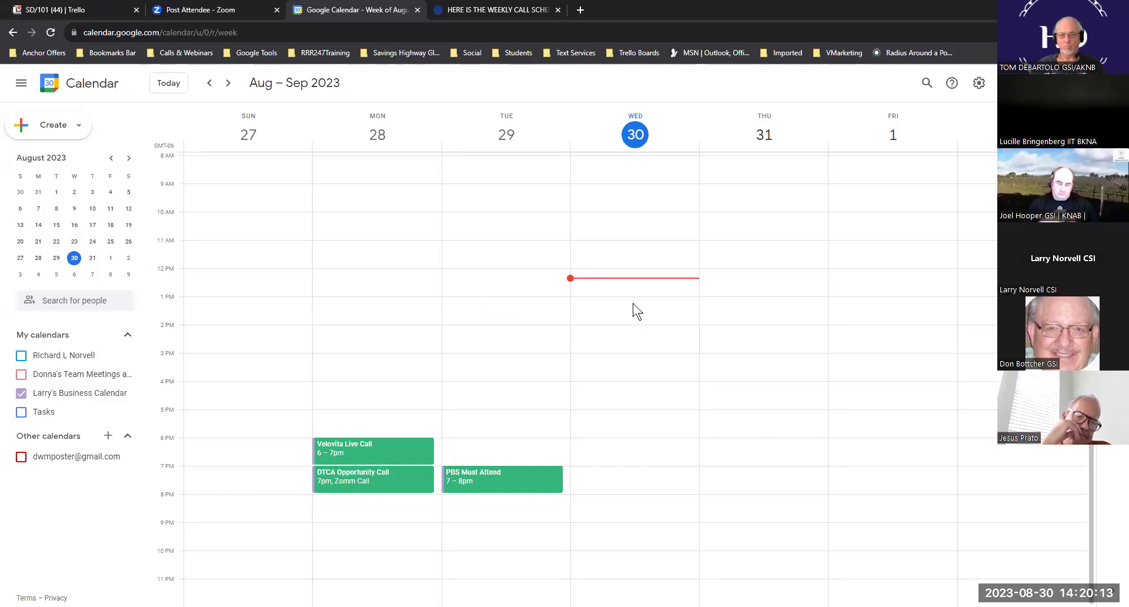
- Draft a Wednesday 12pm team meeting repeating weekly on Wednesday, with the meeting name as its description
{"action": "left_click", "coordinate": [621, 274]}
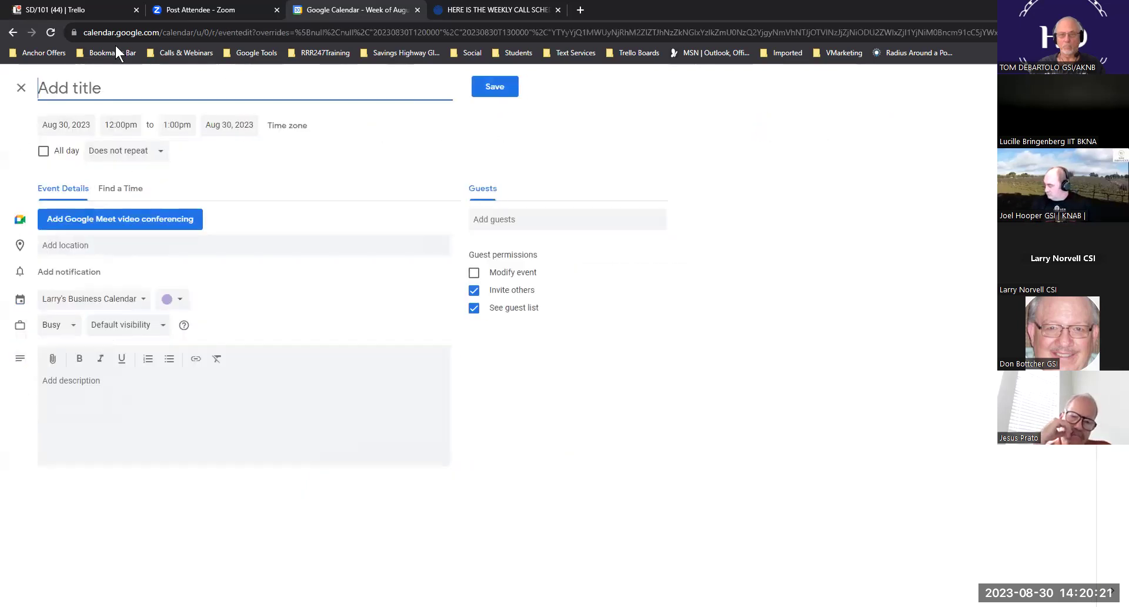
{"action": "type", "text": "Donna's Team Meeting"}
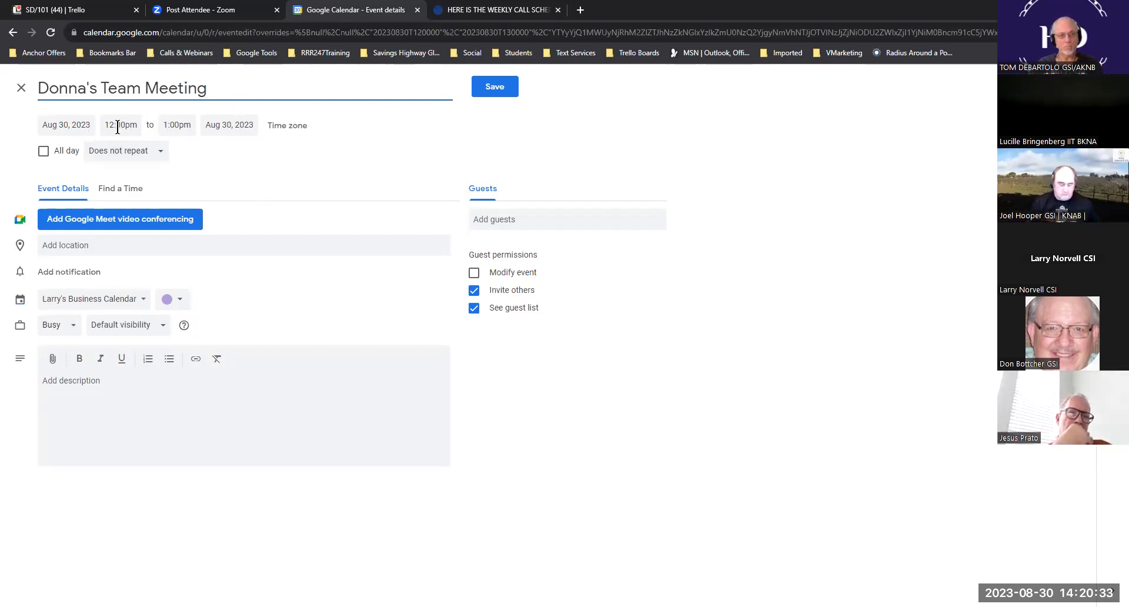
{"action": "left_click", "coordinate": [163, 155]}
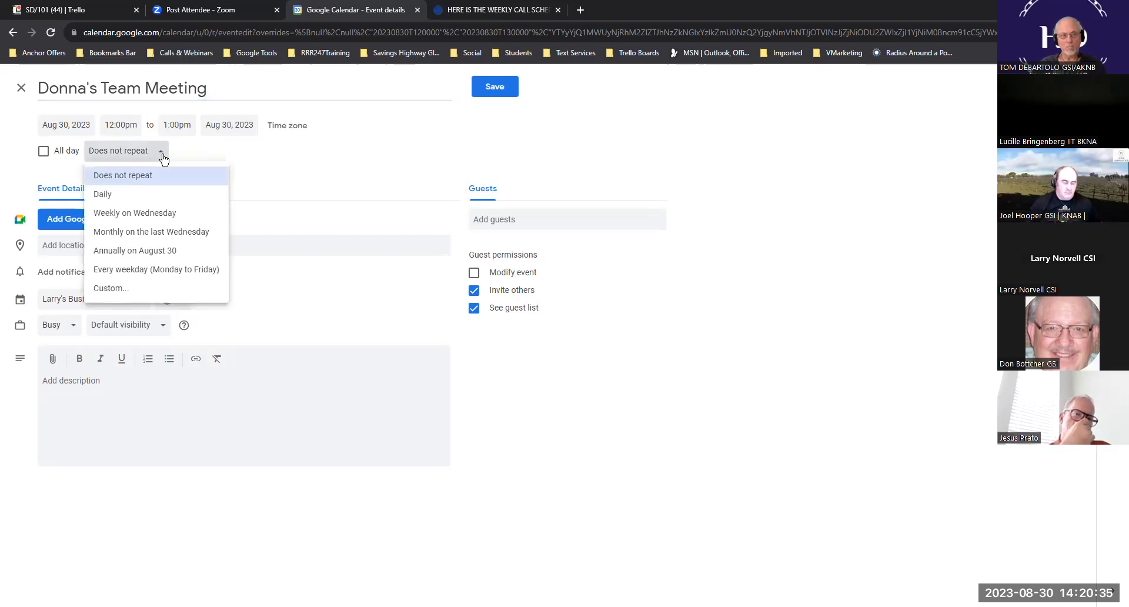
{"action": "left_click", "coordinate": [147, 214]}
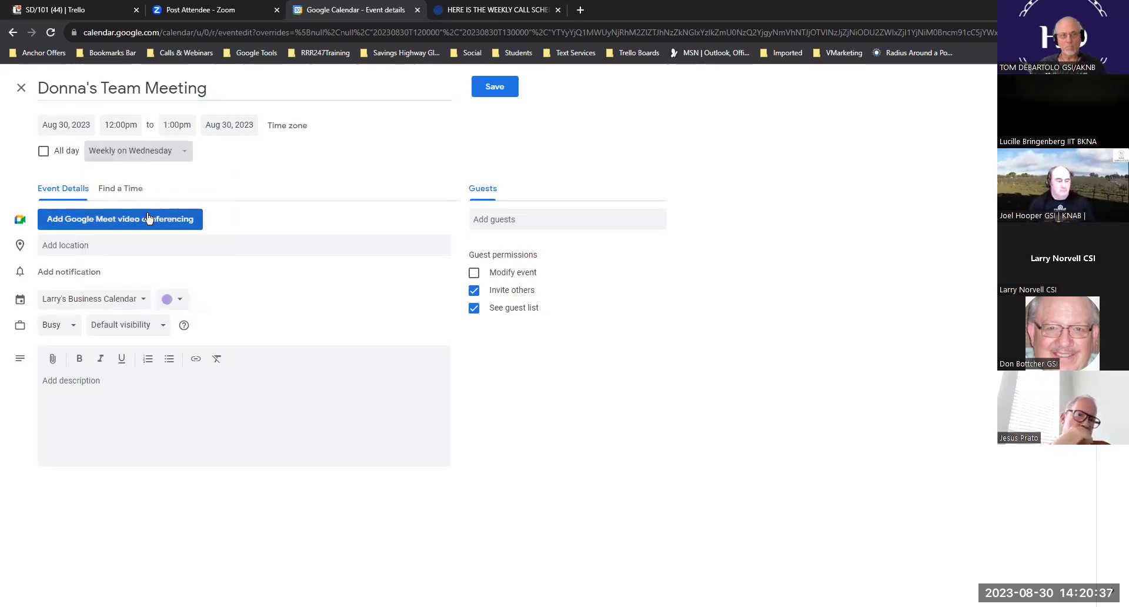
{"action": "left_click", "coordinate": [108, 385]}
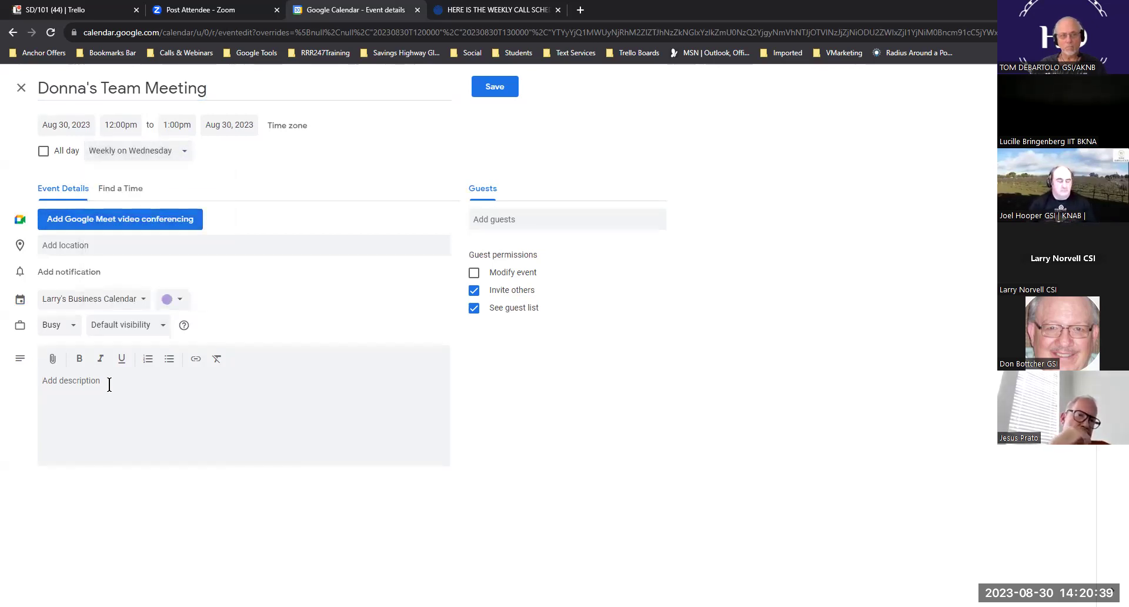
{"action": "type", "text": "Donna"}
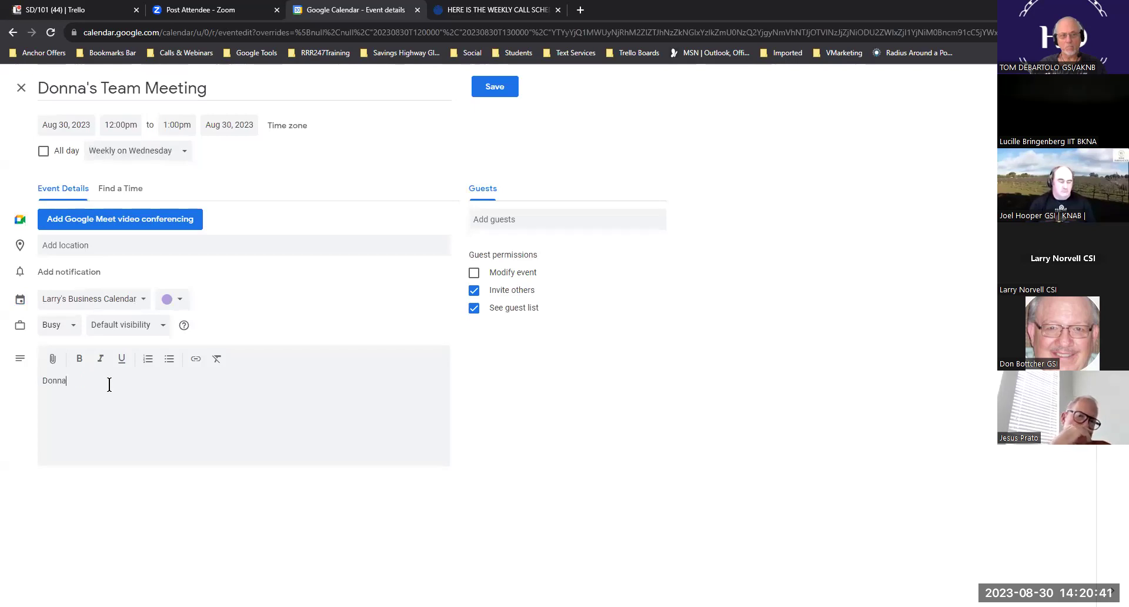
{"action": "type", "text": "s Team"}
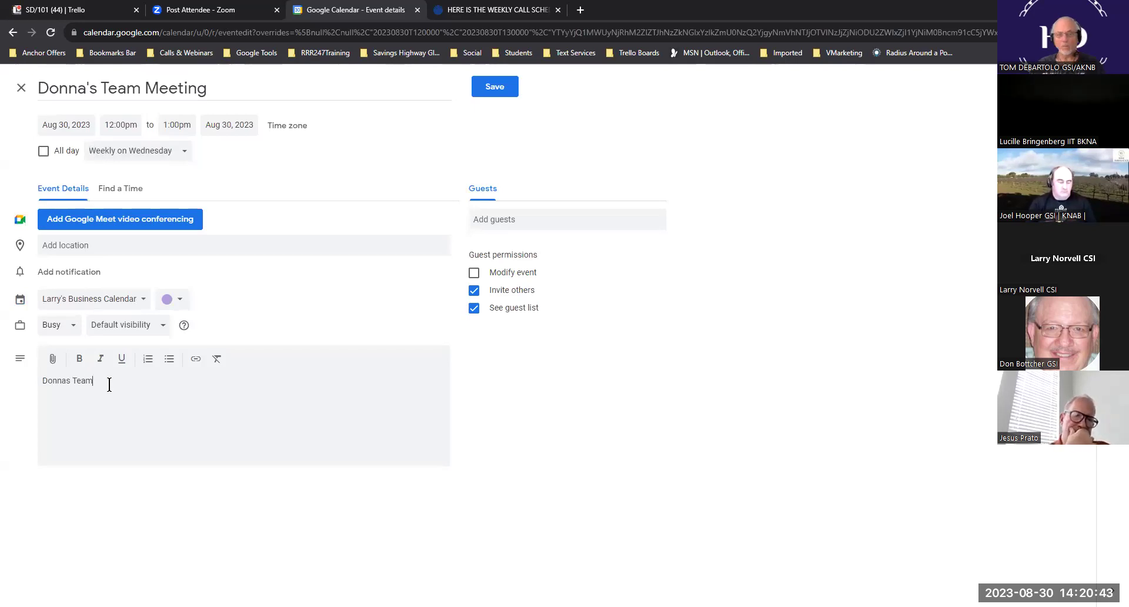
{"action": "type", "text": " Meeting"}
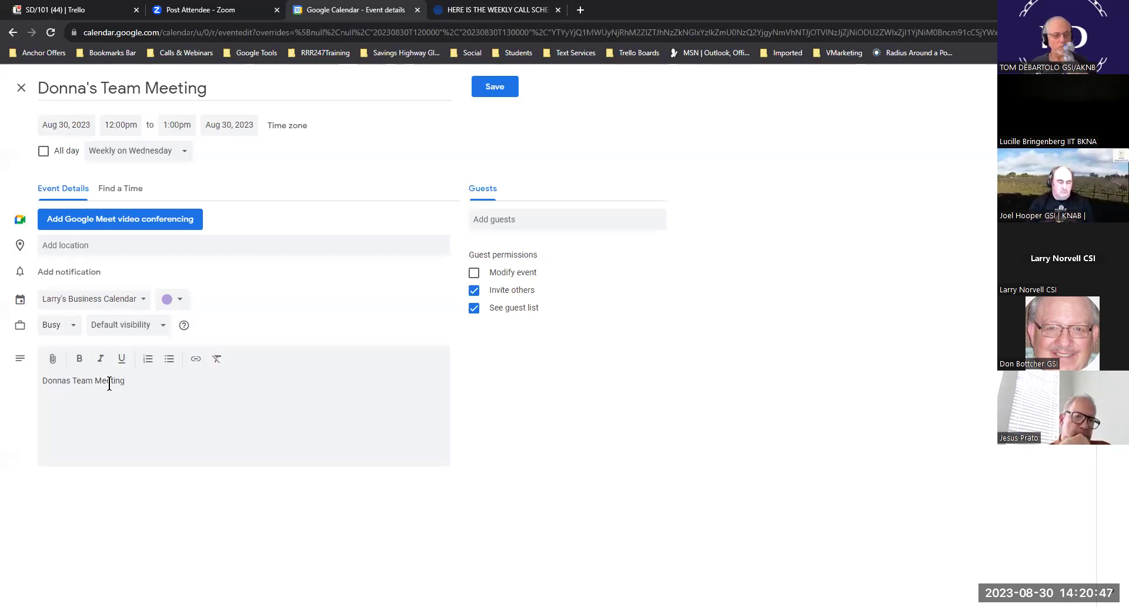
{"action": "key", "text": "Return"}
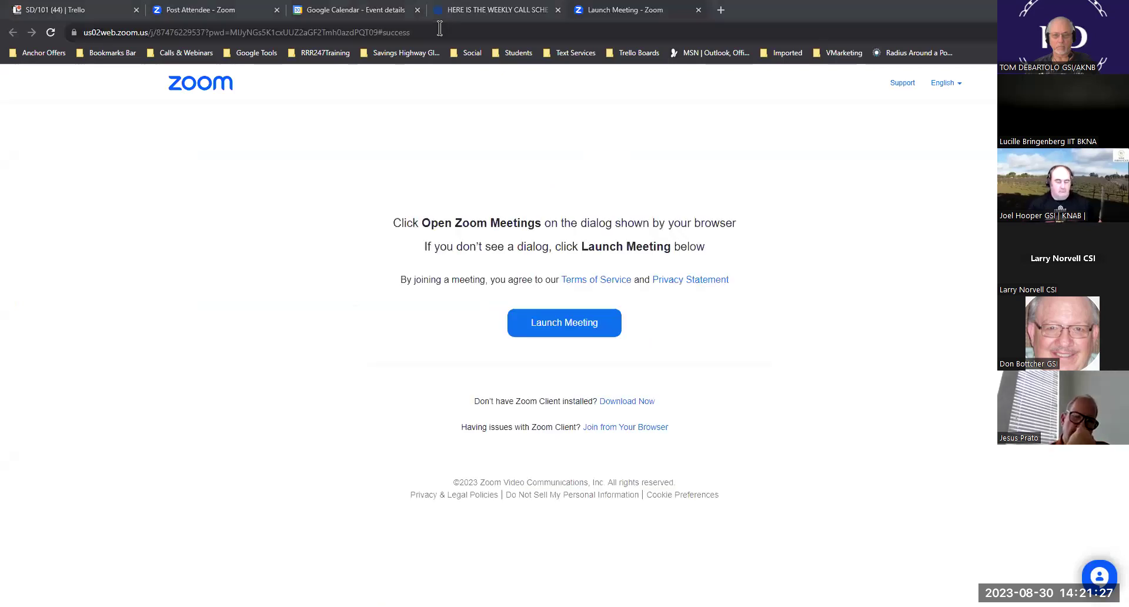
- Copy the full Zoom meeting launch URL and go back to the team meeting draft
{"action": "left_click", "coordinate": [117, 37]}
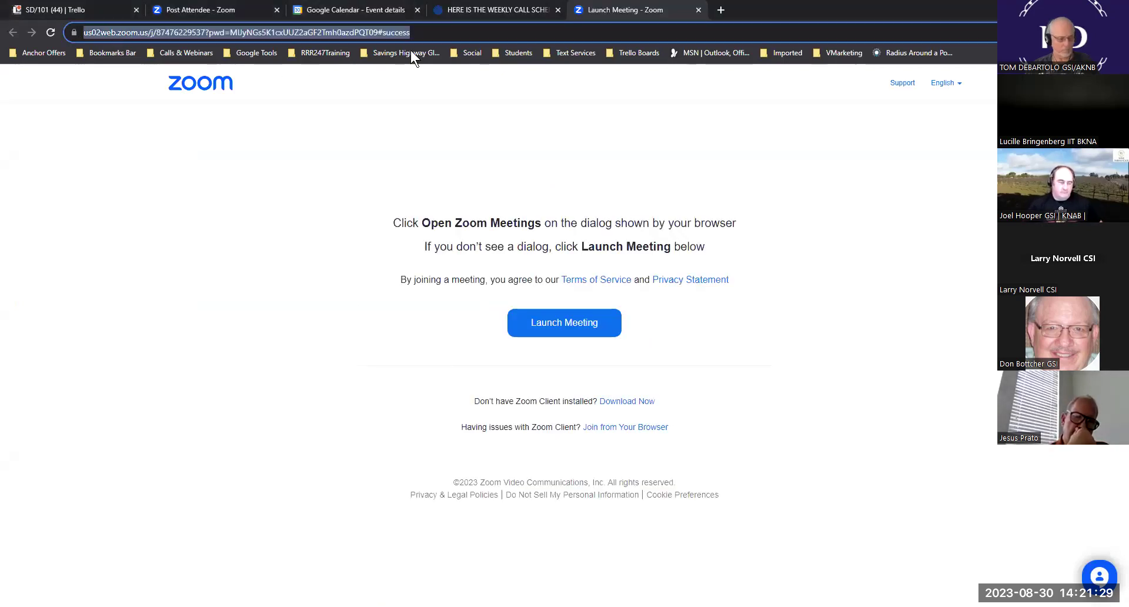
{"action": "double_click", "coordinate": [429, 32]}
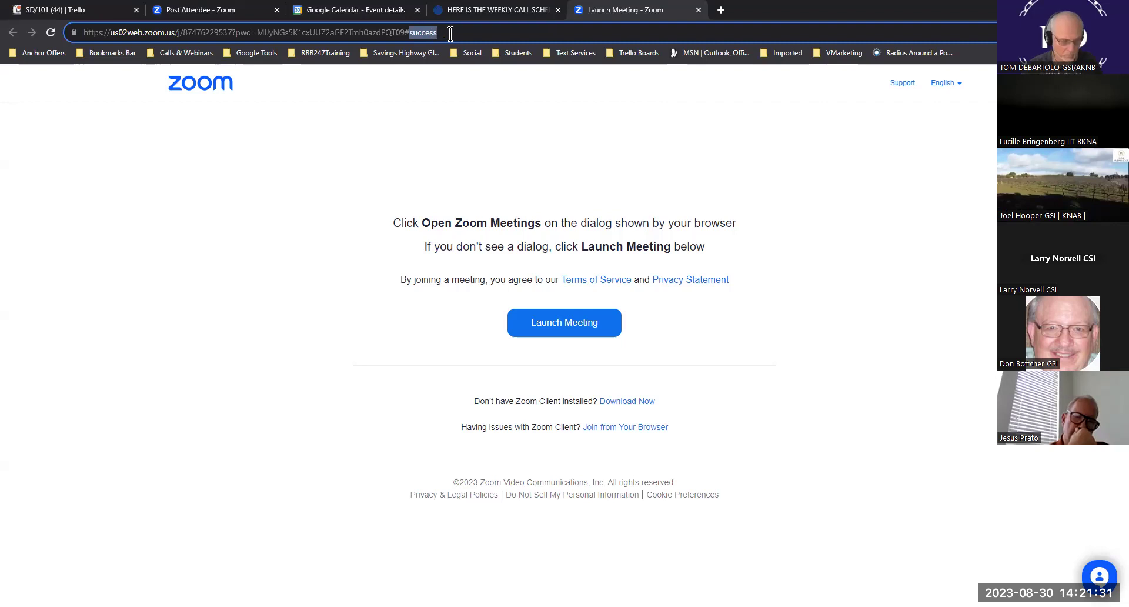
{"action": "left_click", "coordinate": [449, 33]}
{"action": "key", "text": "ctrl+c"}
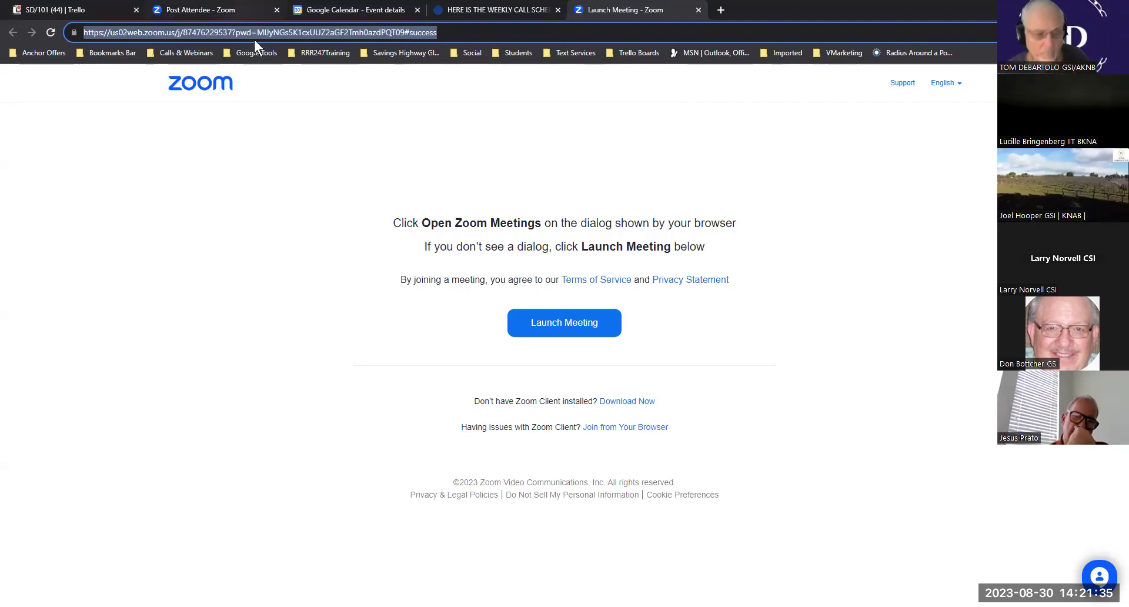
{"action": "left_click", "coordinate": [346, 12]}
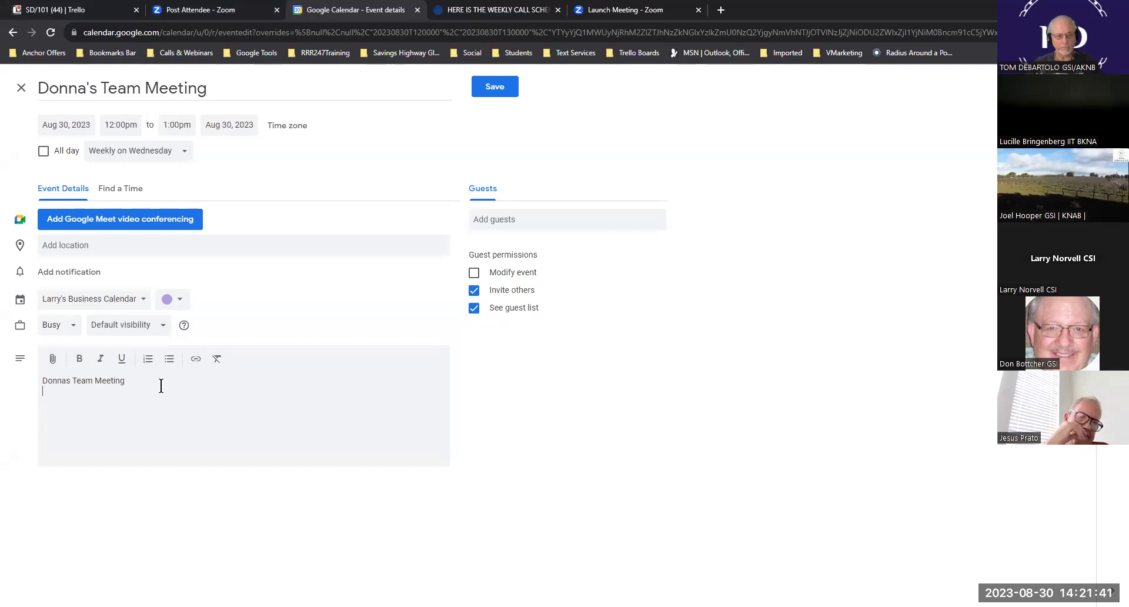
- Paste the Zoom link into the team meeting description and save the event
{"action": "key", "text": "ctrl+v"}
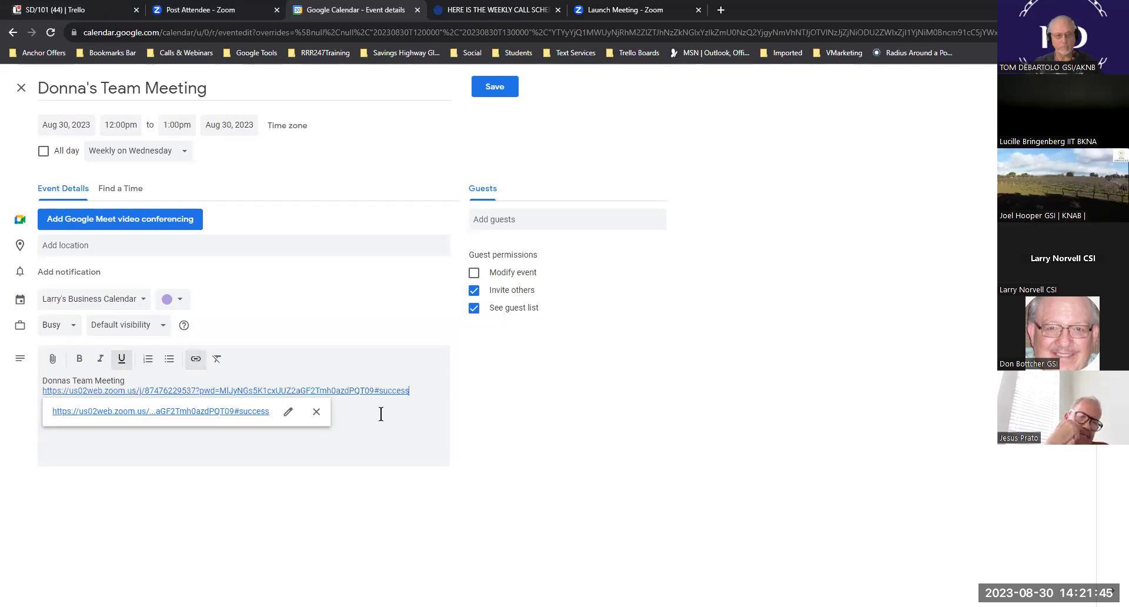
{"action": "left_click", "coordinate": [496, 86]}
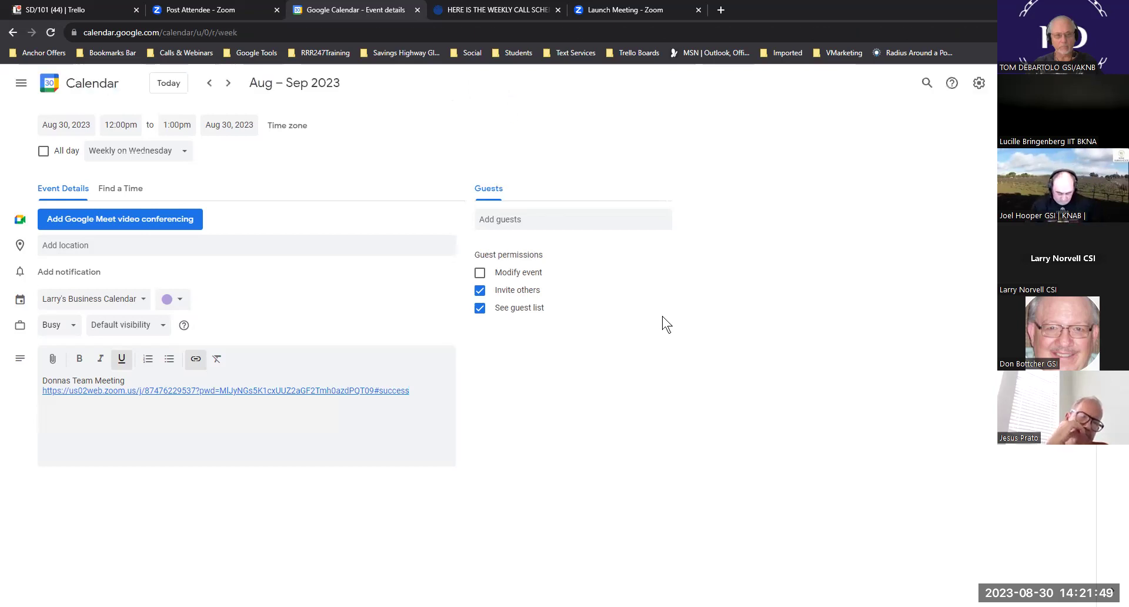
{"action": "left_click", "coordinate": [653, 288]}
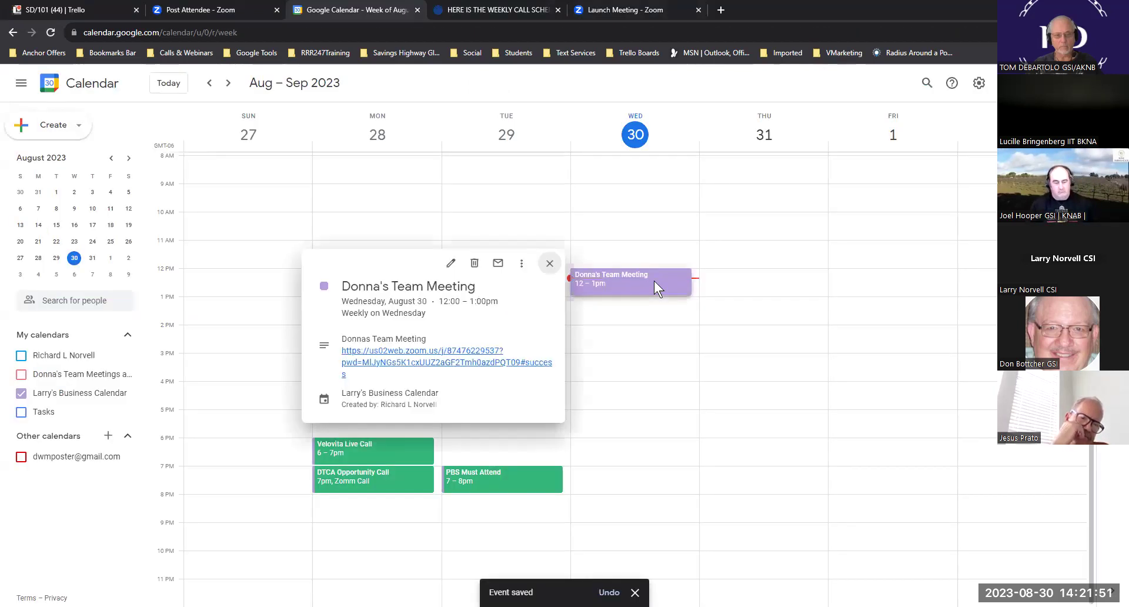
- Recolour the team meeting Sage green for this and all following occurrences
{"action": "left_click", "coordinate": [452, 265]}
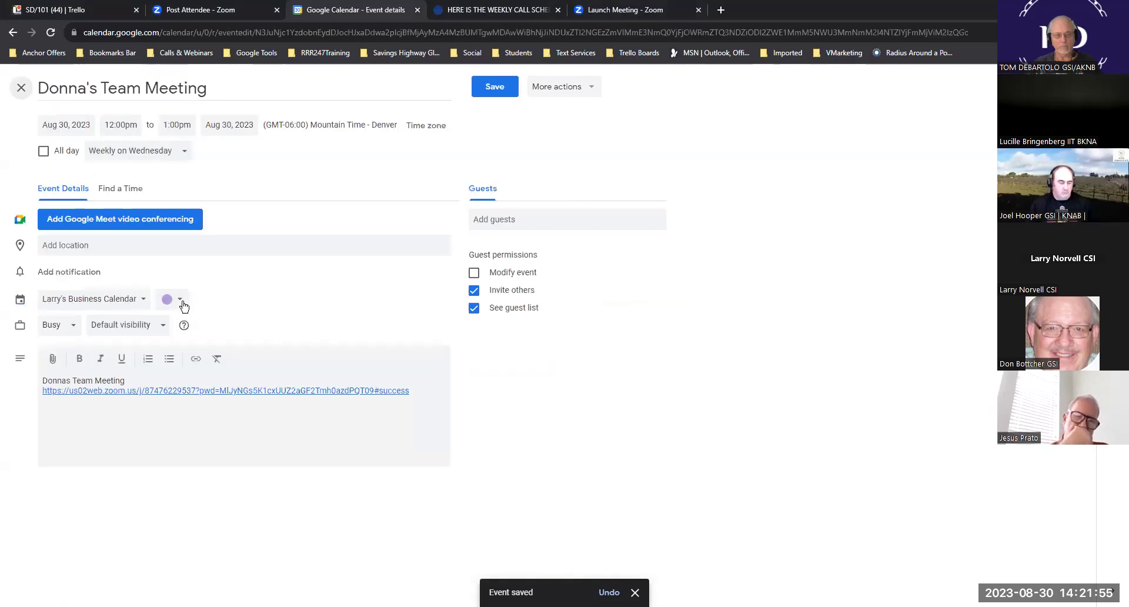
{"action": "left_click", "coordinate": [171, 298]}
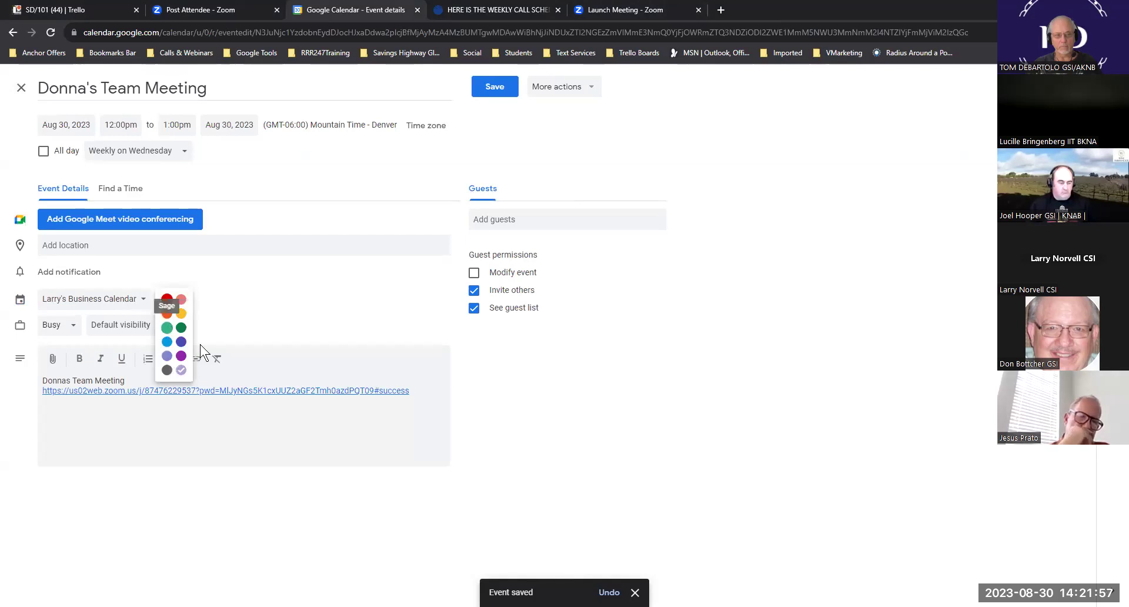
{"action": "left_click", "coordinate": [513, 356]}
{"action": "left_click", "coordinate": [500, 88]}
{"action": "left_click", "coordinate": [491, 331]}
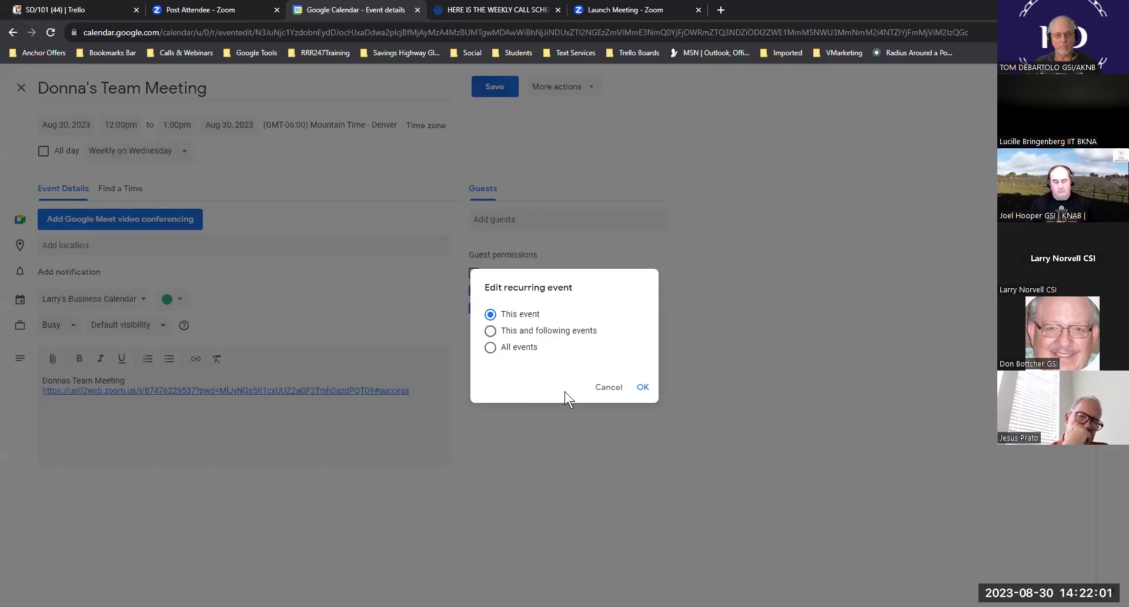
{"action": "left_click", "coordinate": [642, 388]}
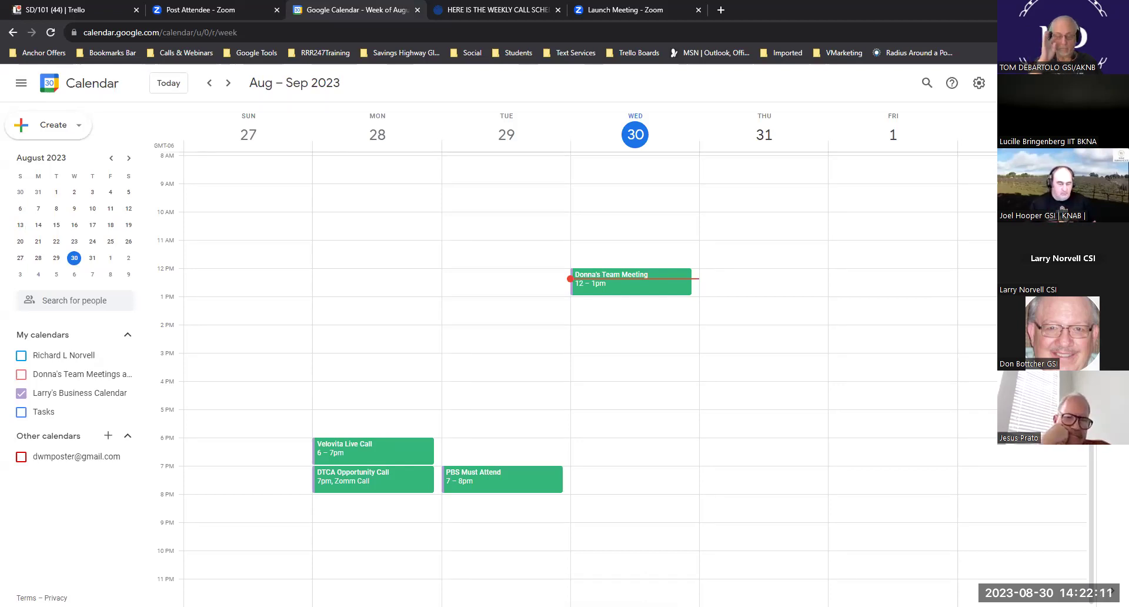
- Discard the stray Sep 2 event draft and bring up the weekly call schedule page
{"action": "key", "text": "alt+Right"}
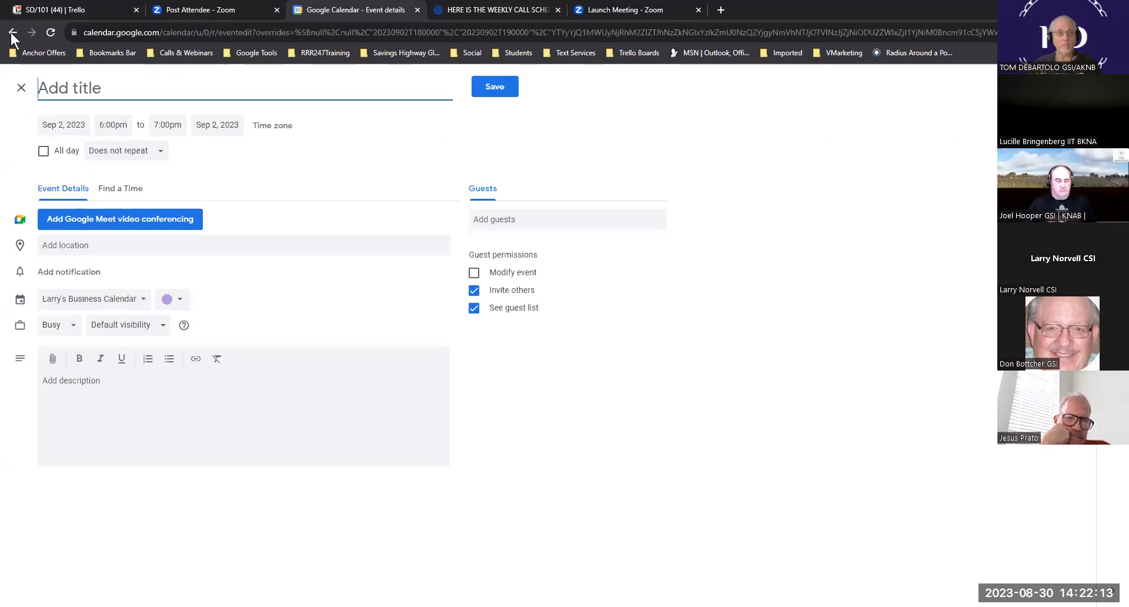
{"action": "left_click", "coordinate": [13, 33]}
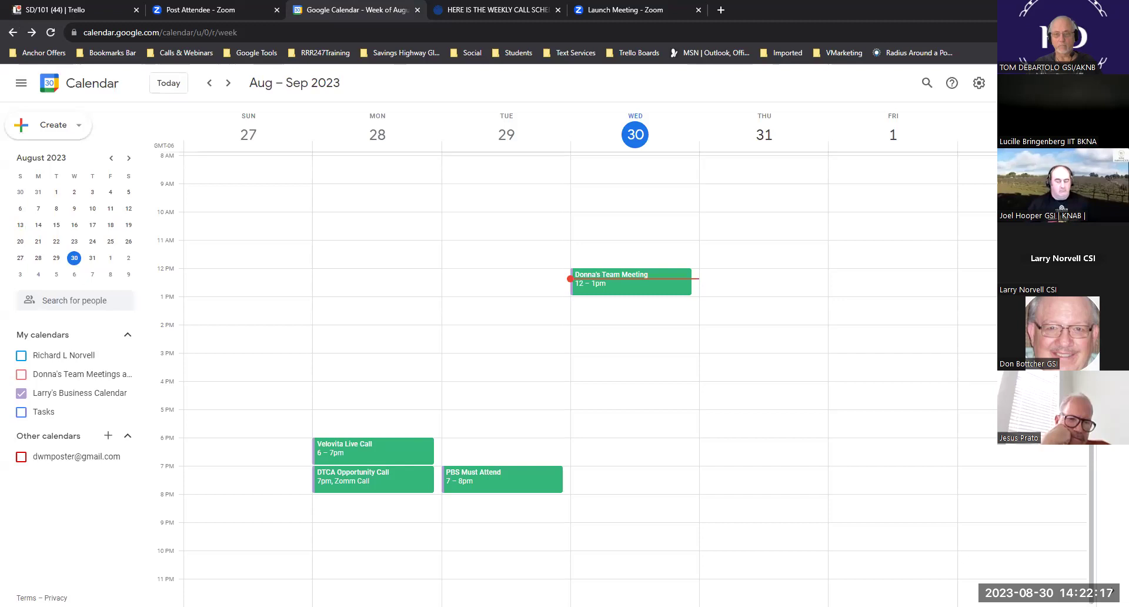
{"action": "scroll", "coordinate": [588, 377], "scroll_direction": "up", "scroll_amount": 3}
{"action": "scroll", "coordinate": [625, 331], "scroll_direction": "up", "scroll_amount": 1}
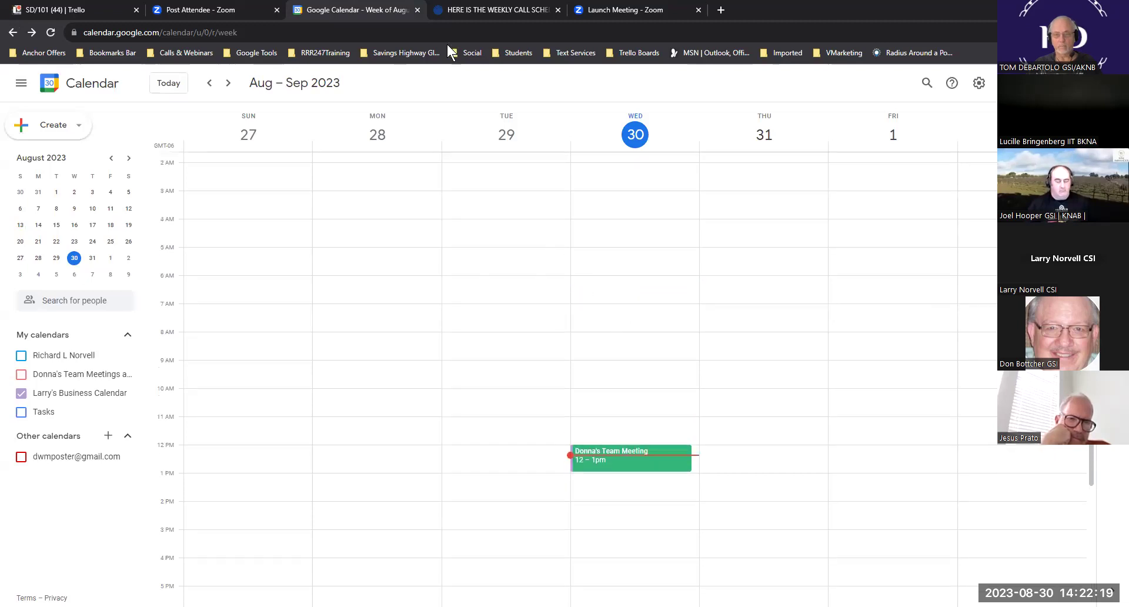
{"action": "left_click", "coordinate": [471, 8]}
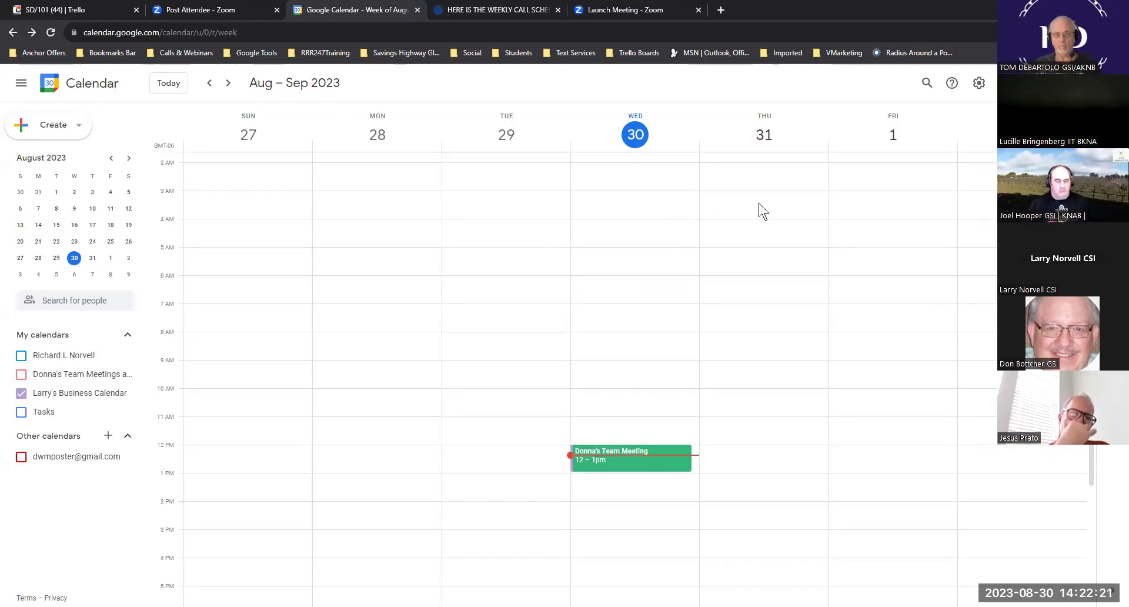
{"action": "scroll", "coordinate": [762, 212], "scroll_direction": "down", "scroll_amount": 8}
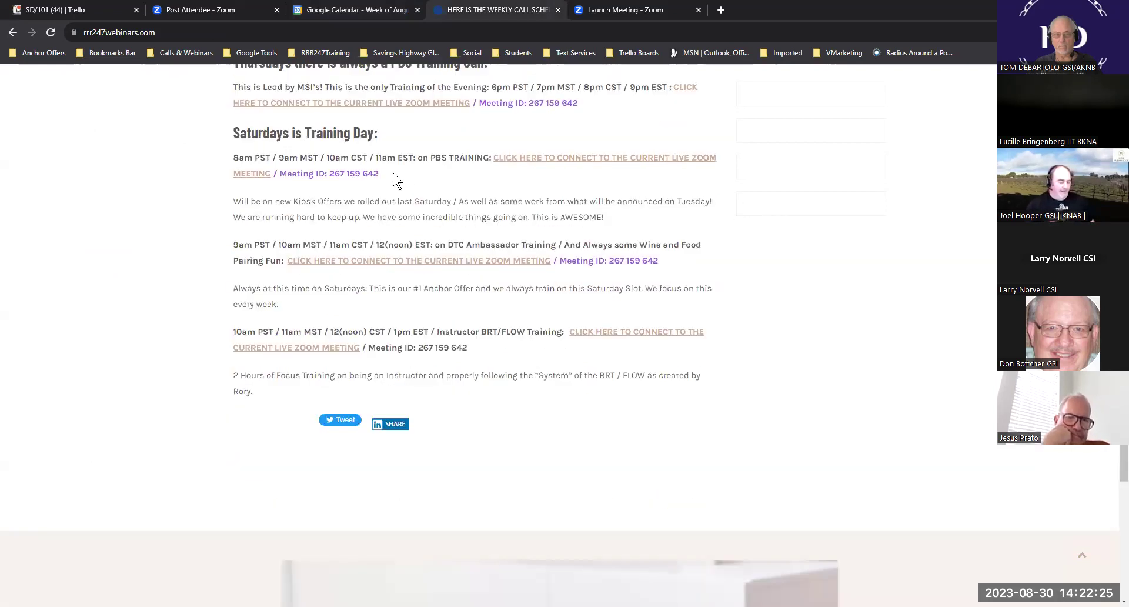
- Select the Saturday 8am PBS Training line with its Zoom meeting ID, then return to the calendar
{"action": "left_click_drag", "start_coordinate": [351, 172], "coordinate": [379, 174]}
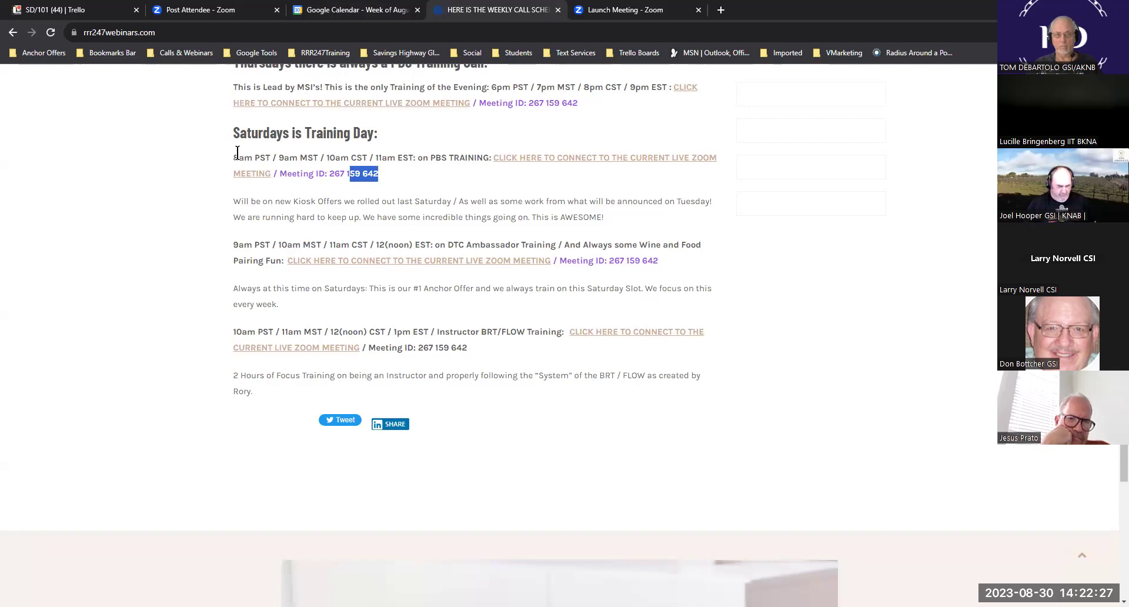
{"action": "left_click", "coordinate": [233, 153], "text": "shift"}
{"action": "key", "text": "ctrl+c"}
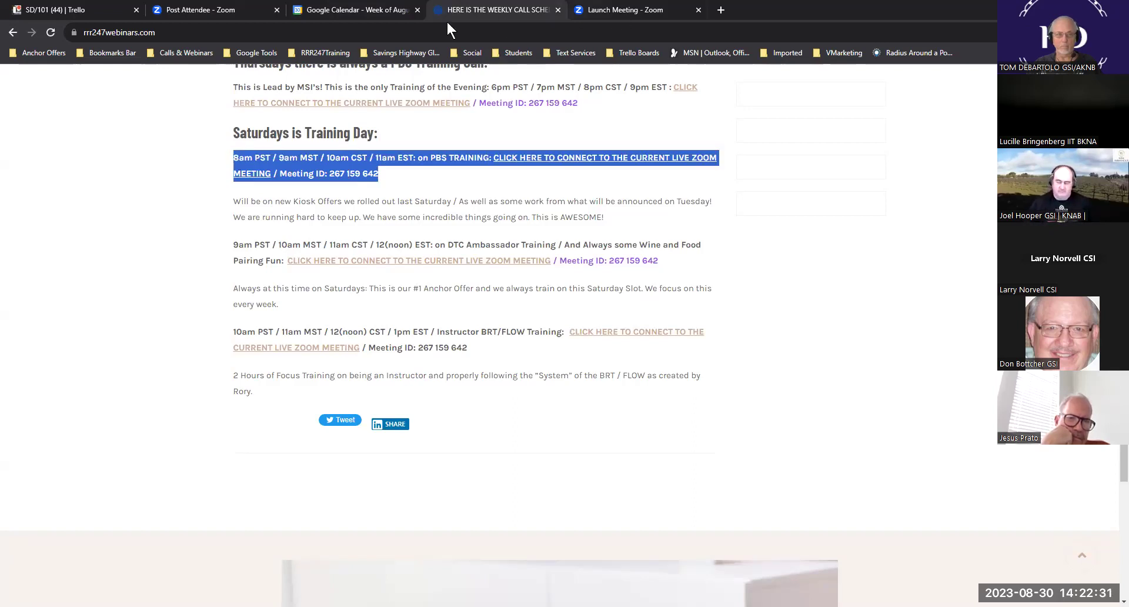
{"action": "left_click", "coordinate": [358, 10]}
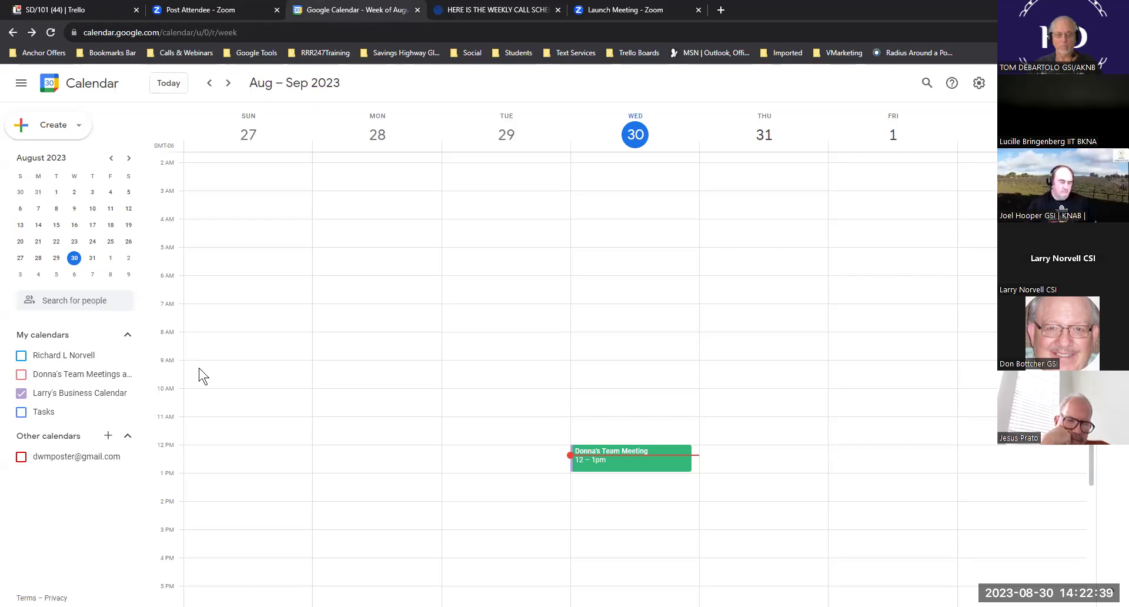
- Create a 'PBS Training' event Saturday Sep 2 at 9am, repeating weekly on Saturday, coloured Sage green
{"action": "double_click", "coordinate": [990, 368]}
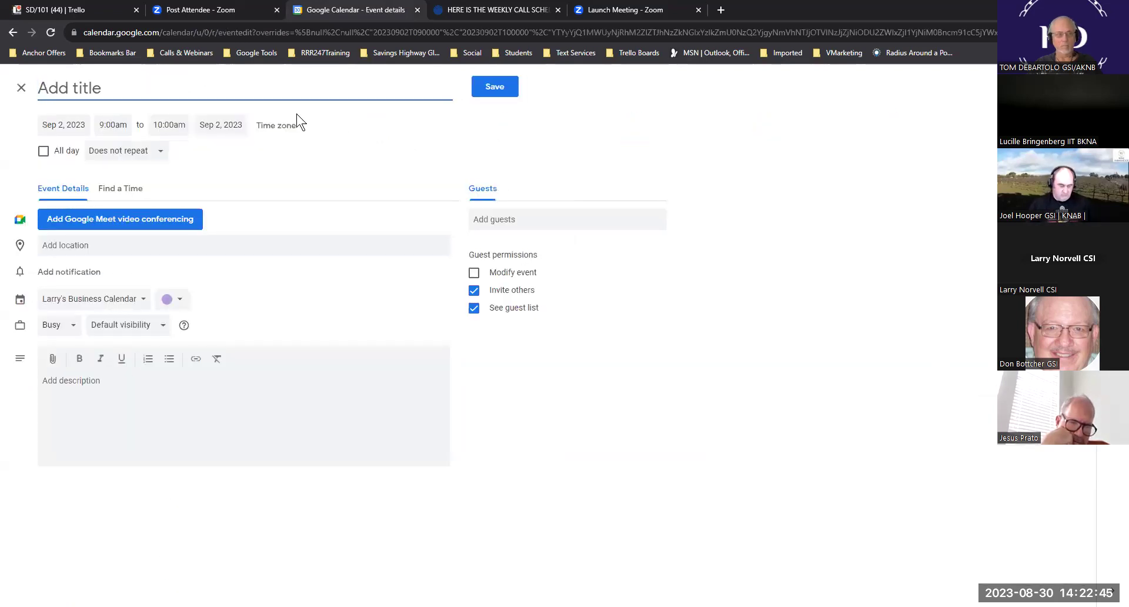
{"action": "type", "text": "PBS "}
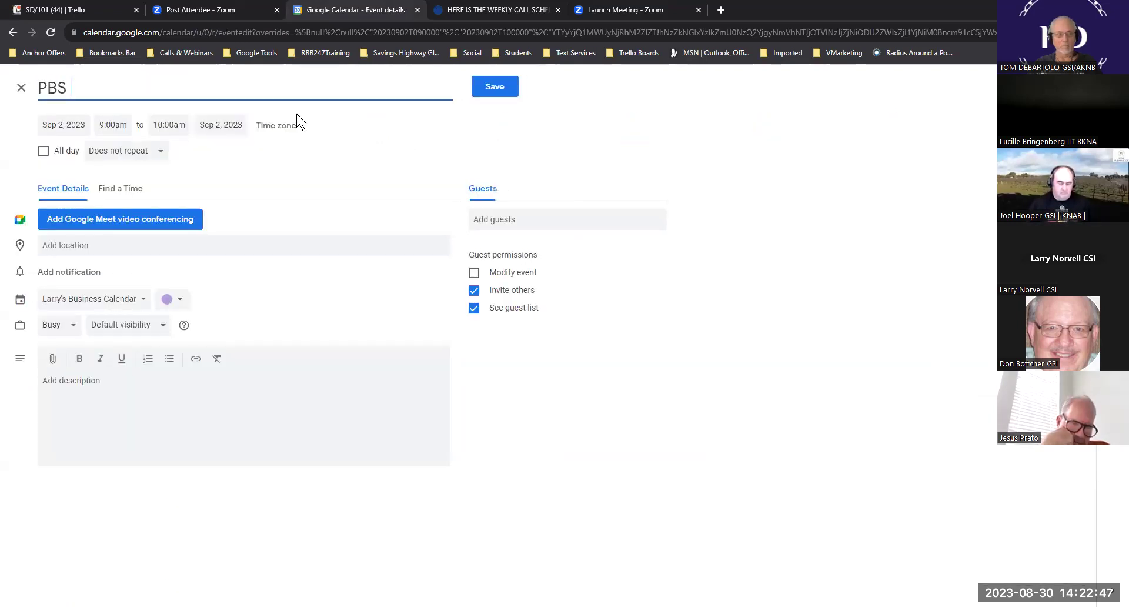
{"action": "type", "text": "Training"}
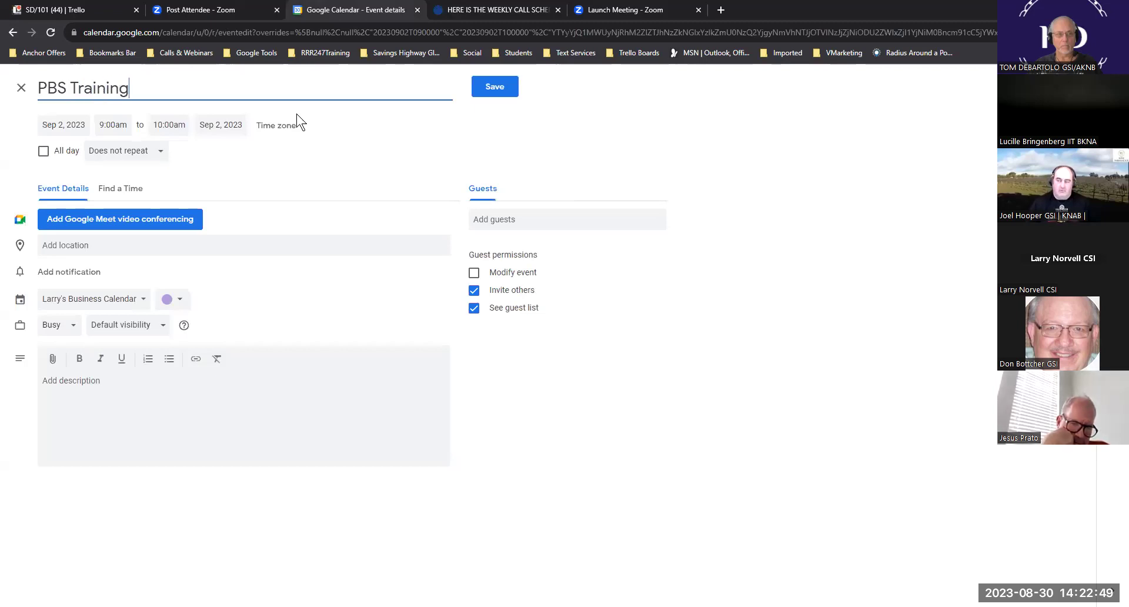
{"action": "left_click", "coordinate": [161, 152]}
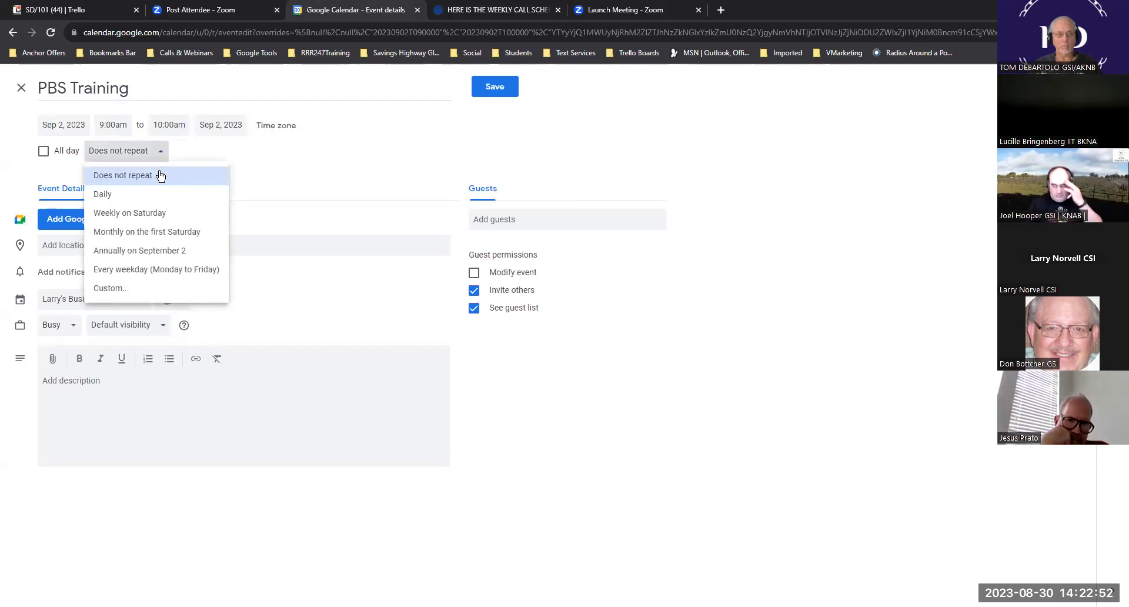
{"action": "left_click", "coordinate": [153, 215]}
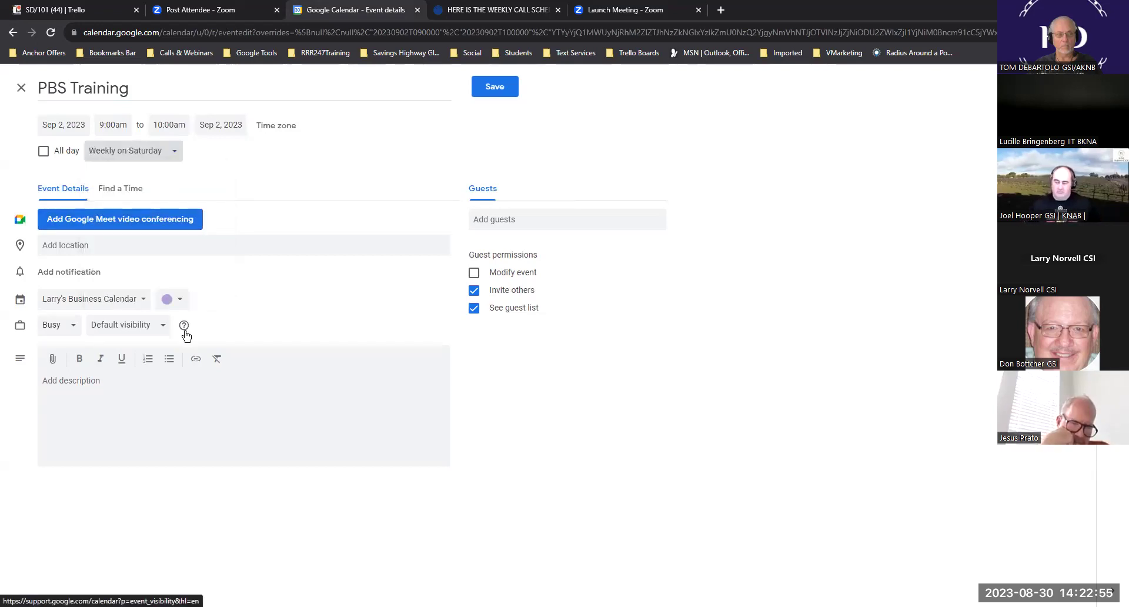
{"action": "left_click", "coordinate": [171, 300]}
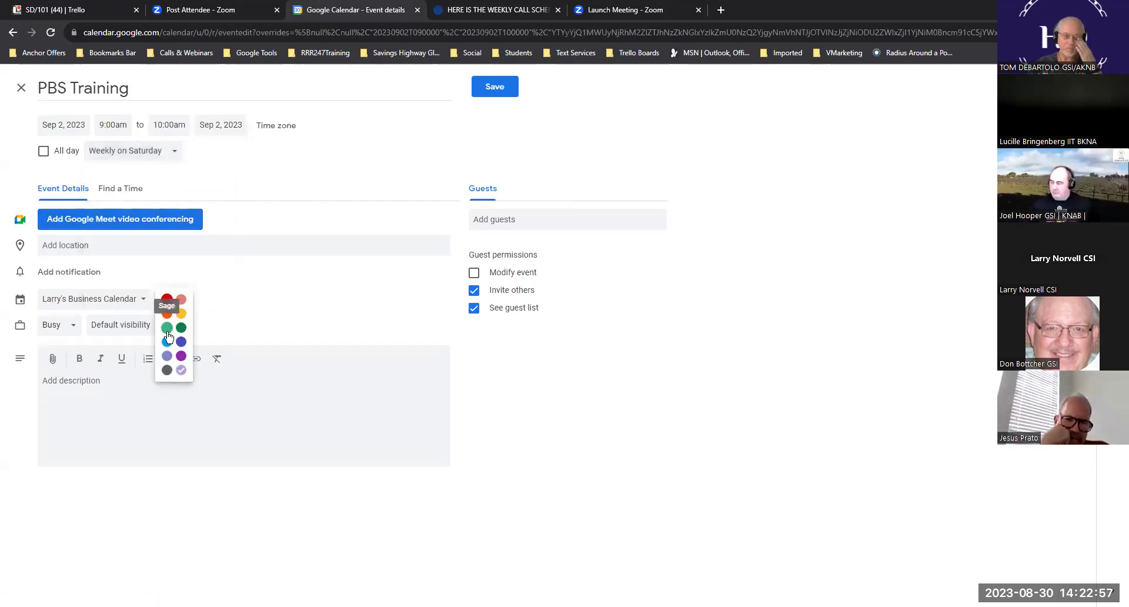
{"action": "left_click", "coordinate": [168, 335]}
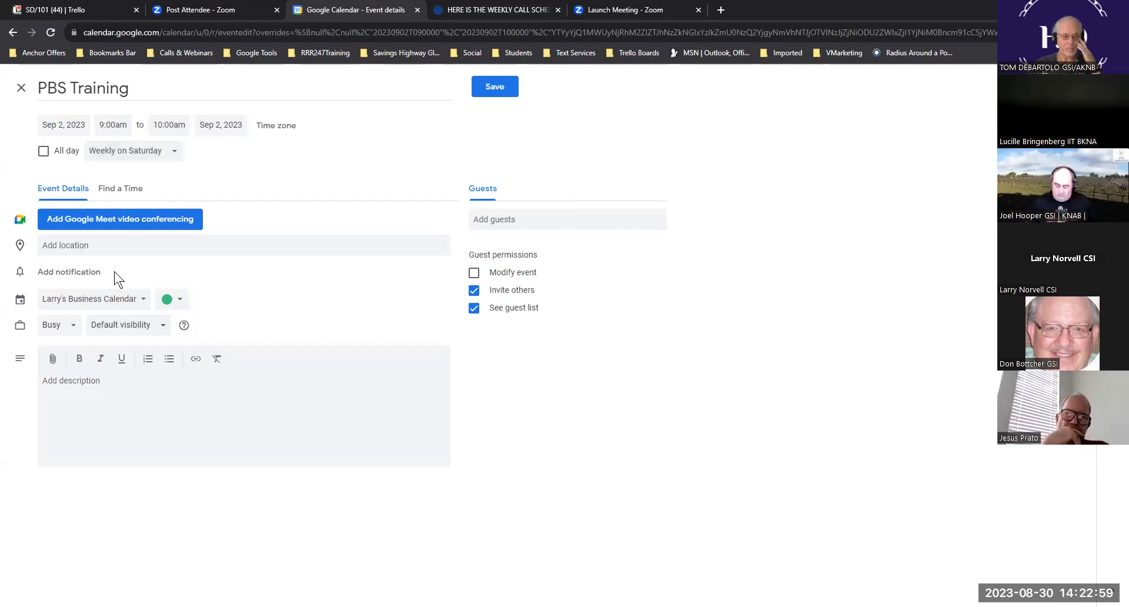
- Add a 10-minute notification, paste the schedule and Zoom link into the description, and save
{"action": "left_click", "coordinate": [68, 272]}
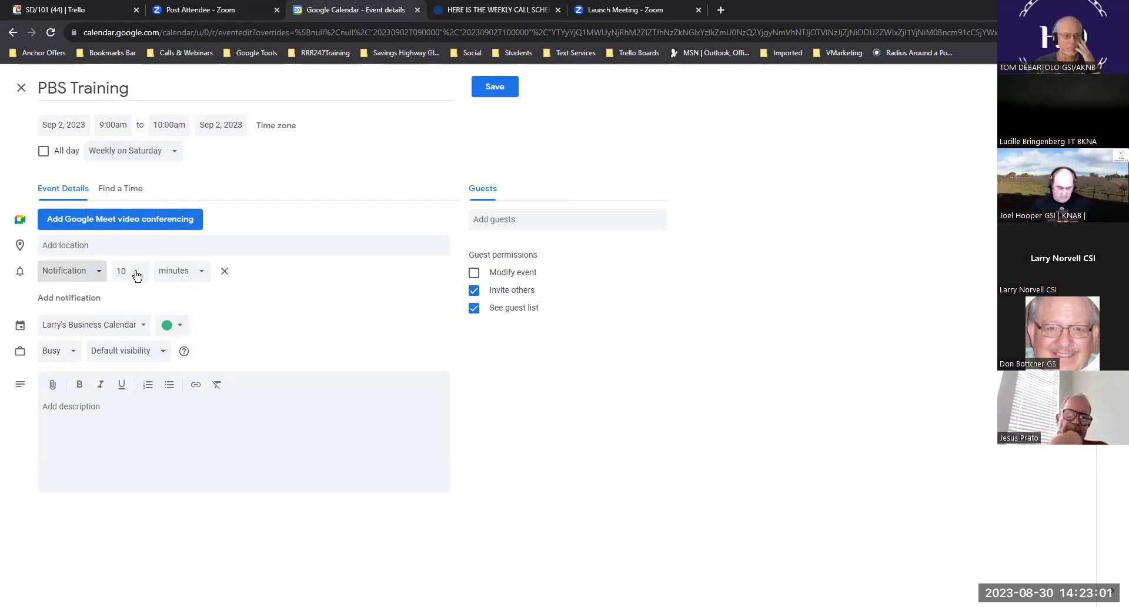
{"action": "left_click", "coordinate": [94, 406]}
{"action": "key", "text": "ctrl+v"}
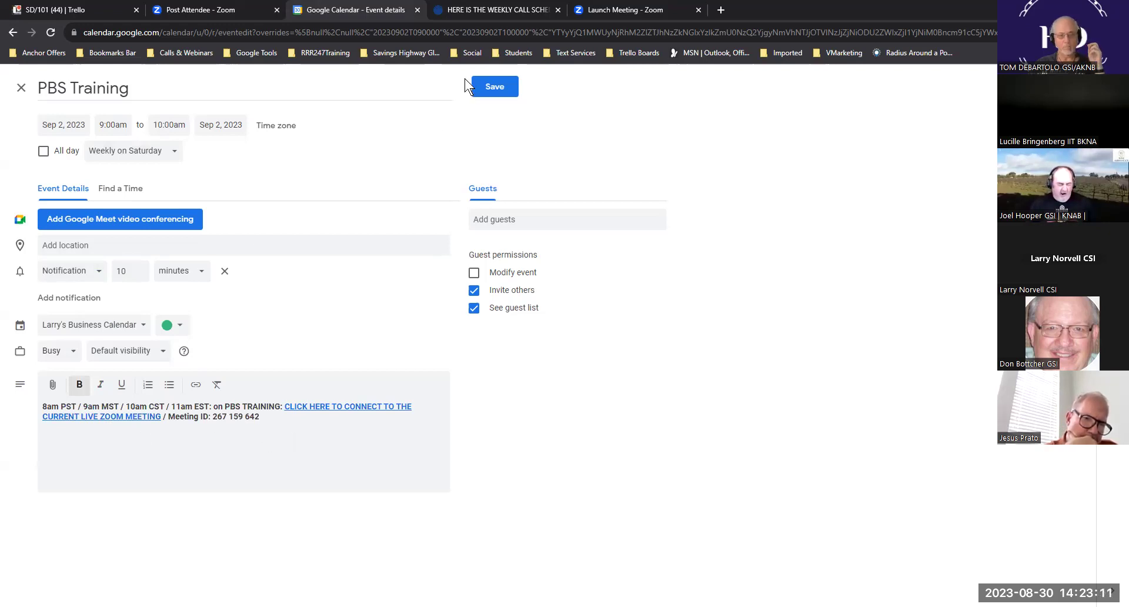
{"action": "left_click", "coordinate": [495, 87]}
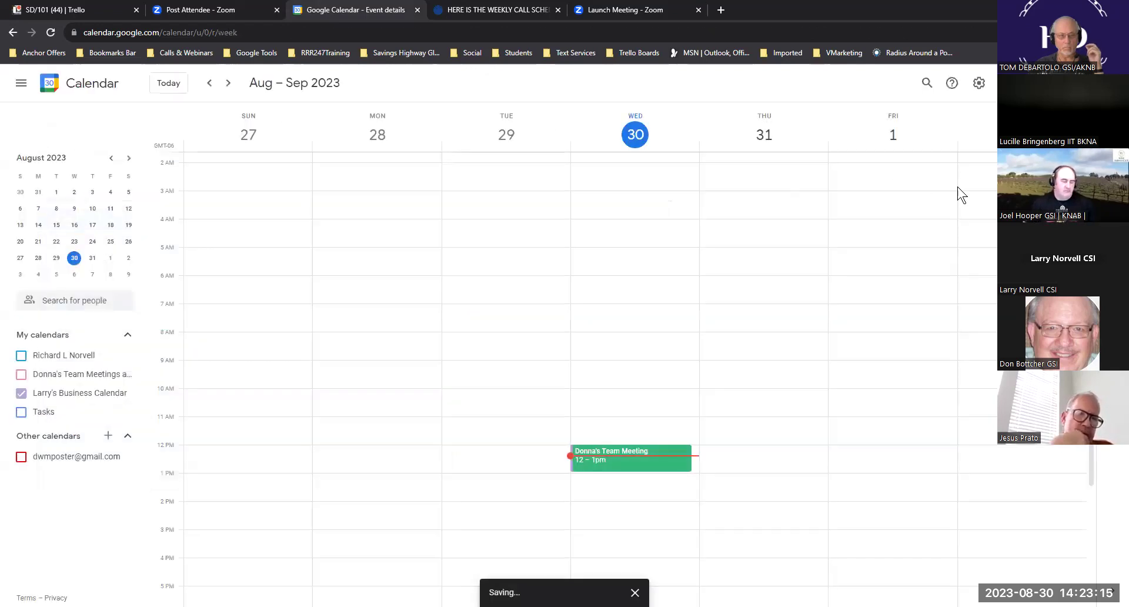
{"action": "scroll", "coordinate": [892, 285], "scroll_direction": "down", "scroll_amount": 3}
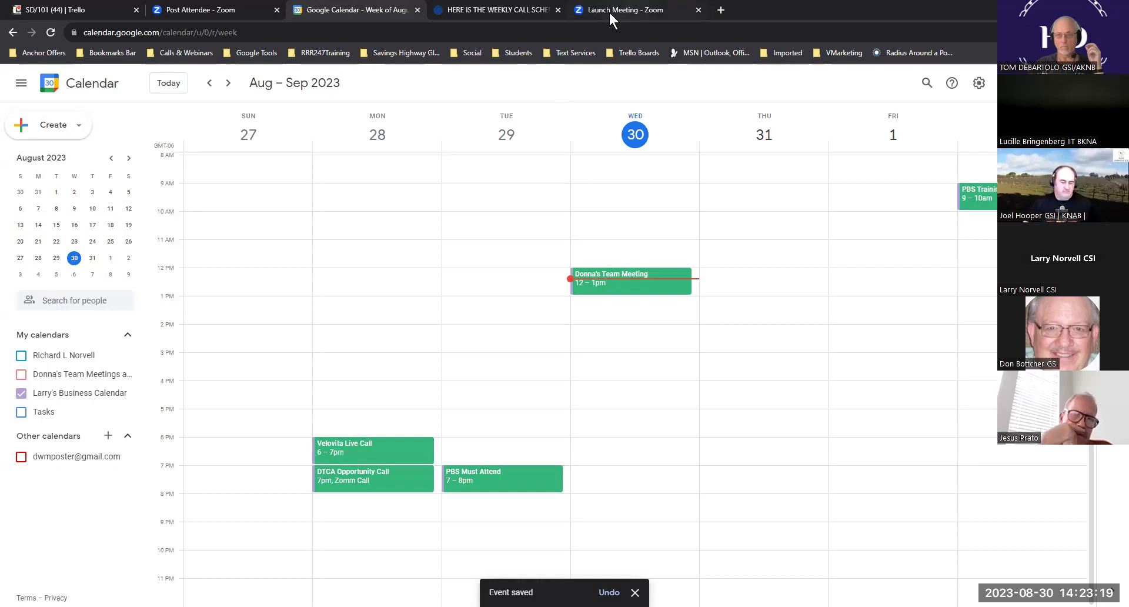
- On the weekly call schedule page, select the DTC Ambassador Training schedule line
{"action": "left_click", "coordinate": [478, 13]}
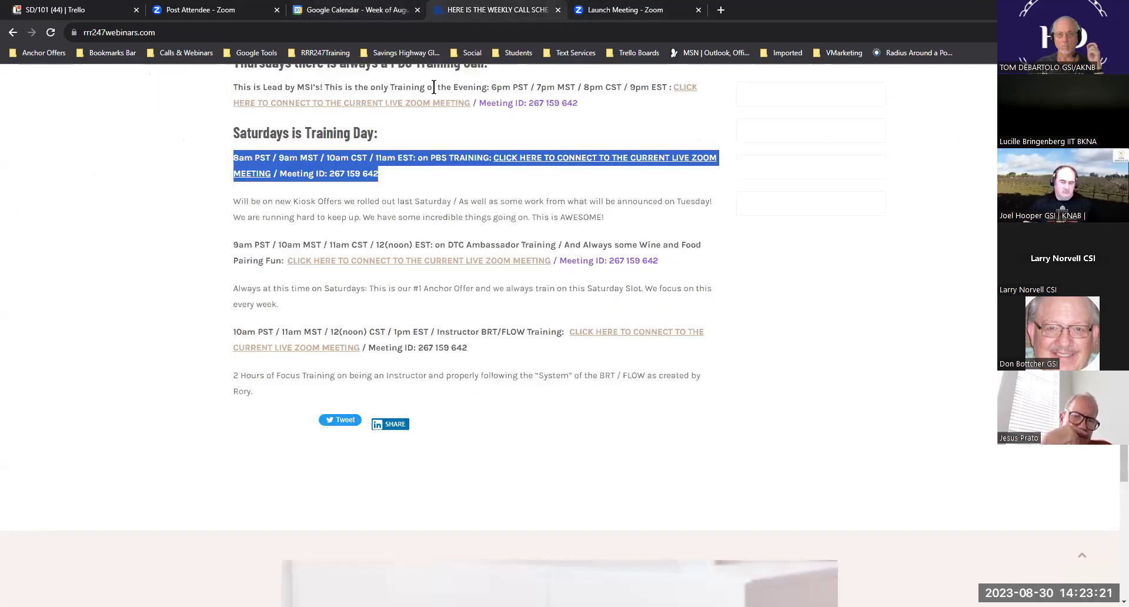
{"action": "left_click_drag", "start_coordinate": [669, 266], "coordinate": [227, 244]}
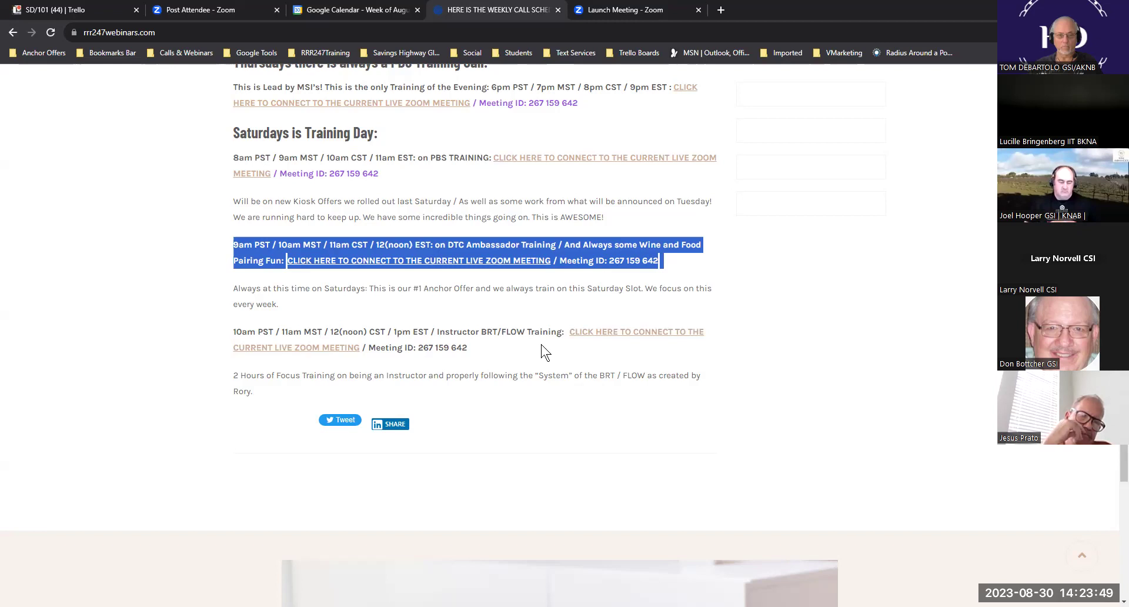
{"action": "scroll", "coordinate": [545, 355], "scroll_direction": "up", "scroll_amount": 15}
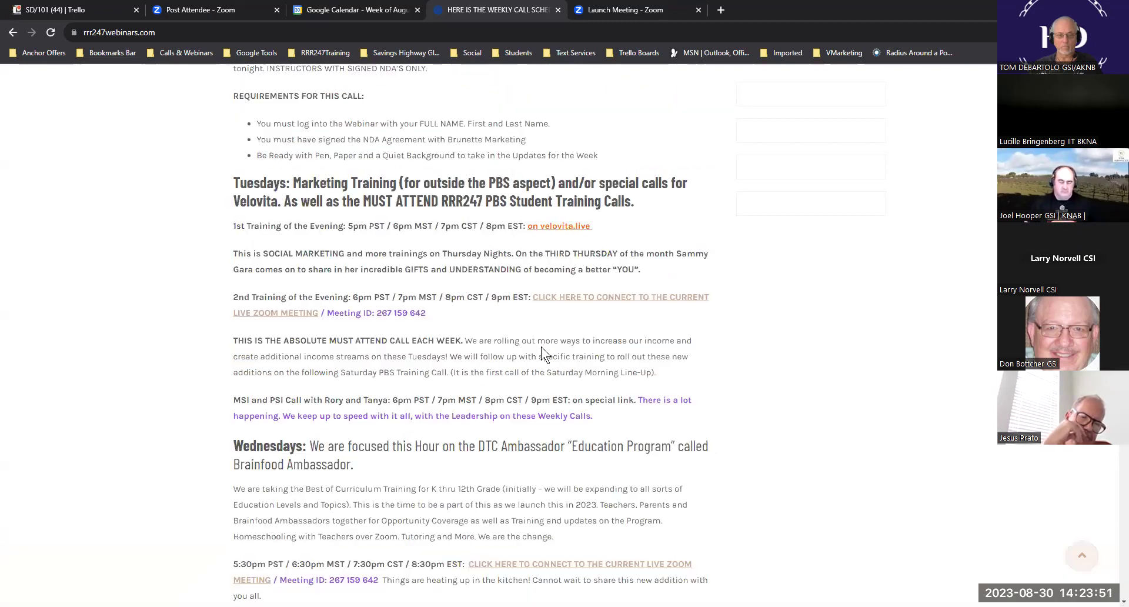
{"action": "scroll", "coordinate": [542, 351], "scroll_direction": "up", "scroll_amount": 8}
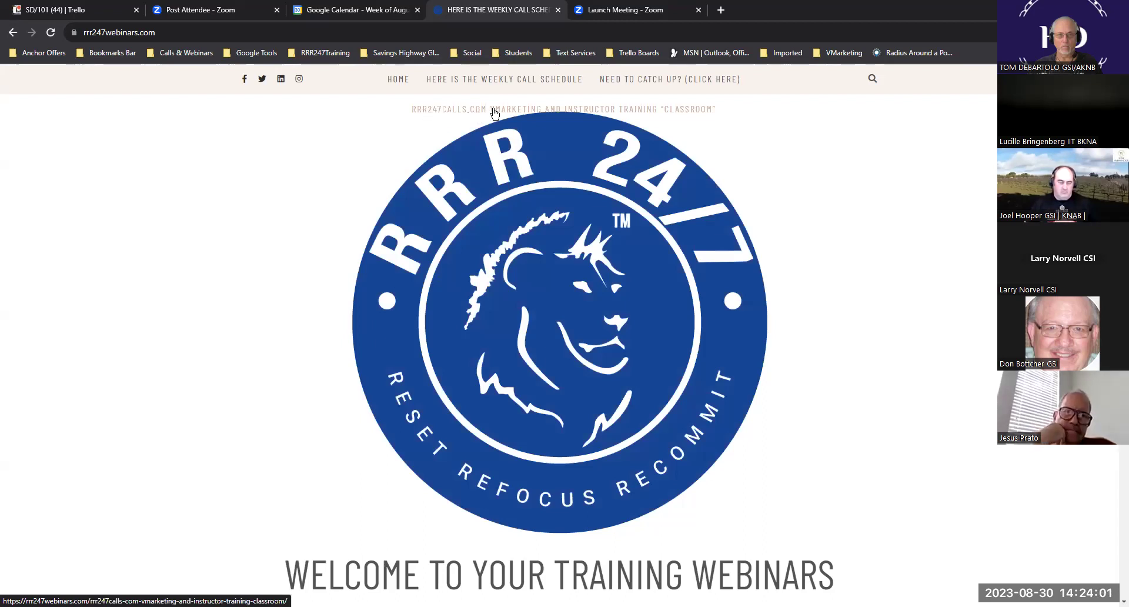
- Open the VMarketing and Instructor Training classroom page and select Monday's hours and Zoom link
{"action": "left_click", "coordinate": [515, 112]}
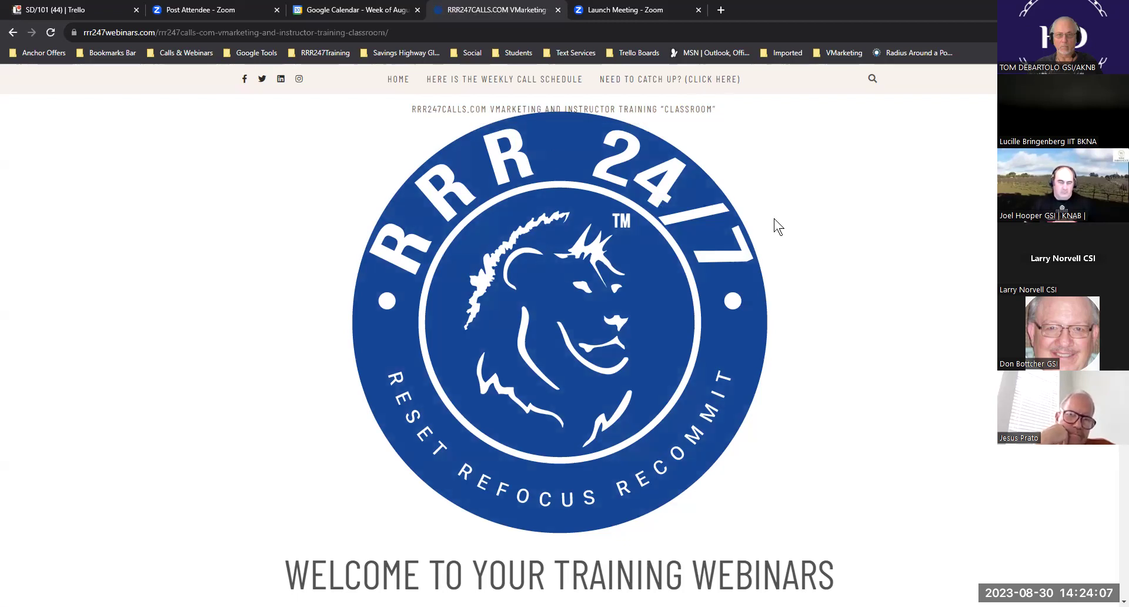
{"action": "scroll", "coordinate": [826, 238], "scroll_direction": "down", "scroll_amount": 5}
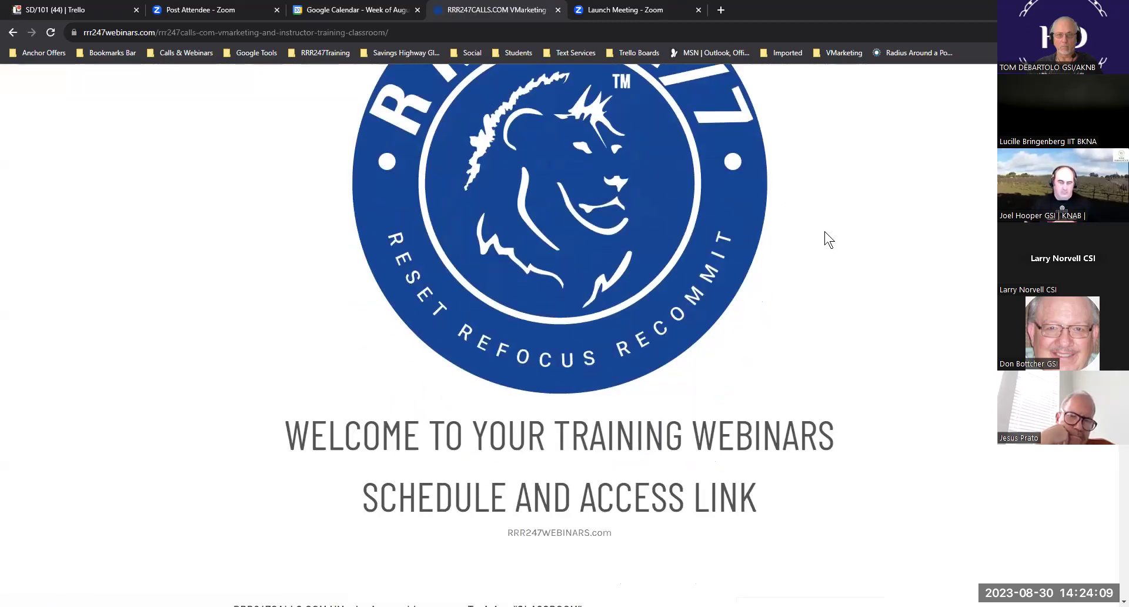
{"action": "scroll", "coordinate": [826, 239], "scroll_direction": "down", "scroll_amount": 8}
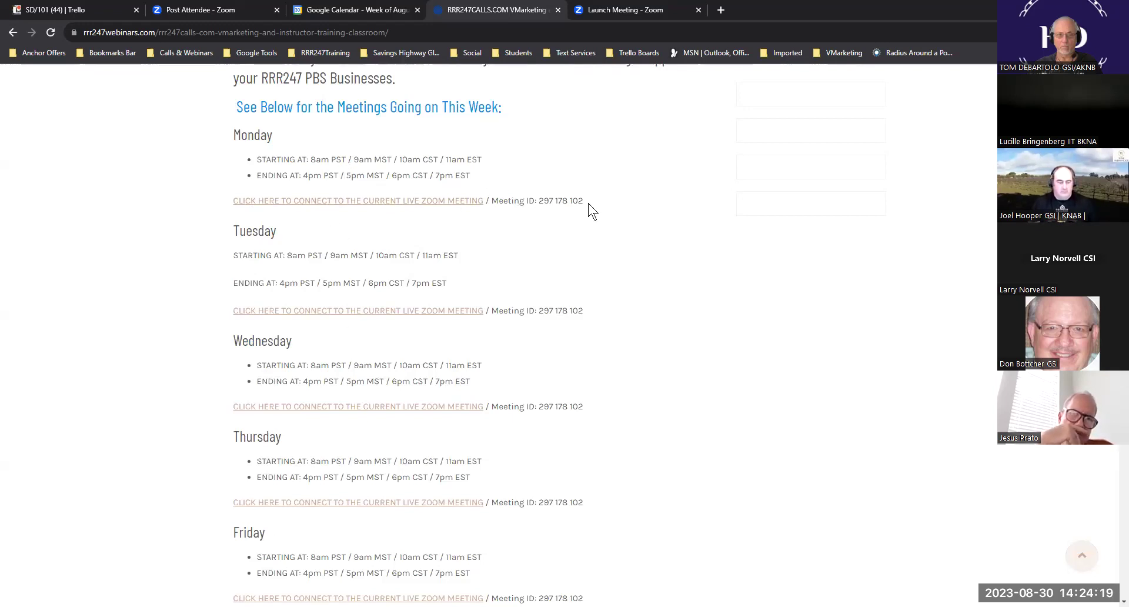
{"action": "left_click_drag", "start_coordinate": [584, 202], "coordinate": [243, 165]}
{"action": "key", "text": "ctrl+c"}
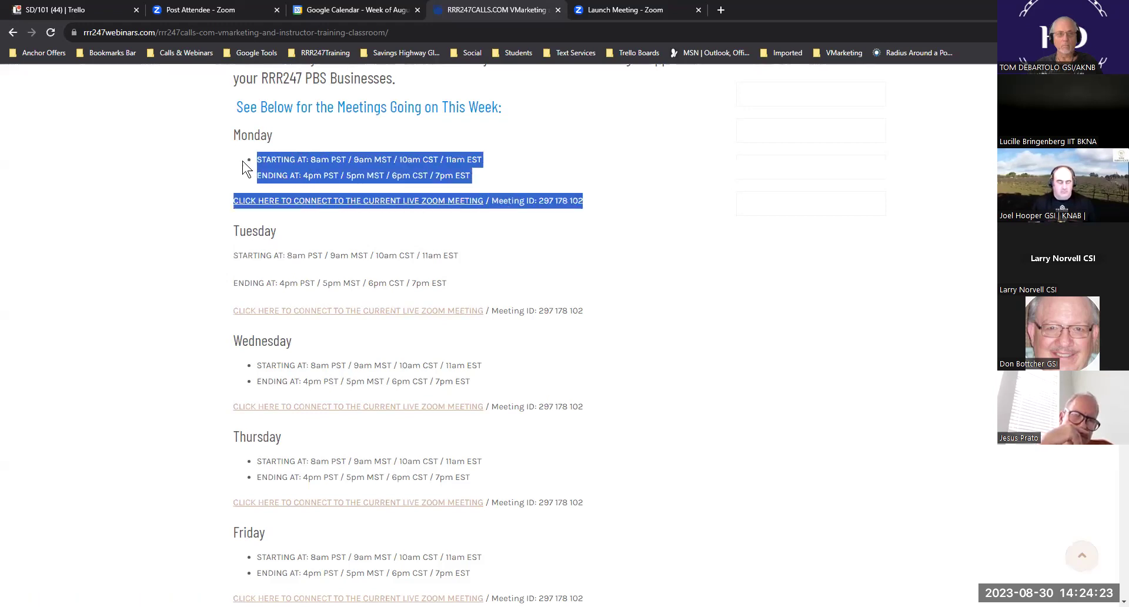
{"action": "left_click", "coordinate": [339, 11]}
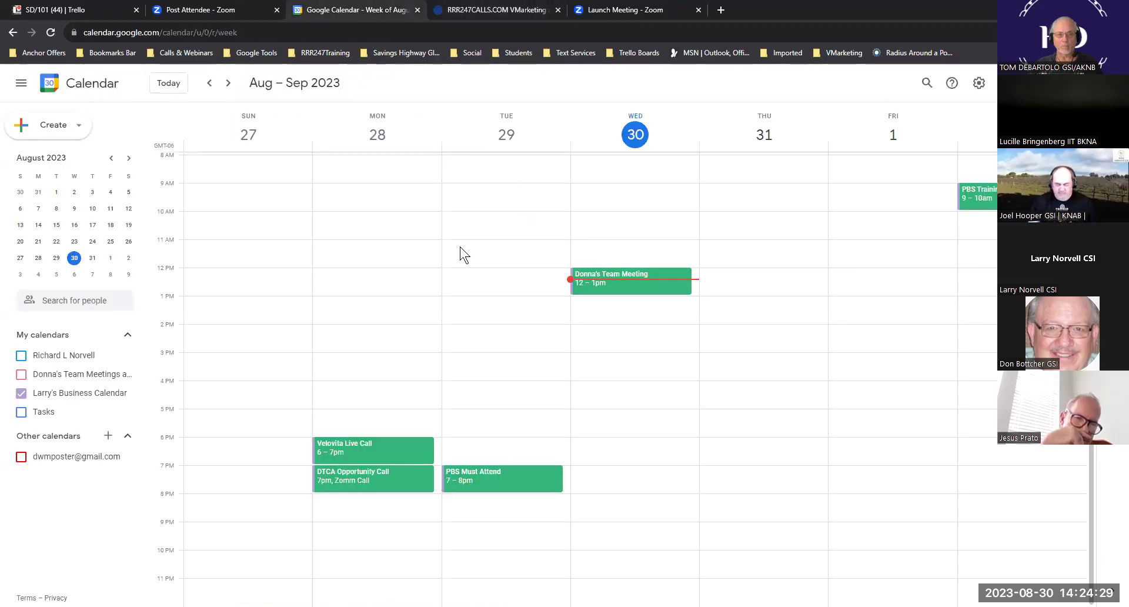
- Create a Monday Aug 28, 9–10am event draft titled 'BRT Training'
{"action": "left_click", "coordinate": [512, 15]}
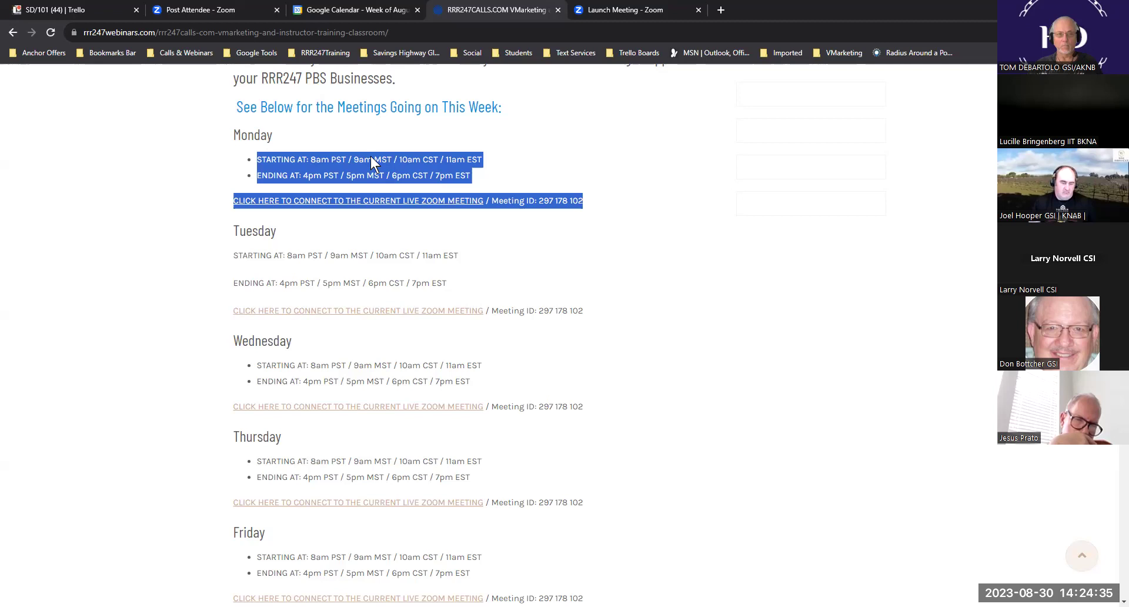
{"action": "left_click", "coordinate": [354, 13]}
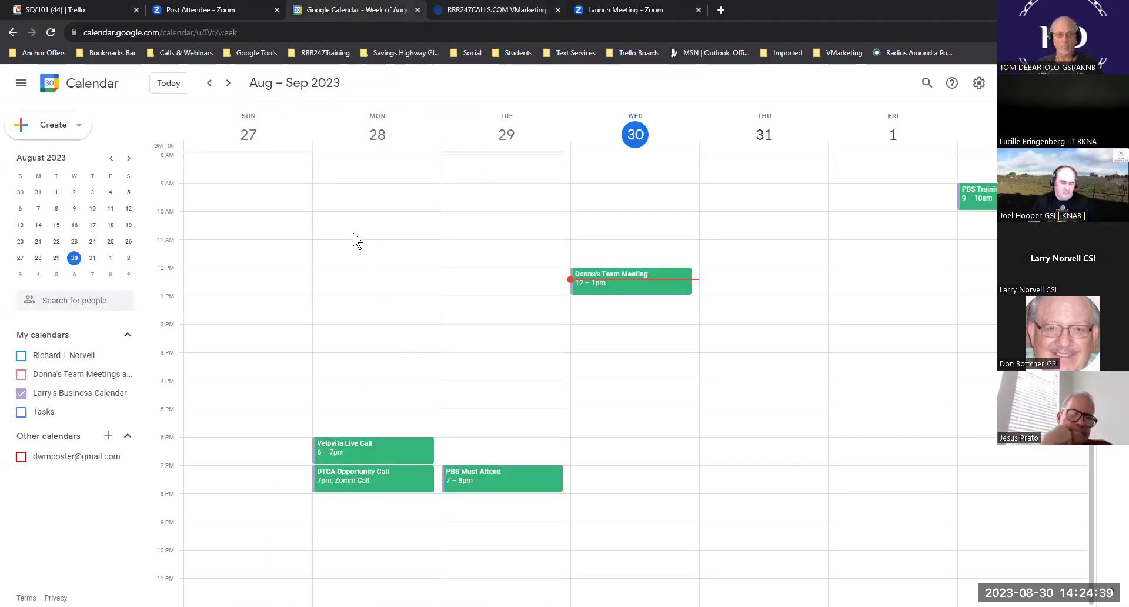
{"action": "left_click", "coordinate": [355, 194]}
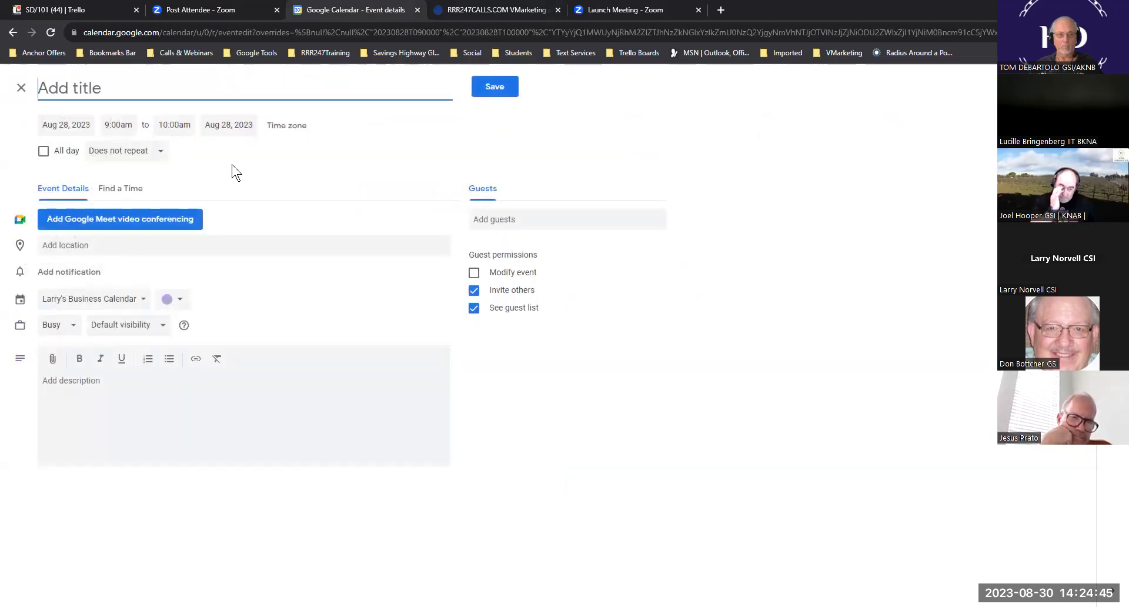
{"action": "left_click", "coordinate": [618, 9]}
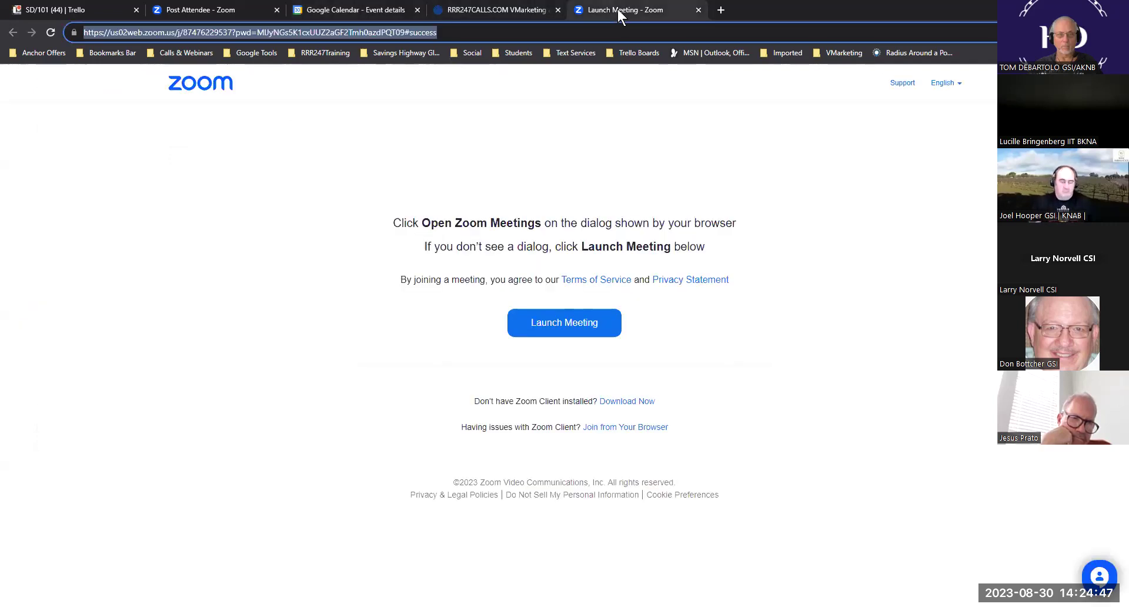
{"action": "left_click", "coordinate": [478, 10]}
{"action": "scroll", "coordinate": [521, 144], "scroll_direction": "up", "scroll_amount": 2}
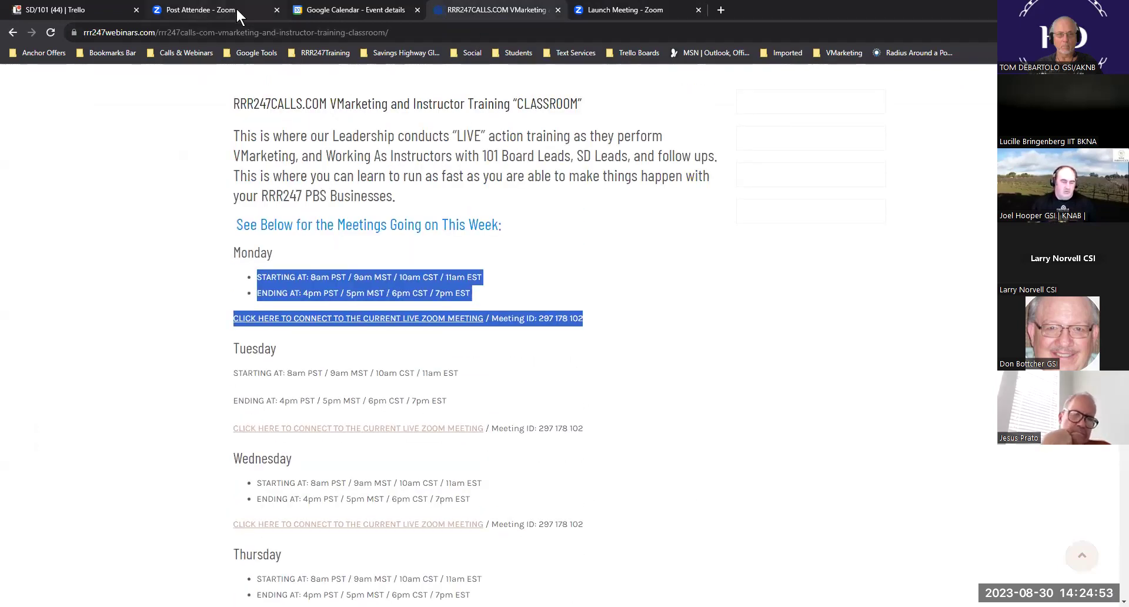
{"action": "left_click", "coordinate": [327, 13]}
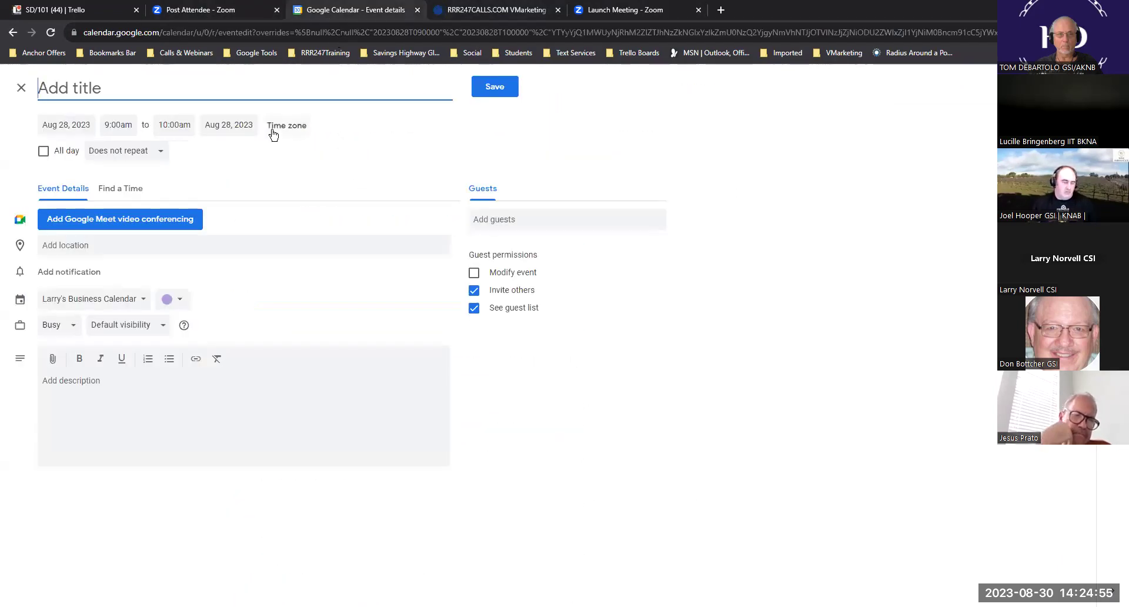
{"action": "type", "text": "BRT Training"}
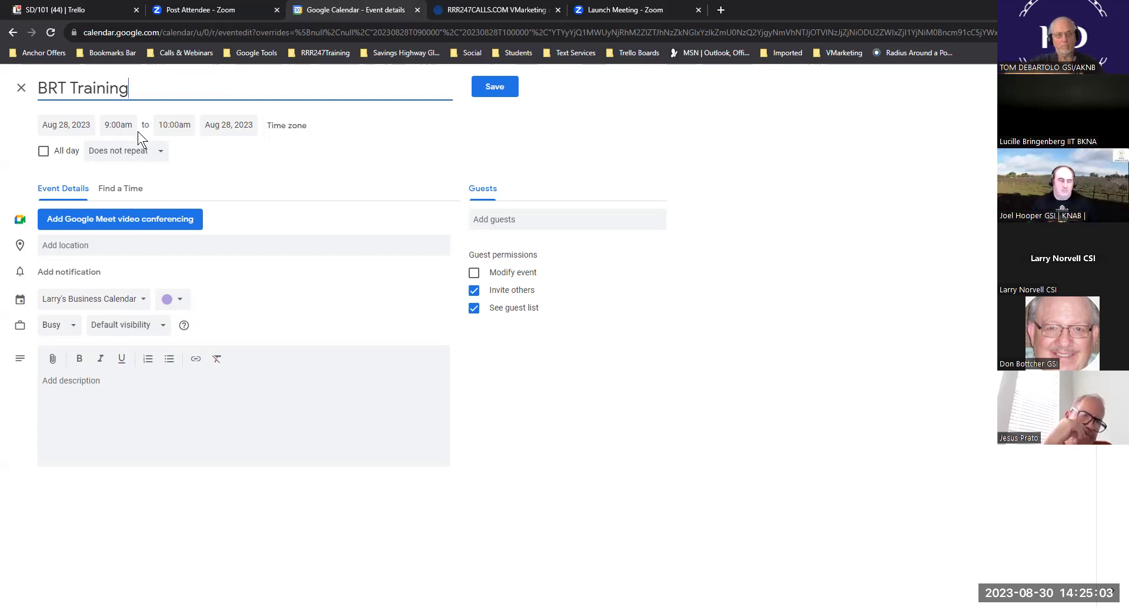
{"action": "left_click", "coordinate": [488, 10]}
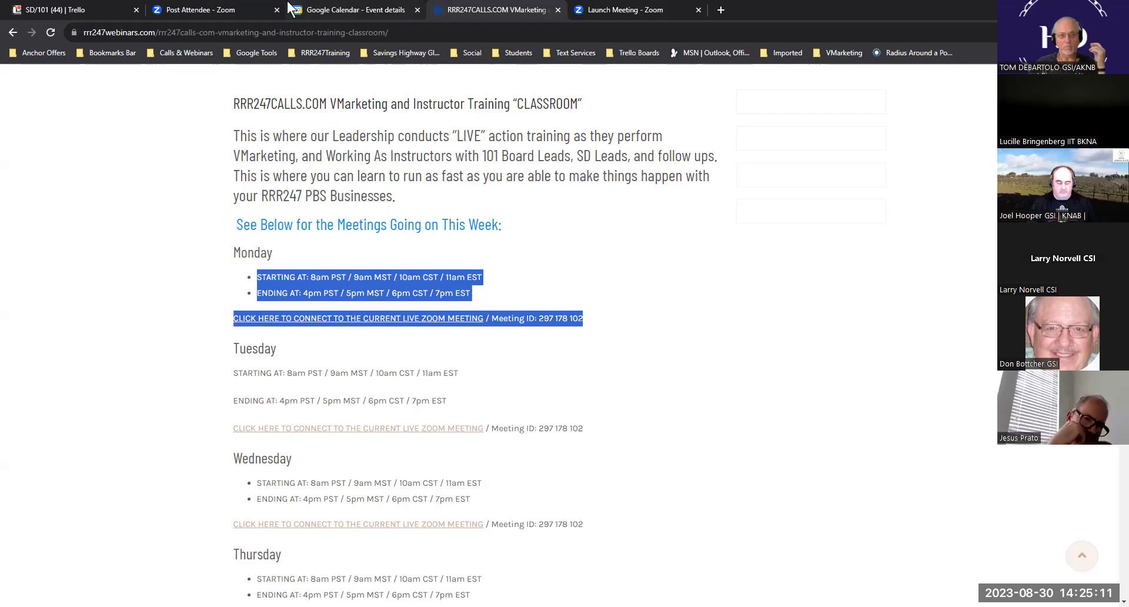
- Make BRT Training end at 5:00pm and repeat every weekday
{"action": "left_click", "coordinate": [331, 15]}
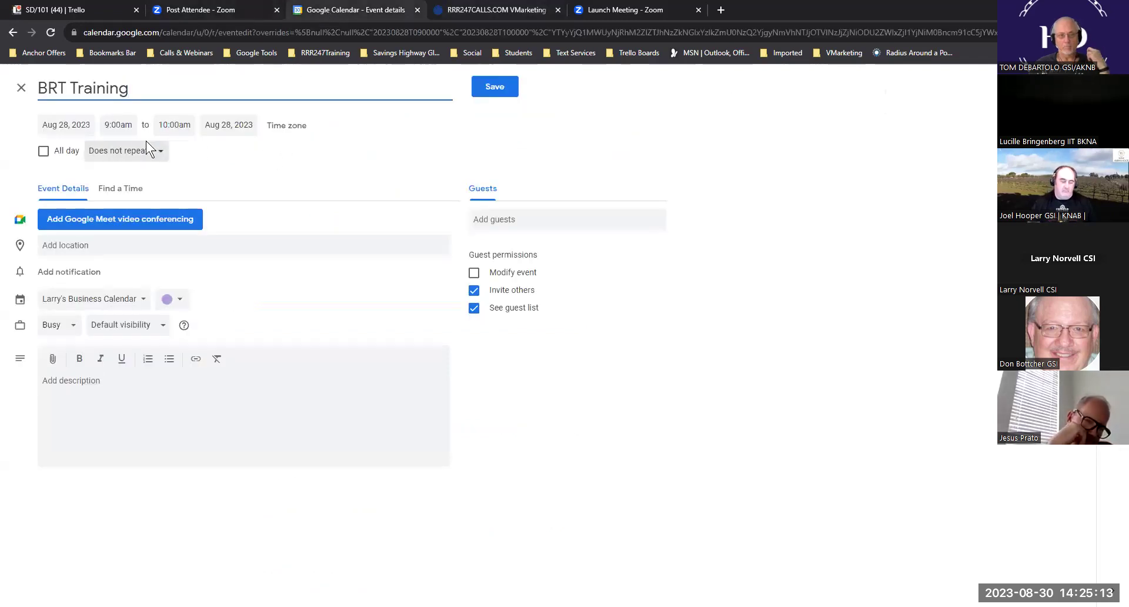
{"action": "left_click", "coordinate": [182, 125]}
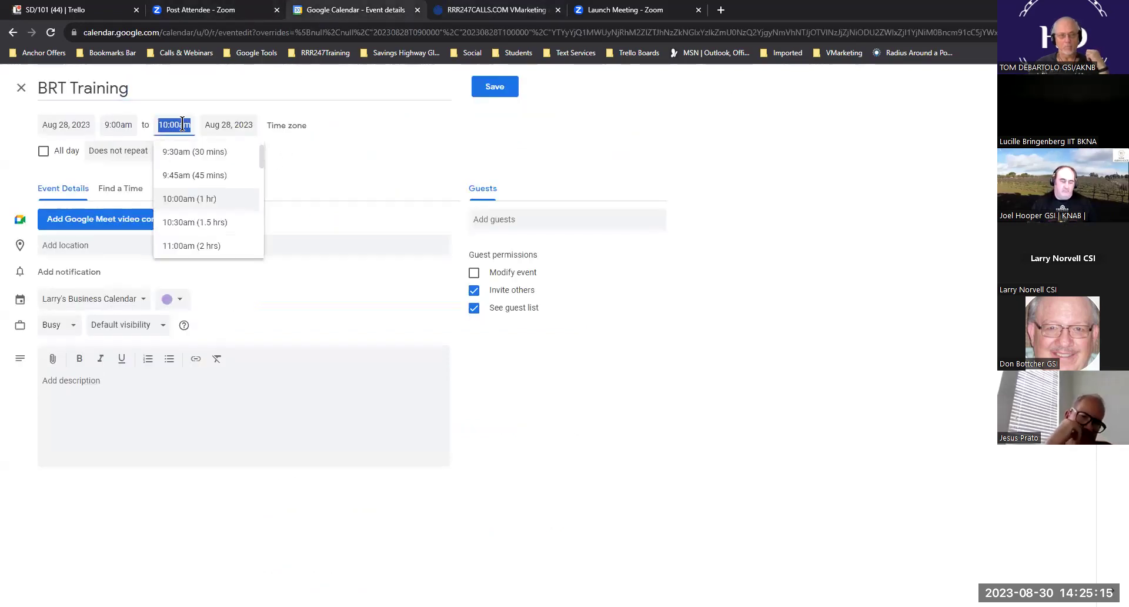
{"action": "scroll", "coordinate": [205, 193], "scroll_direction": "down", "scroll_amount": 1}
{"action": "scroll", "coordinate": [206, 194], "scroll_direction": "down", "scroll_amount": 6}
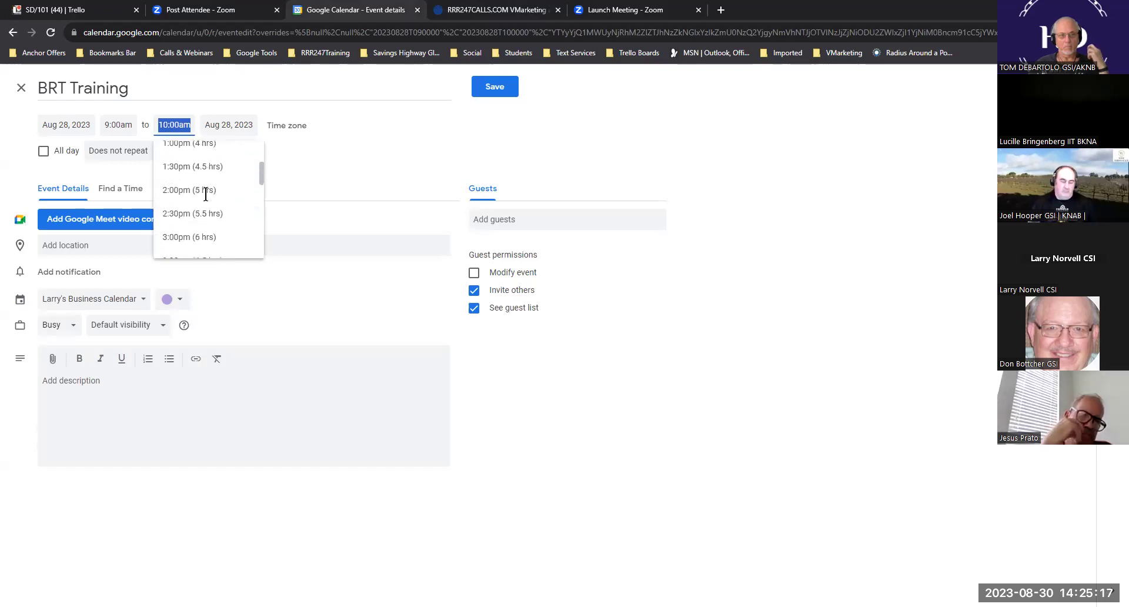
{"action": "scroll", "coordinate": [206, 199], "scroll_direction": "down", "scroll_amount": 1}
{"action": "scroll", "coordinate": [206, 200], "scroll_direction": "up", "scroll_amount": 1}
{"action": "scroll", "coordinate": [206, 197], "scroll_direction": "up", "scroll_amount": 2}
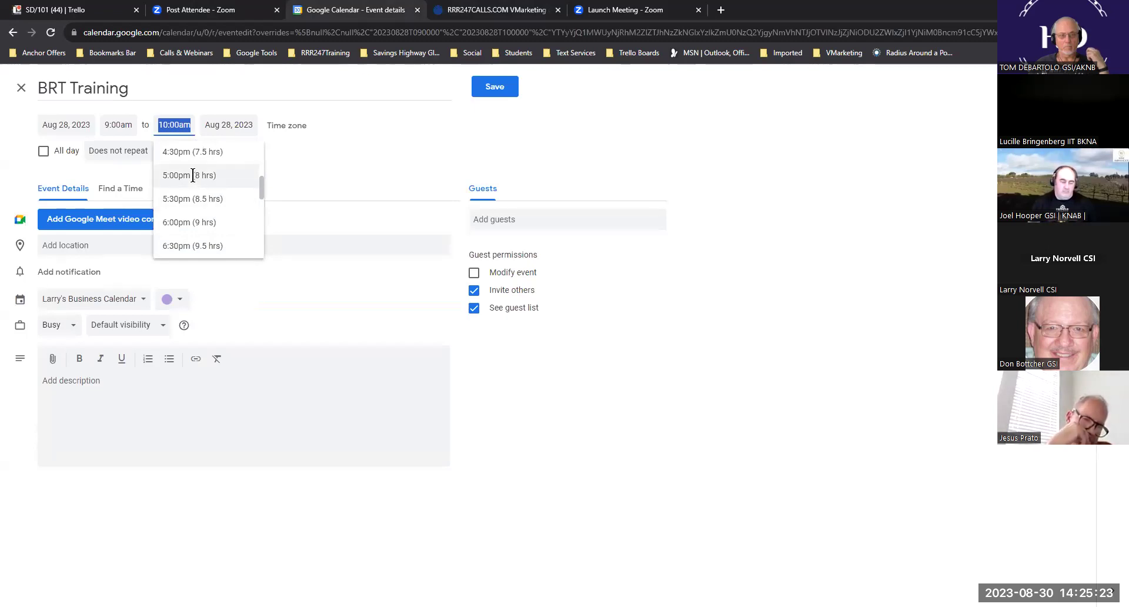
{"action": "left_click", "coordinate": [192, 175]}
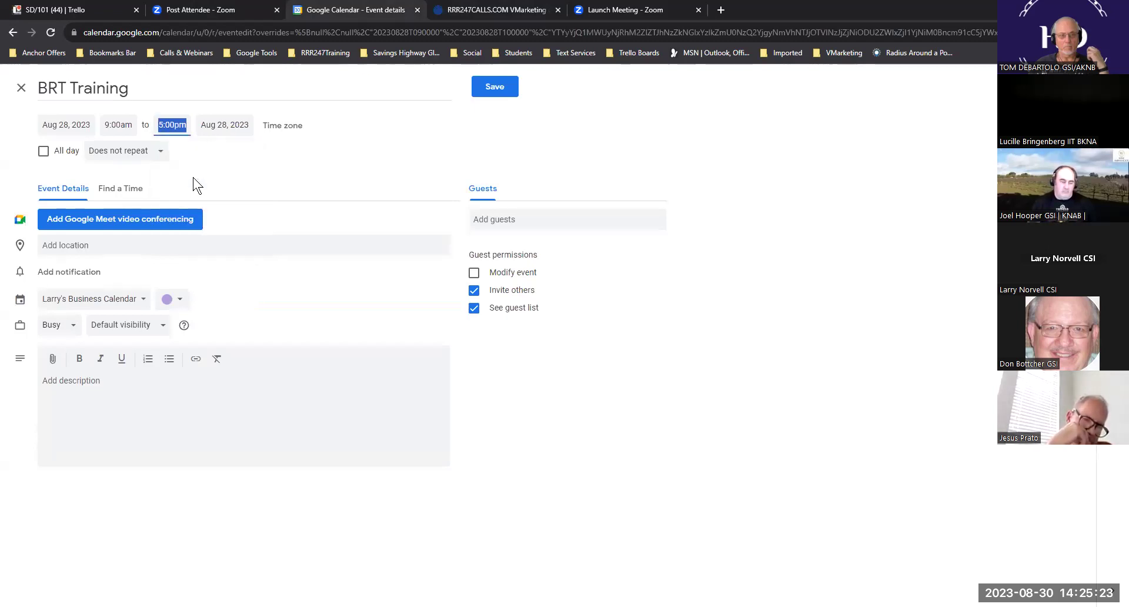
{"action": "left_click", "coordinate": [162, 154]}
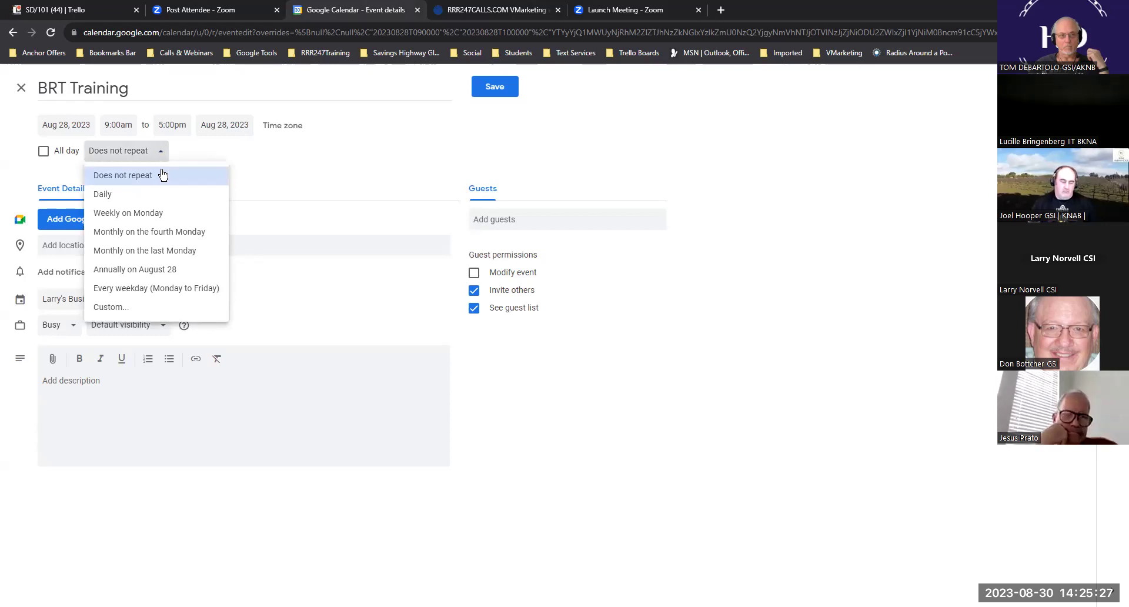
{"action": "left_click", "coordinate": [126, 290]}
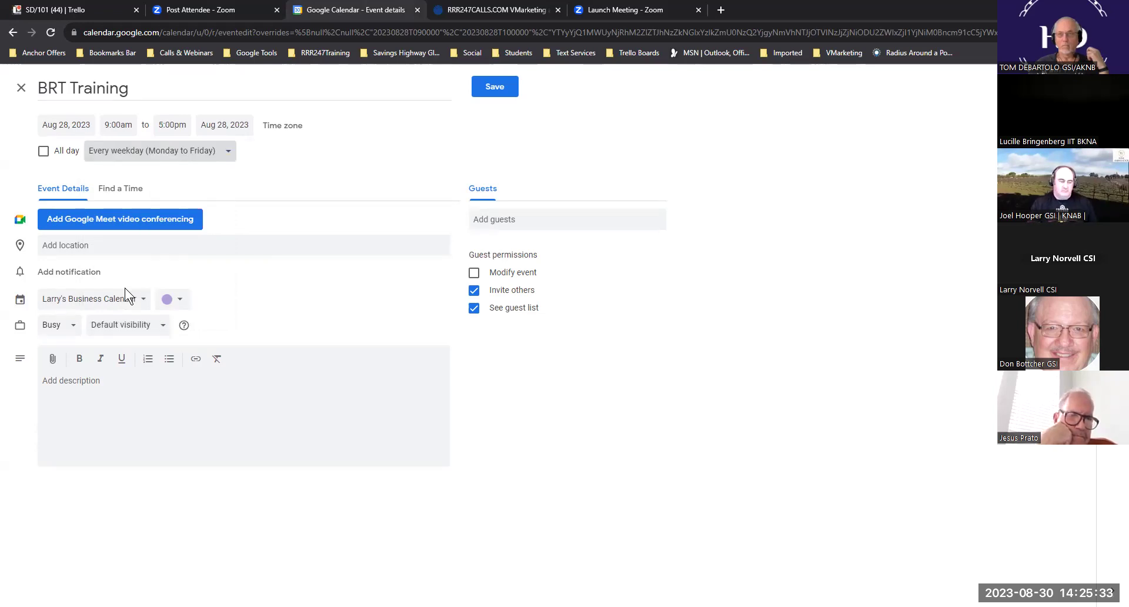
- Paste the meeting times and Zoom link as description, colour it Grape, add a 10-minute notification
{"action": "left_click", "coordinate": [112, 385]}
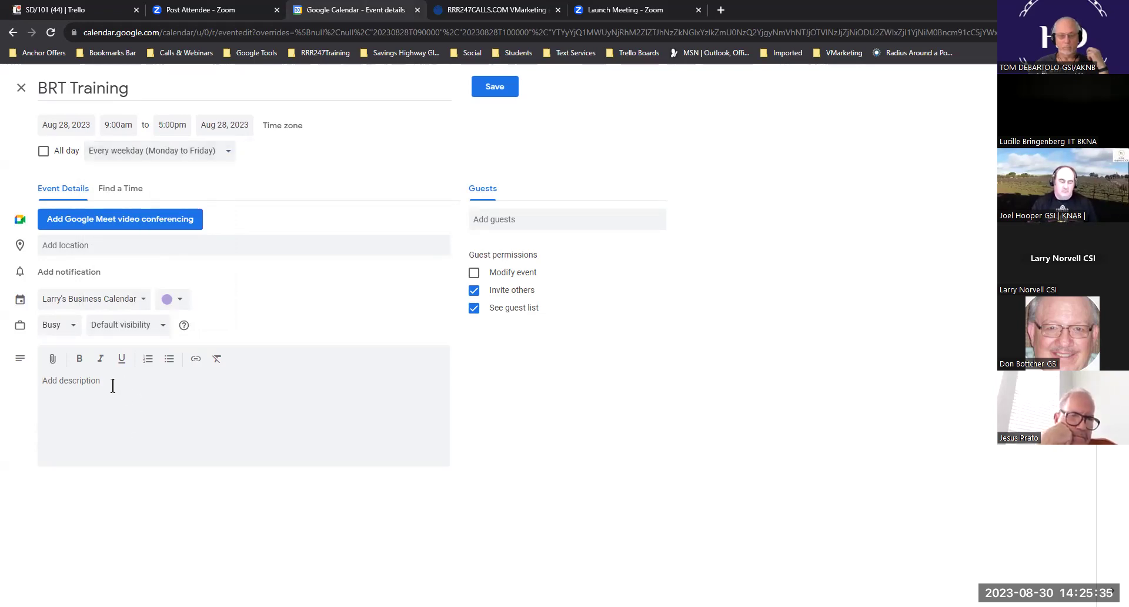
{"action": "key", "text": "ctrl+v"}
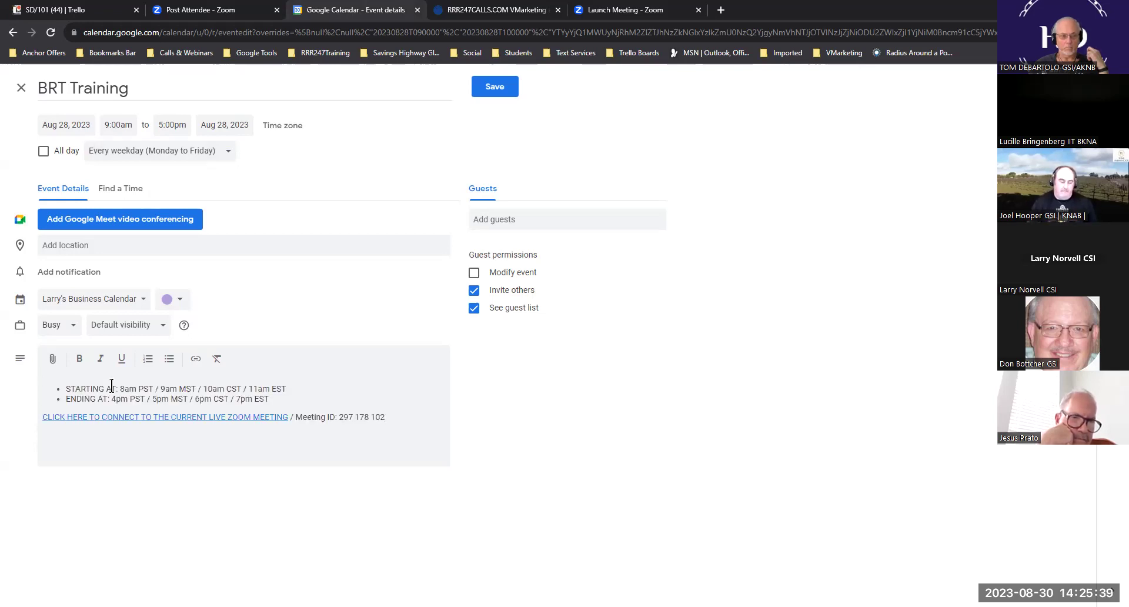
{"action": "left_click", "coordinate": [179, 299]}
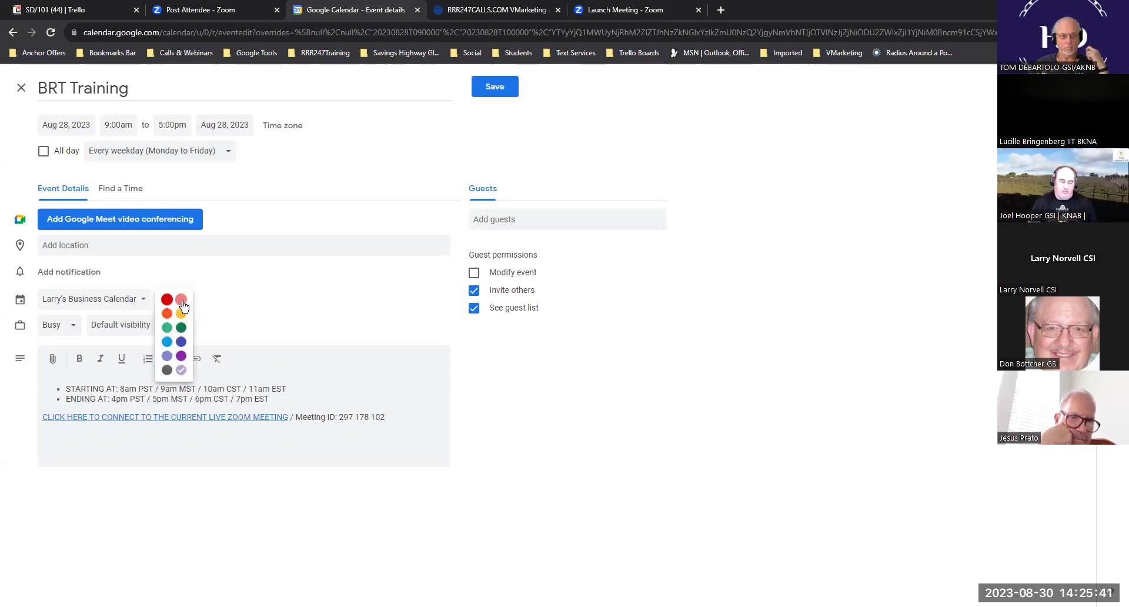
{"action": "left_click", "coordinate": [181, 356]}
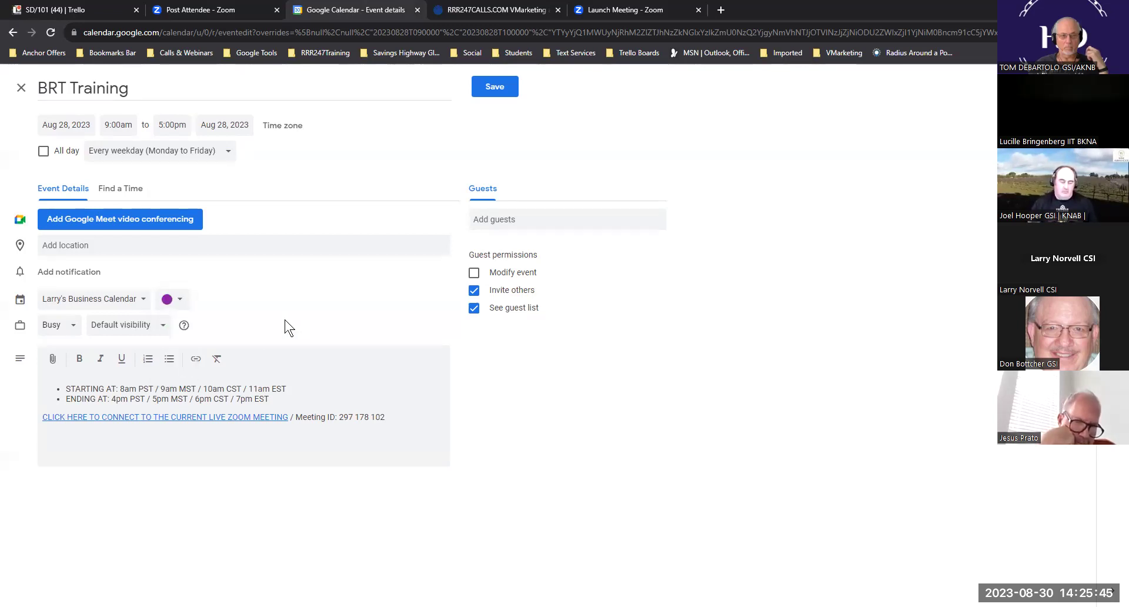
{"action": "left_click", "coordinate": [84, 279]}
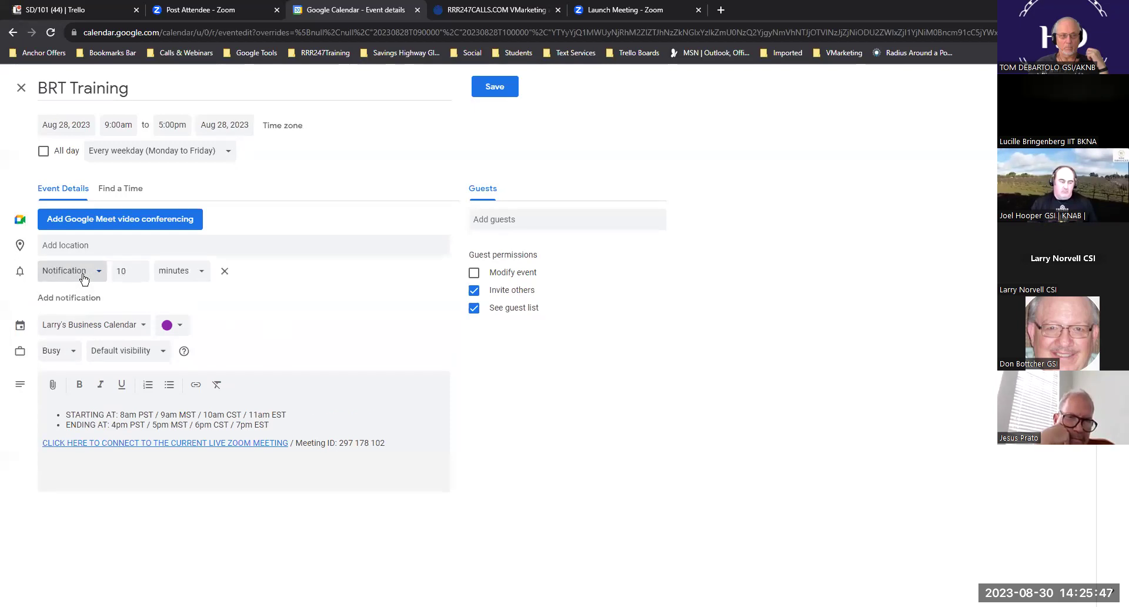
- Save BRT Training, then change the recurring weekday events to end at 10:00am
{"action": "left_click", "coordinate": [494, 87]}
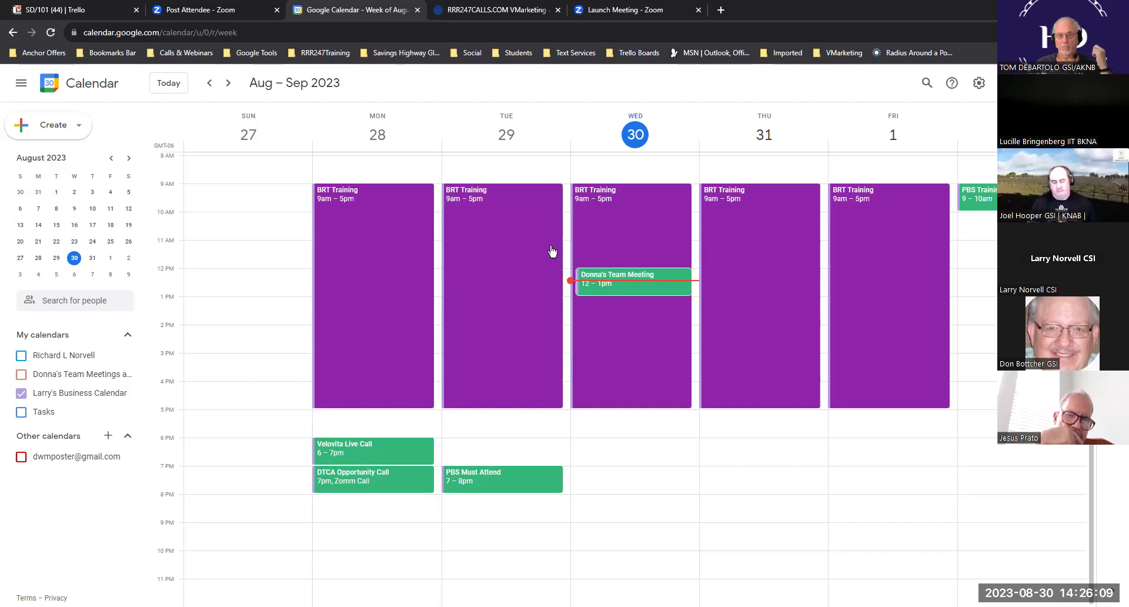
{"action": "left_click", "coordinate": [378, 200]}
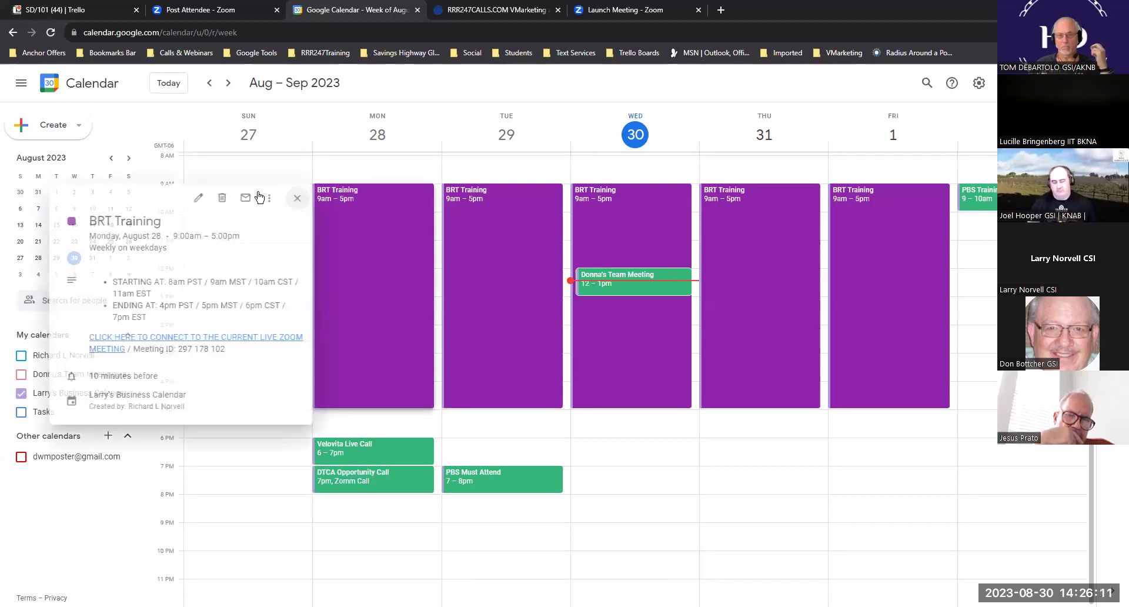
{"action": "left_click", "coordinate": [194, 200]}
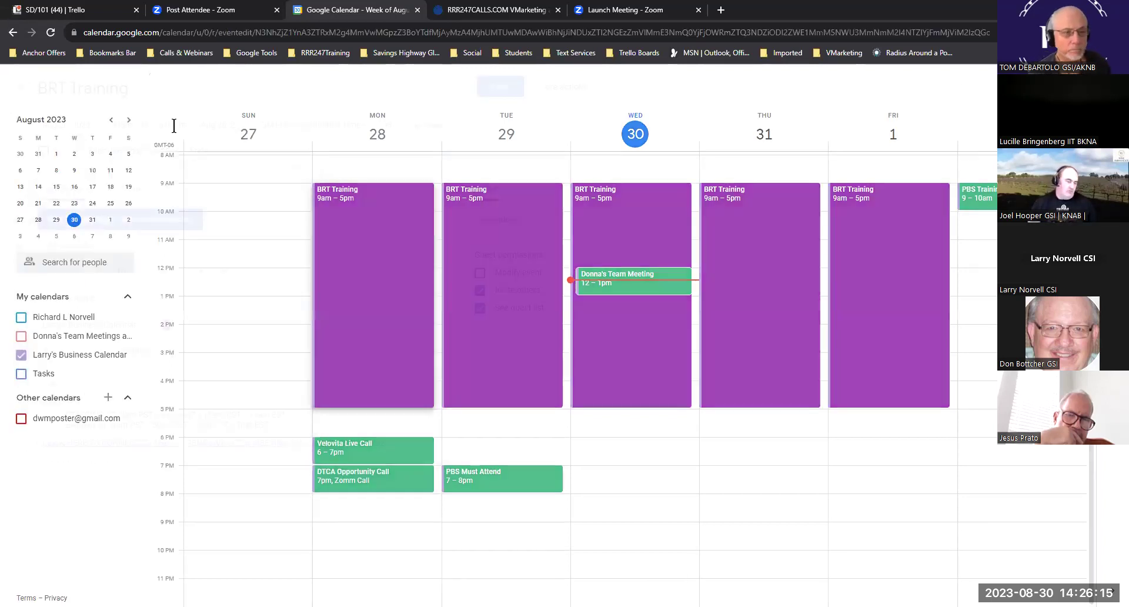
{"action": "key", "text": "Tab"}
{"action": "key", "text": "Tab"}
{"action": "key", "text": "Tab"}
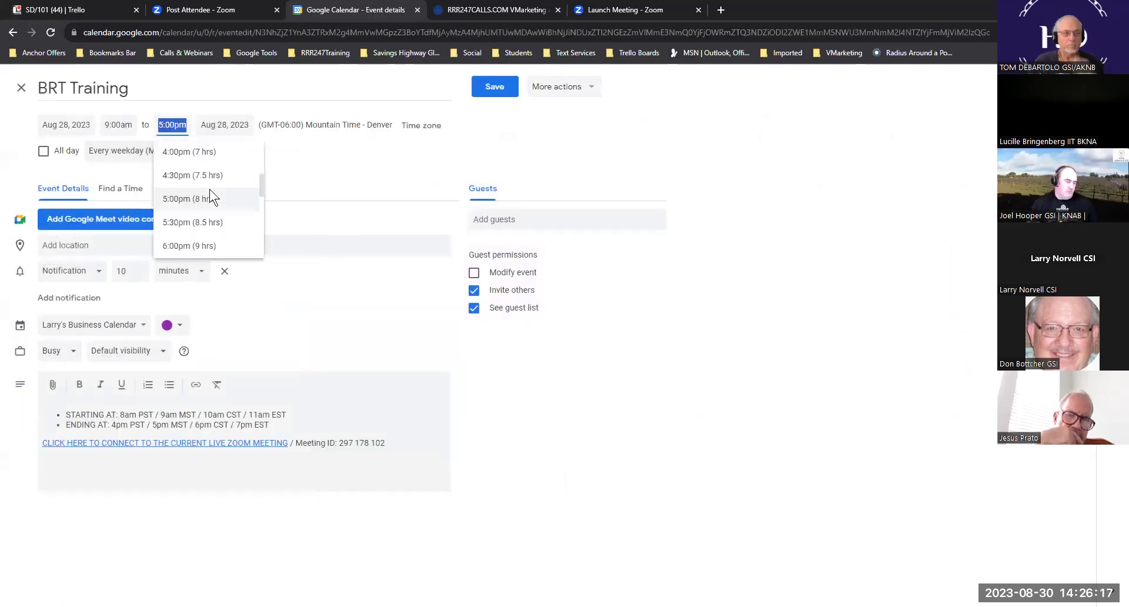
{"action": "scroll", "coordinate": [210, 190], "scroll_direction": "up", "scroll_amount": 6}
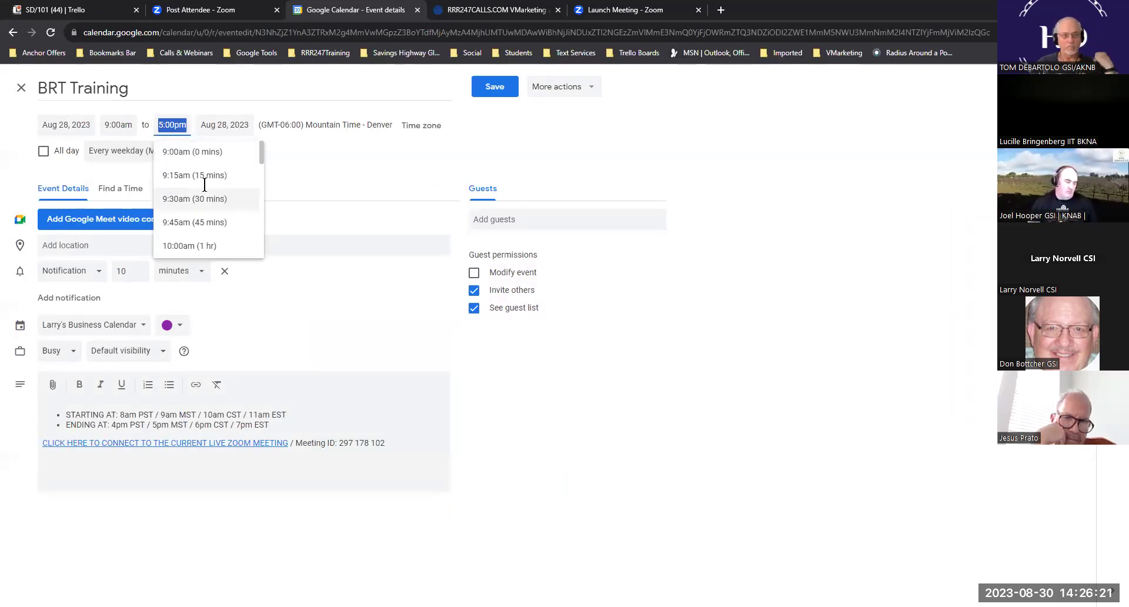
{"action": "left_click", "coordinate": [189, 245]}
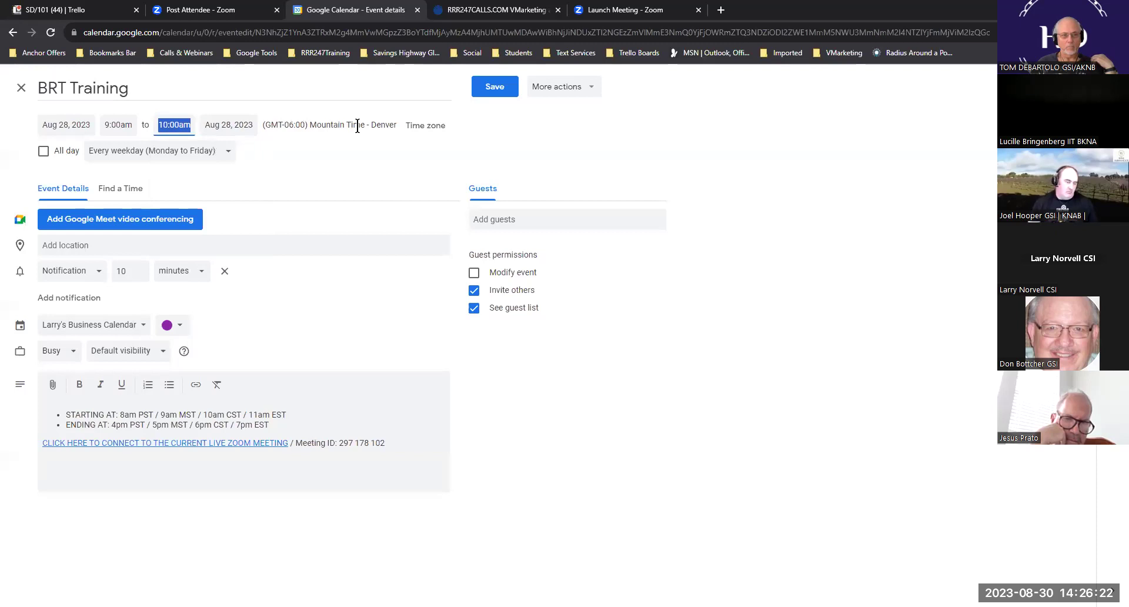
{"action": "left_click", "coordinate": [501, 86]}
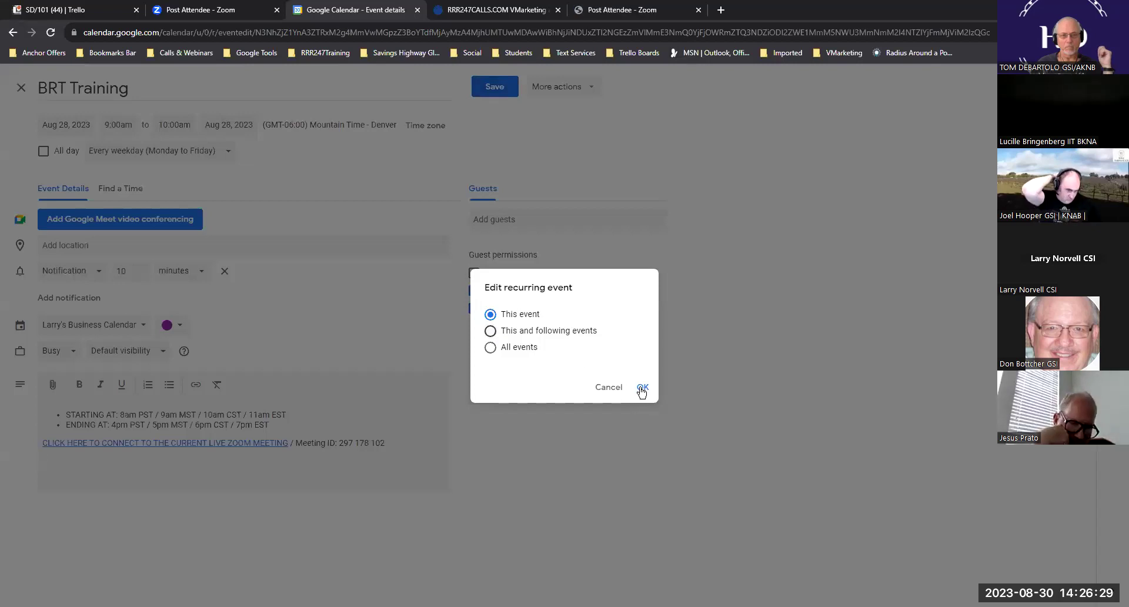
{"action": "left_click", "coordinate": [644, 389]}
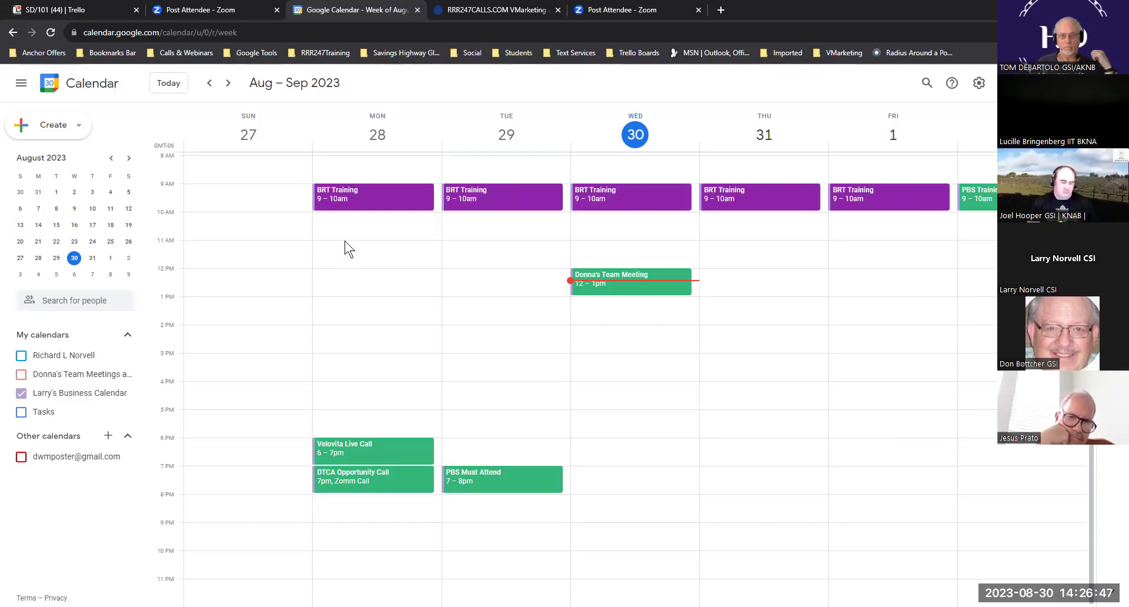
- Create a Sunday Aug 27 event 'Check your Back office' running 9:00am–5:00pm
{"action": "left_click", "coordinate": [223, 192]}
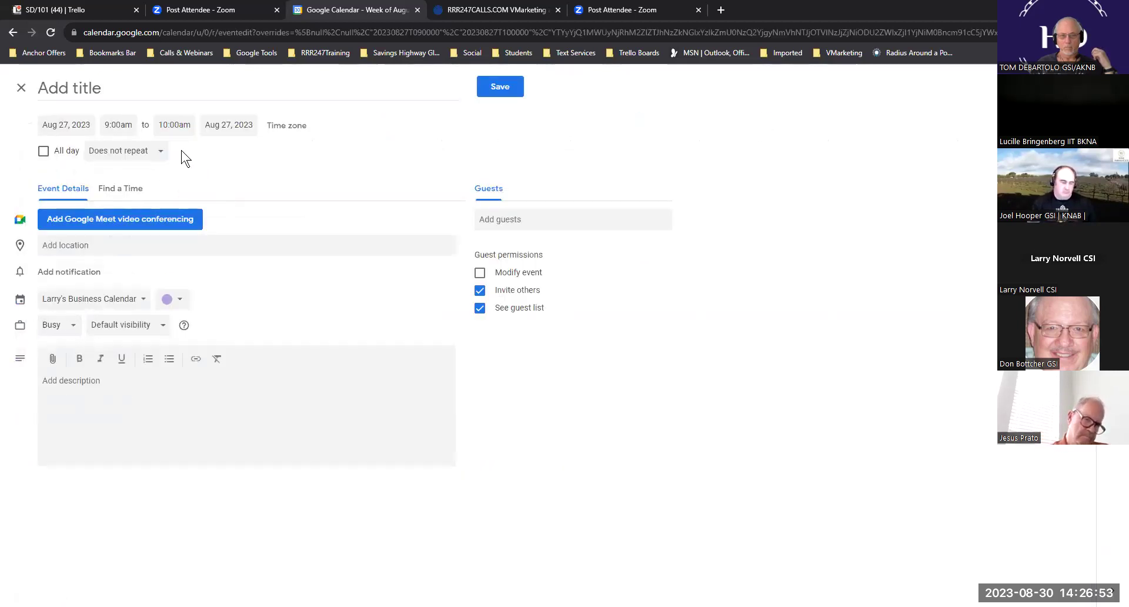
{"action": "type", "text": "C"}
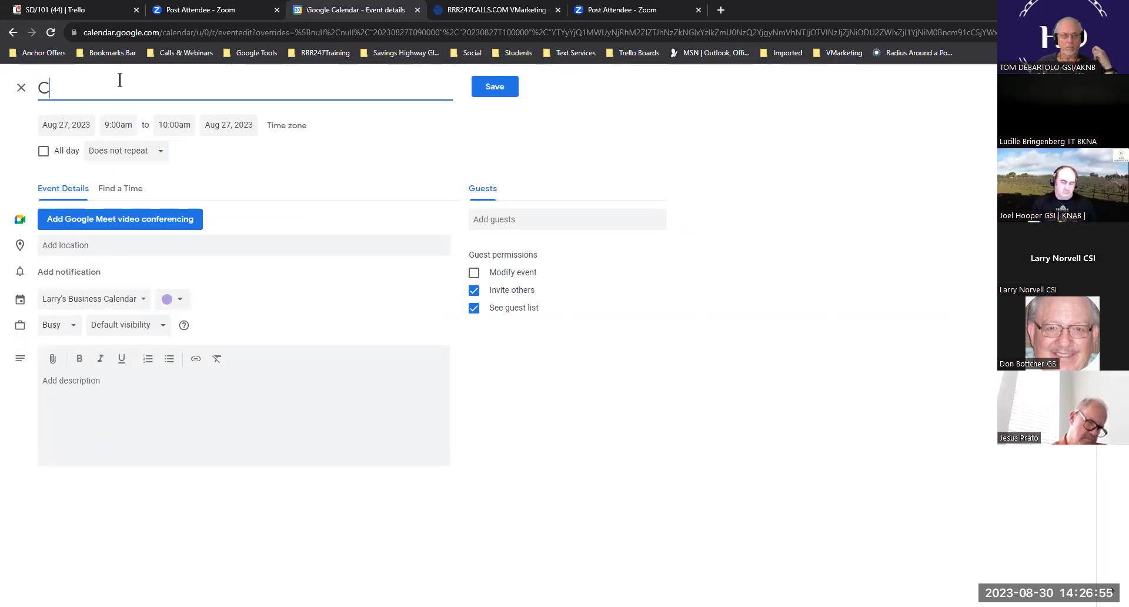
{"action": "type", "text": "heck y"}
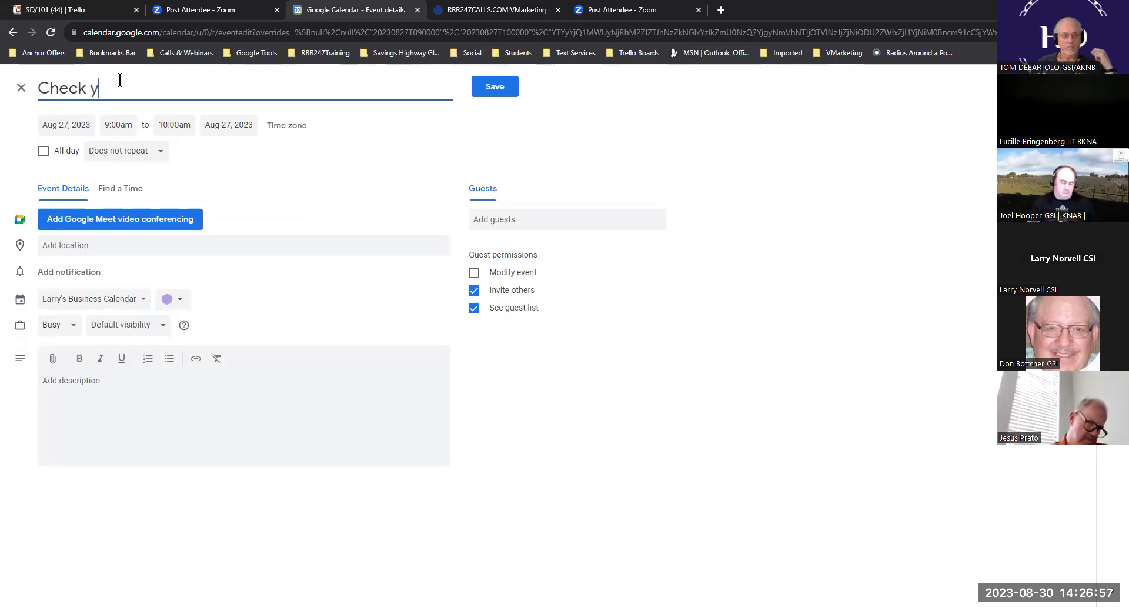
{"action": "type", "text": "our Ba"}
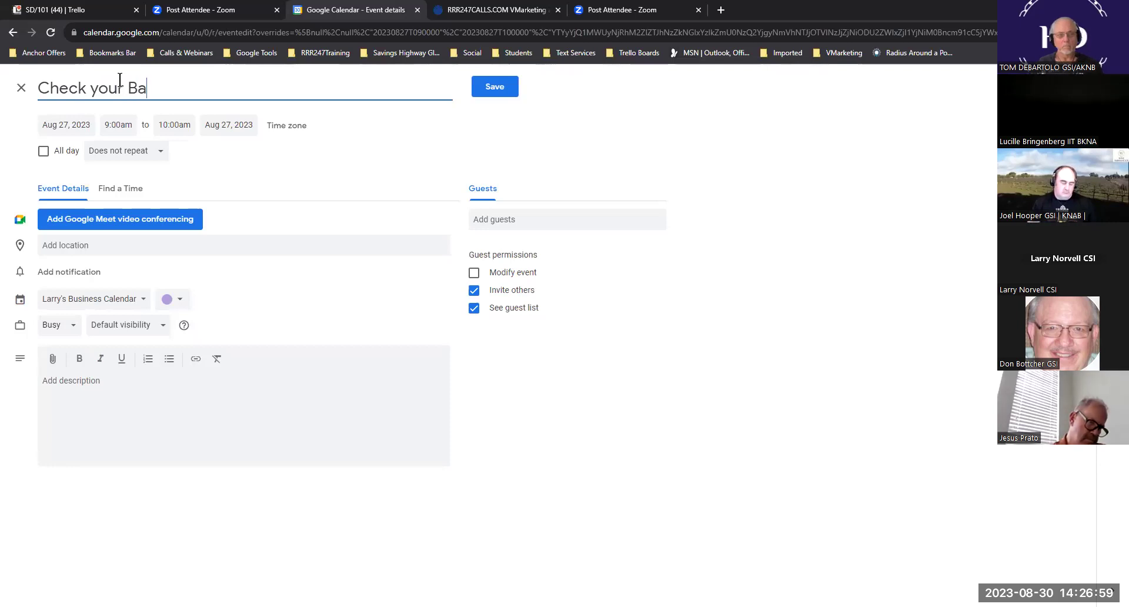
{"action": "type", "text": "ck office"}
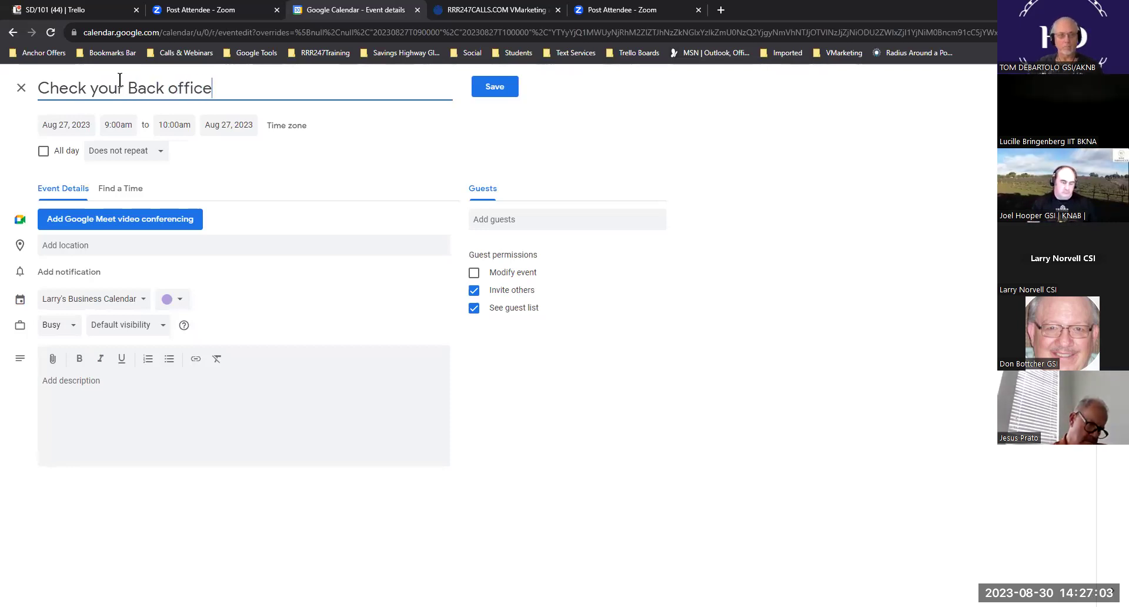
{"action": "left_click", "coordinate": [177, 126]}
{"action": "scroll", "coordinate": [206, 192], "scroll_direction": "down", "scroll_amount": 3}
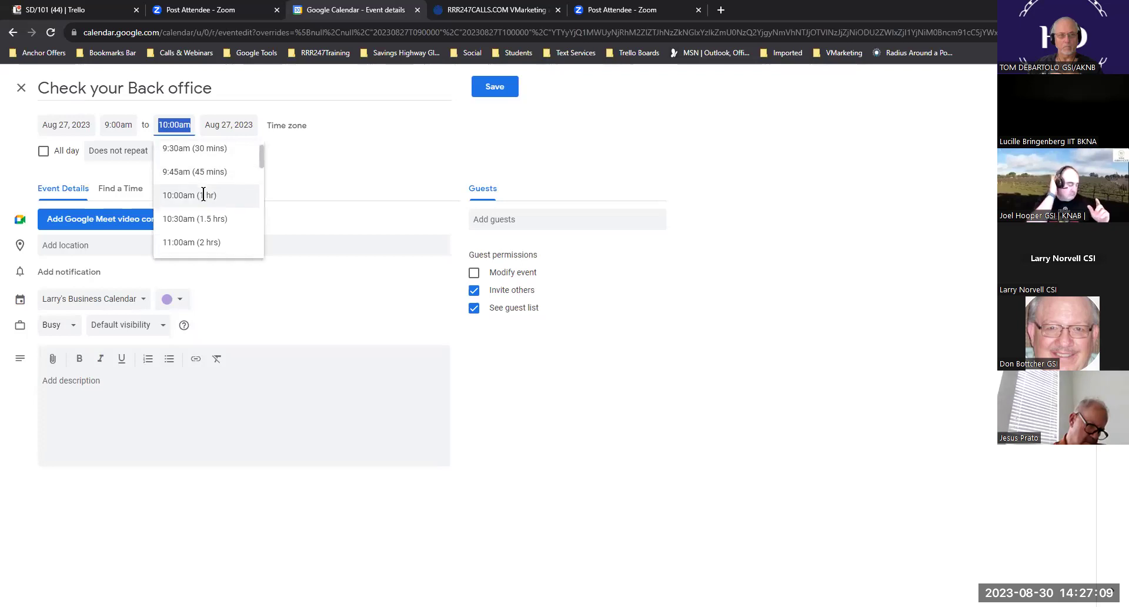
{"action": "scroll", "coordinate": [204, 197], "scroll_direction": "down", "scroll_amount": 4}
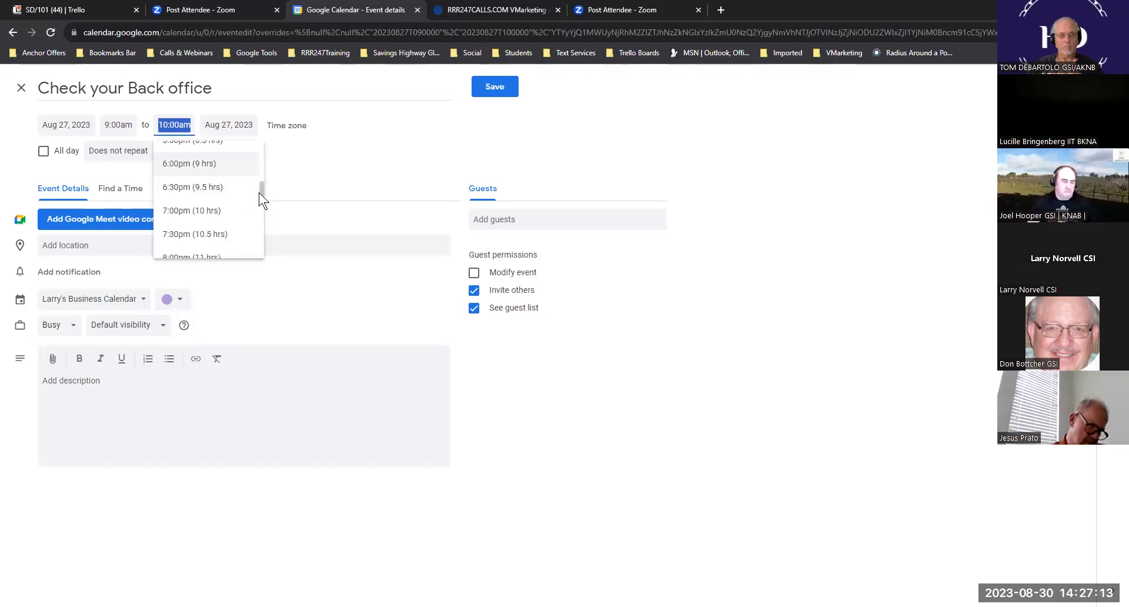
{"action": "left_click_drag", "start_coordinate": [262, 193], "coordinate": [261, 190]}
{"action": "scroll", "coordinate": [213, 154], "scroll_direction": "down", "scroll_amount": 1}
{"action": "left_click", "coordinate": [213, 156]}
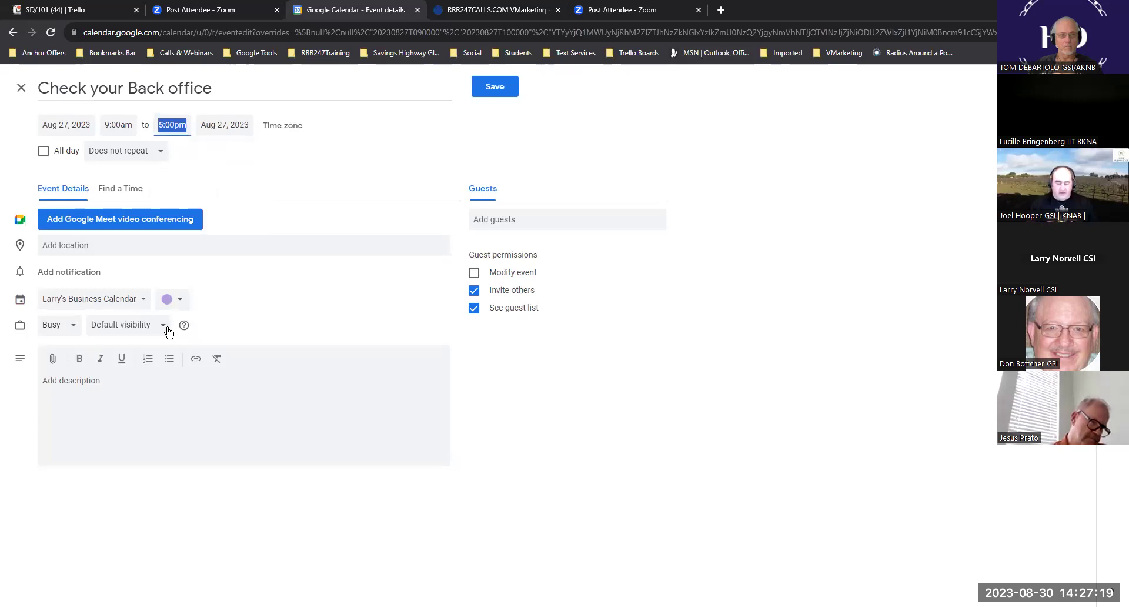
{"action": "left_click", "coordinate": [119, 385]}
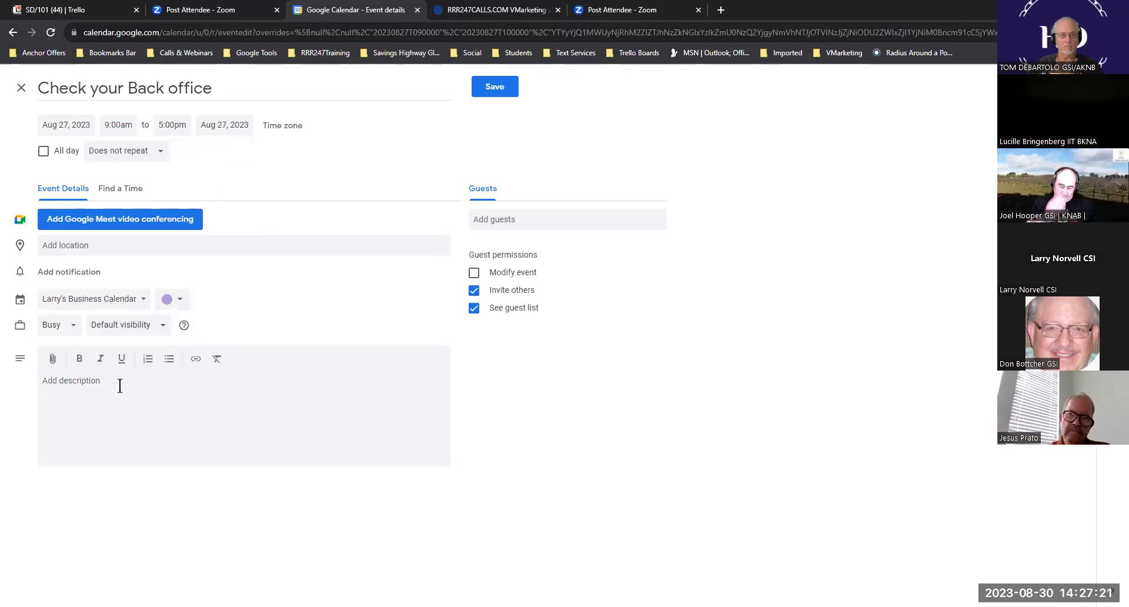
- Describe it as 'Check you back office at:' listing DTCA, Velovita and SHG, then save
{"action": "type", "text": "Check you back offic"}
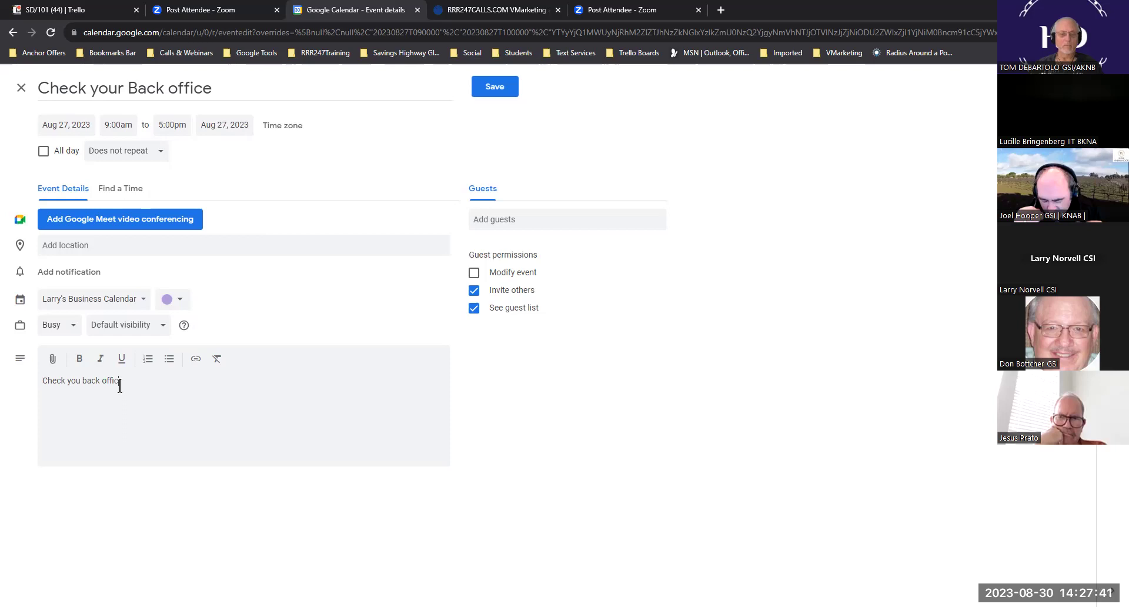
{"action": "type", "text": "at:  DTCA Velovita"}
{"action": "key", "text": "Return"}
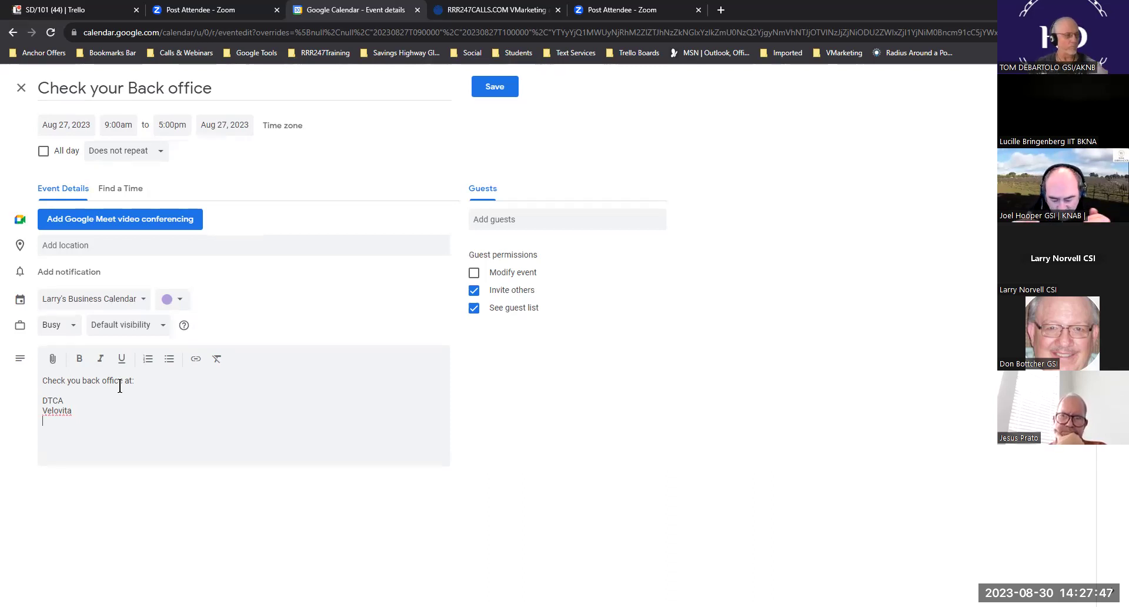
{"action": "type", "text": "SHG"}
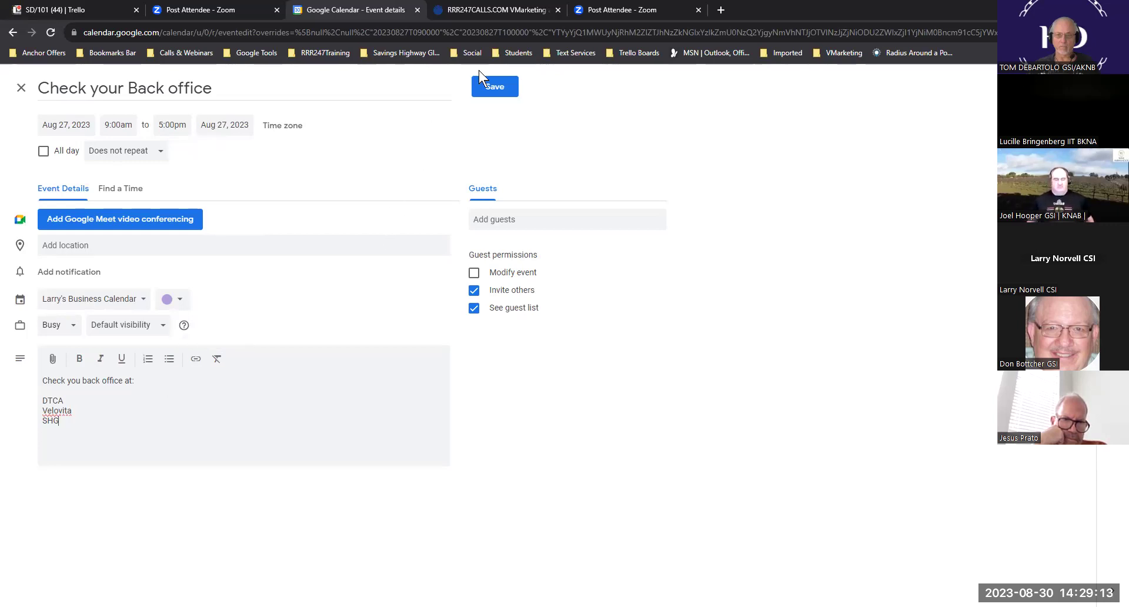
{"action": "left_click", "coordinate": [498, 89]}
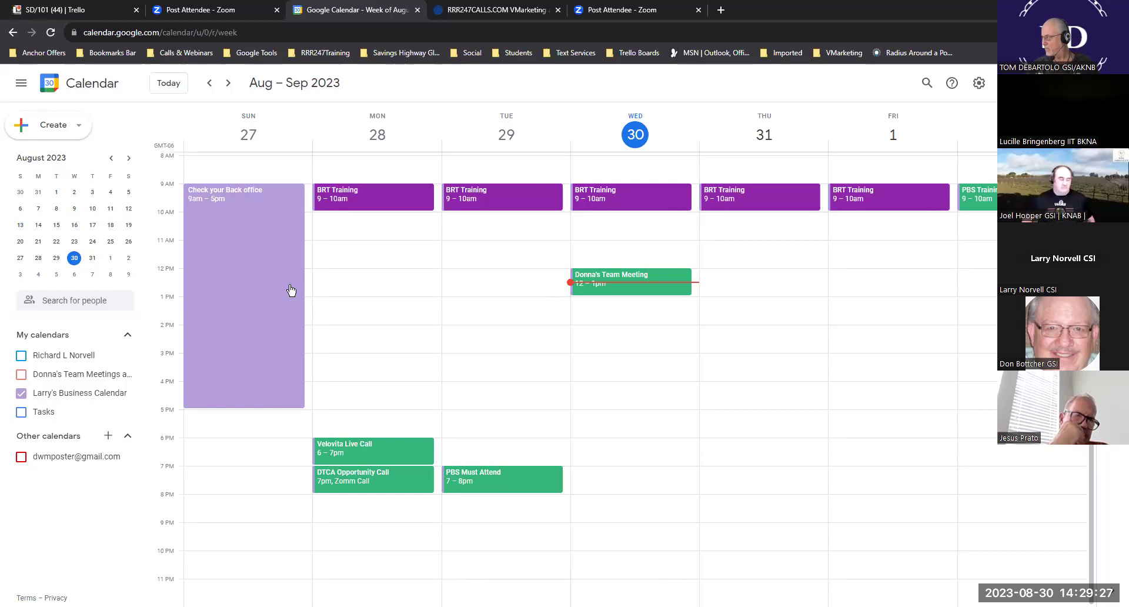
- Hide the business calendar, show the team meetings calendar, then go to the Trello board
{"action": "left_click", "coordinate": [22, 394]}
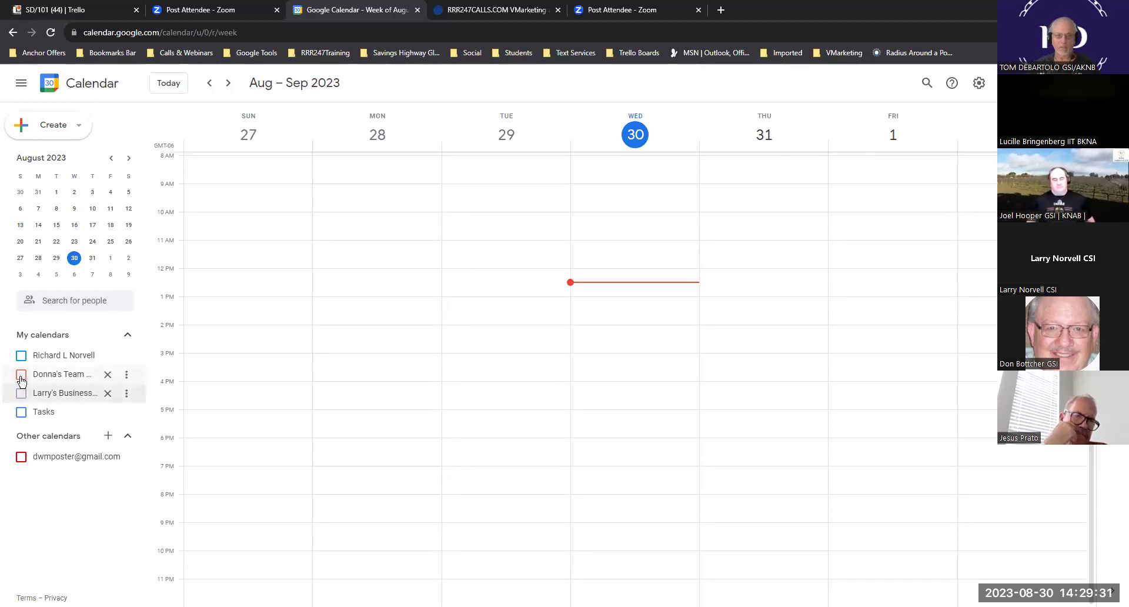
{"action": "left_click", "coordinate": [21, 375]}
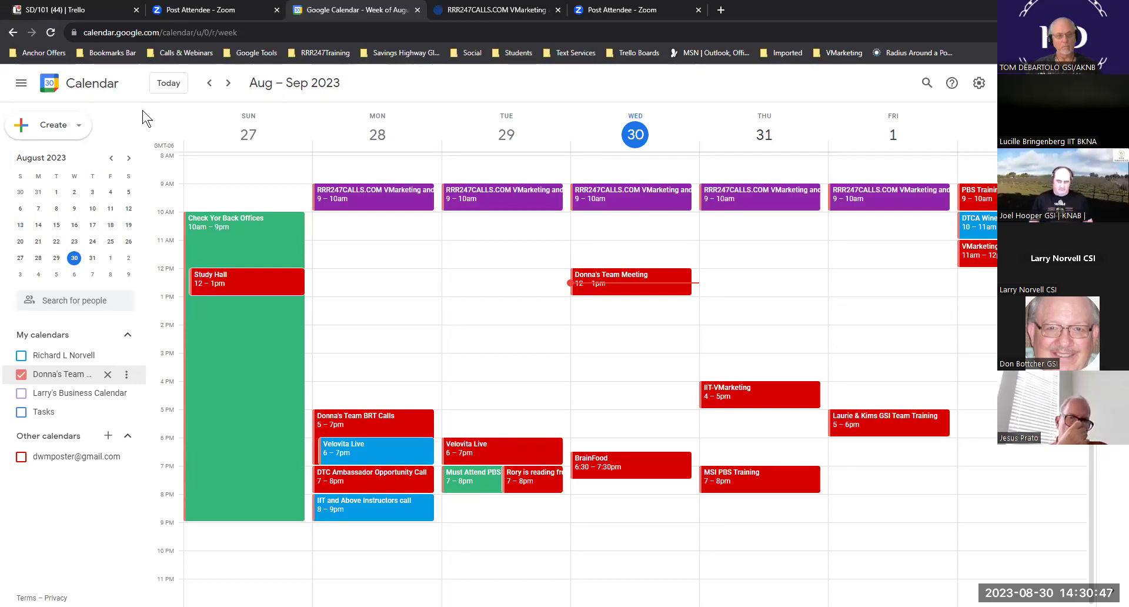
{"action": "left_click", "coordinate": [81, 11]}
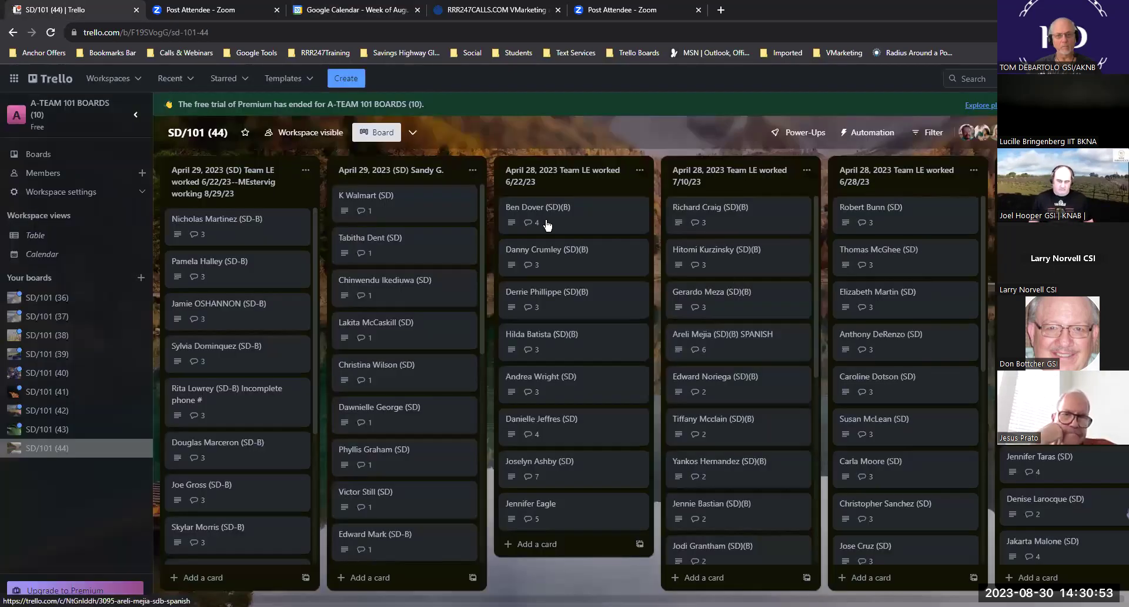
- Open the client's Trello card and copy its web address from the address bar
{"action": "left_click", "coordinate": [904, 221]}
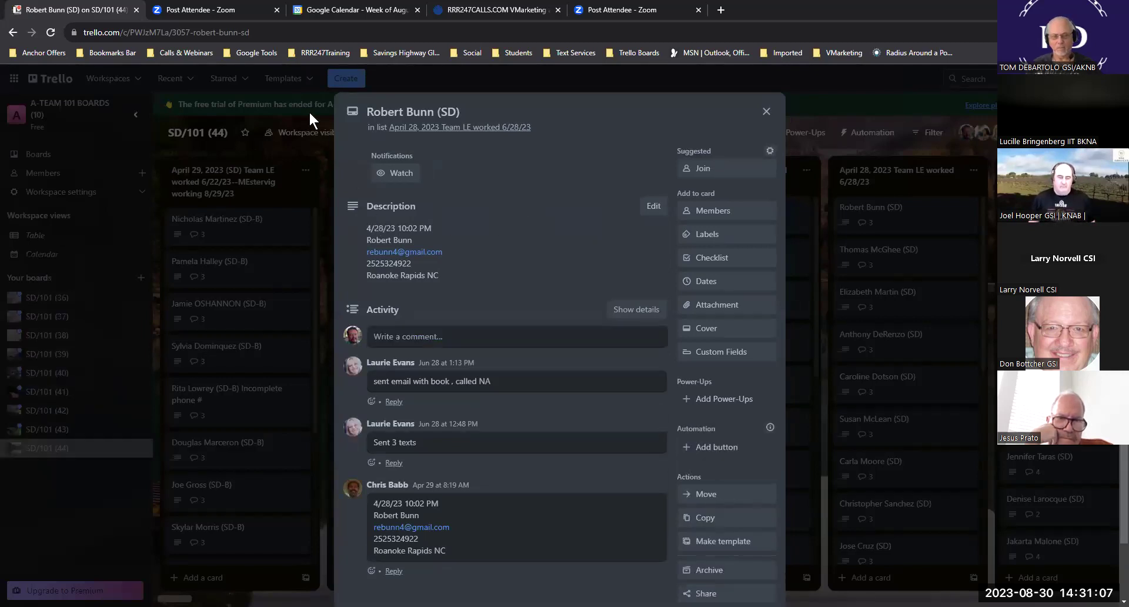
{"action": "left_click", "coordinate": [271, 32]}
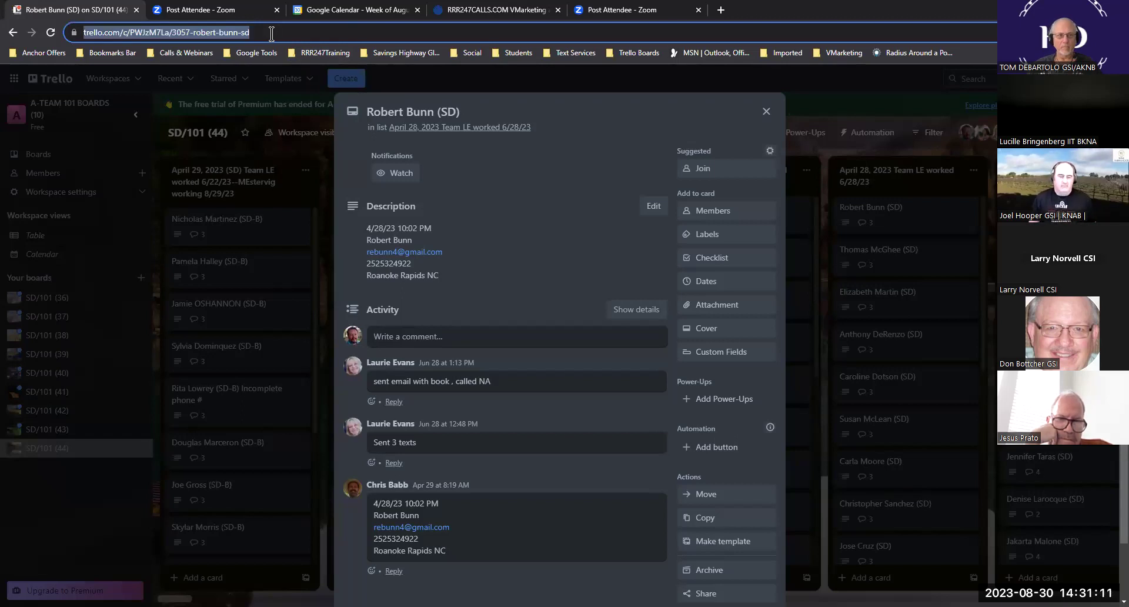
{"action": "left_click", "coordinate": [271, 32]}
{"action": "left_click_drag", "start_coordinate": [267, 33], "coordinate": [87, 30]}
{"action": "key", "text": "ctrl+c"}
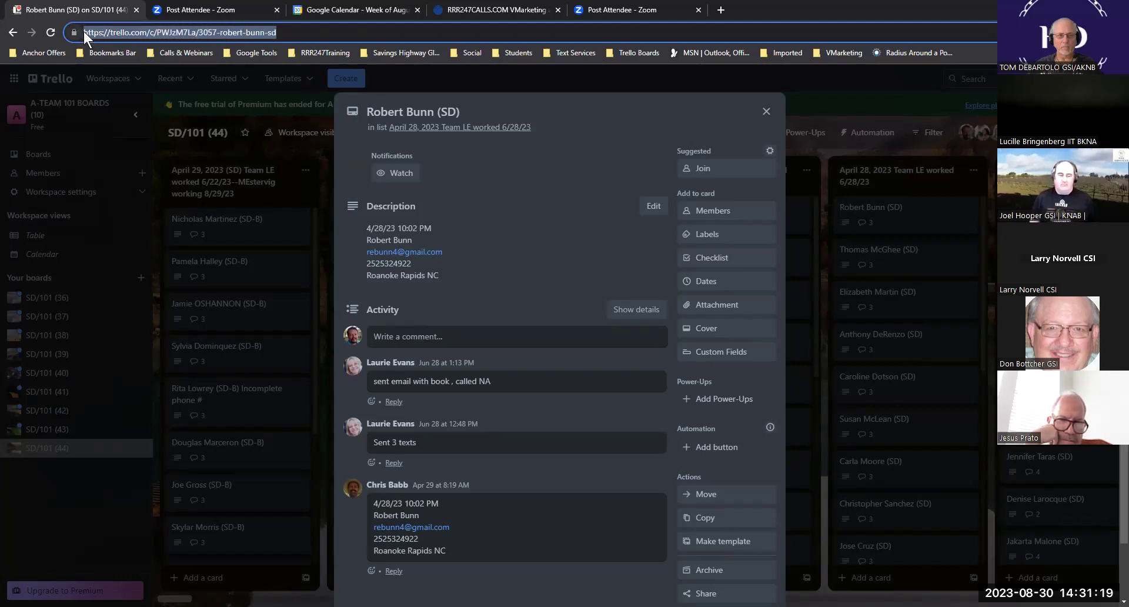
{"action": "left_click", "coordinate": [344, 9]}
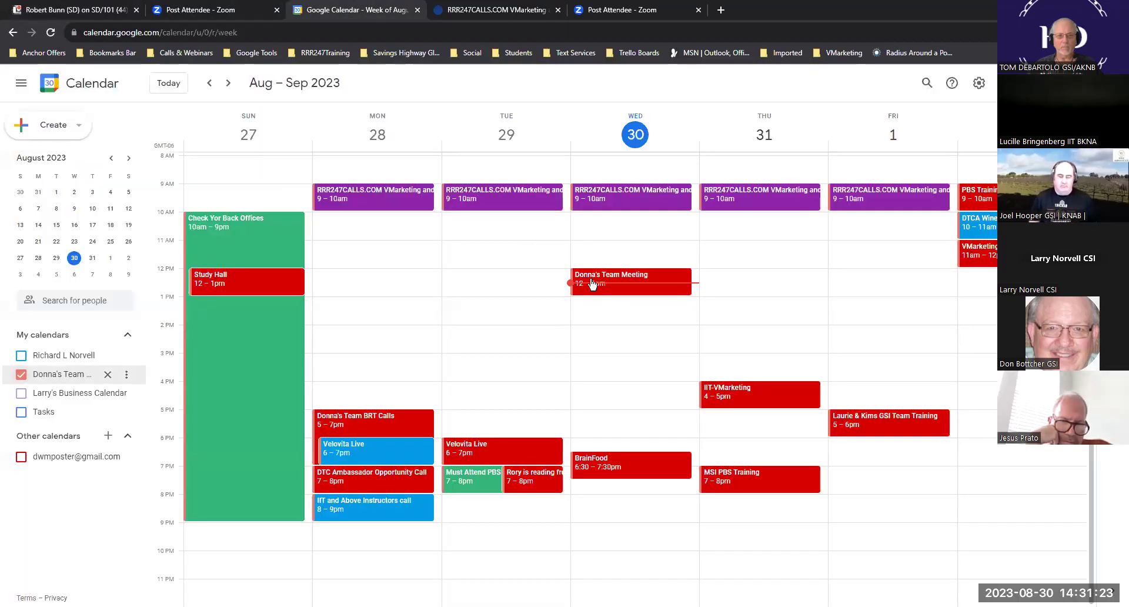
- Create a Thursday Aug 31, 11:00am–1:00pm Tangerine event titled with the client's name
{"action": "left_click", "coordinate": [753, 243]}
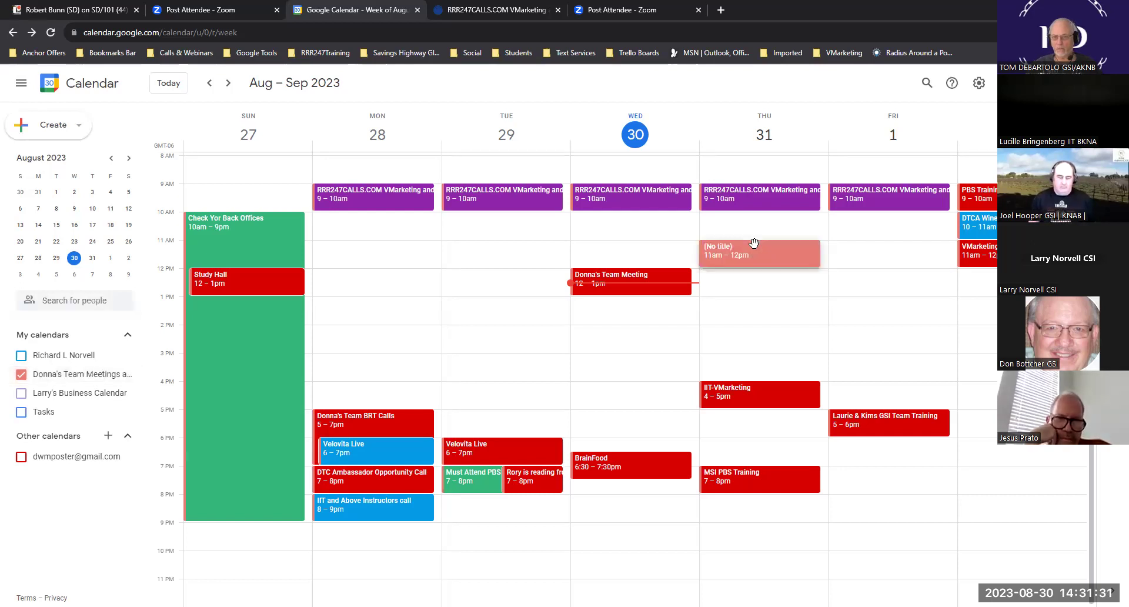
{"action": "left_click", "coordinate": [742, 242]}
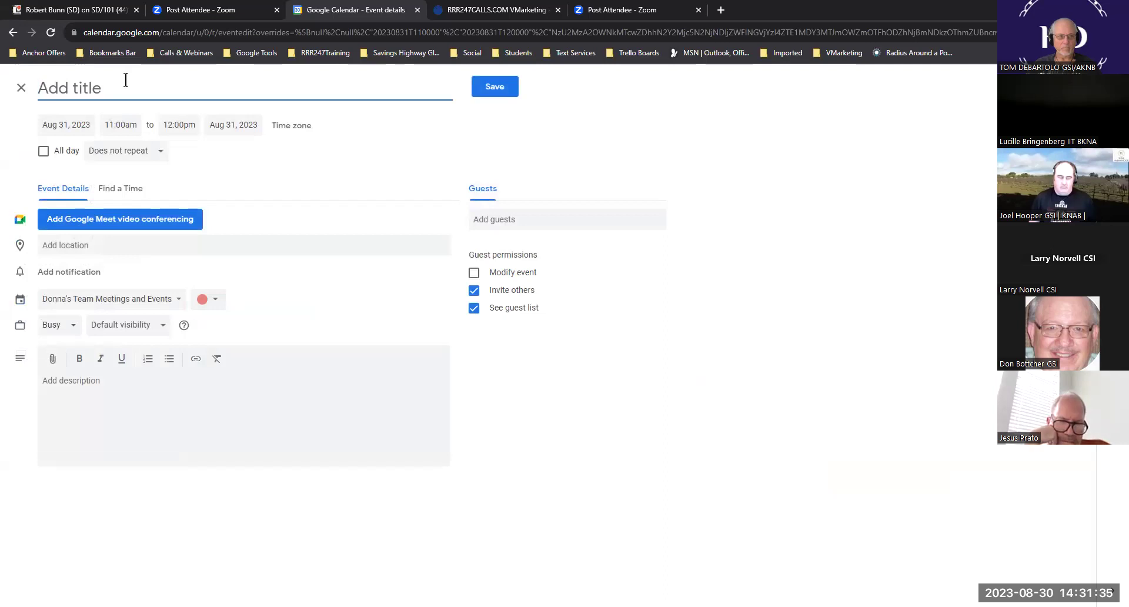
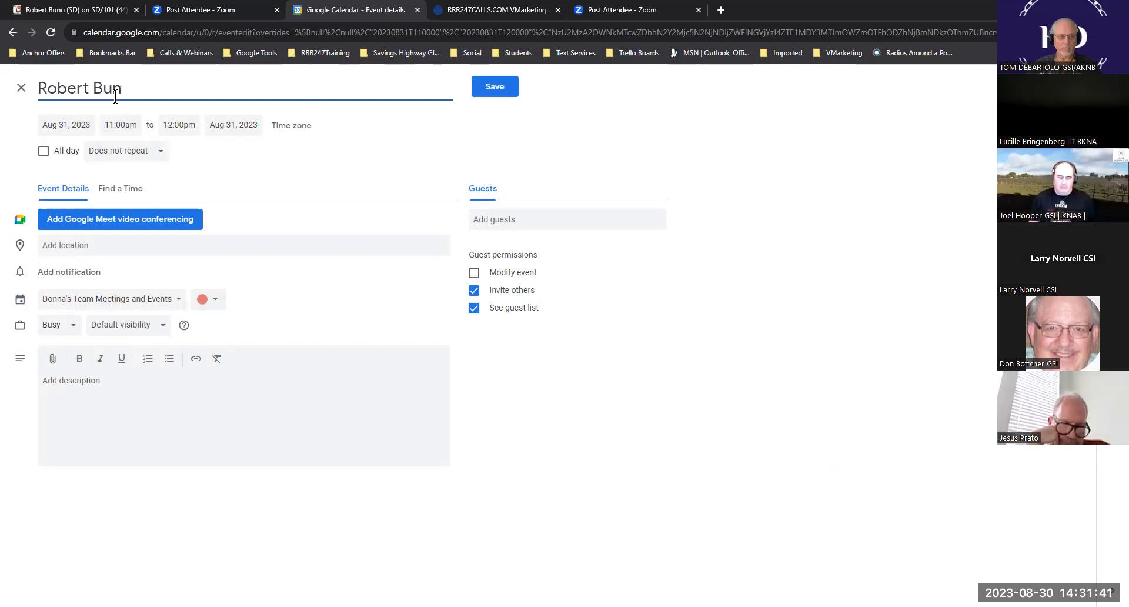
{"action": "left_click", "coordinate": [188, 124]}
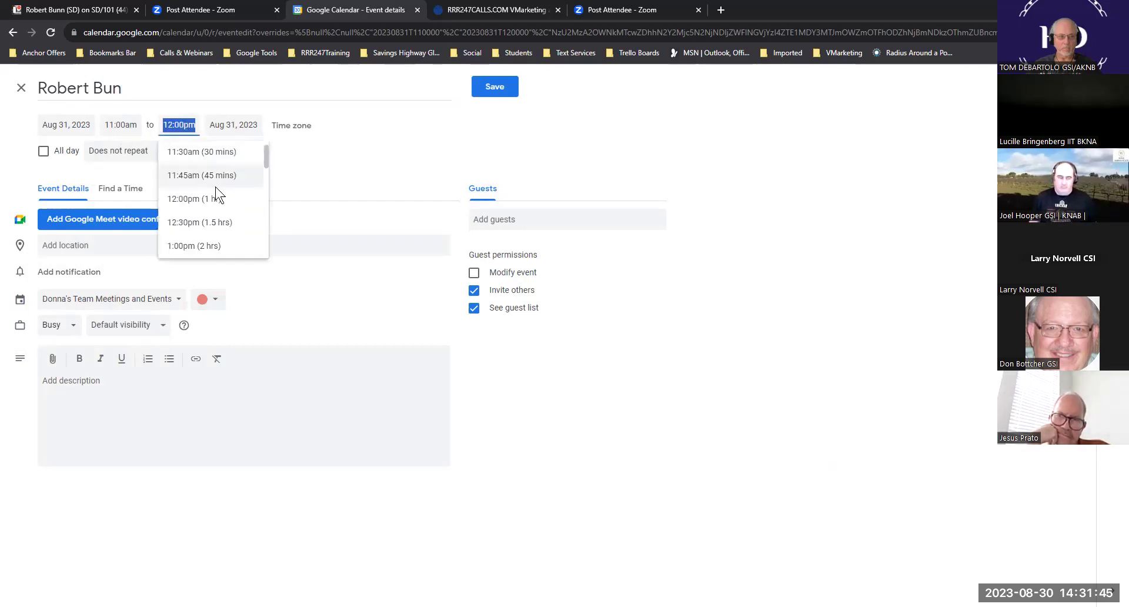
{"action": "left_click", "coordinate": [202, 245]}
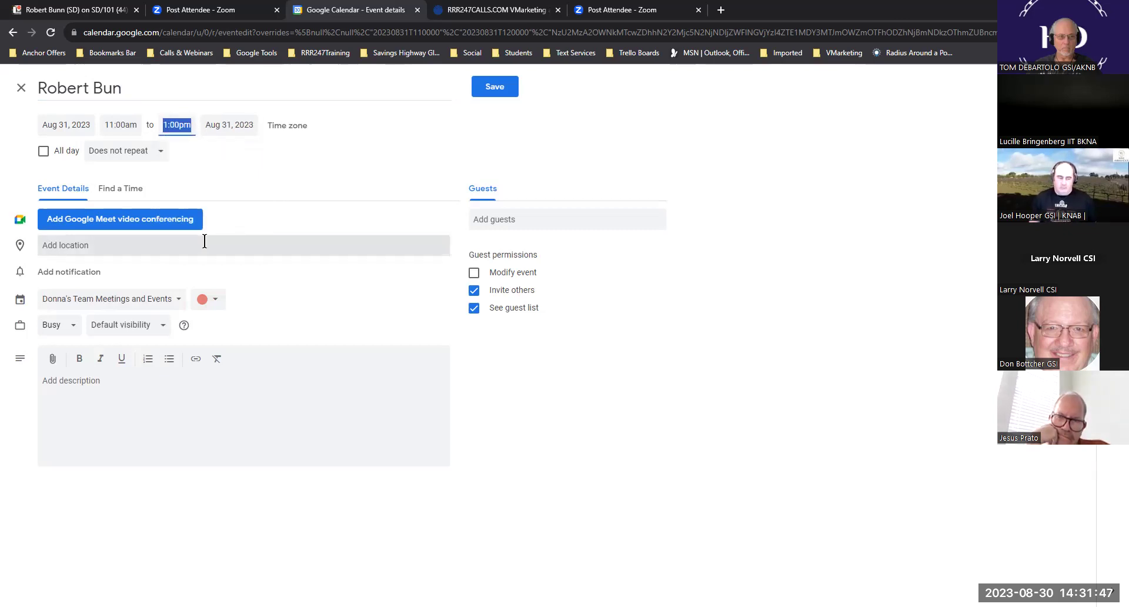
{"action": "left_click", "coordinate": [215, 302]}
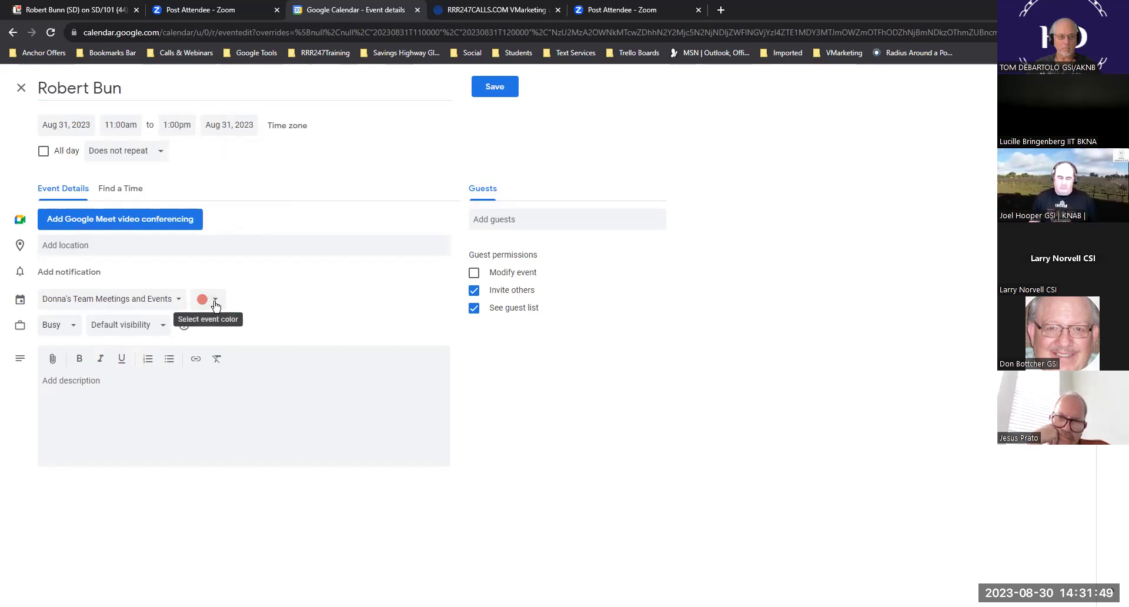
{"action": "left_click", "coordinate": [215, 303]}
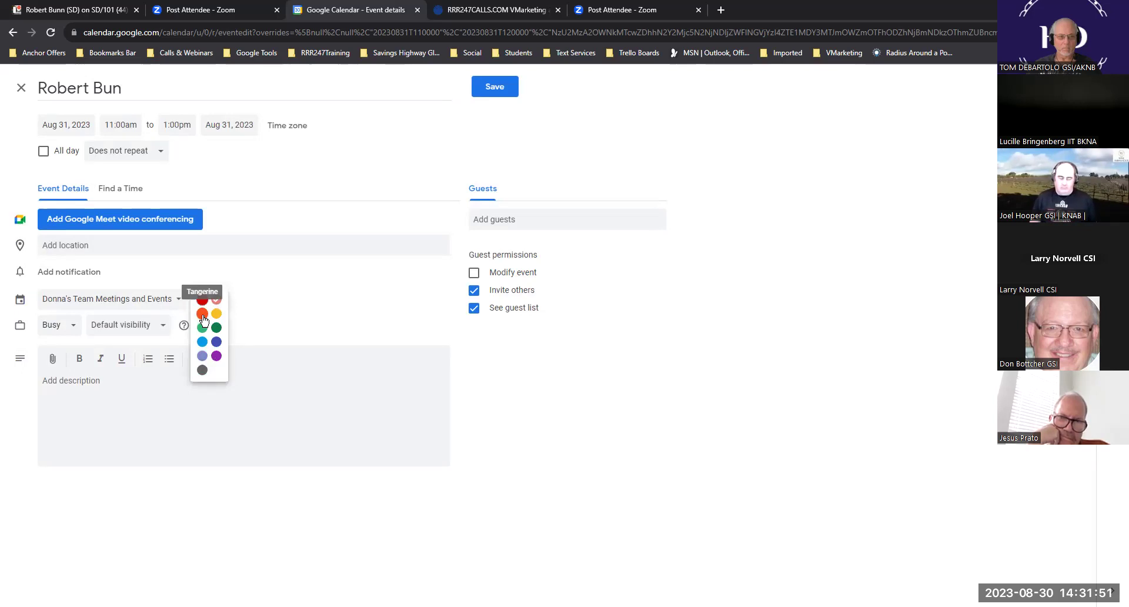
{"action": "left_click", "coordinate": [203, 315]}
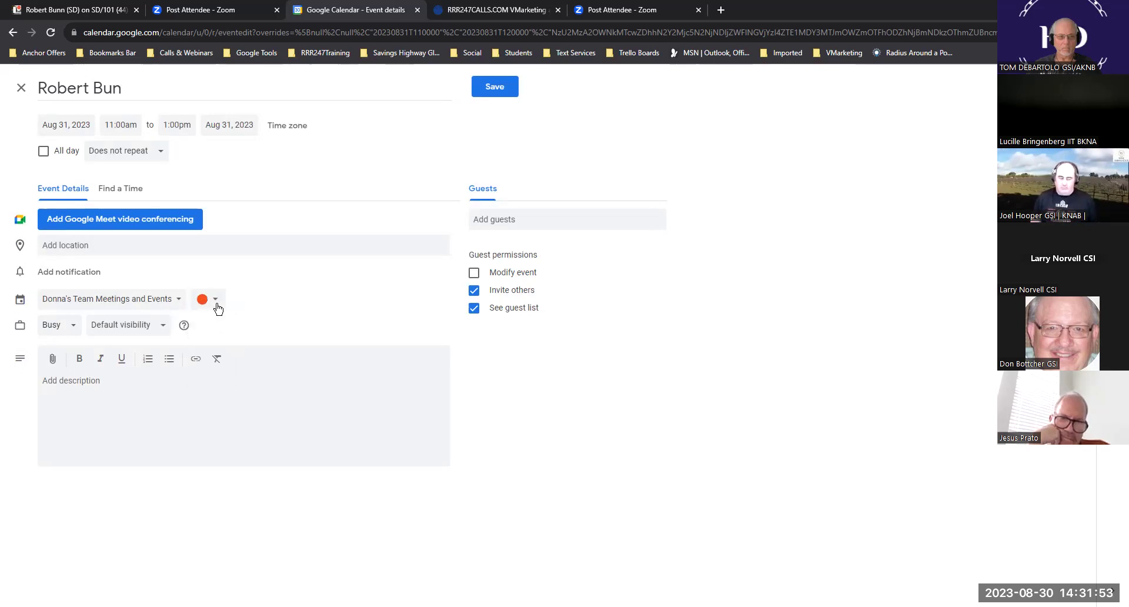
{"action": "left_click", "coordinate": [81, 381]}
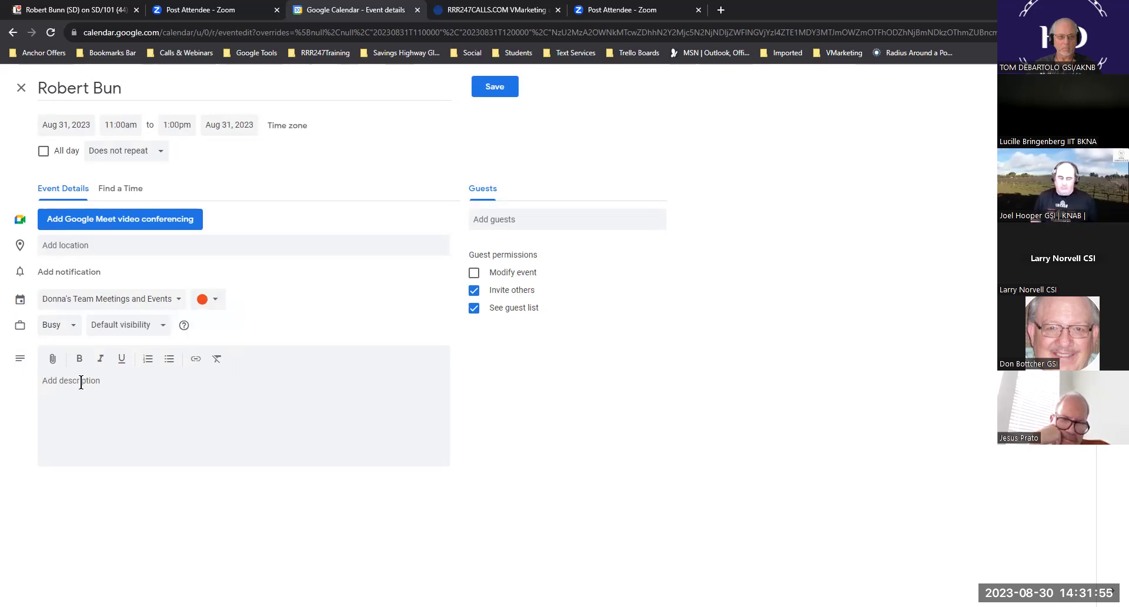
- Paste the Trello card link into the description, add a short BRT note, and save
{"action": "key", "text": "ctrl+v"}
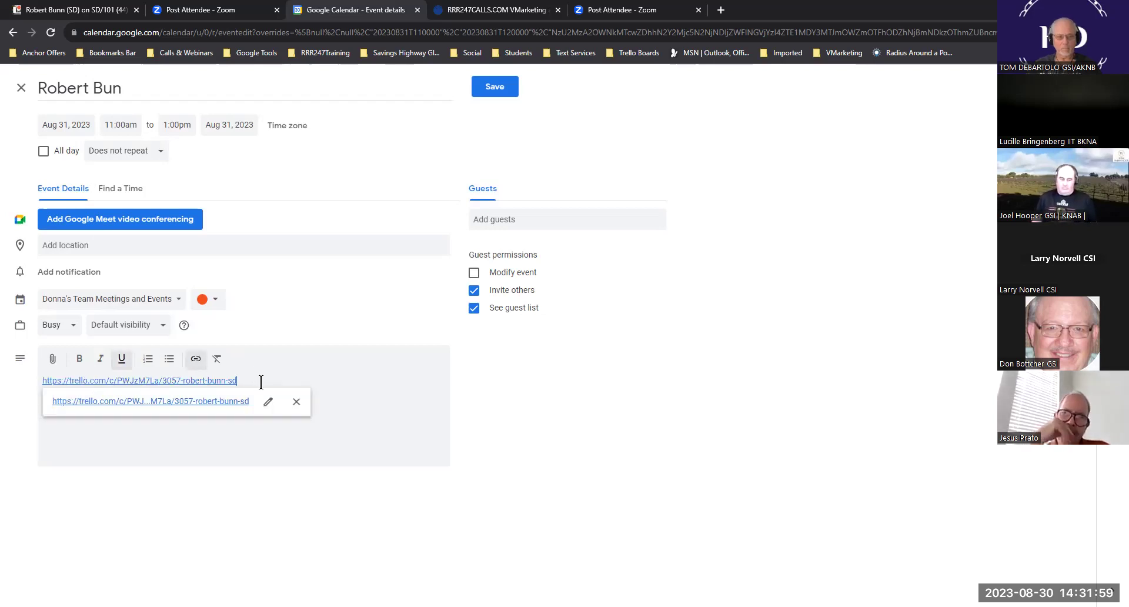
{"action": "key", "text": "Return"}
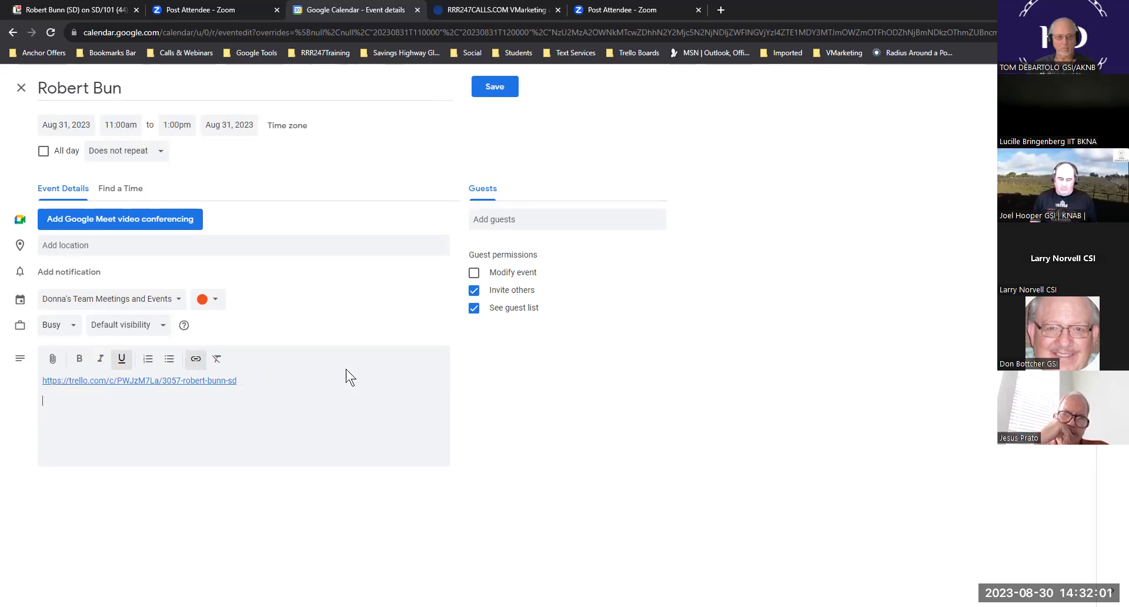
{"action": "type", "text": "BRT"}
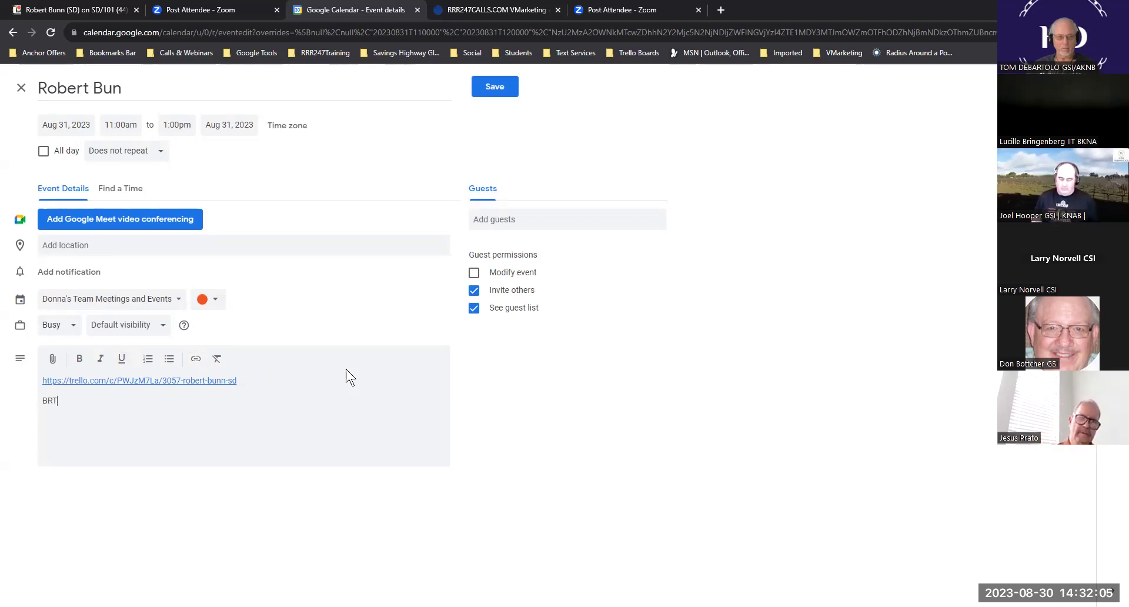
{"action": "type", "text": " For"}
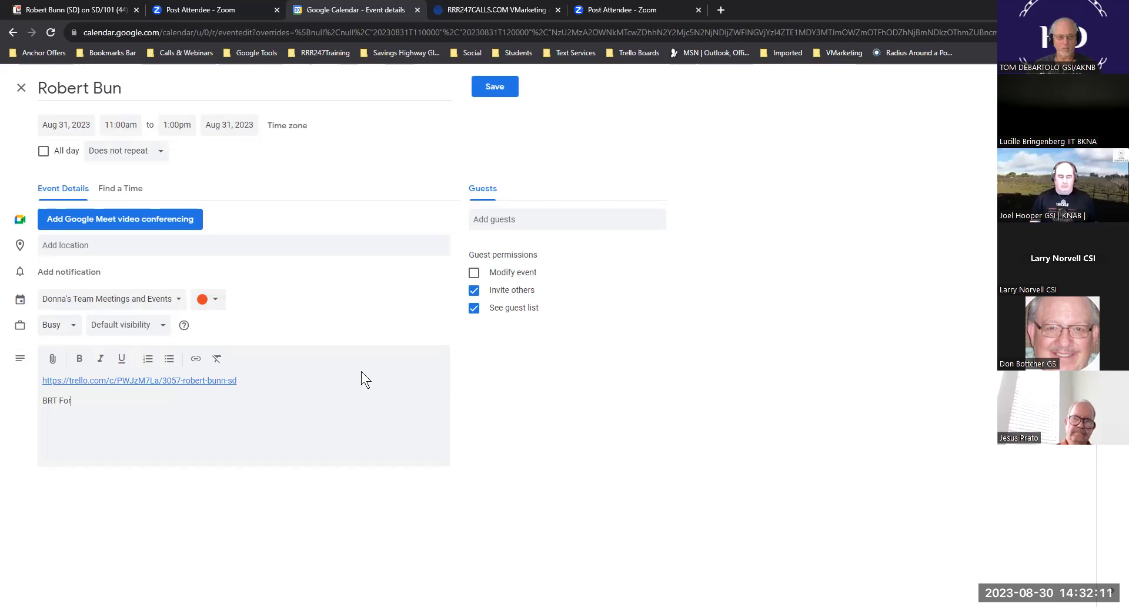
{"action": "type", "text": " Robert"}
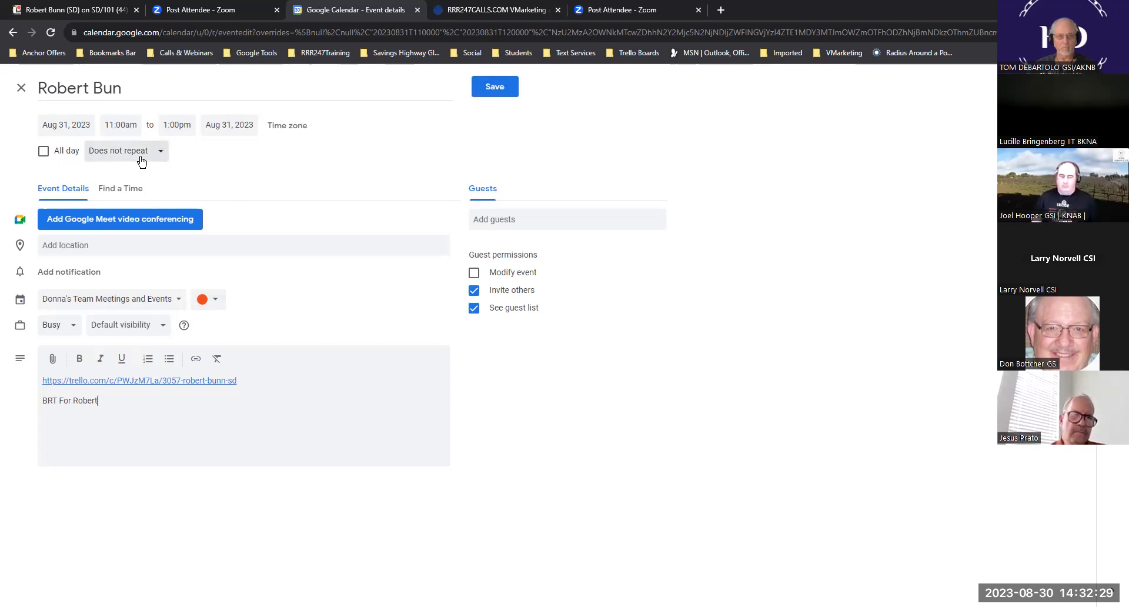
{"action": "left_click", "coordinate": [503, 89]}
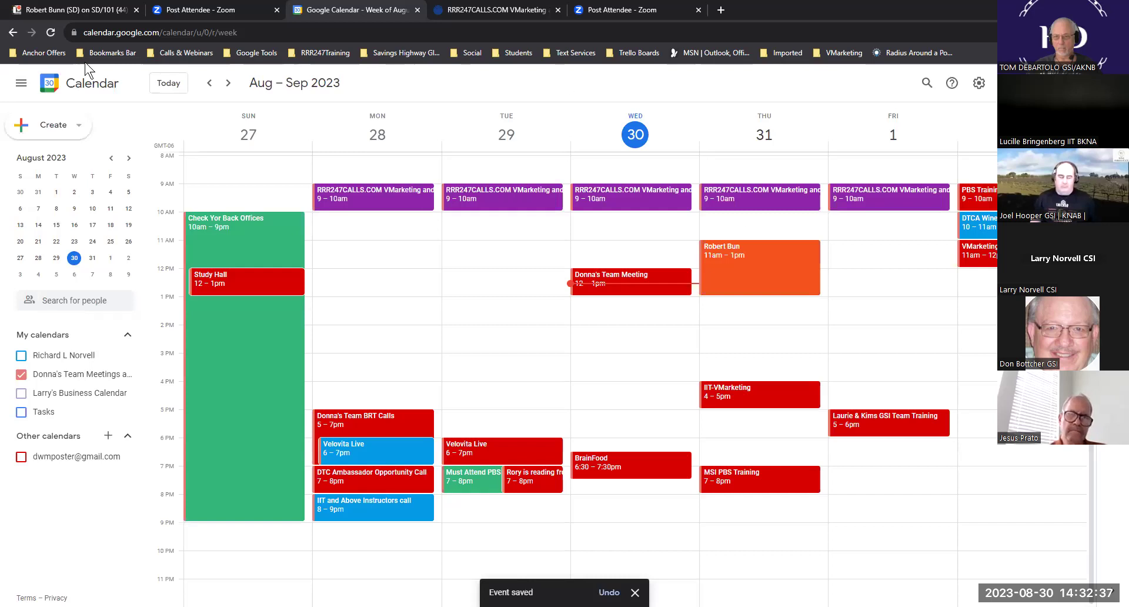
- Close the old Trello tab and open the client's card via the Thursday event's link
{"action": "left_click", "coordinate": [137, 11]}
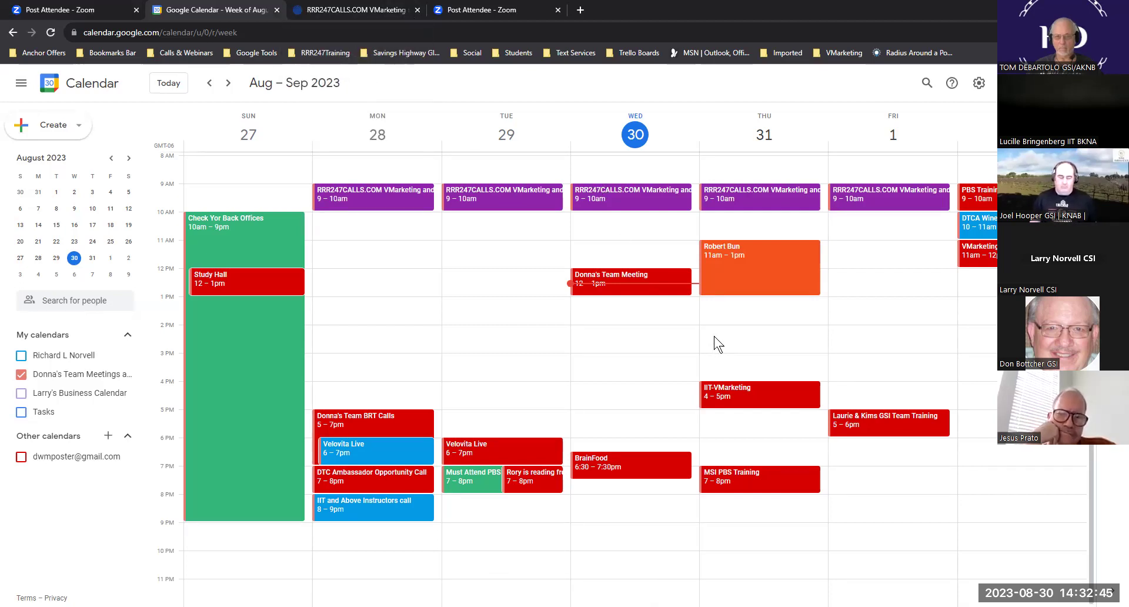
{"action": "left_click", "coordinate": [757, 265]}
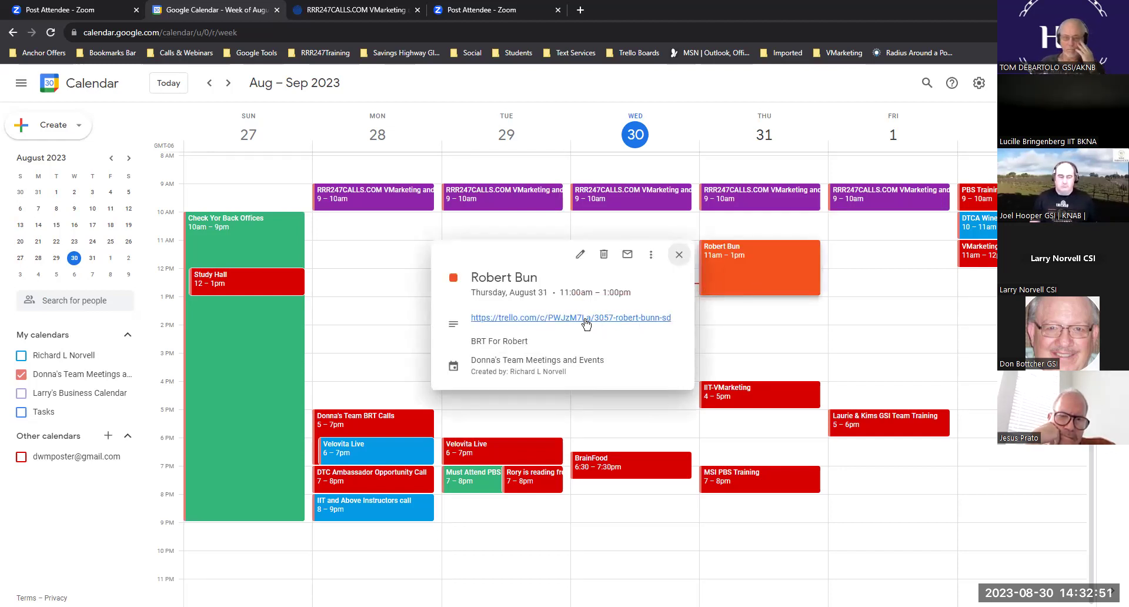
{"action": "left_click", "coordinate": [534, 319]}
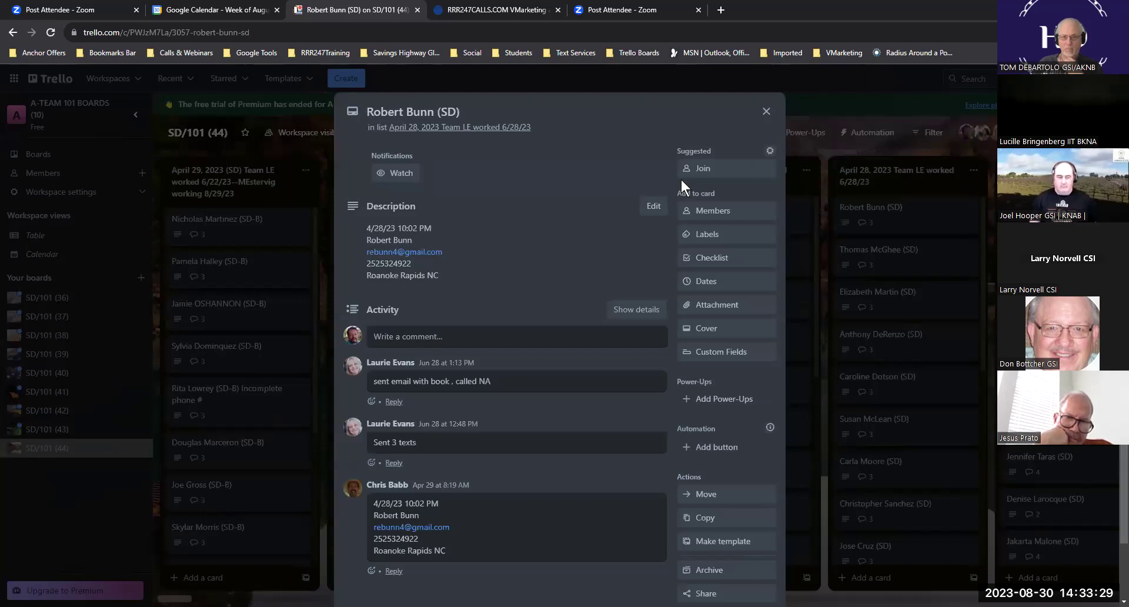
- Create and save the client's 'Session 1' event on Friday, Sep 1, 1–2pm, on the team meetings calendar
{"action": "left_click", "coordinate": [204, 13]}
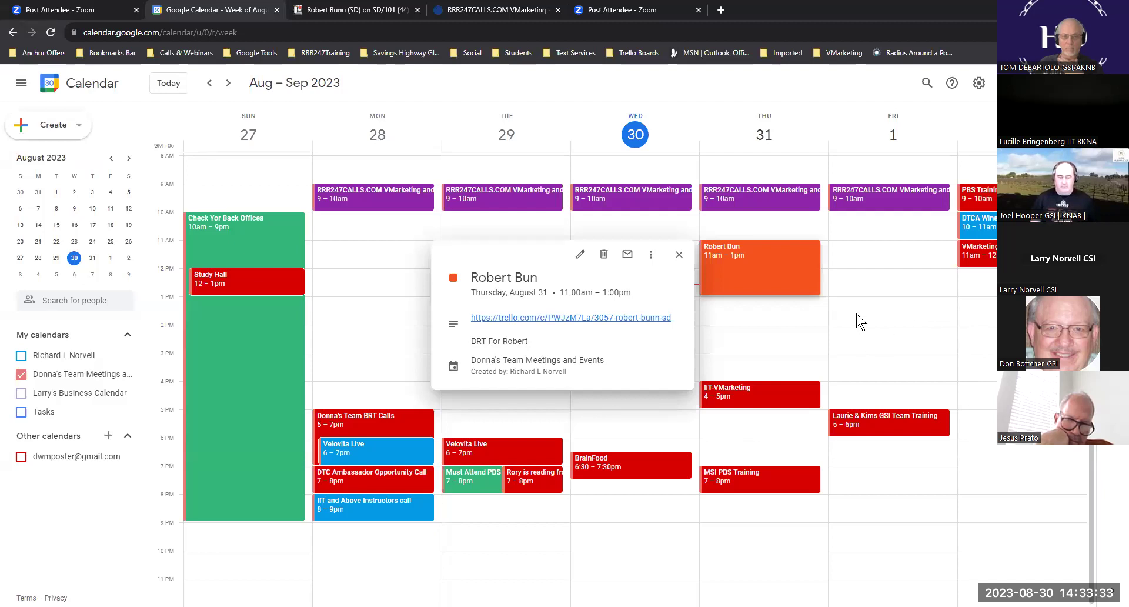
{"action": "left_click", "coordinate": [865, 315]}
{"action": "double_click", "coordinate": [865, 315]}
{"action": "type", "text": "Jane "}
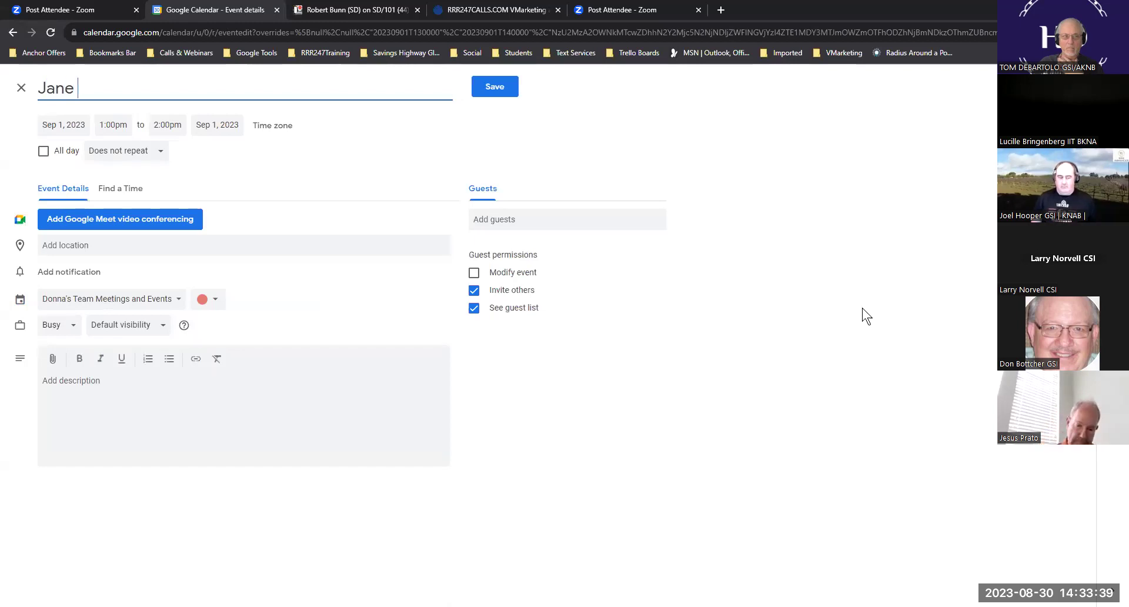
{"action": "type", "text": "Doe"}
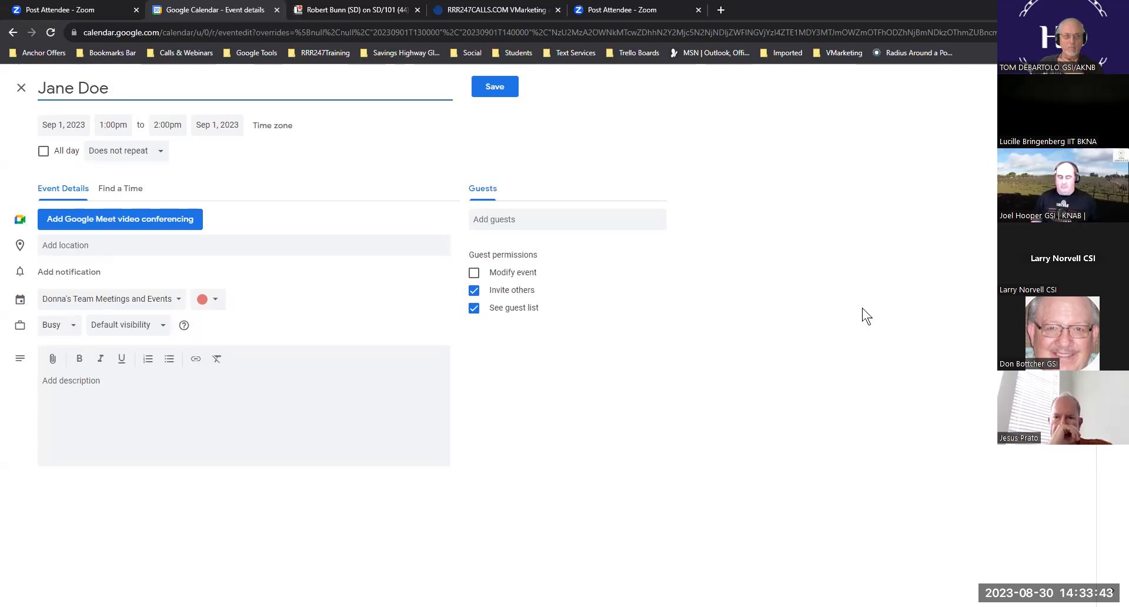
{"action": "type", "text": " Session "}
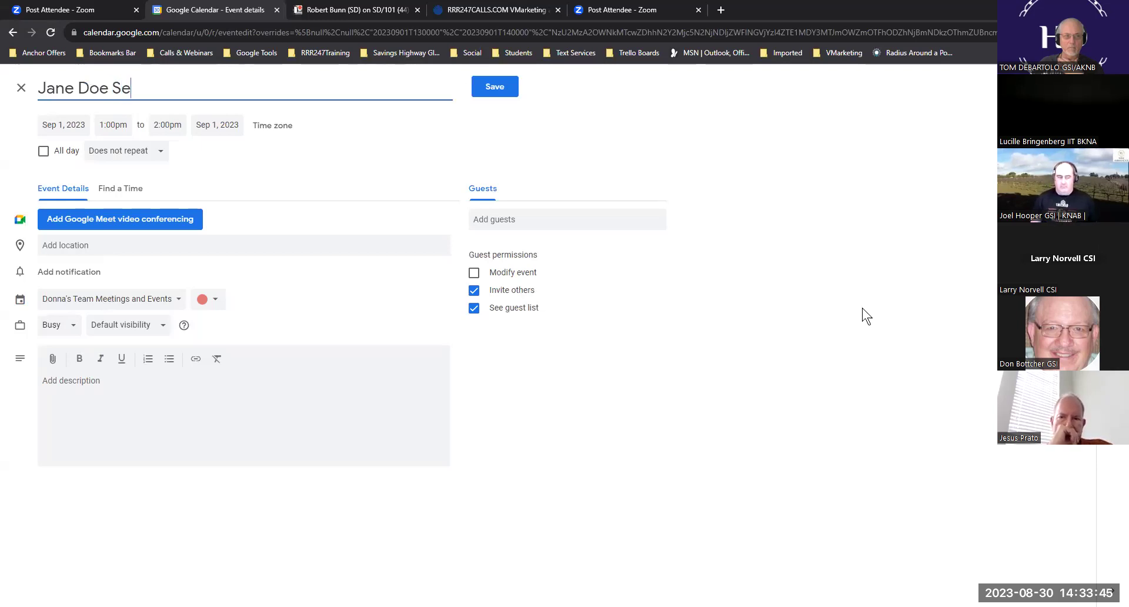
{"action": "type", "text": "1"}
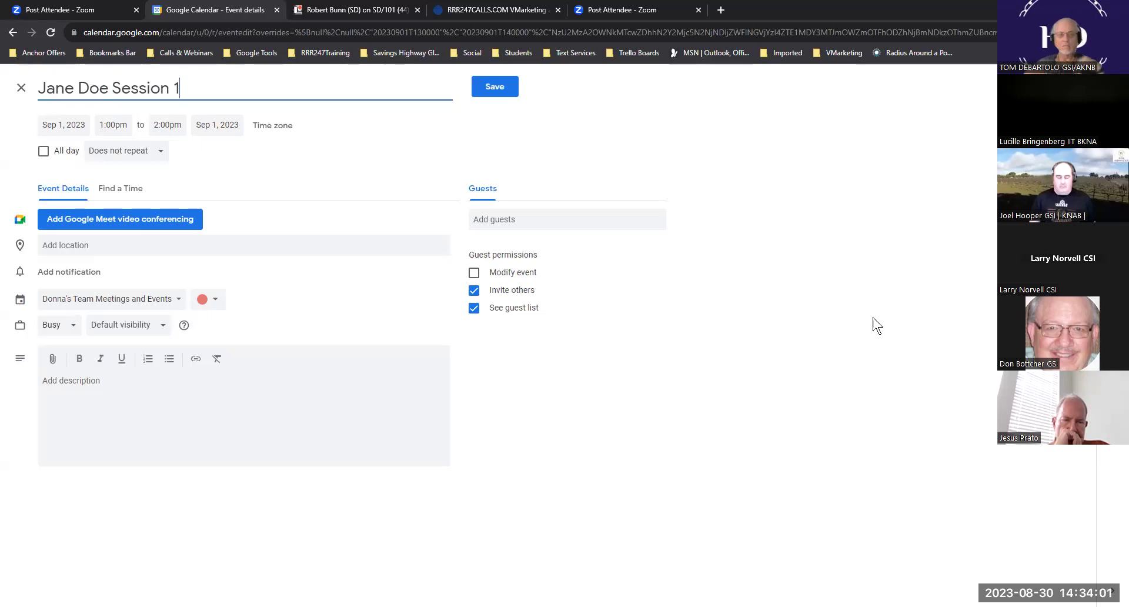
{"action": "key", "text": "ctrl+s"}
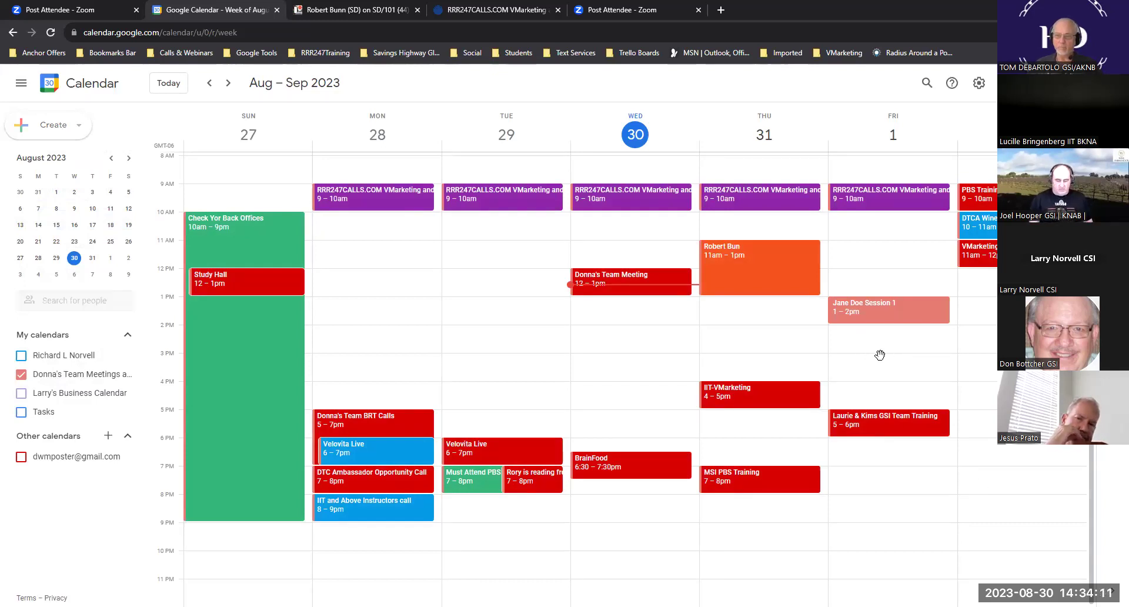
{"action": "left_click_drag", "start_coordinate": [875, 344], "coordinate": [887, 366]}
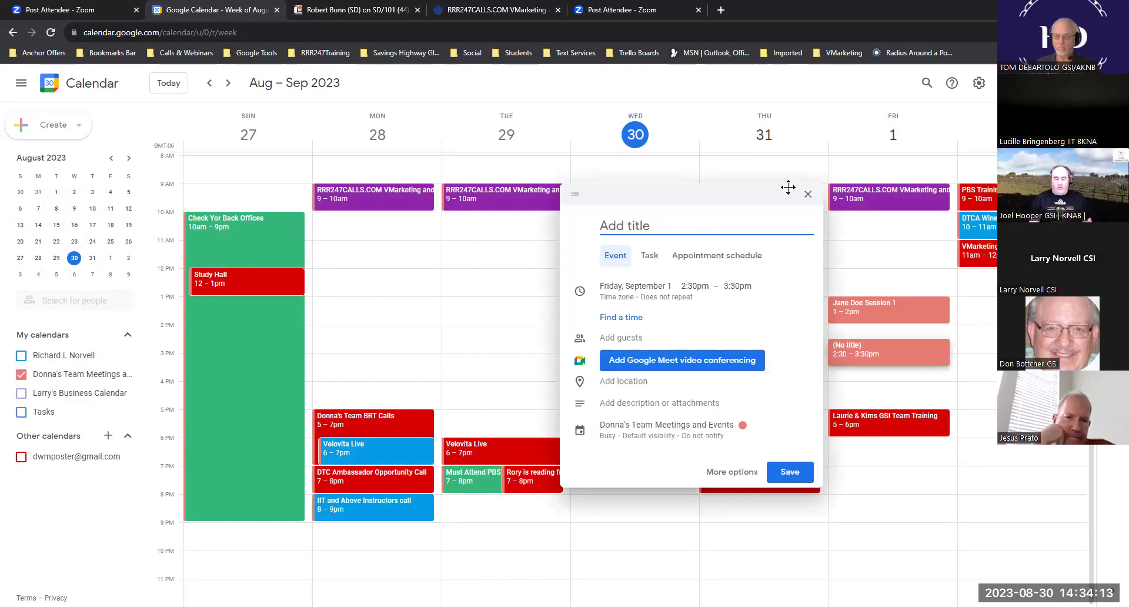
{"action": "left_click", "coordinate": [807, 194]}
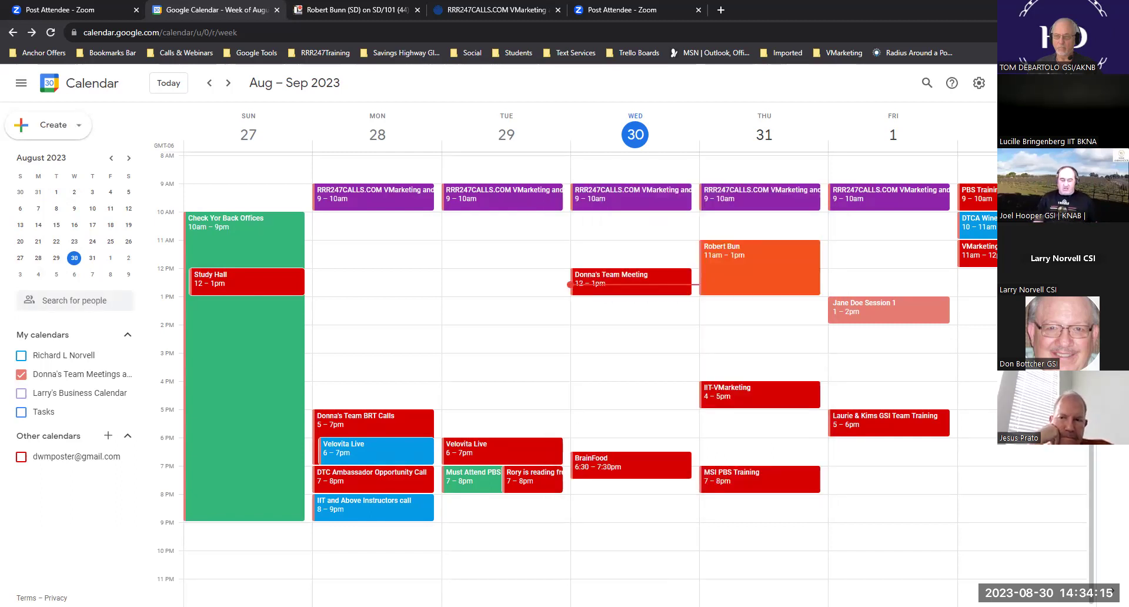
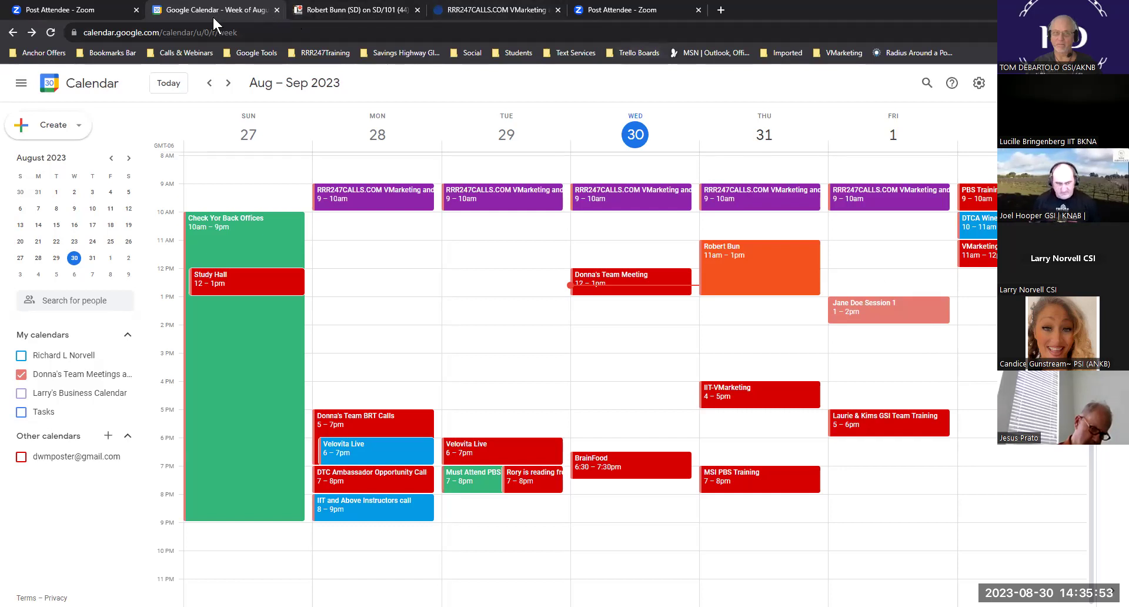
- On the lead's Trello card, choose a different destination board and select the end of its web address
{"action": "left_click", "coordinate": [362, 7]}
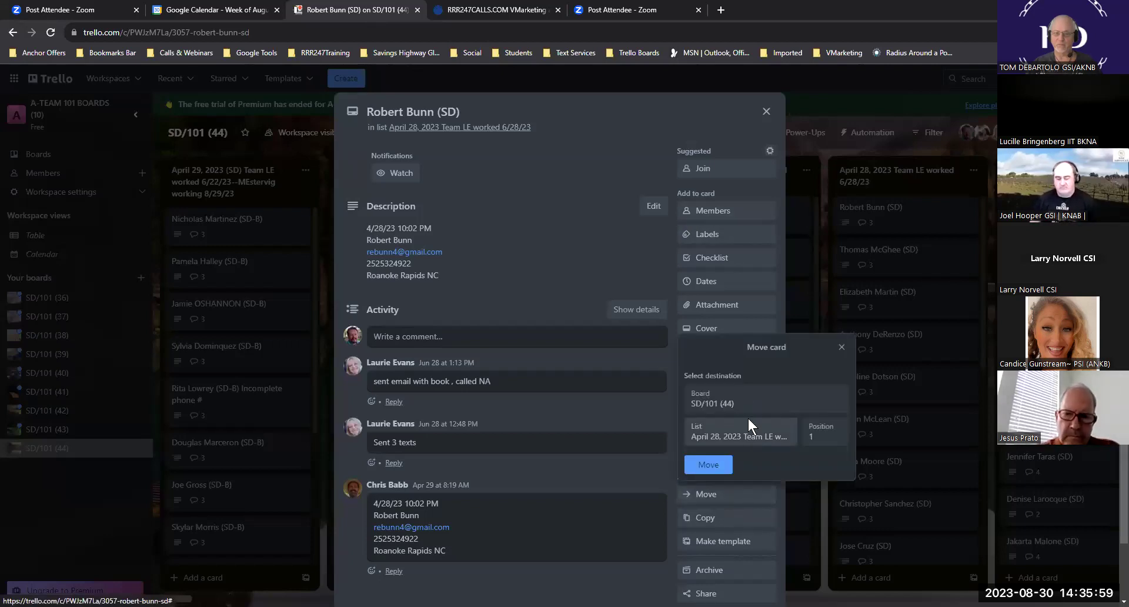
{"action": "left_click", "coordinate": [726, 396]}
{"action": "scroll", "coordinate": [612, 280], "scroll_direction": "down", "scroll_amount": 15}
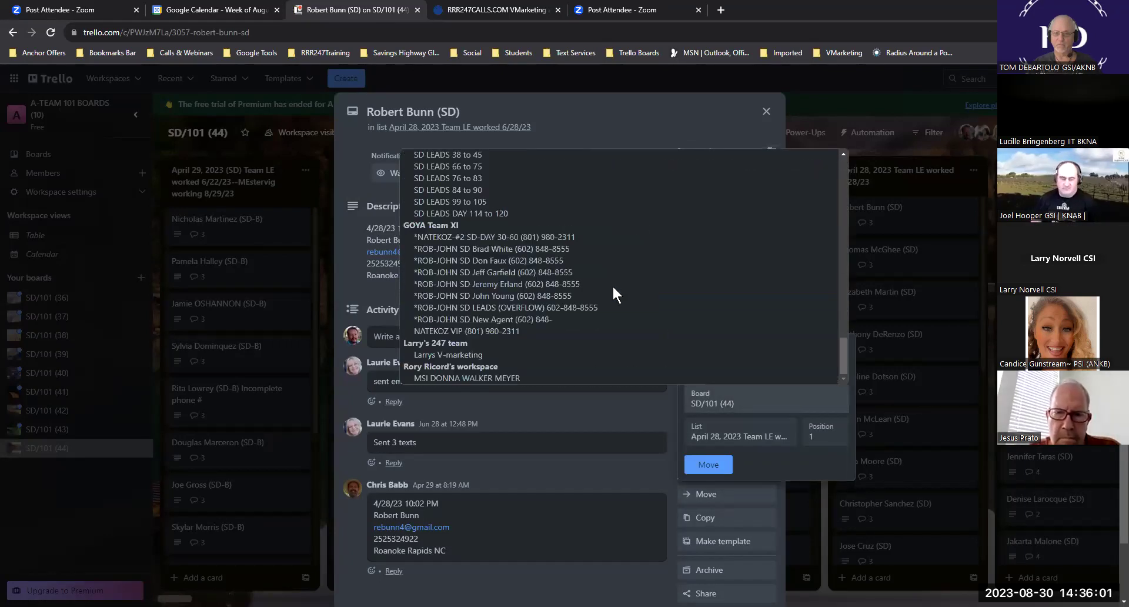
{"action": "left_click", "coordinate": [531, 372]}
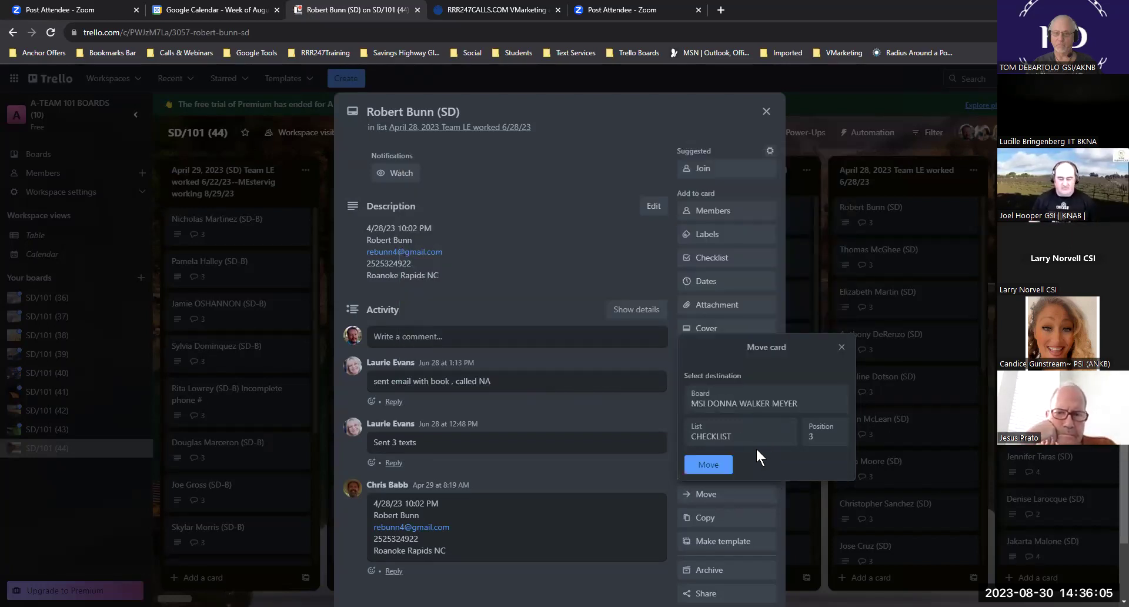
{"action": "left_click_drag", "start_coordinate": [267, 33], "coordinate": [81, 34]}
{"action": "key", "text": "ctrl+c"}
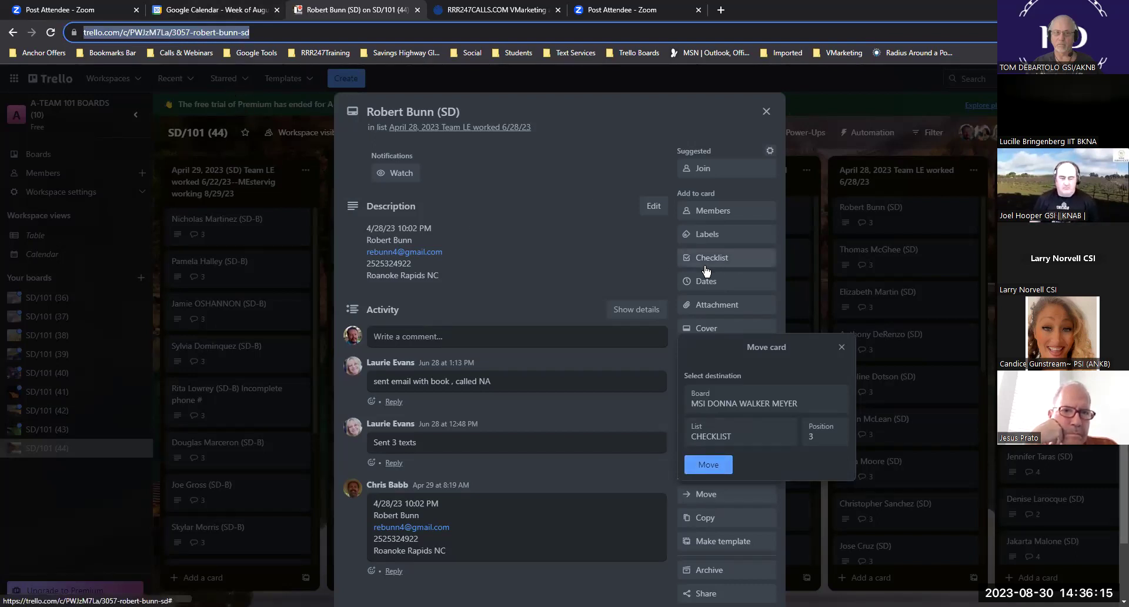
- Back in the calendar, follow Thursday 11am event's Trello link to the SD/101 (44) board
{"action": "left_click", "coordinate": [242, 9]}
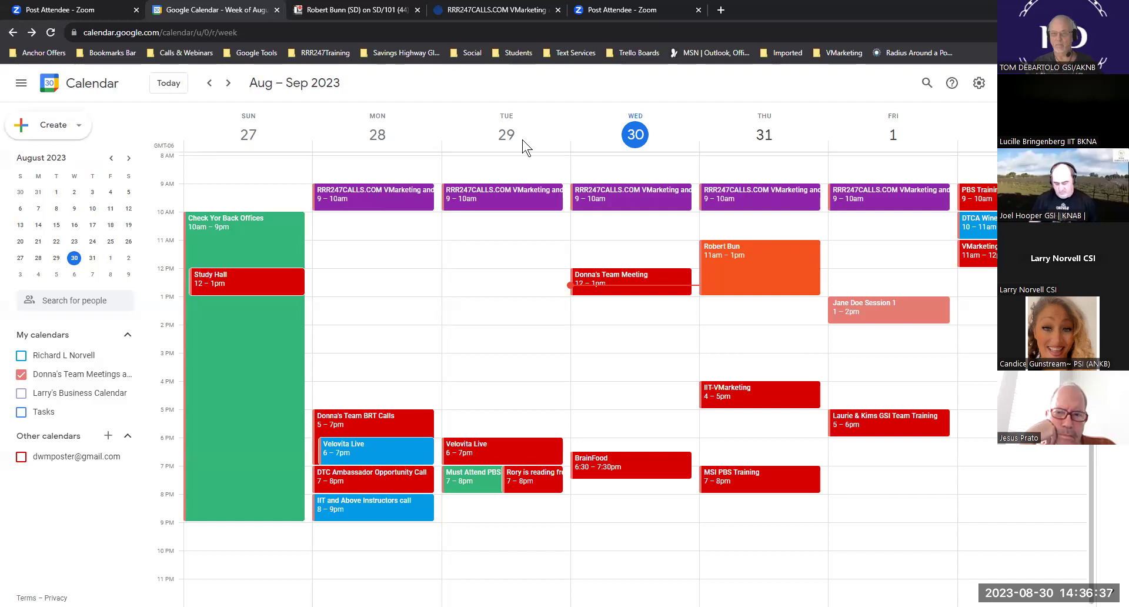
{"action": "left_click", "coordinate": [744, 252]}
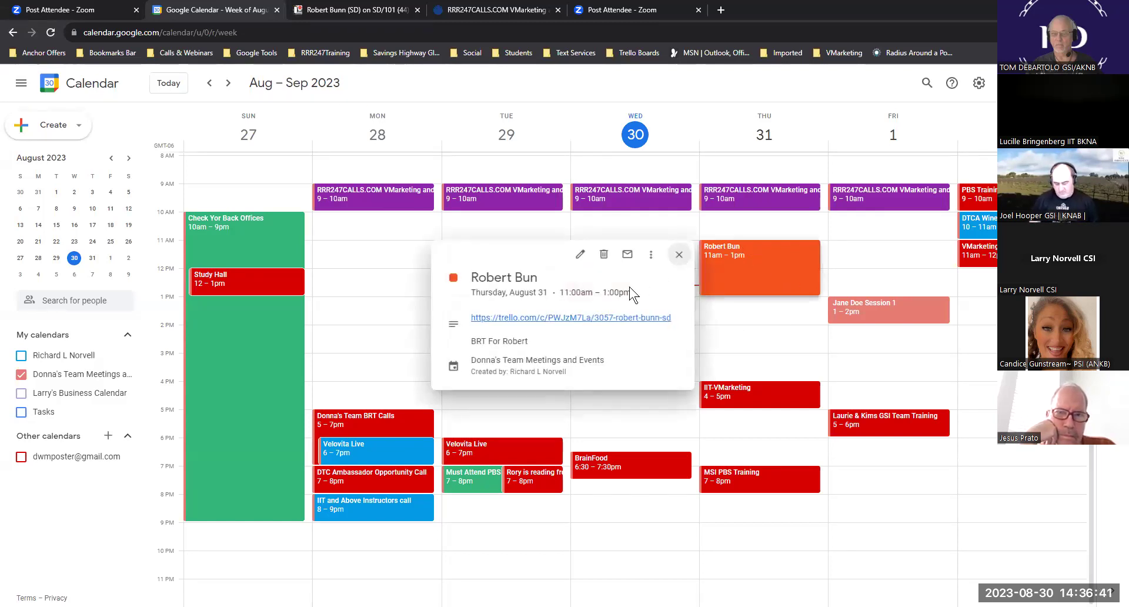
{"action": "left_click", "coordinate": [586, 318]}
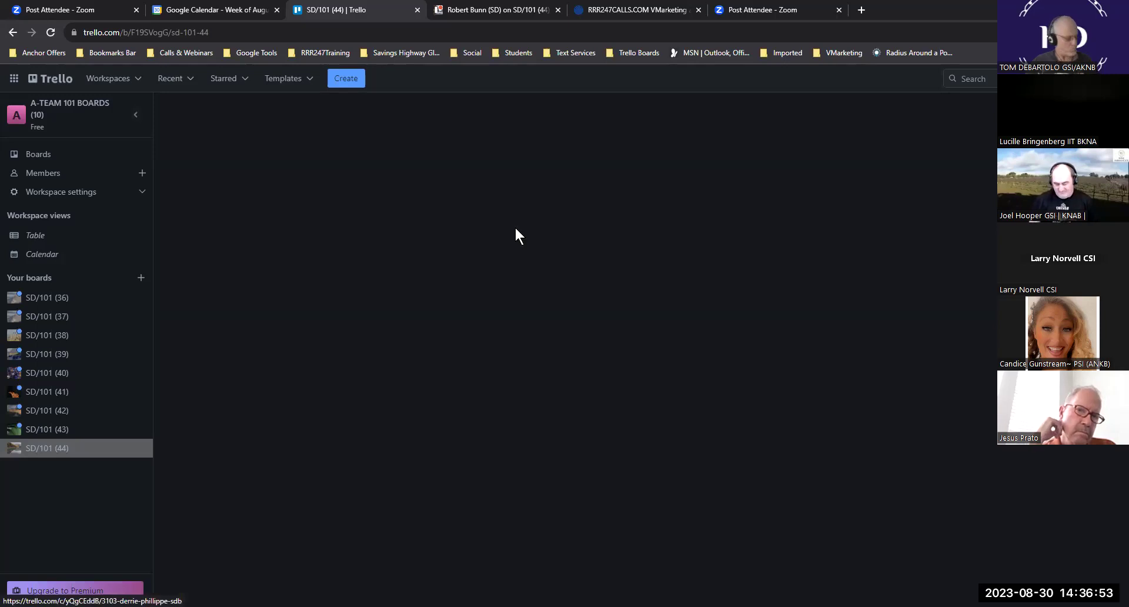
- Open the lead's card, select its contact e-mail address, and start a new tab with the Google Tools bookmarks
{"action": "left_click", "coordinate": [375, 220]}
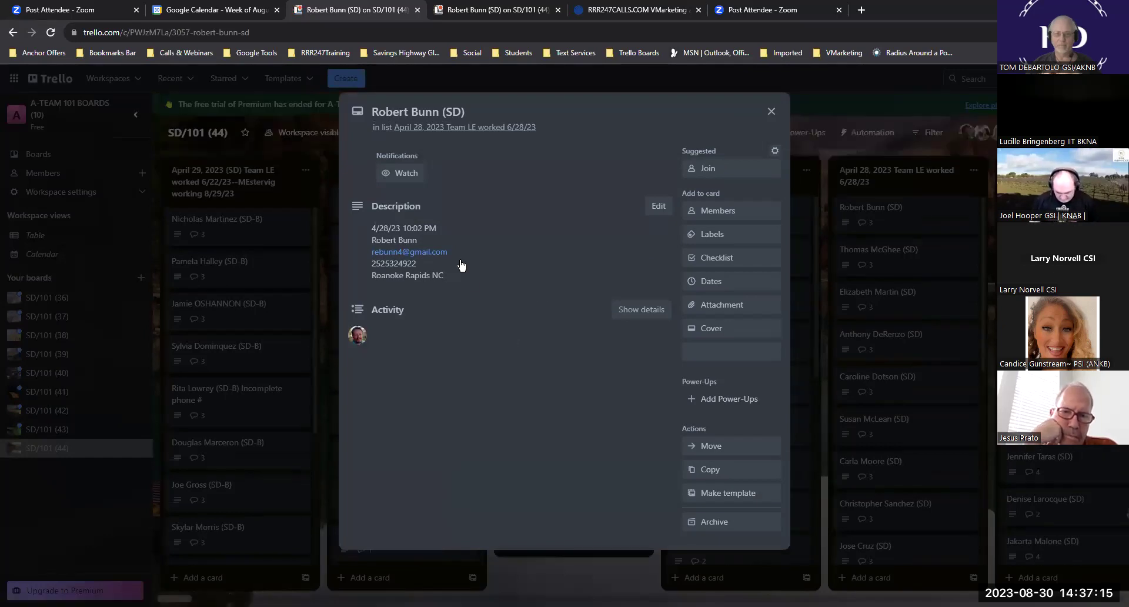
{"action": "left_click_drag", "start_coordinate": [443, 252], "coordinate": [365, 252]}
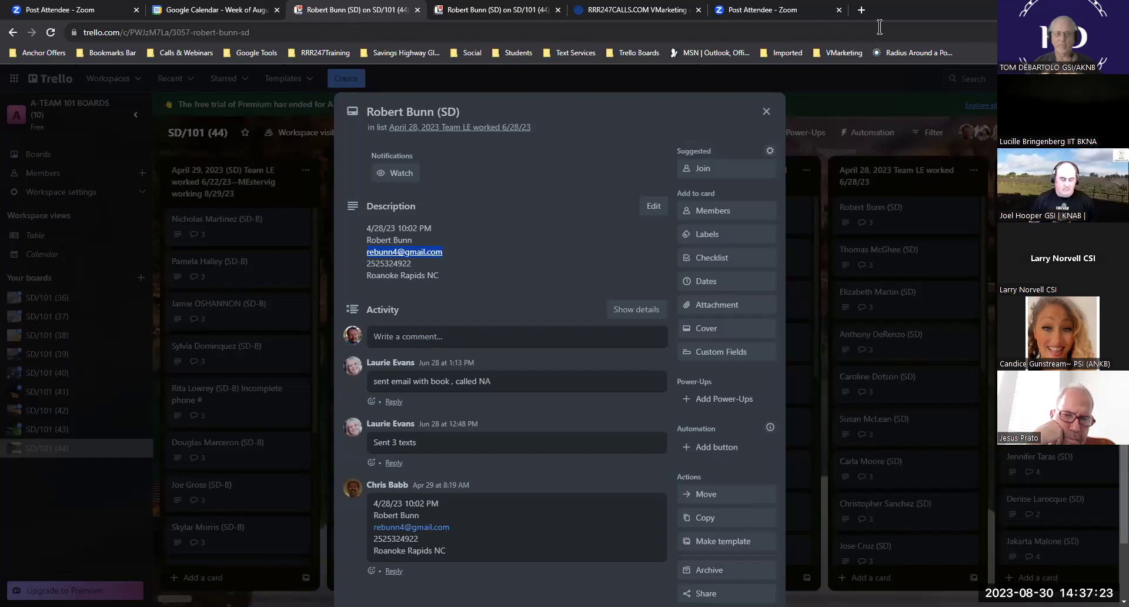
{"action": "left_click", "coordinate": [860, 9]}
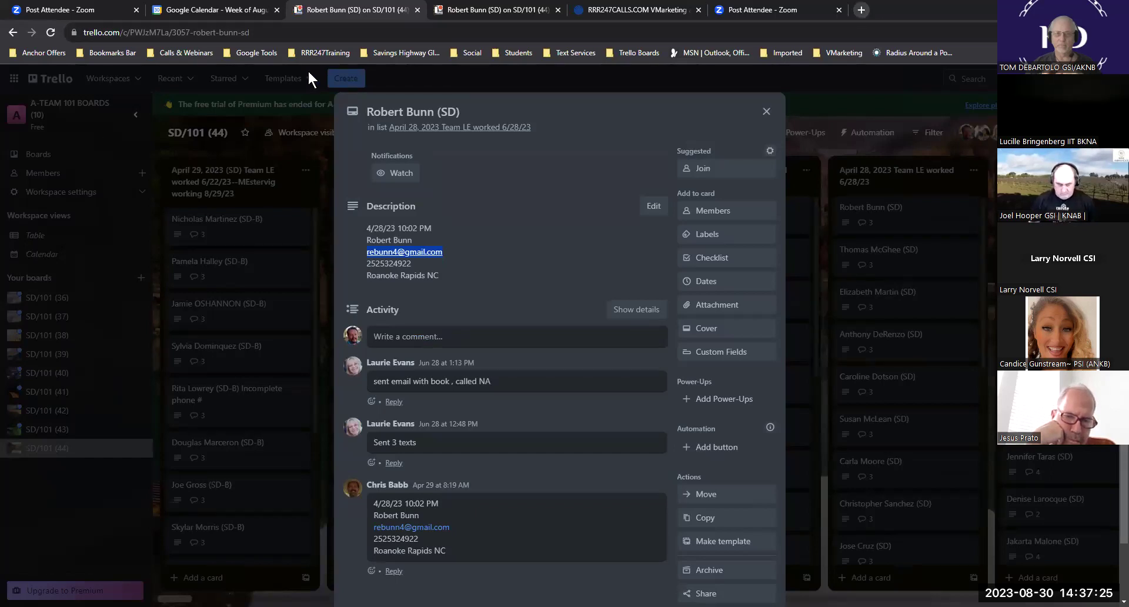
{"action": "left_click", "coordinate": [253, 54]}
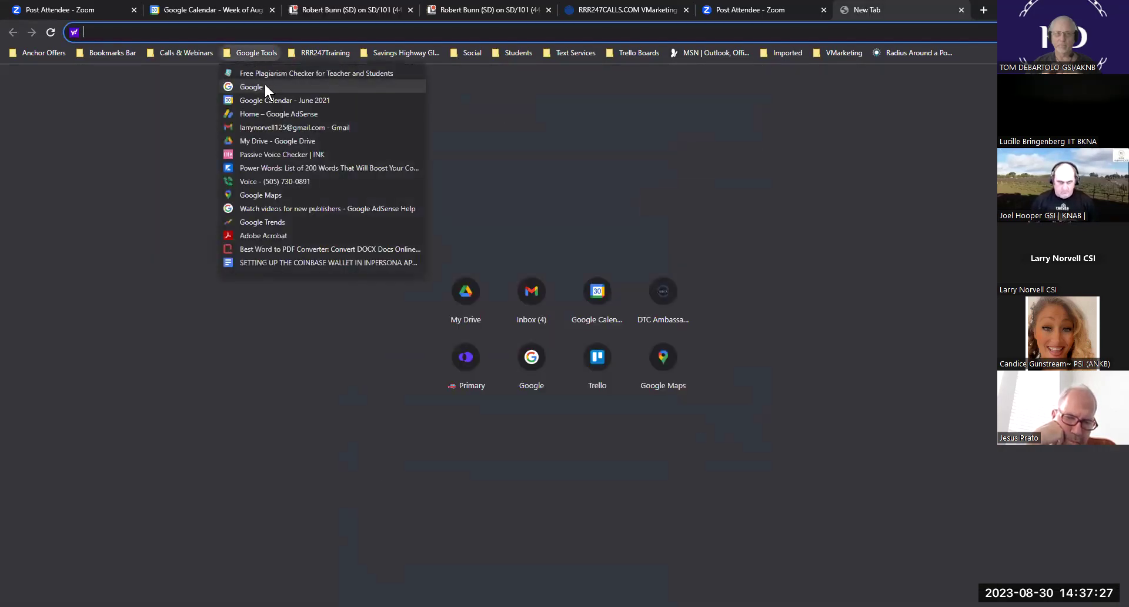
- Open Gmail, start a new message, and clear the Trello link mistakenly pasted as recipient
{"action": "left_click", "coordinate": [271, 129]}
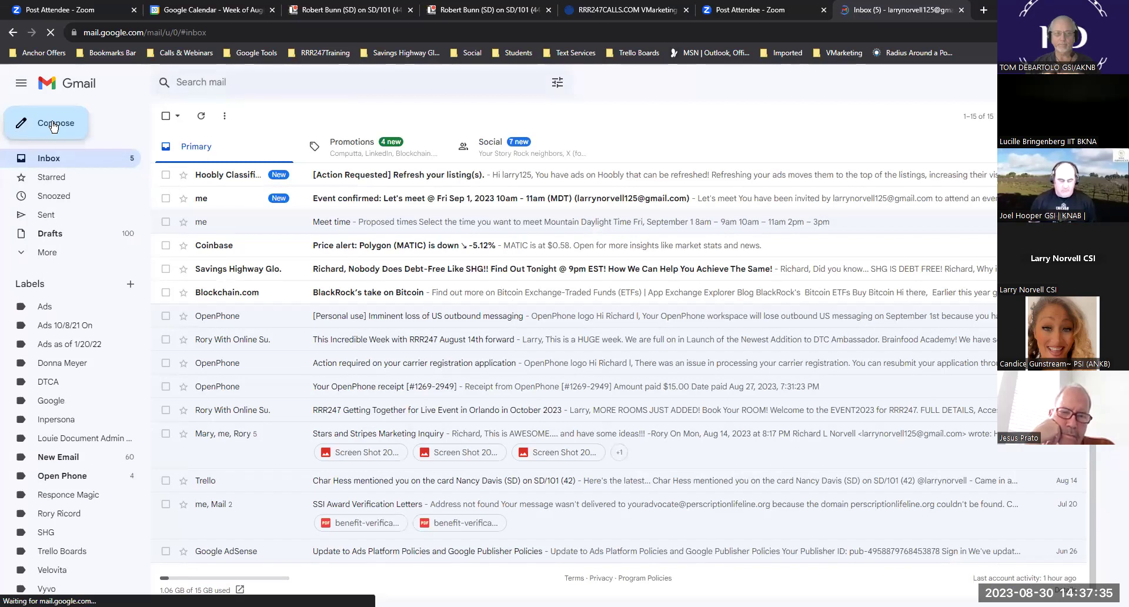
{"action": "left_click", "coordinate": [54, 125]}
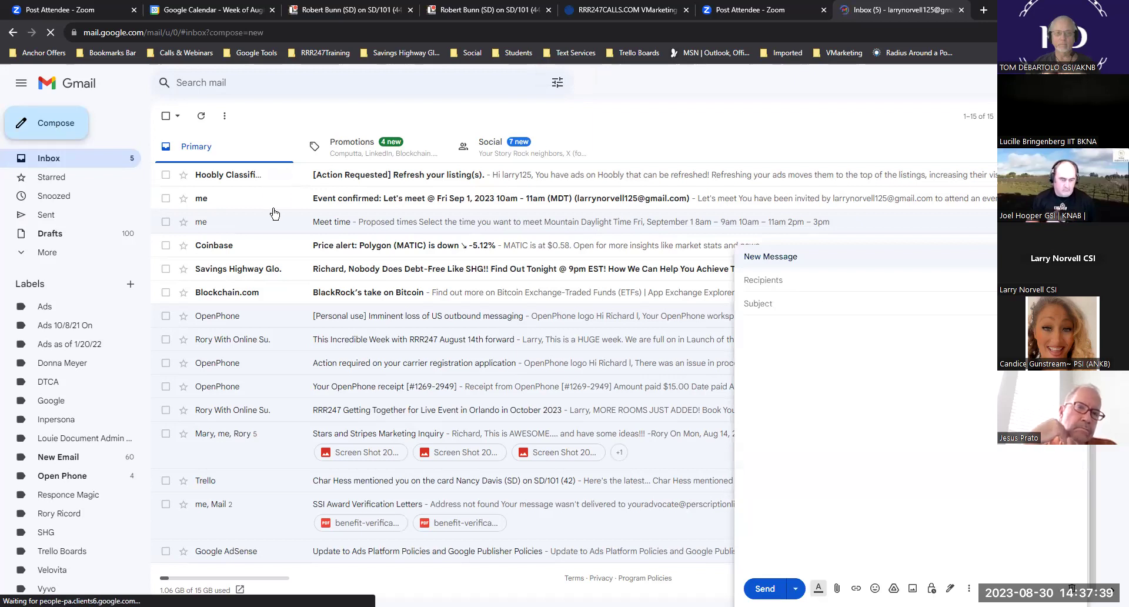
{"action": "left_click", "coordinate": [810, 277]}
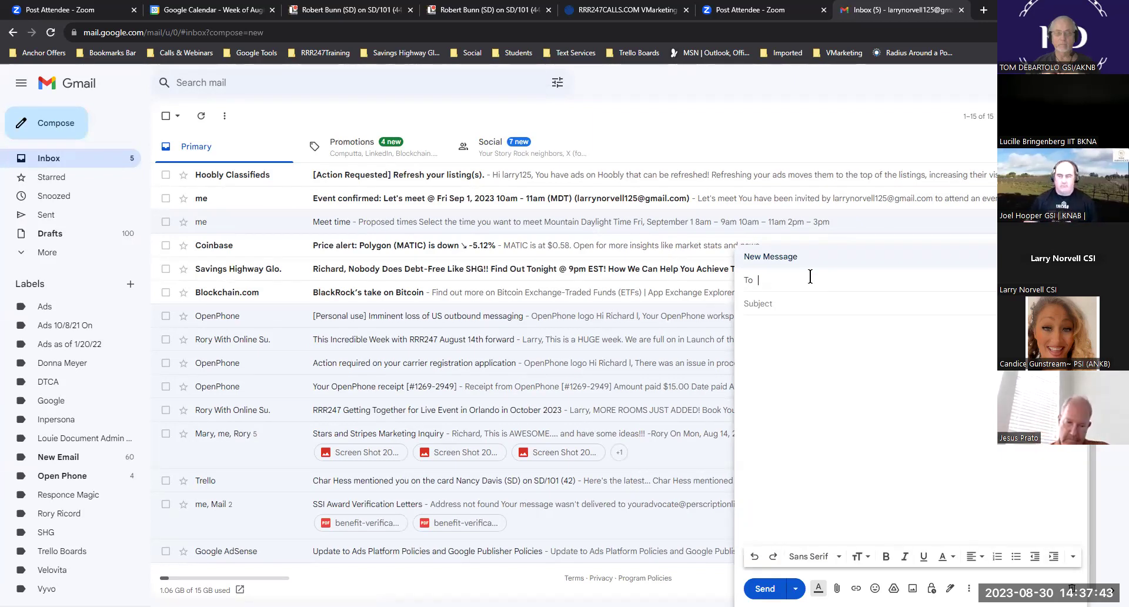
{"action": "key", "text": "ctrl+v"}
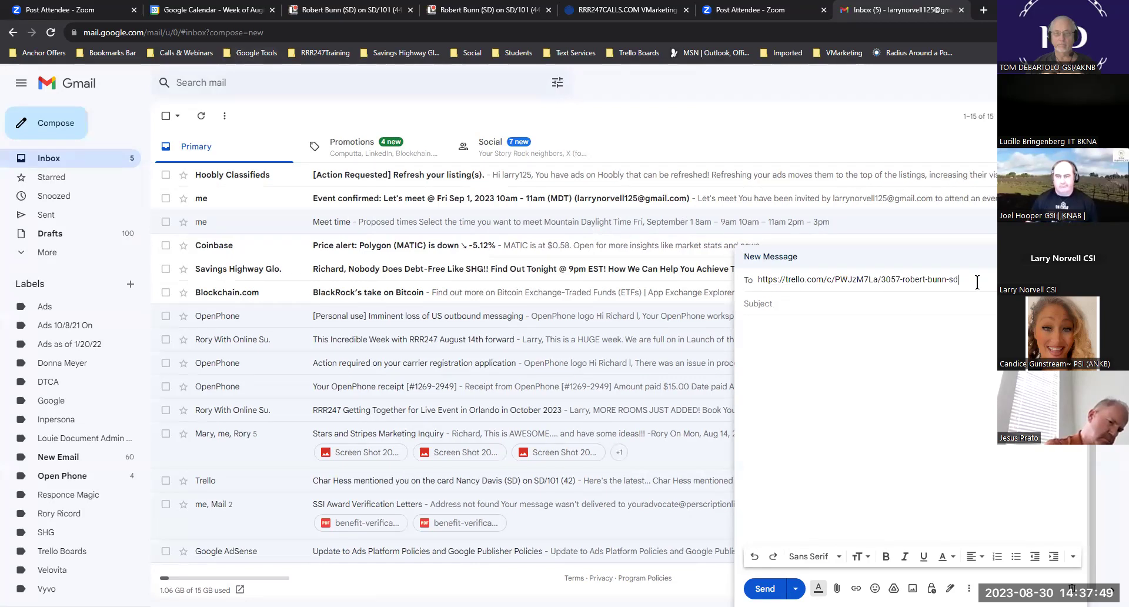
{"action": "left_click_drag", "start_coordinate": [960, 280], "coordinate": [741, 283]}
{"action": "key", "text": "BackSpace"}
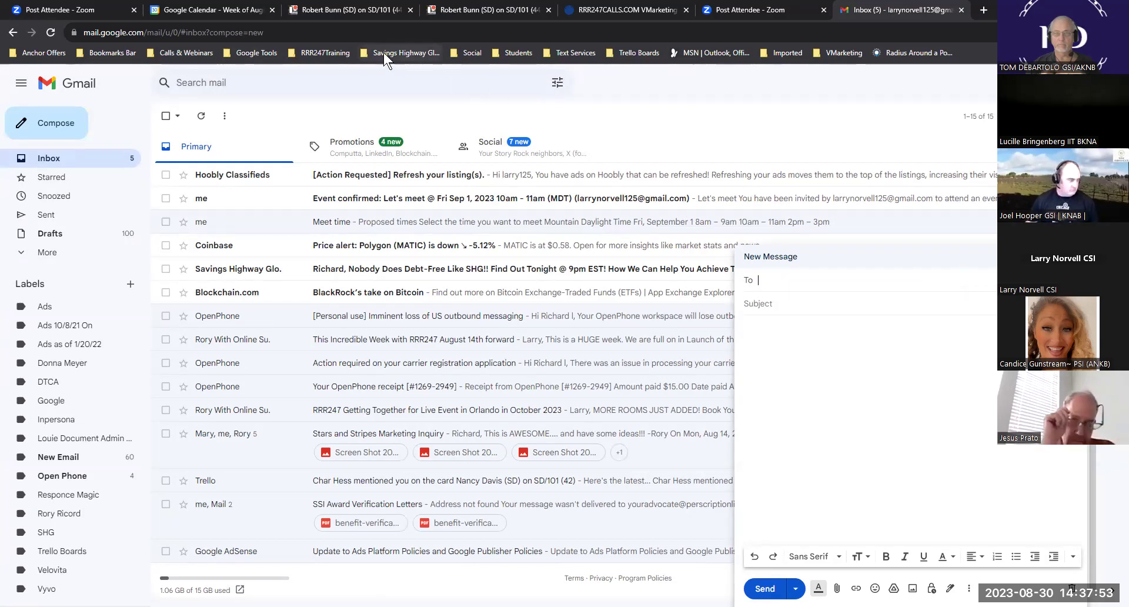
- Copy the contact's e-mail address from the Trello card into the draft's To field
{"action": "left_click", "coordinate": [455, 10]}
{"action": "left_click_drag", "start_coordinate": [452, 259], "coordinate": [364, 252]}
{"action": "key", "text": "ctrl+c"}
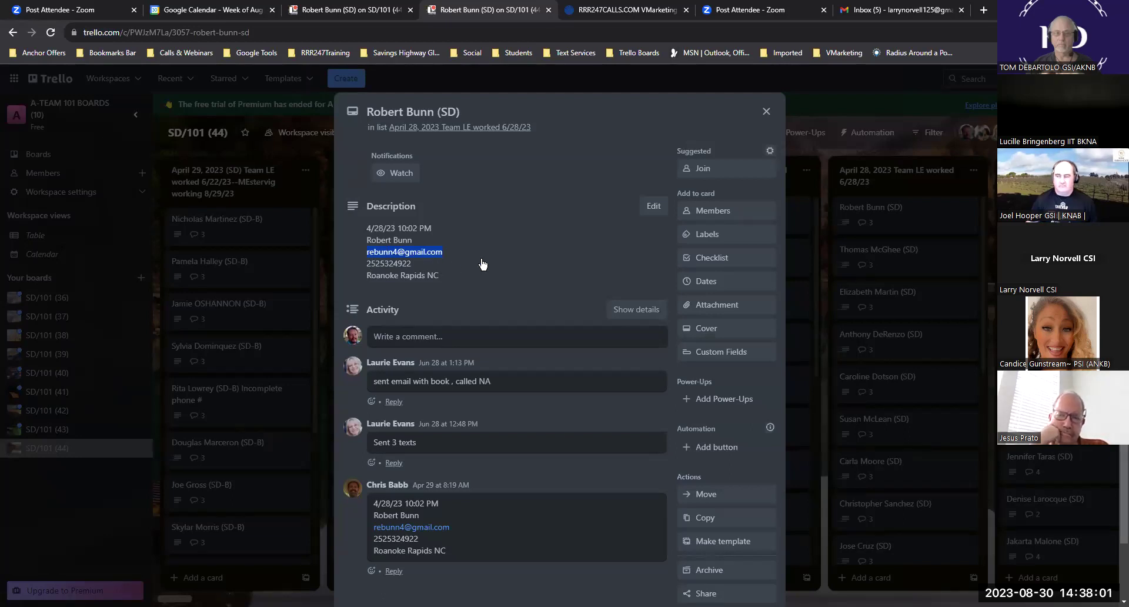
{"action": "left_click", "coordinate": [894, 10]}
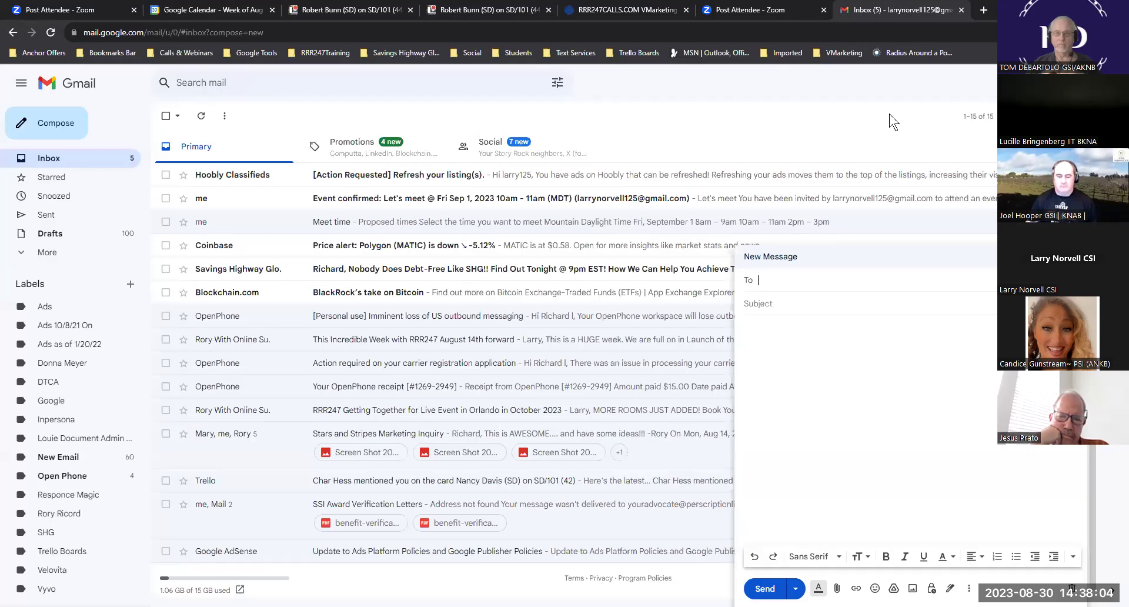
{"action": "left_click", "coordinate": [844, 283]}
{"action": "key", "text": "ctrl+v"}
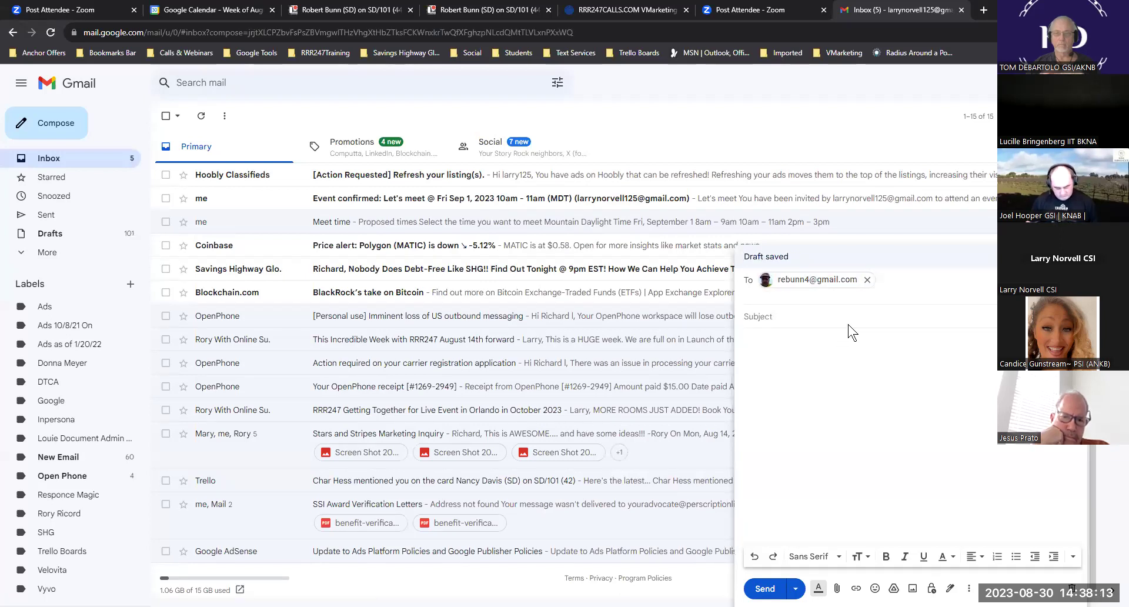
{"action": "left_click", "coordinate": [831, 317]}
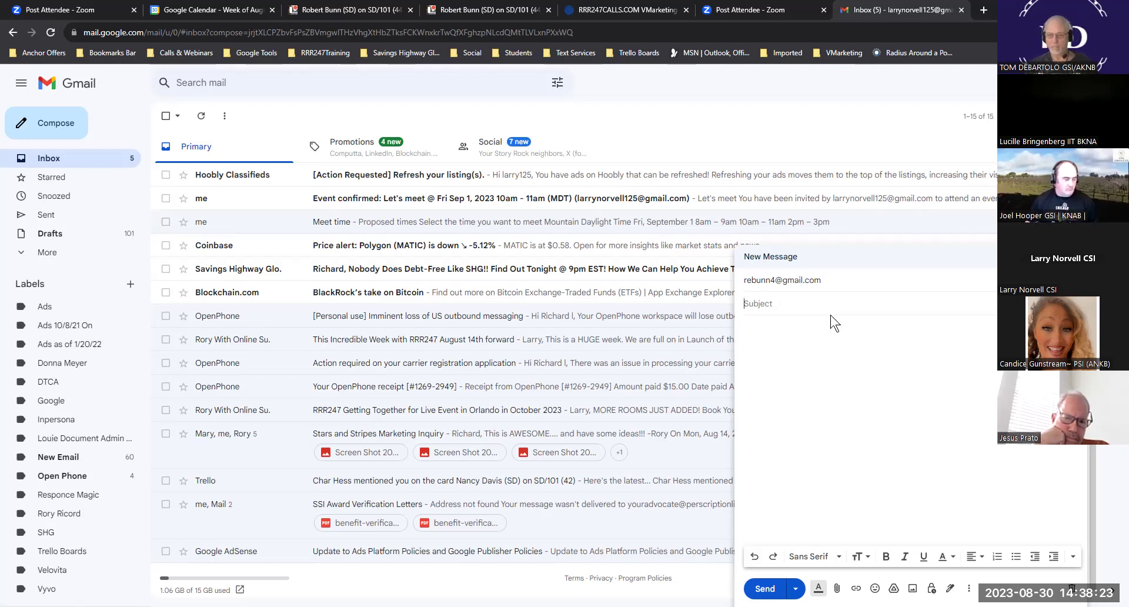
- Enter subject 'Sorry you missed you meeting', a greeting to the lead, and a call-time request line
{"action": "type", "text": "Sorry yo"}
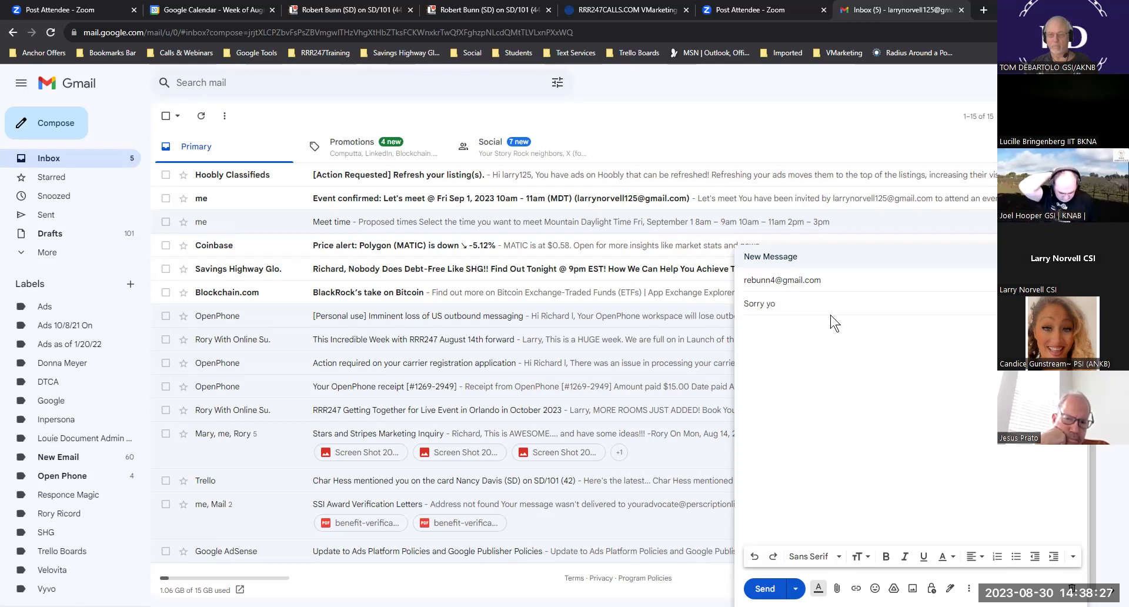
{"action": "type", "text": "u miss"}
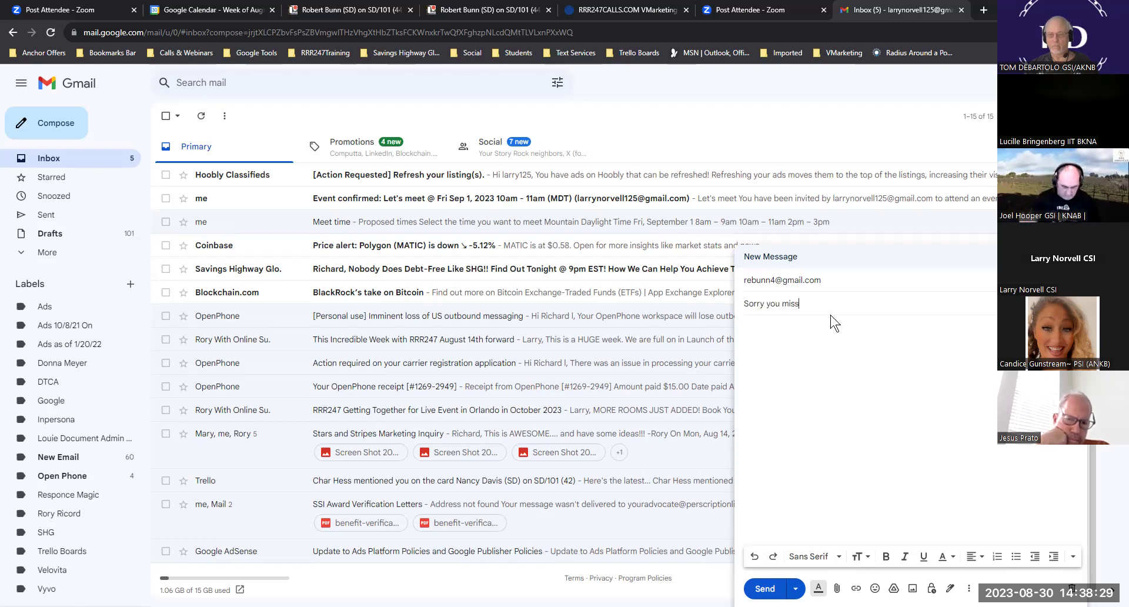
{"action": "type", "text": "ed you"}
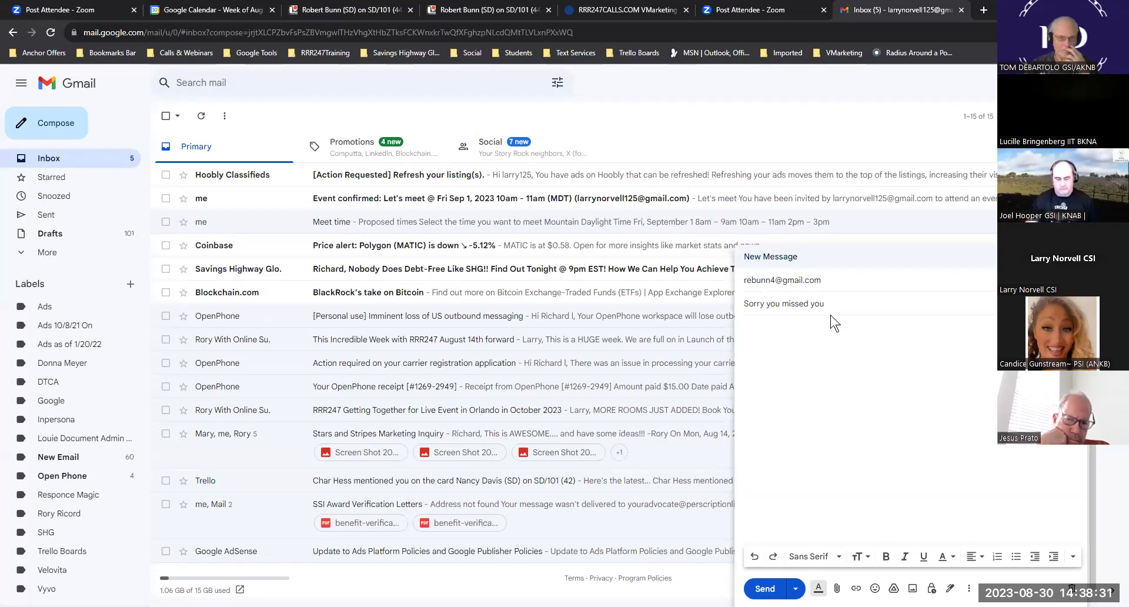
{"action": "type", "text": " meeting"}
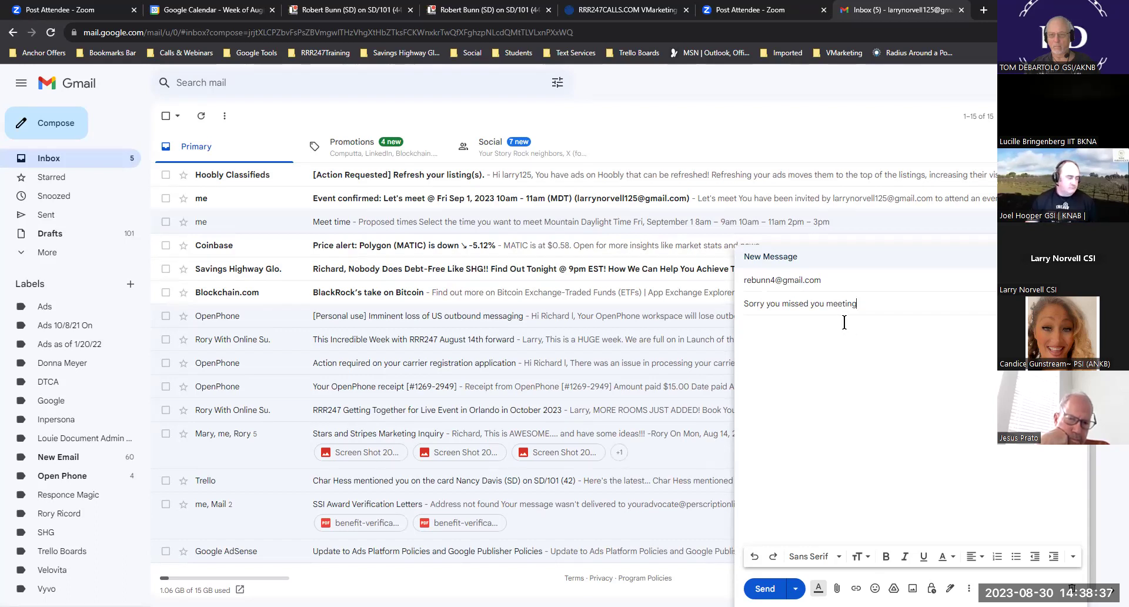
{"action": "left_click", "coordinate": [811, 341]}
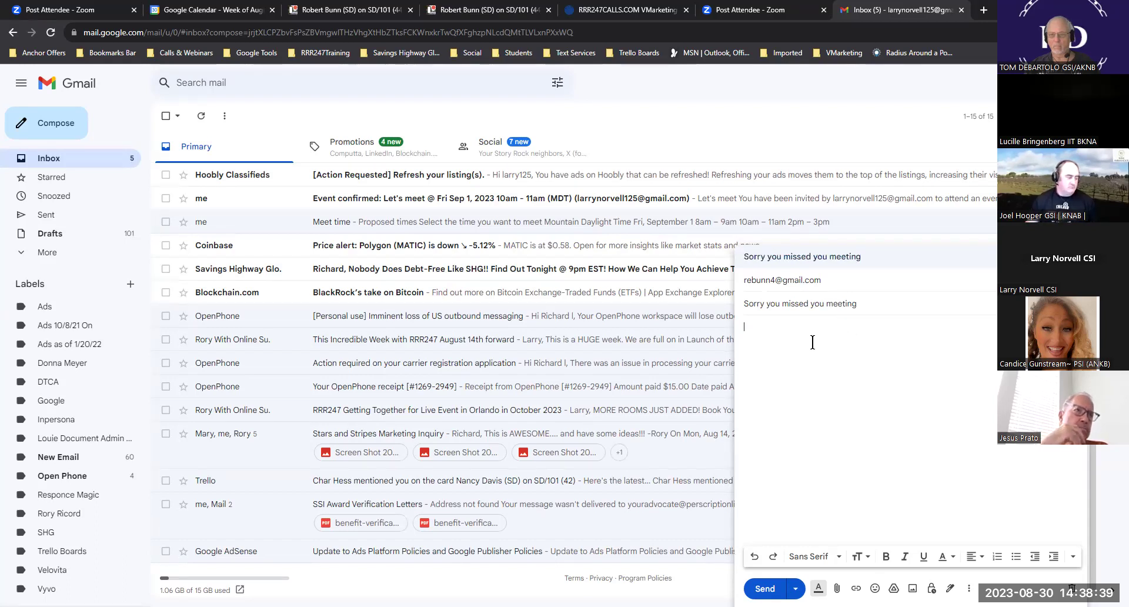
{"action": "type", "text": "Hi"}
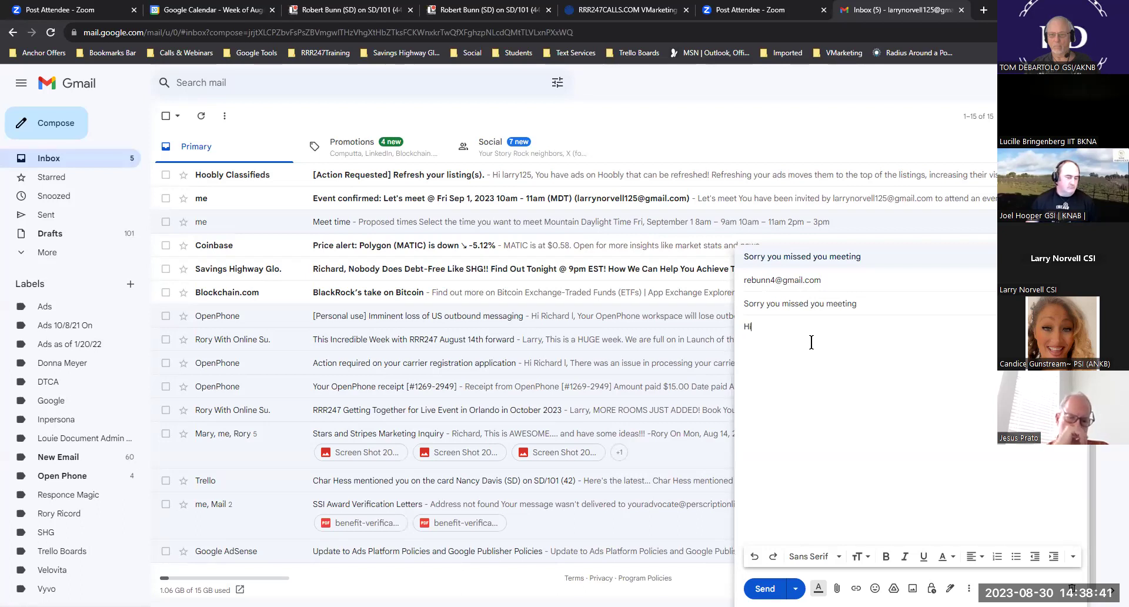
{"action": "type", "text": " Robert"}
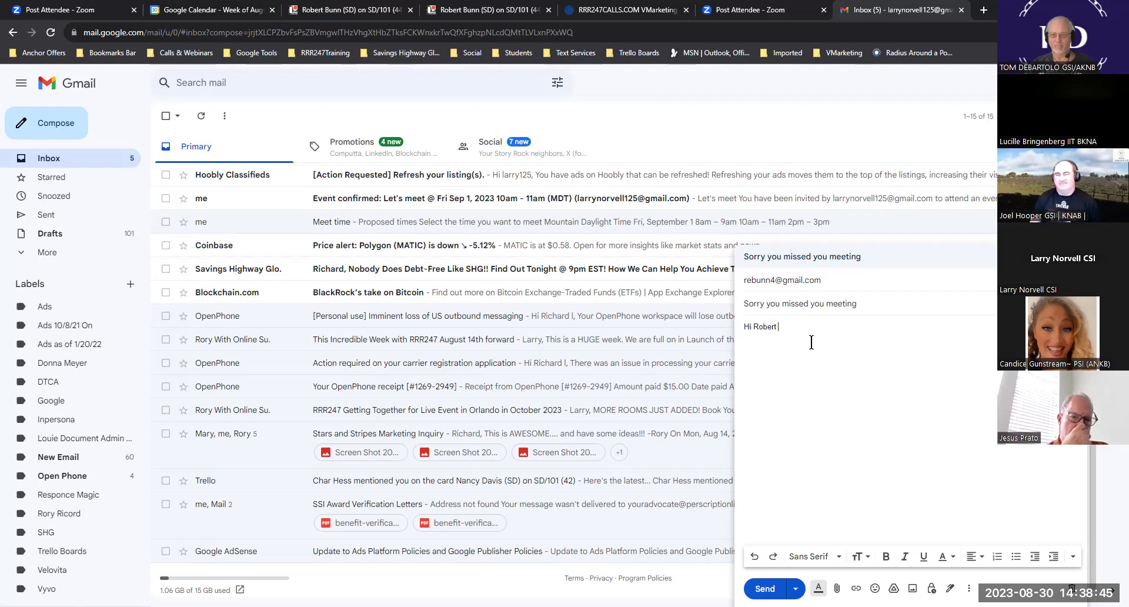
{"action": "type", "text": ","}
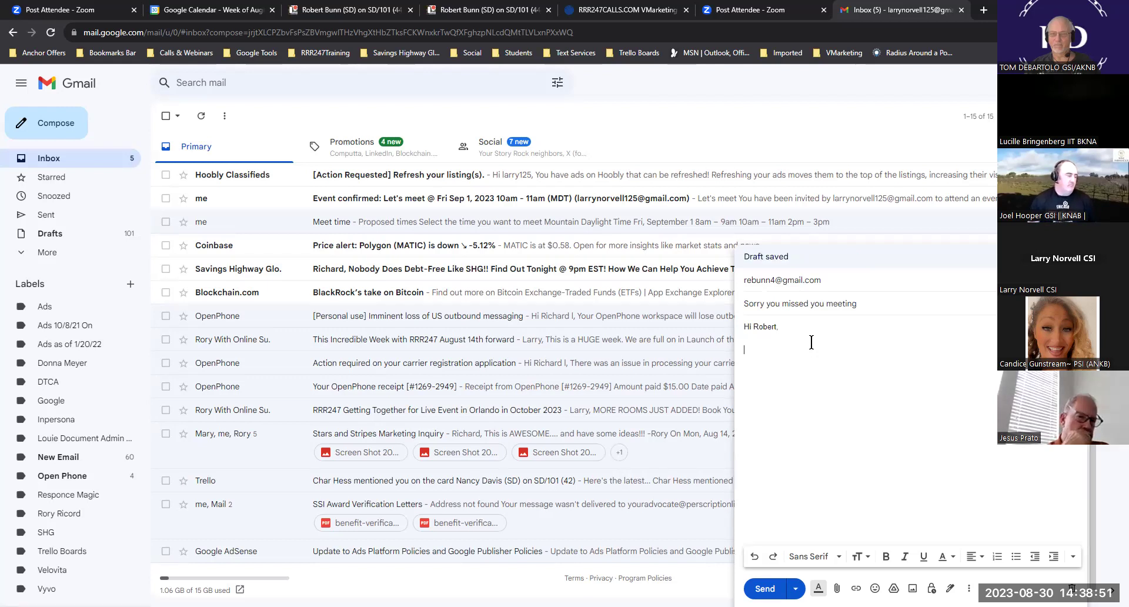
{"action": "key", "text": "Return"}
{"action": "key", "text": "Return"}
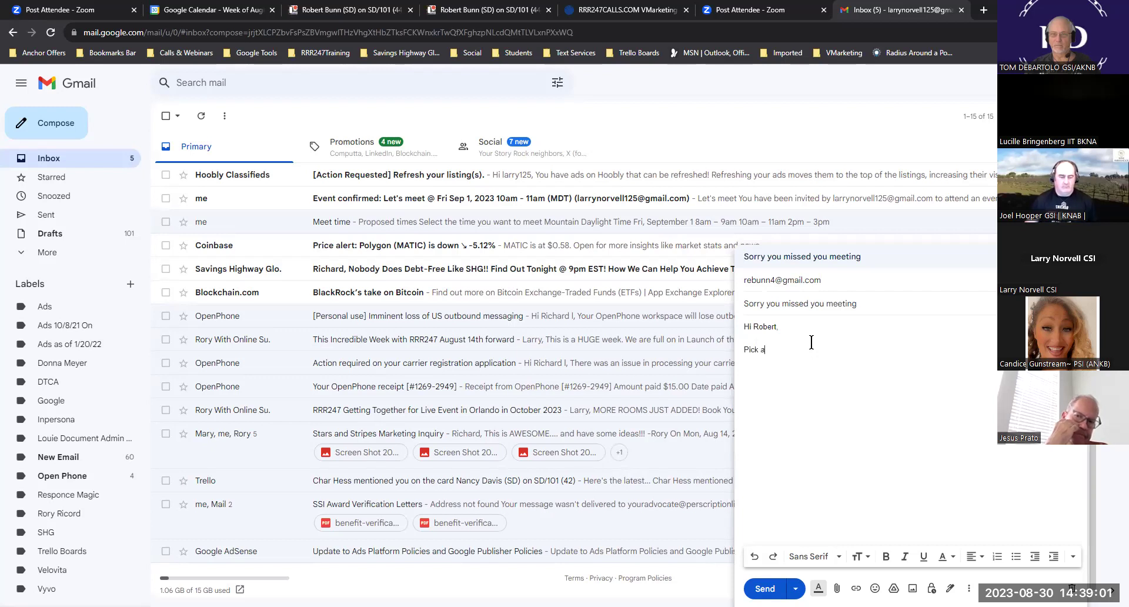
{"action": "type", "text": "time that yo"}
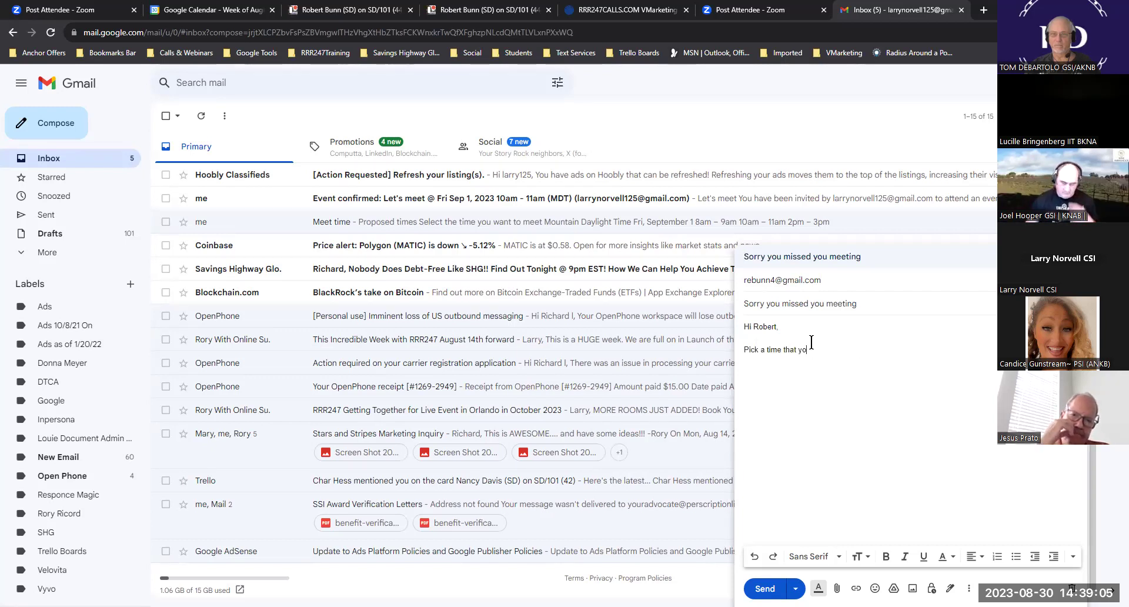
{"action": "type", "text": "u can get on a call wi"}
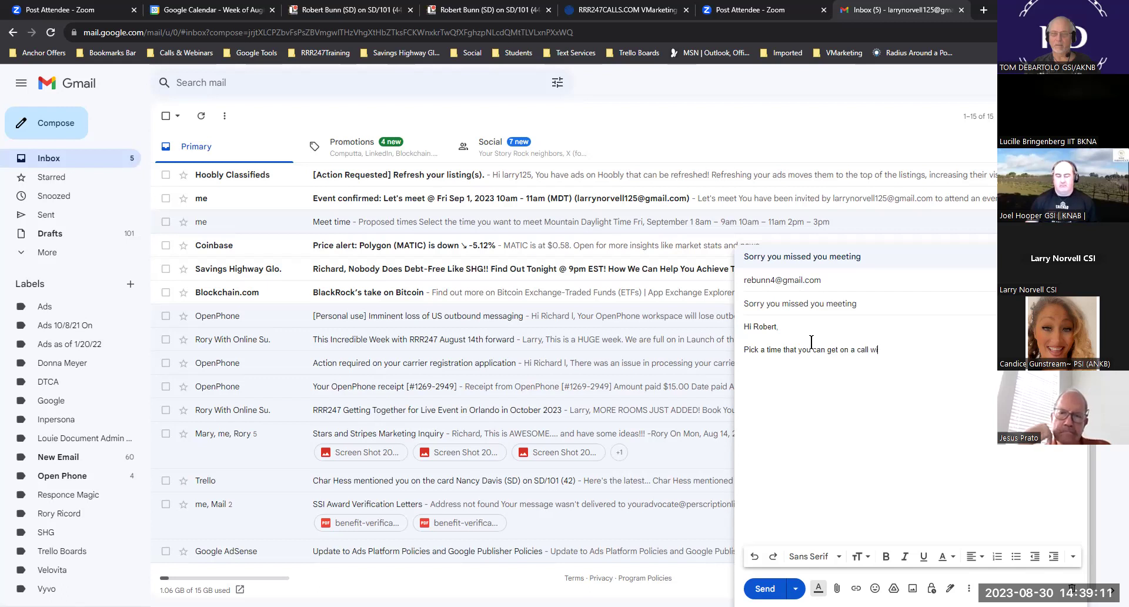
{"action": "type", "text": "th me."}
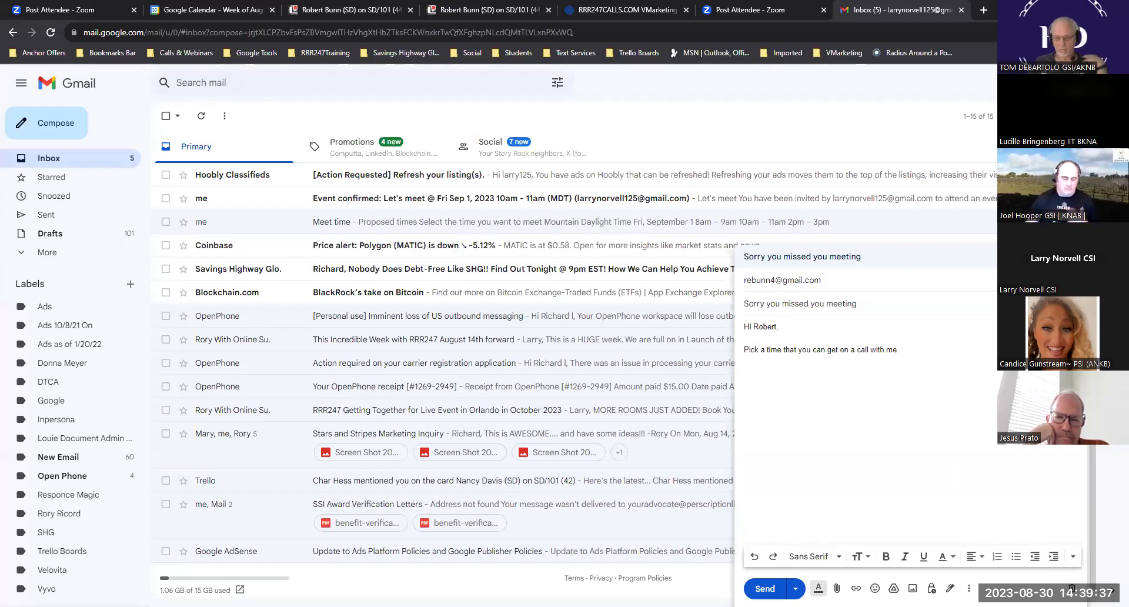
- Choose Offer times you're free under the draft's Set up a time to meet options
{"action": "left_click", "coordinate": [968, 588]}
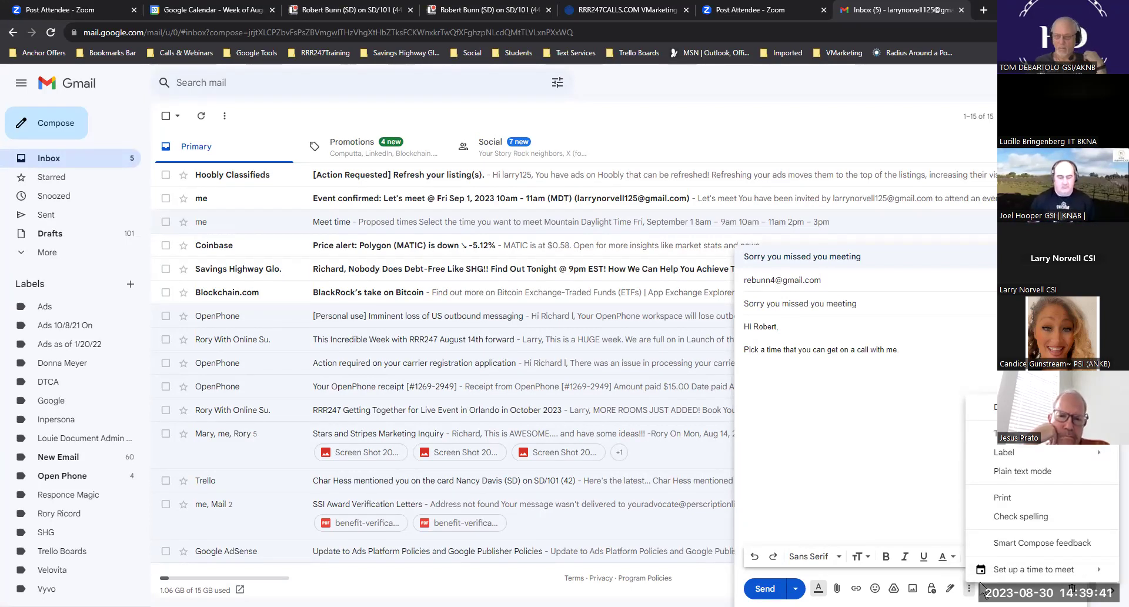
{"action": "mouse_move", "coordinate": [1028, 574]}
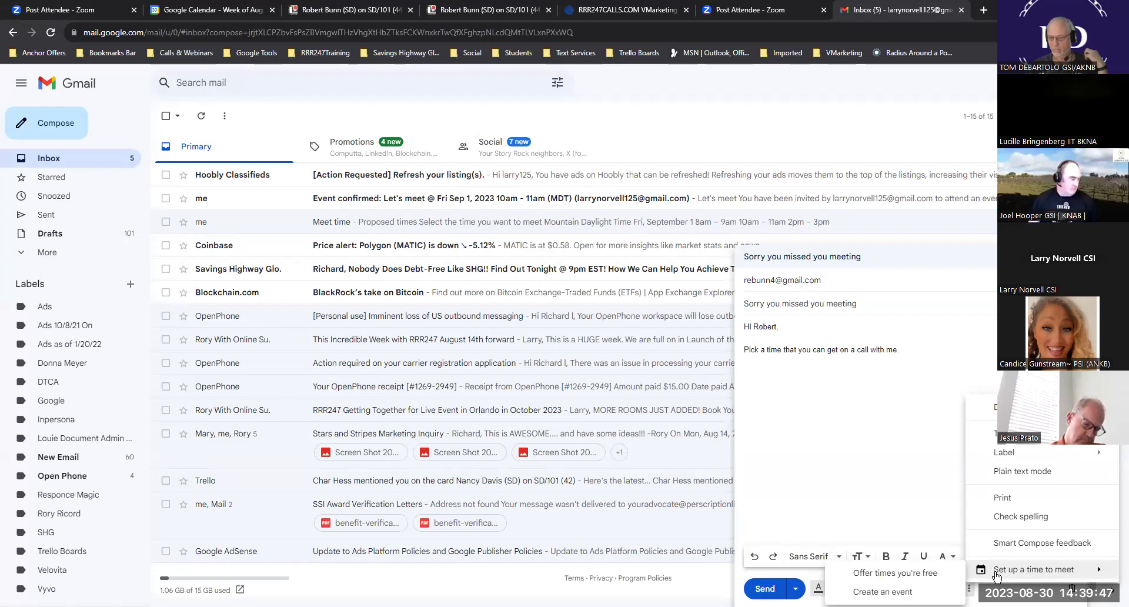
{"action": "left_click", "coordinate": [895, 575]}
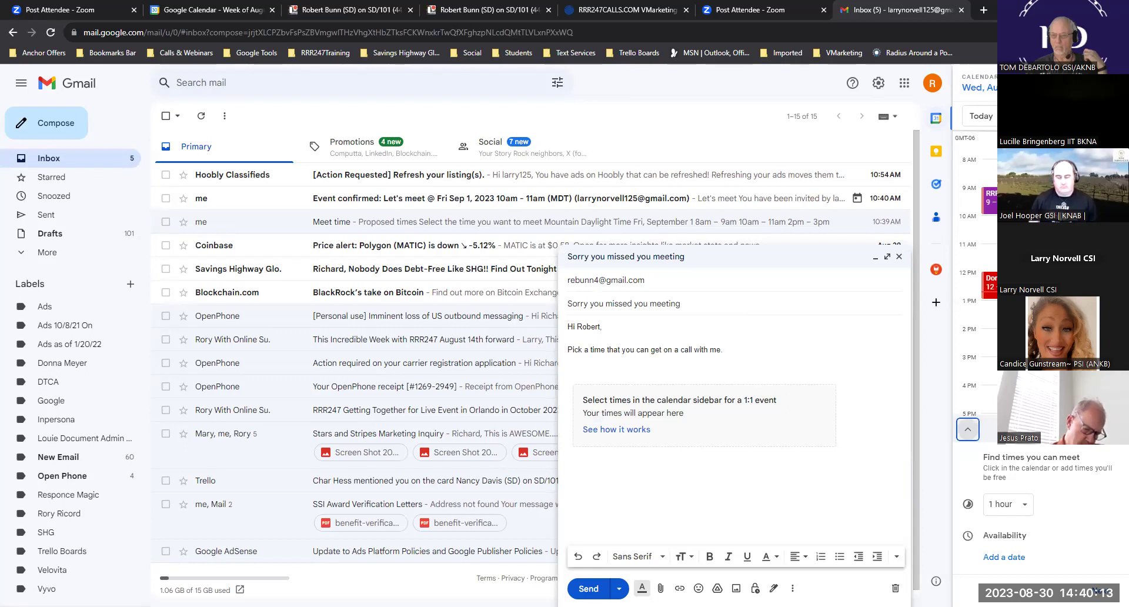
- Propose Wednesday, August 30, 2–3pm, edit the event title, and insert it into the email
{"action": "left_click", "coordinate": [988, 335]}
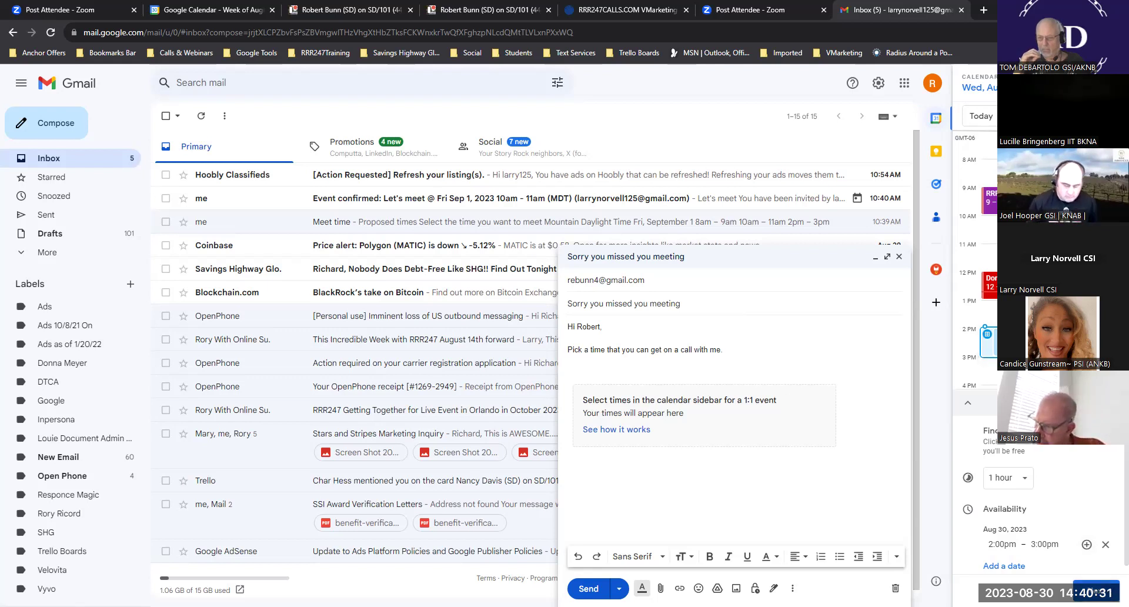
{"action": "left_click", "coordinate": [967, 402]}
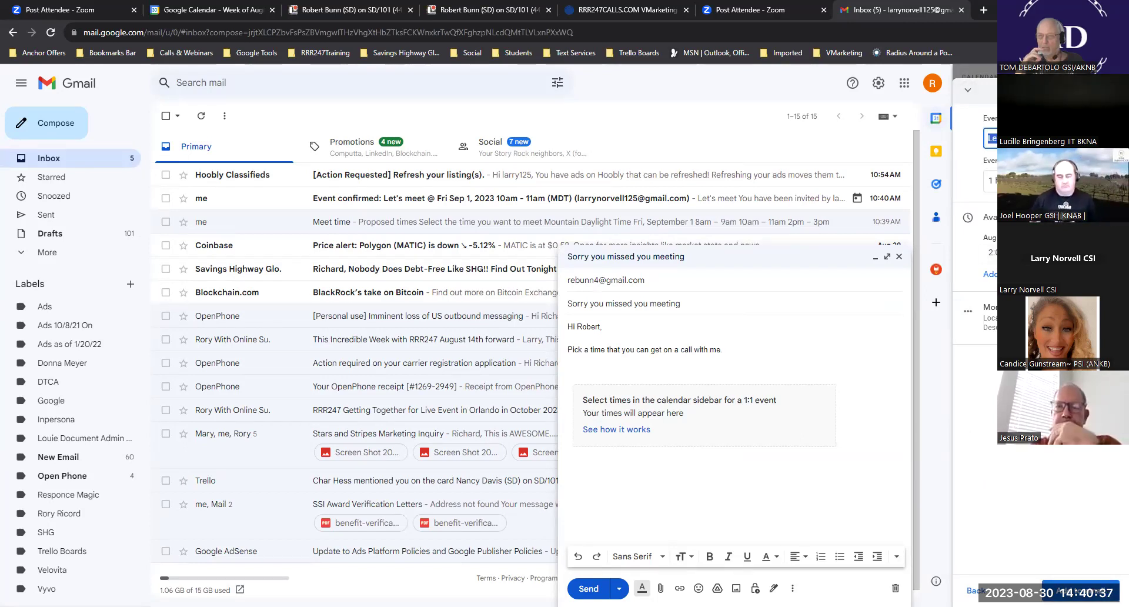
{"action": "type", "text": "Me"}
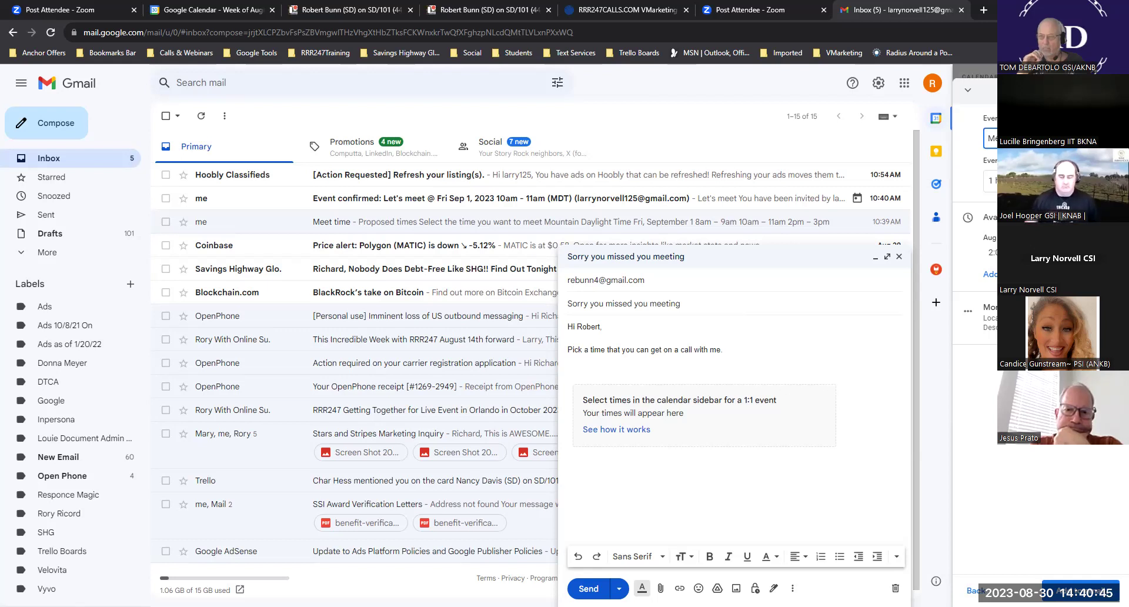
{"action": "left_click", "coordinate": [1077, 590]}
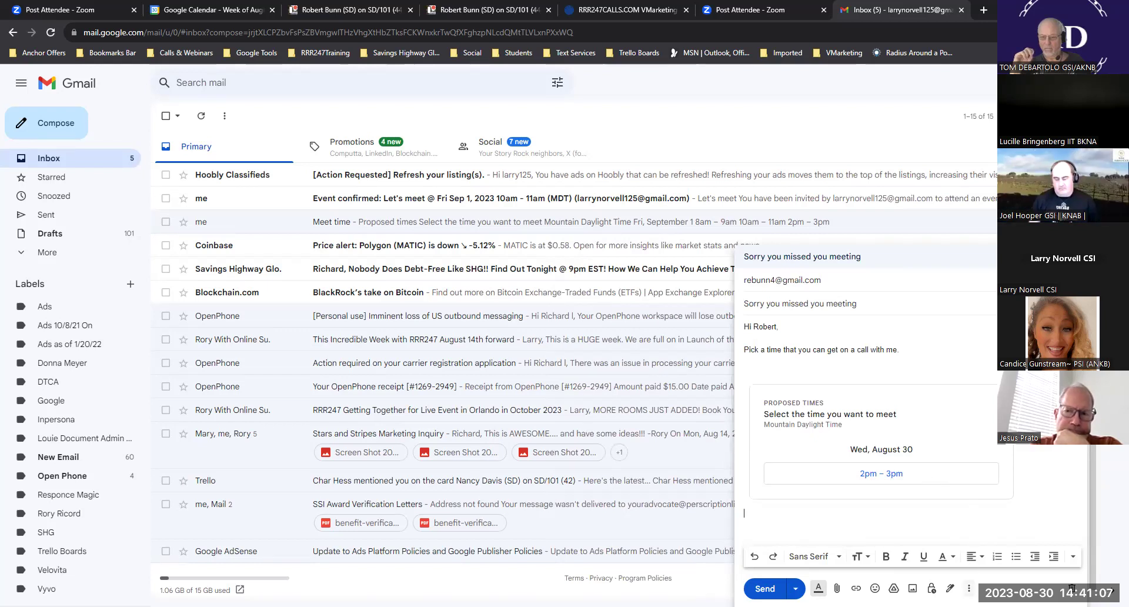
- Offer times again, pick September 1, mark 10–11am and 6–7pm free, and insert them
{"action": "left_click", "coordinate": [968, 588]}
{"action": "mouse_move", "coordinate": [1037, 571]}
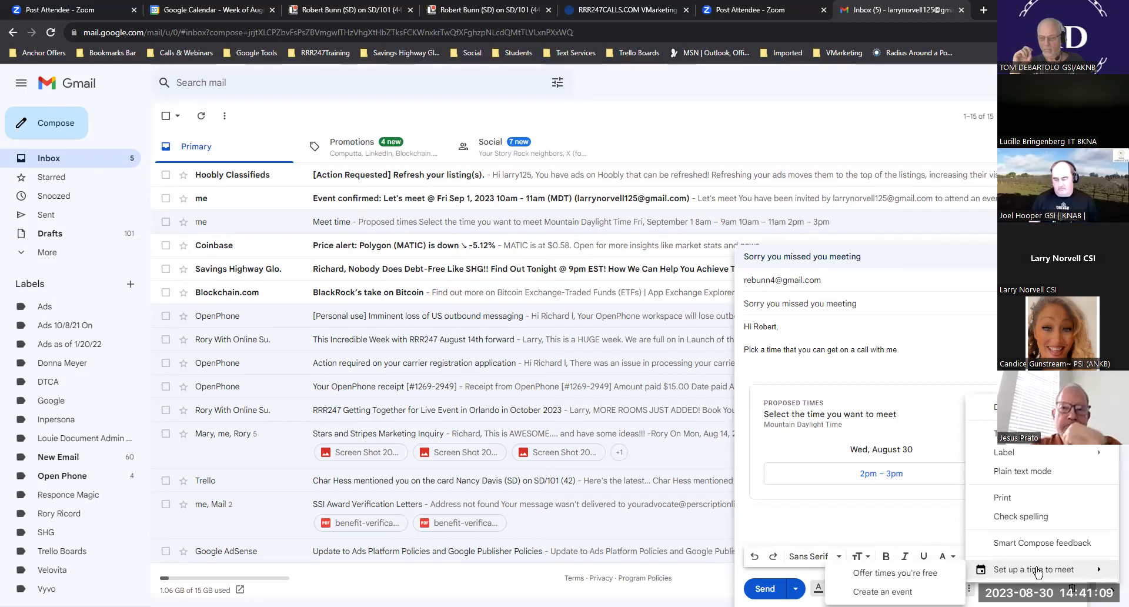
{"action": "left_click", "coordinate": [881, 574]}
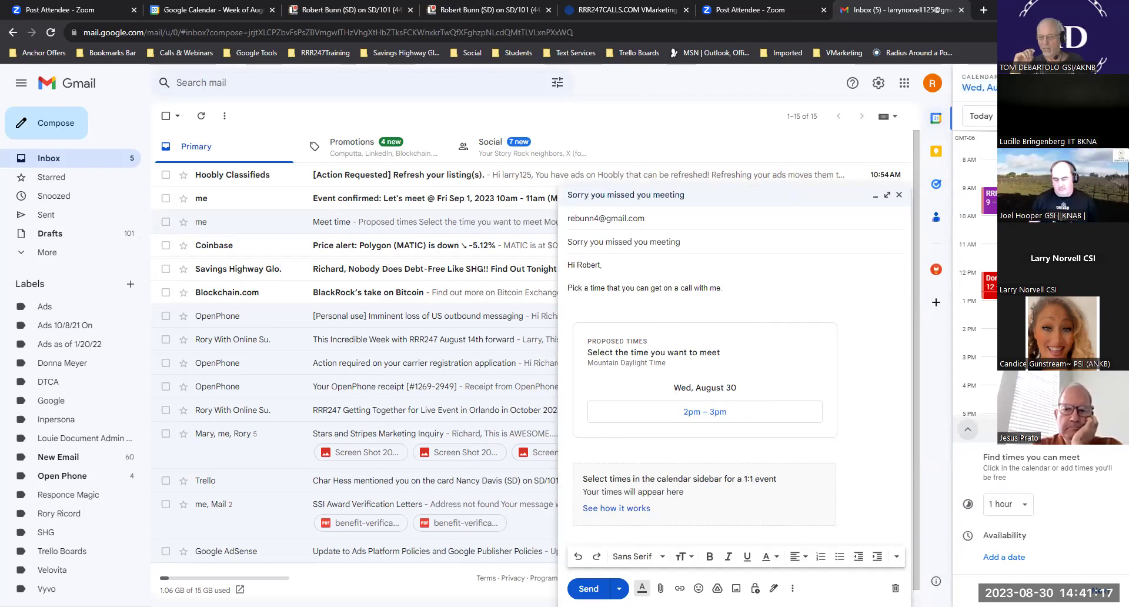
{"action": "left_click", "coordinate": [976, 87]}
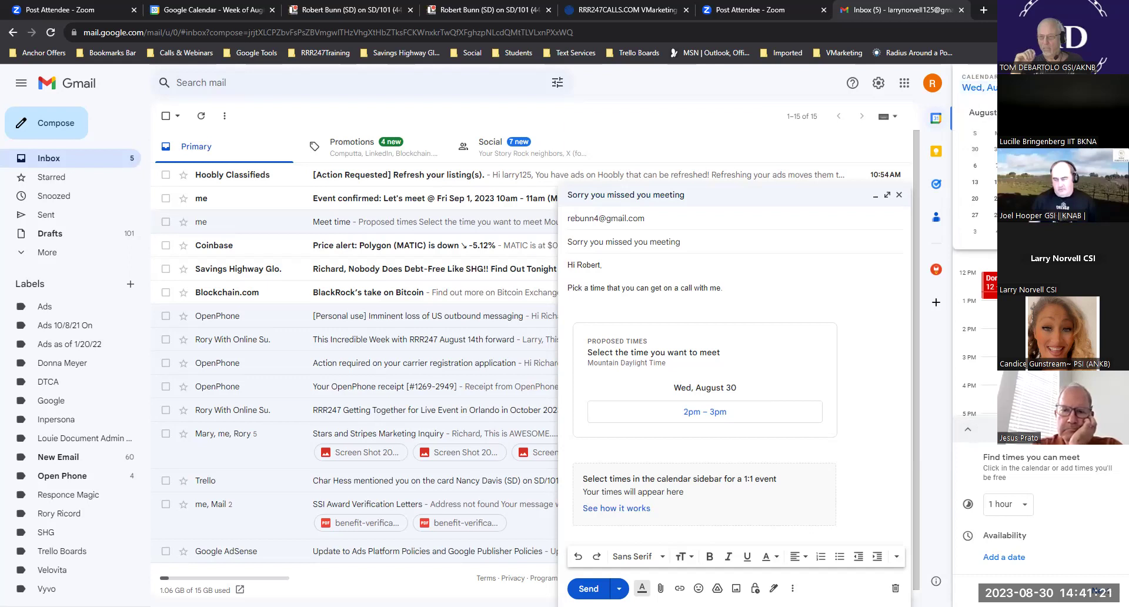
{"action": "left_click", "coordinate": [1068, 214]}
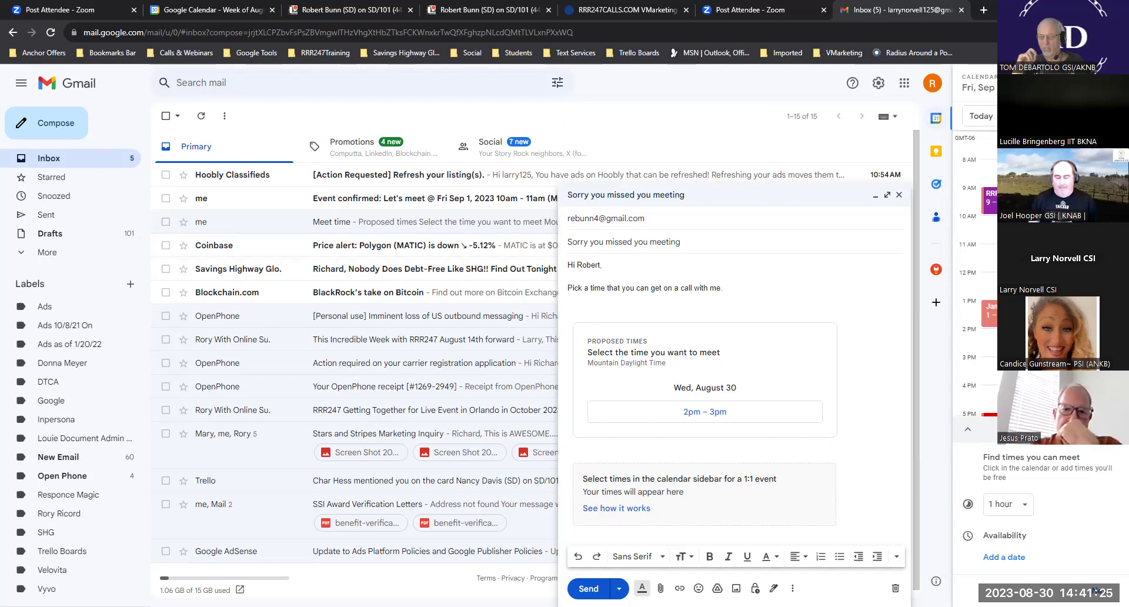
{"action": "left_click", "coordinate": [990, 224]}
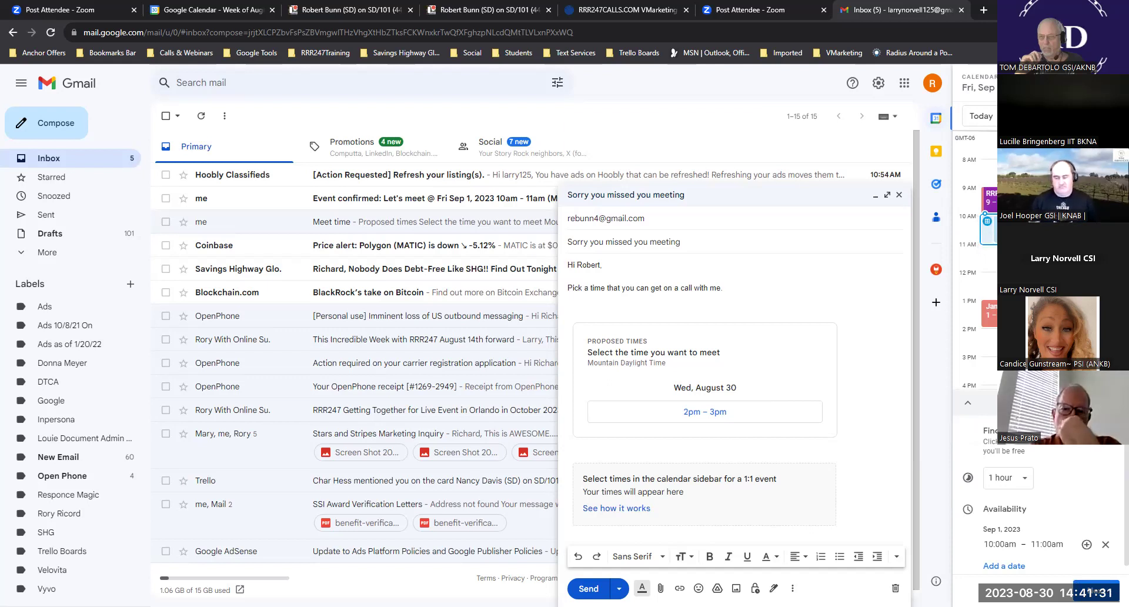
{"action": "scroll", "coordinate": [973, 265], "scroll_direction": "down", "scroll_amount": 3}
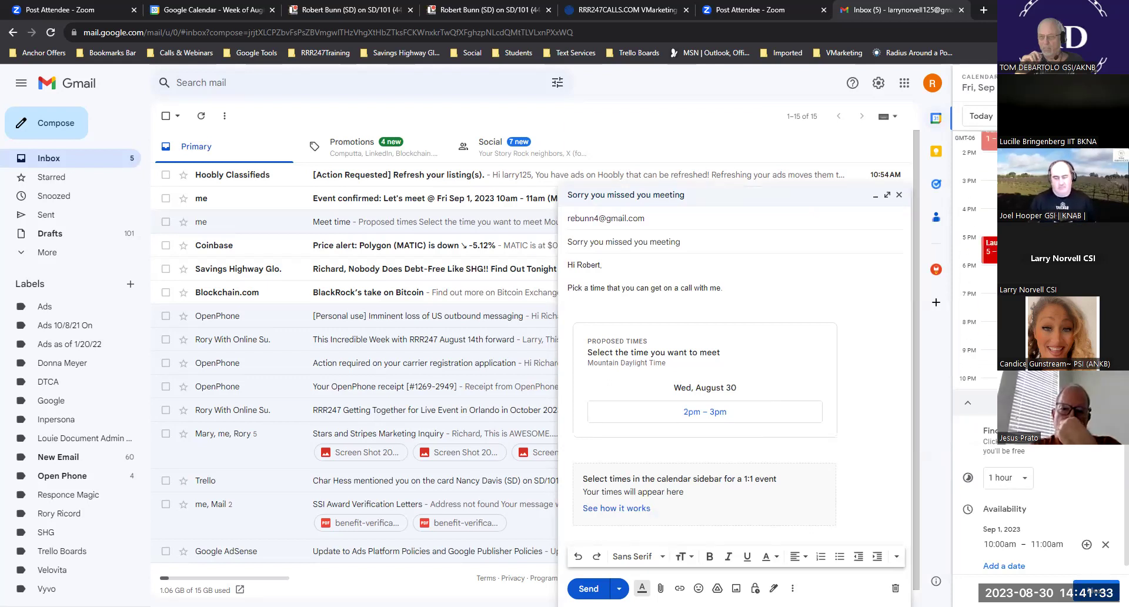
{"action": "left_click", "coordinate": [988, 274]}
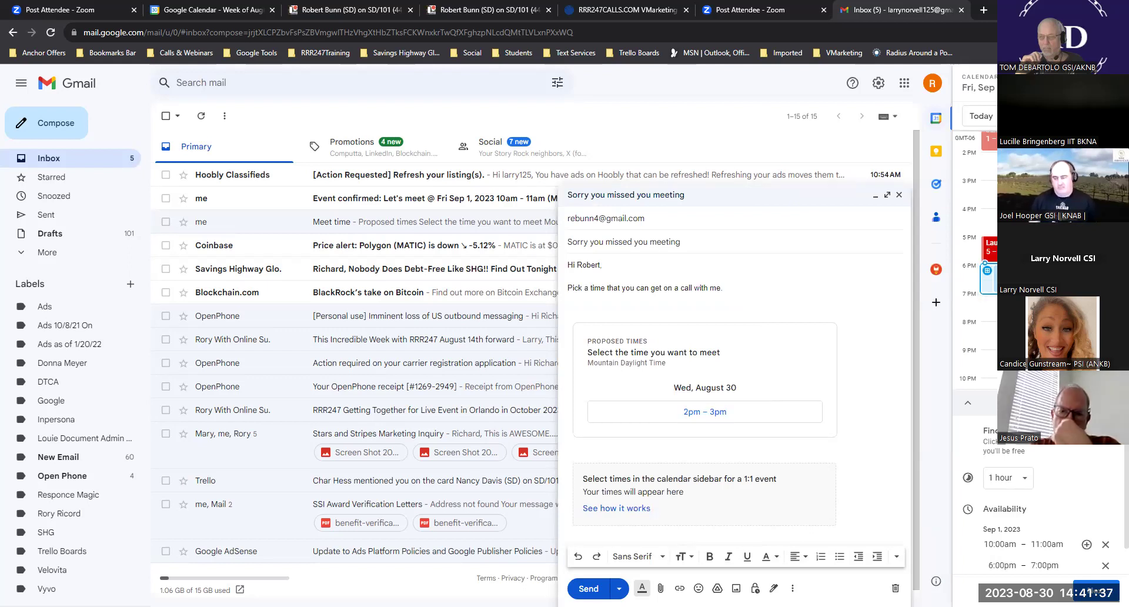
{"action": "left_click", "coordinate": [967, 403]}
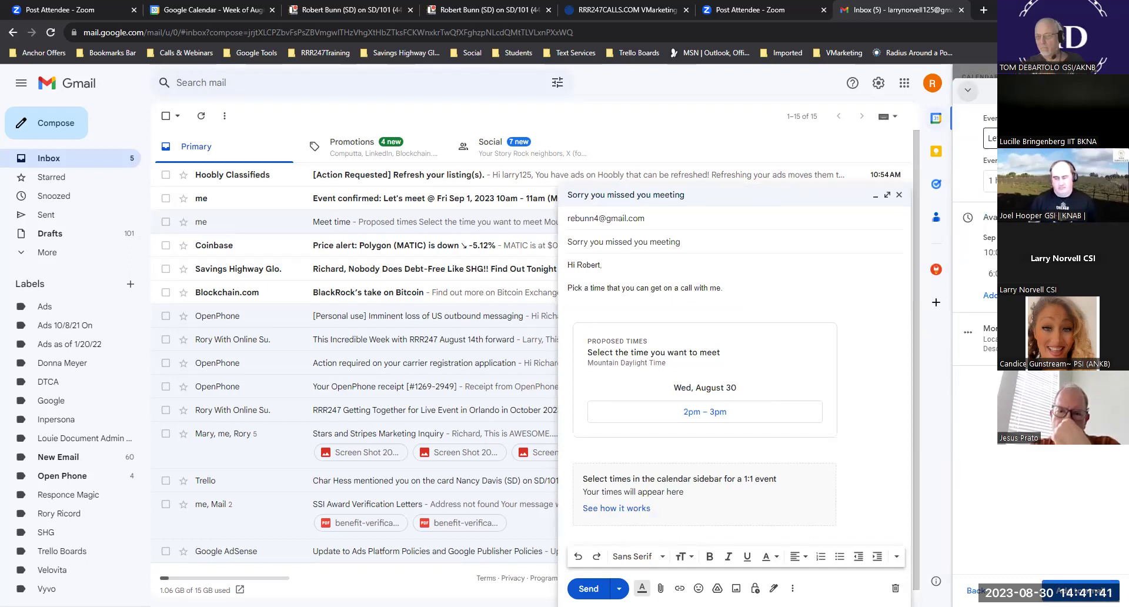
{"action": "left_click", "coordinate": [1081, 590]}
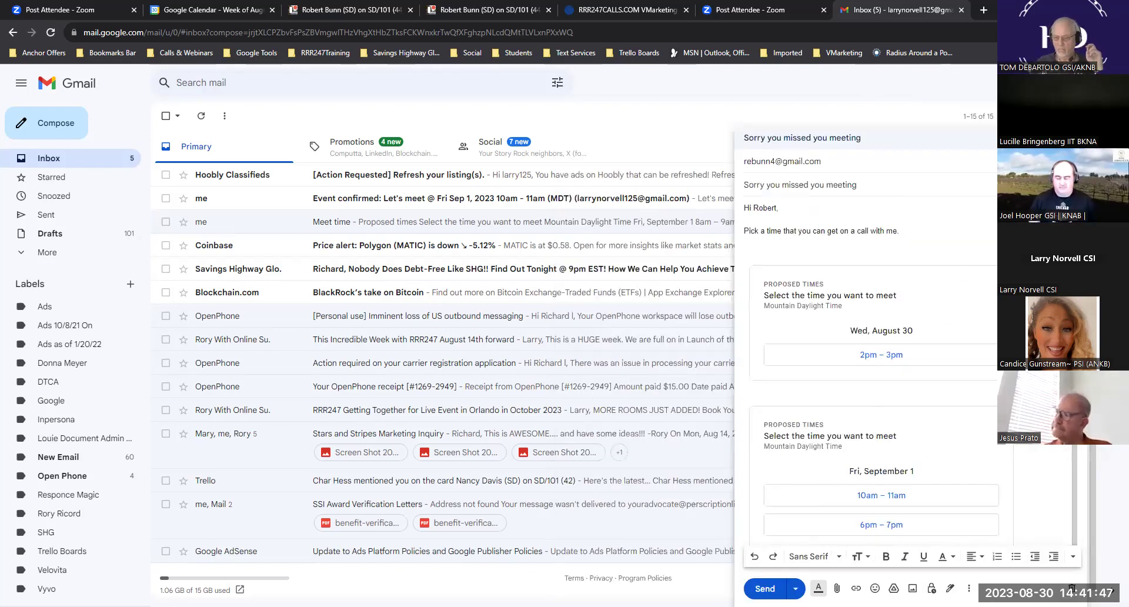
- Maximize the draft, replace the recipient with a new e-mail address, and send it
{"action": "left_click", "coordinate": [1067, 137]}
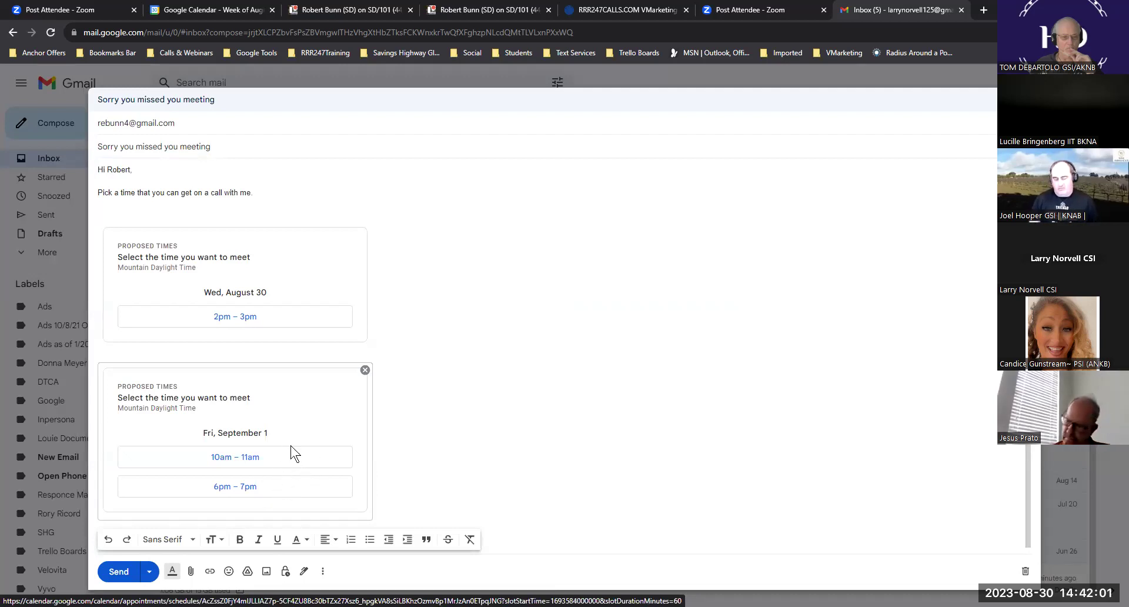
{"action": "left_click", "coordinate": [200, 121]}
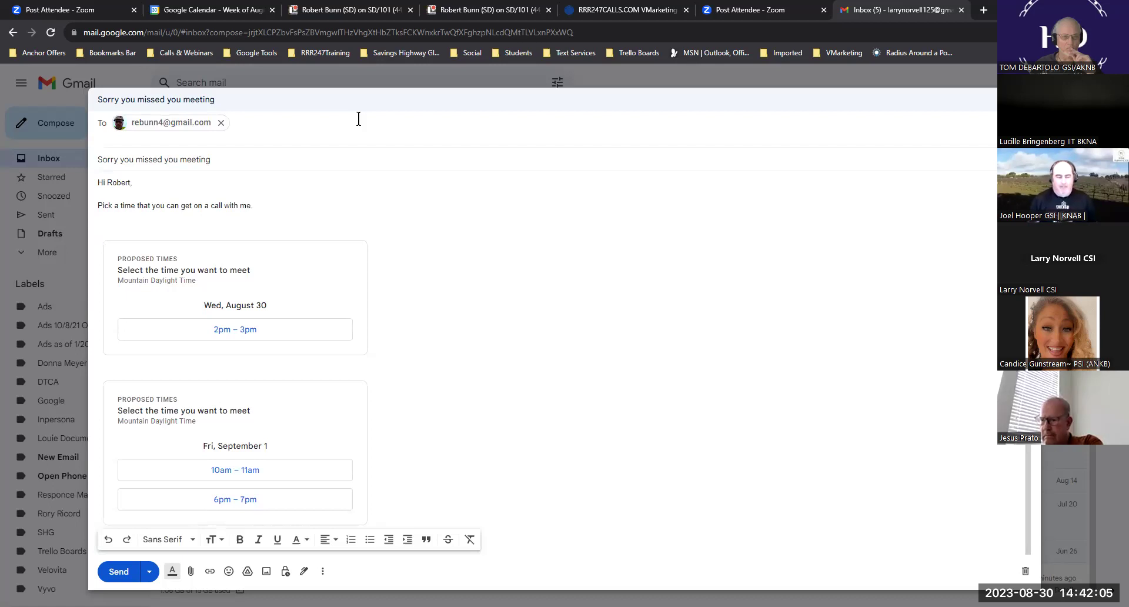
{"action": "left_click", "coordinate": [221, 122]}
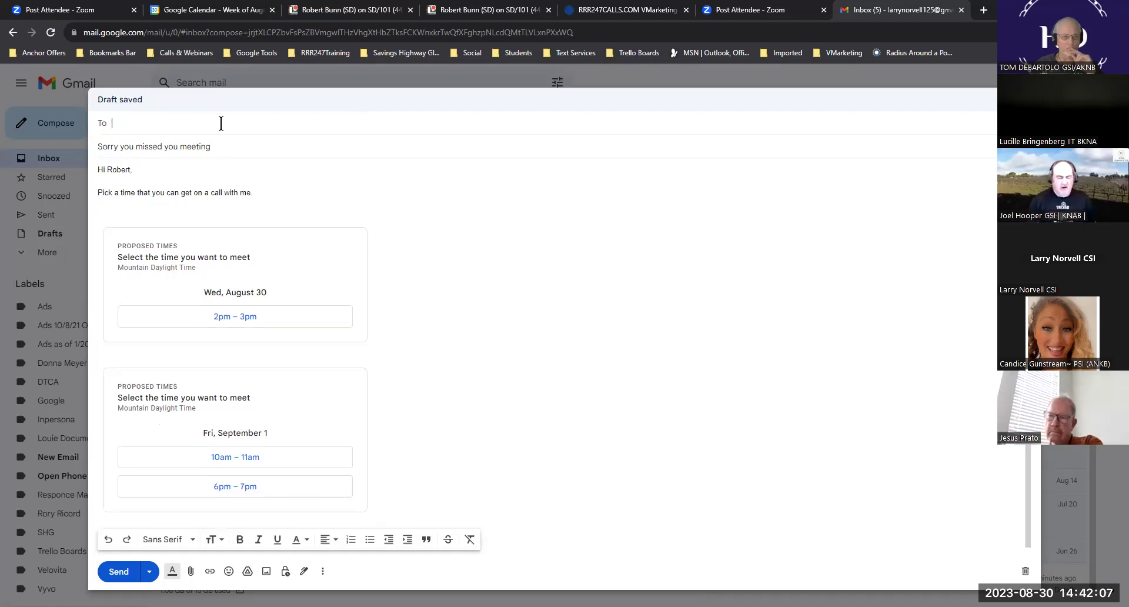
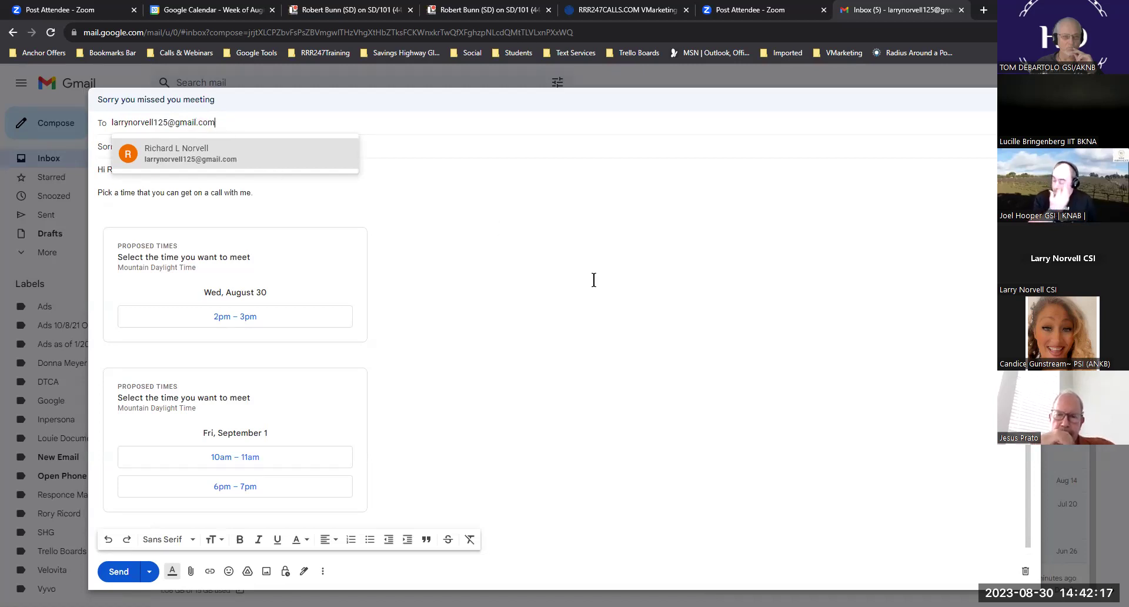
{"action": "left_click", "coordinate": [115, 575]}
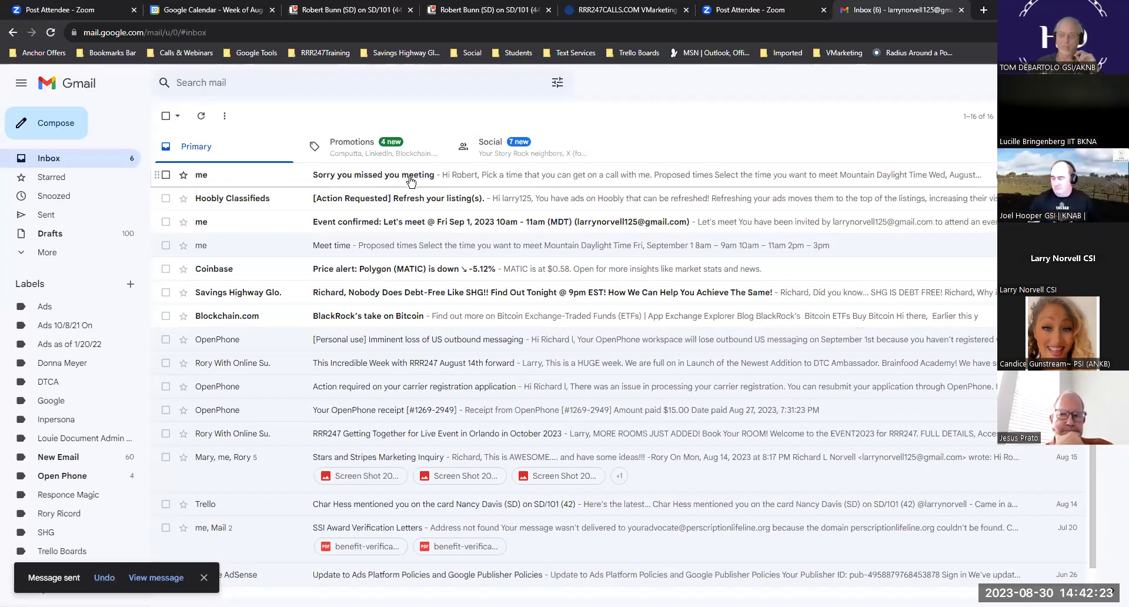
- Open the received 'Sorry you missed you meeting' email and pick its Friday, September 1, 10–11am slot
{"action": "left_click", "coordinate": [445, 177]}
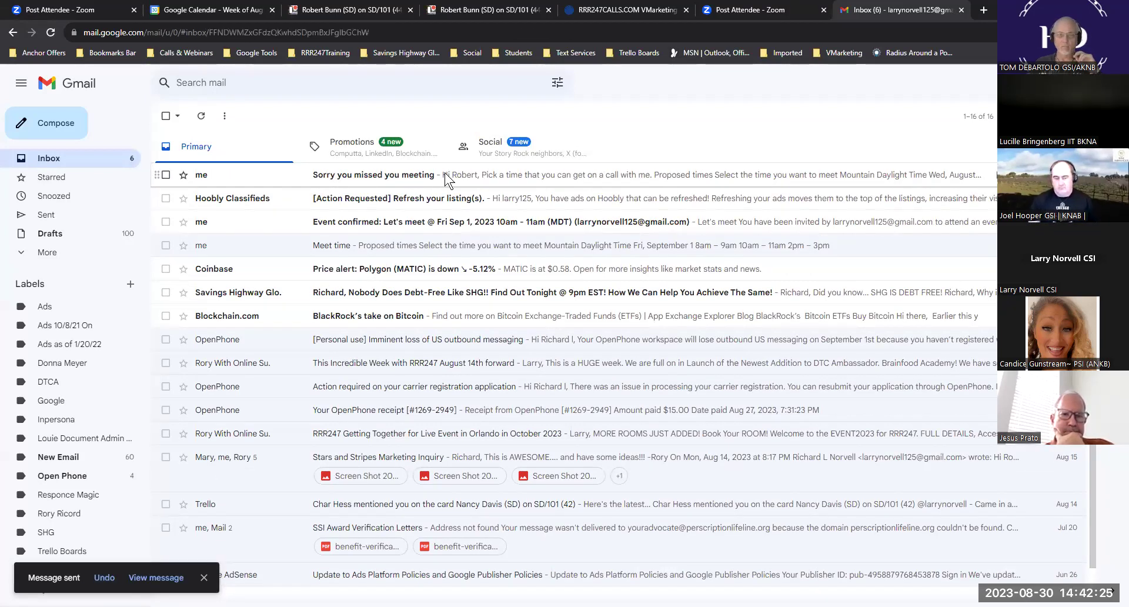
{"action": "scroll", "coordinate": [491, 202], "scroll_direction": "down", "scroll_amount": 1}
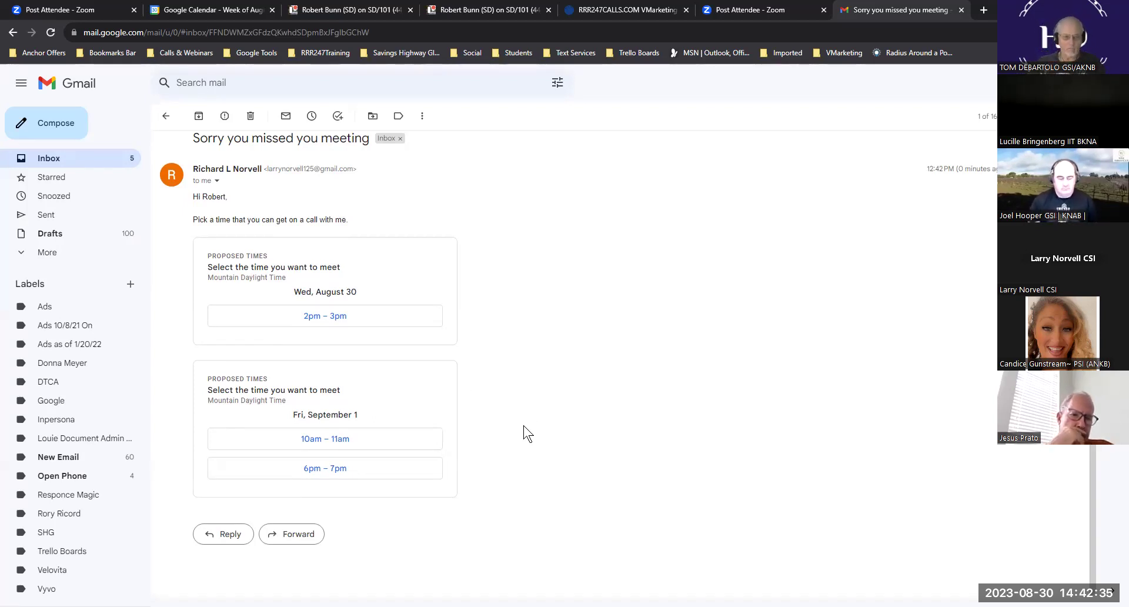
{"action": "left_click", "coordinate": [343, 439]}
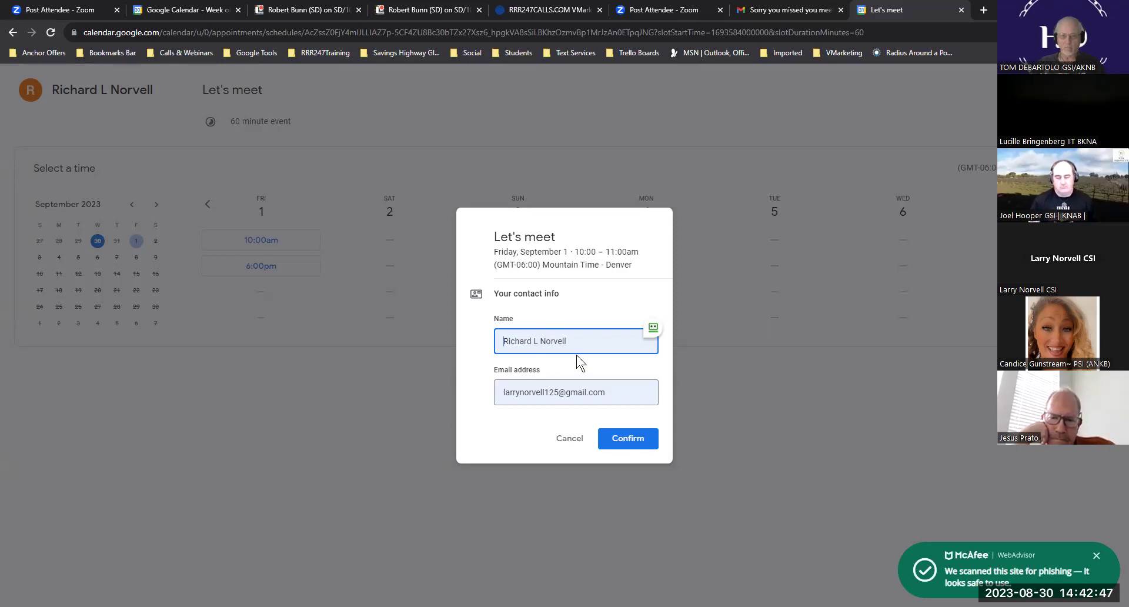
- Confirm the Friday 10–11am Let's meet booking and close its tab
{"action": "left_click", "coordinate": [626, 438]}
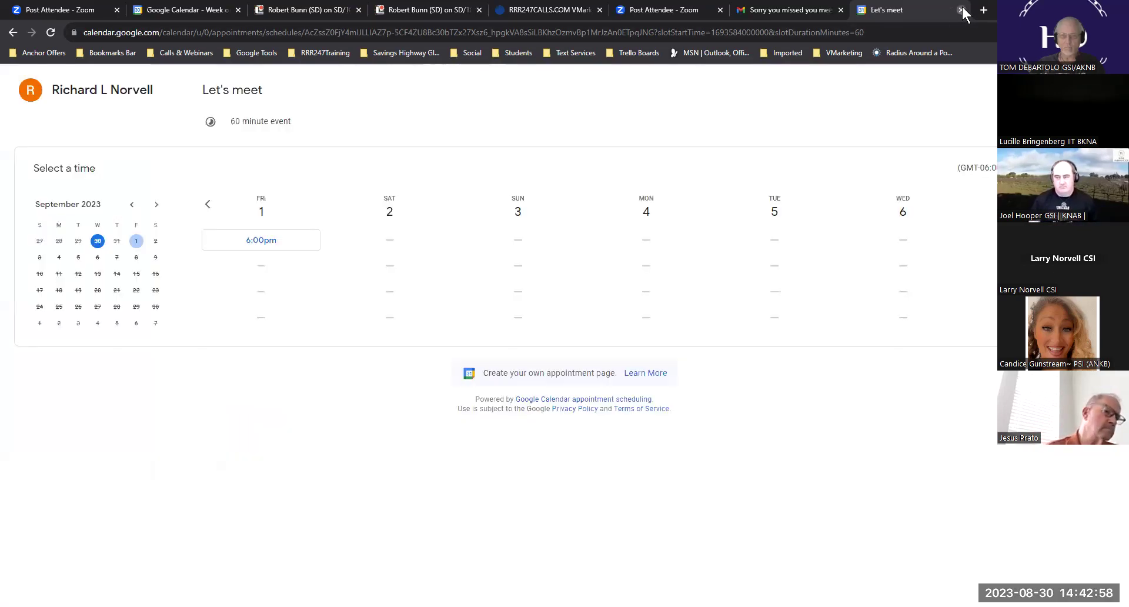
{"action": "left_click", "coordinate": [960, 10]}
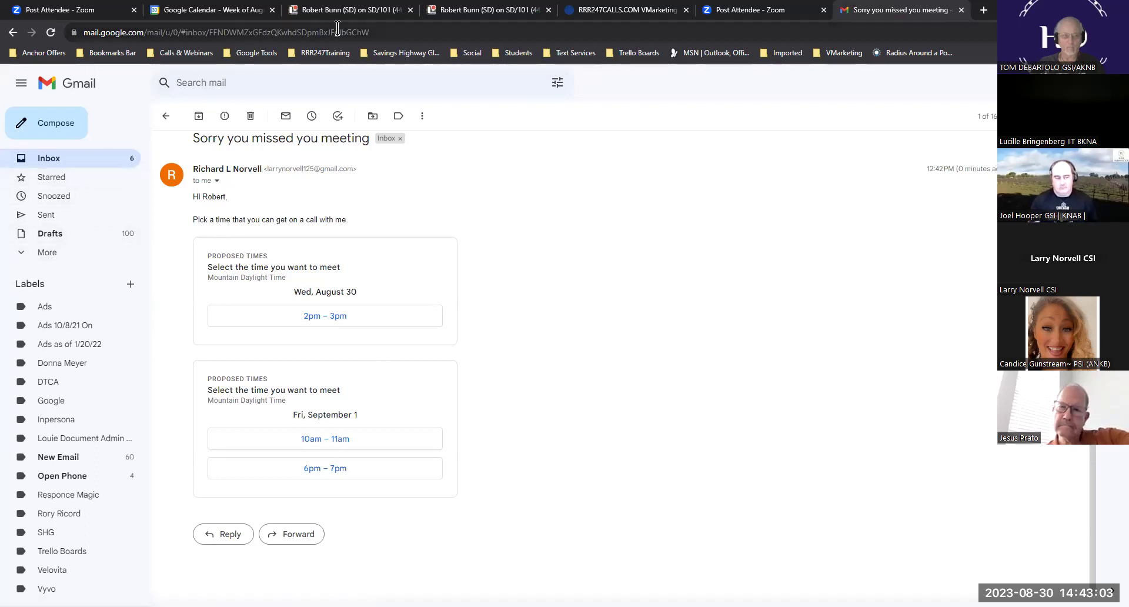
- Open Thursday's 11am–1pm event in the editor and save it unchanged
{"action": "left_click", "coordinate": [206, 11]}
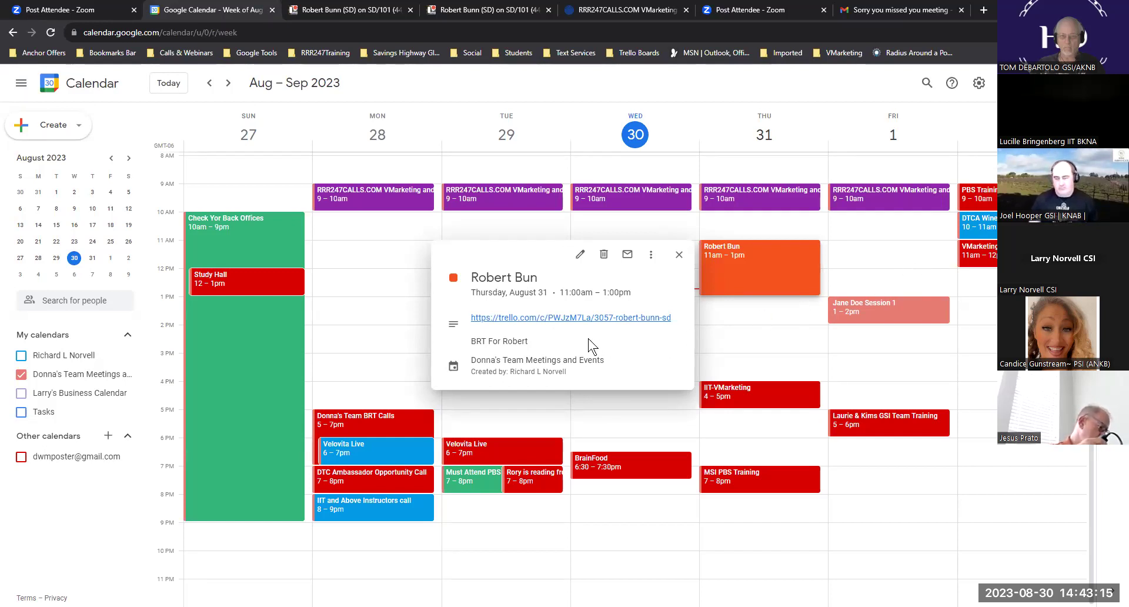
{"action": "left_click", "coordinate": [580, 255]}
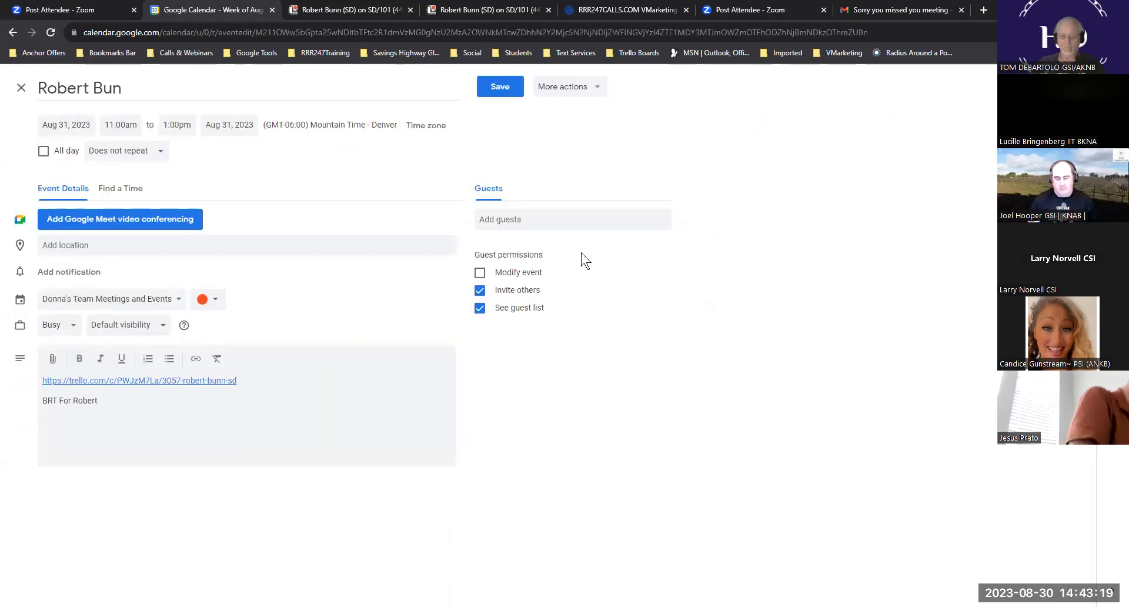
{"action": "left_click", "coordinate": [493, 87]}
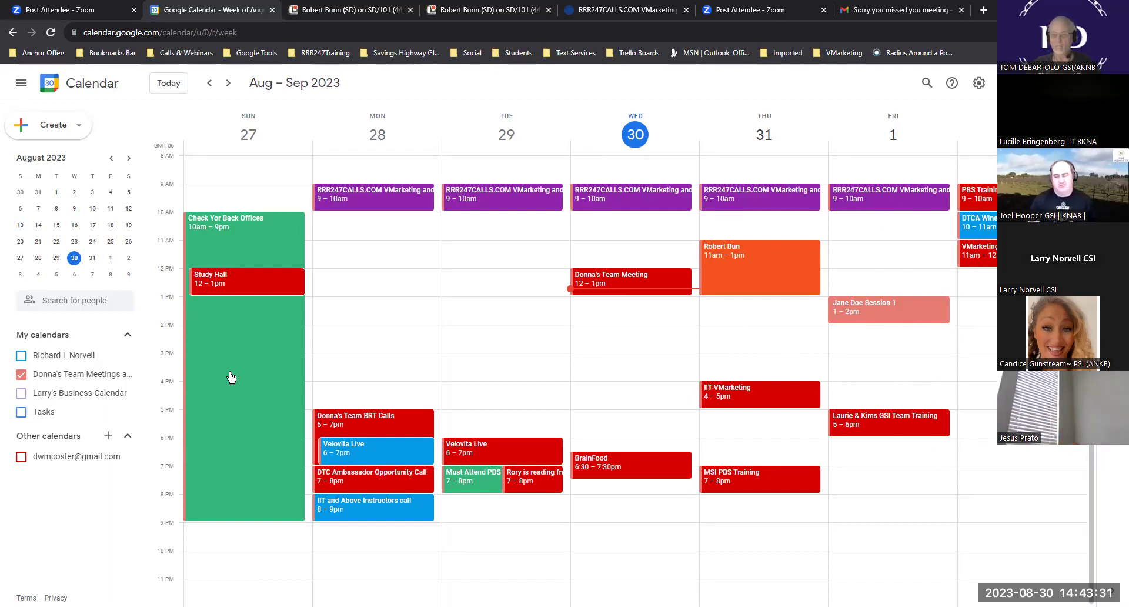
{"action": "left_click", "coordinate": [22, 376]}
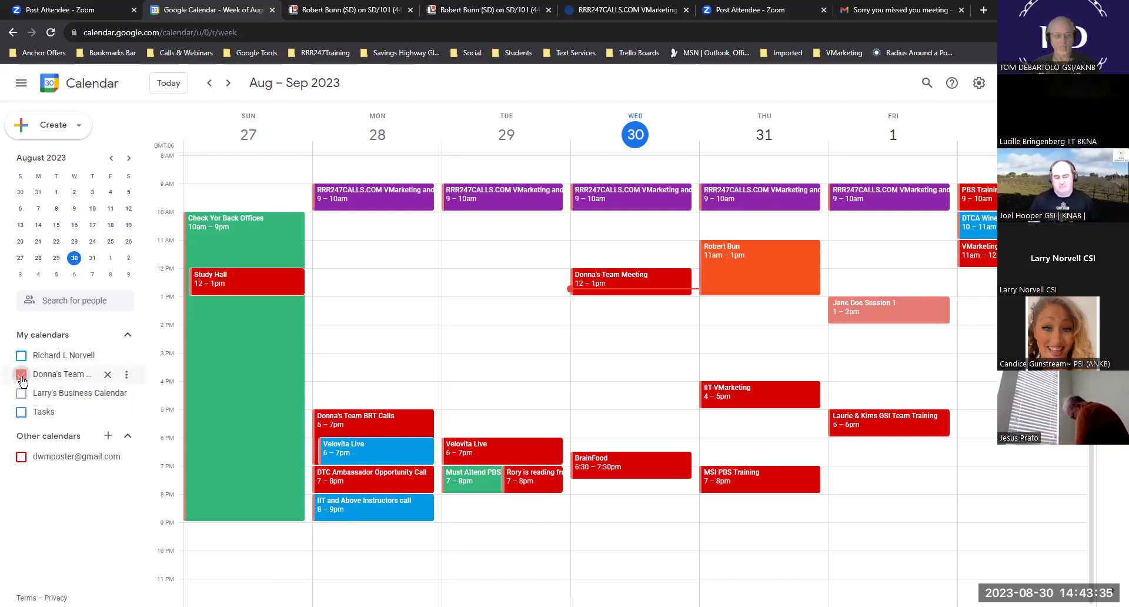
{"action": "left_click", "coordinate": [18, 359]}
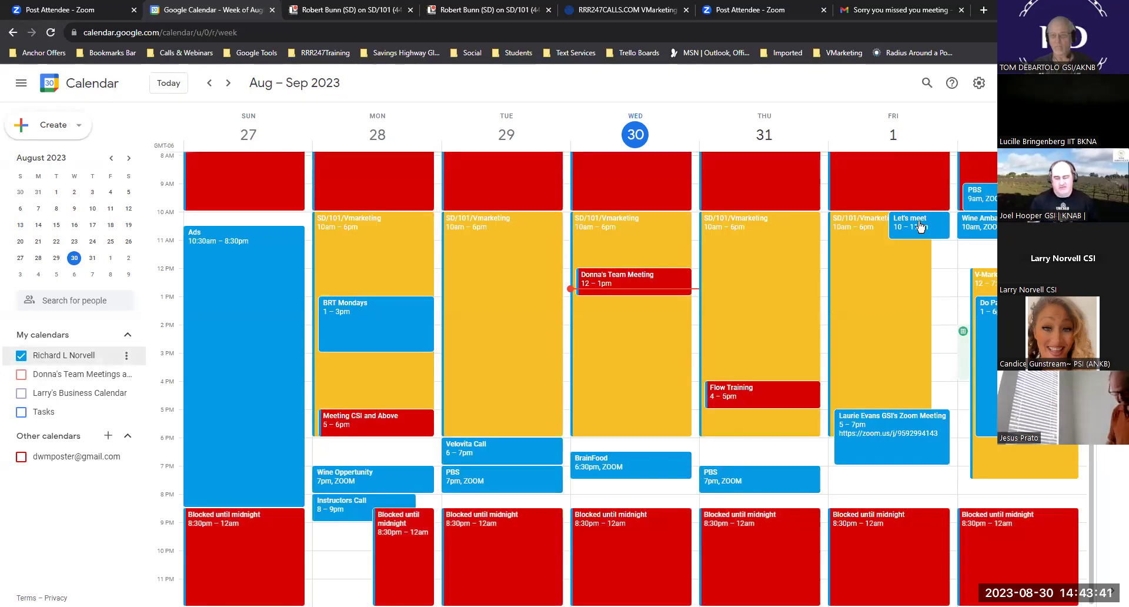
{"action": "left_click", "coordinate": [920, 227]}
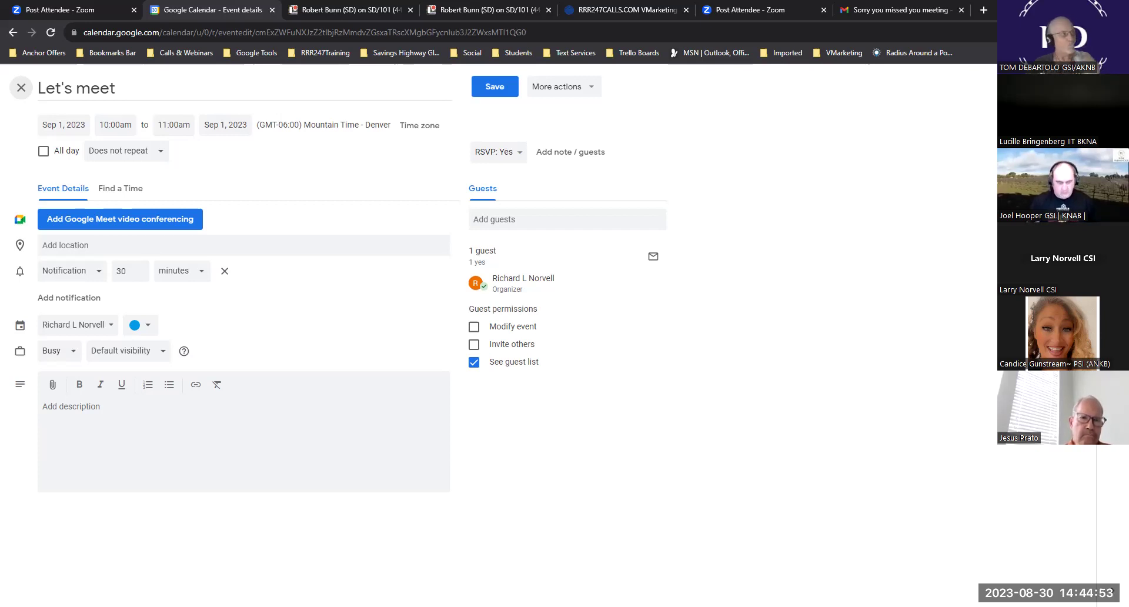
{"action": "left_click", "coordinate": [21, 88]}
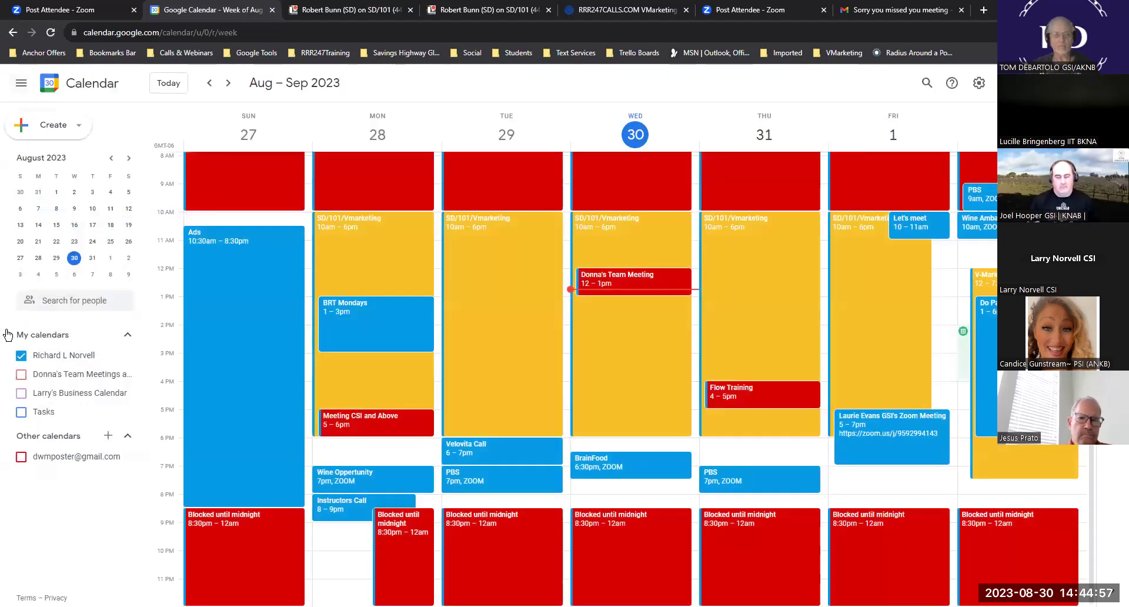
{"action": "left_click", "coordinate": [21, 355]}
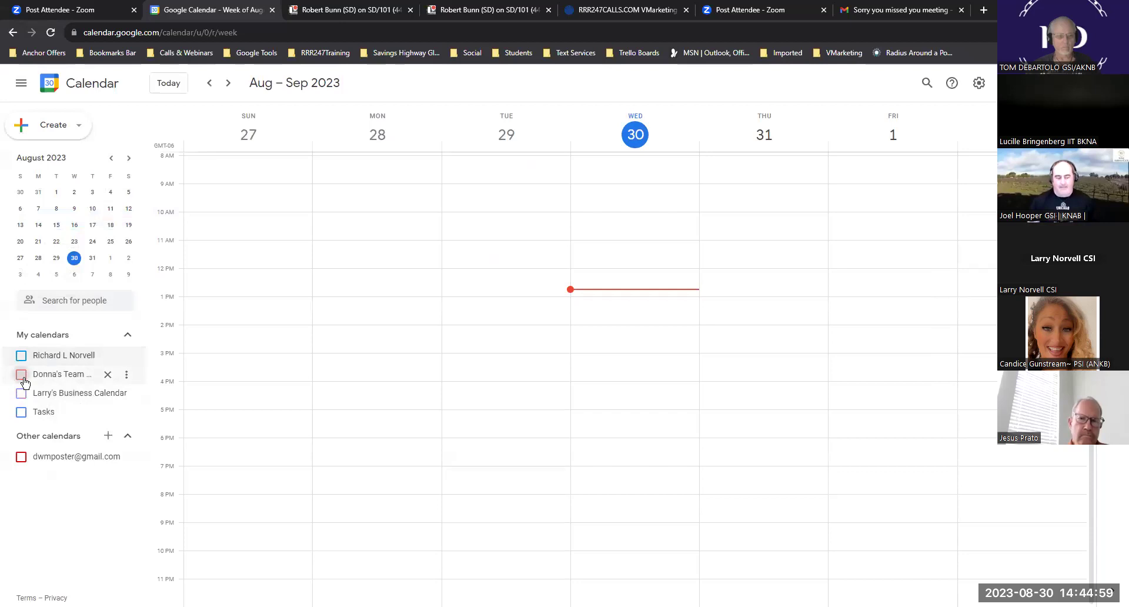
{"action": "left_click", "coordinate": [21, 374]}
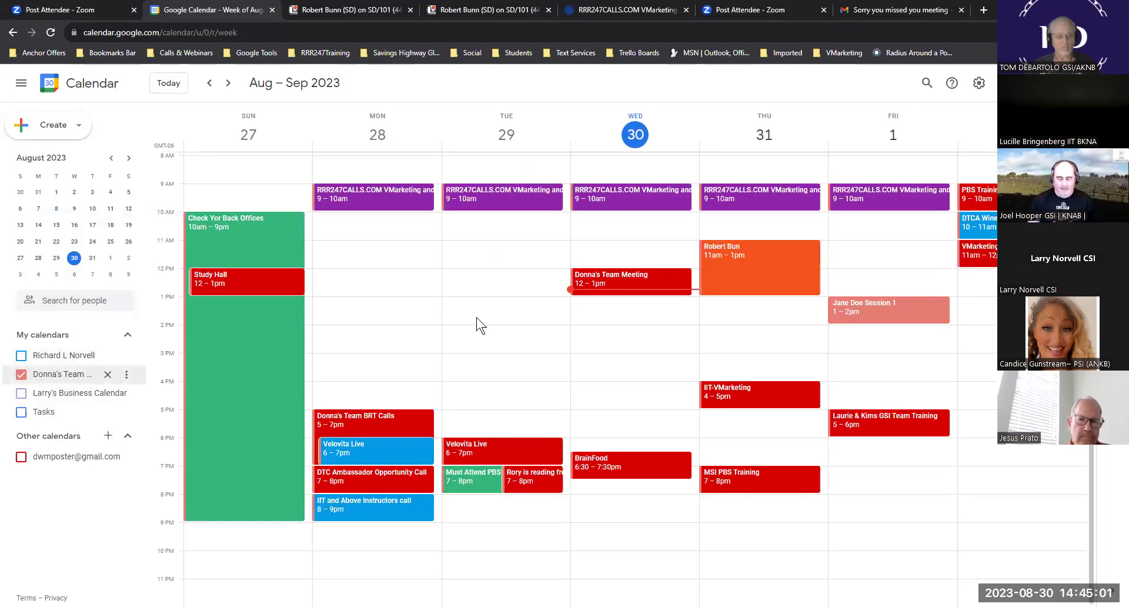
{"action": "scroll", "coordinate": [479, 323], "scroll_direction": "up", "scroll_amount": 3}
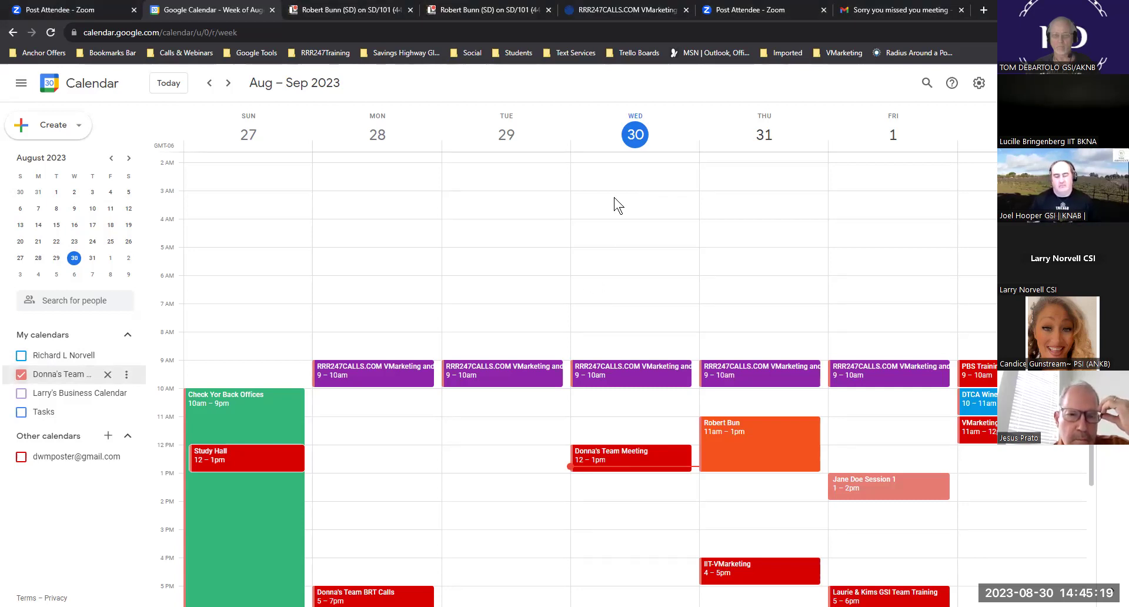
- Start a new event on Tuesday, Aug 29 titled 'Velovita BOGO'
{"action": "left_click", "coordinate": [480, 288]}
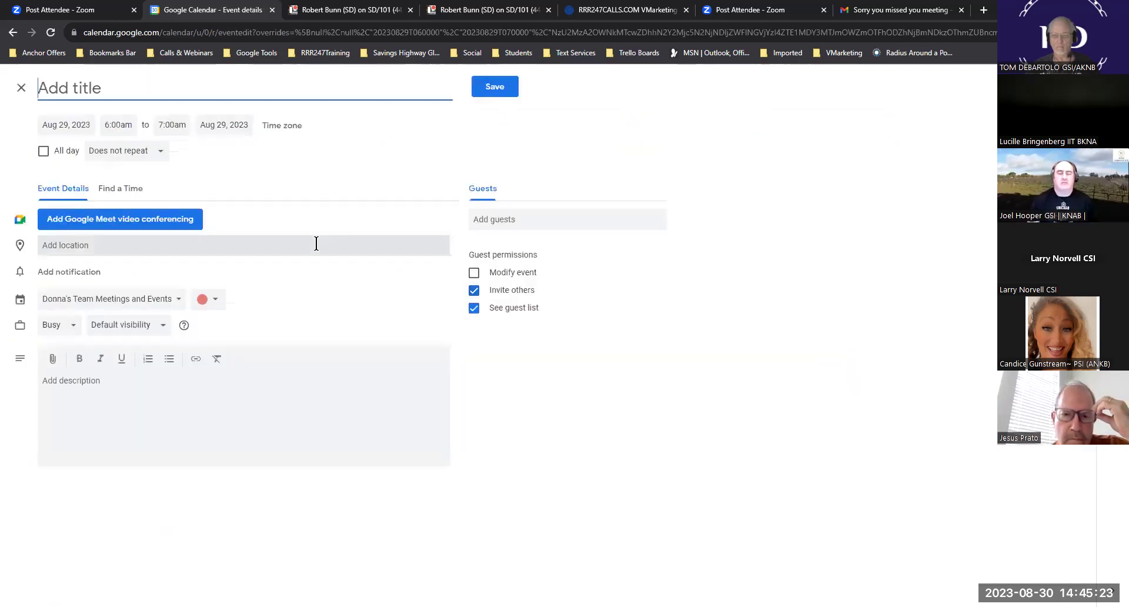
{"action": "type", "text": "V"}
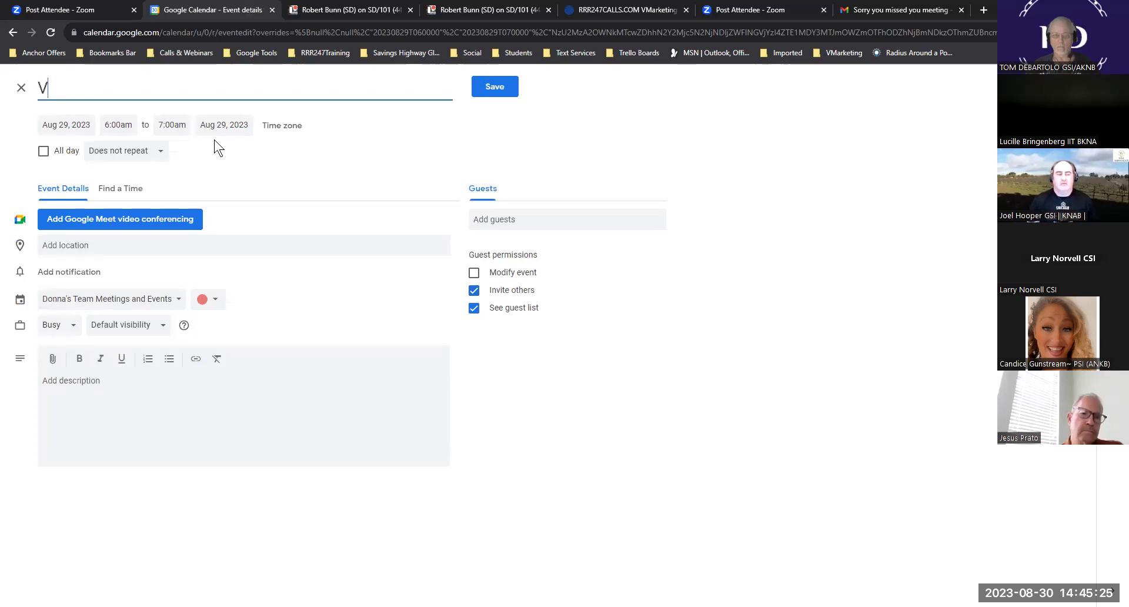
{"action": "type", "text": "elovita Bogo"}
{"action": "key", "text": "BackSpace"}
{"action": "key", "text": "BackSpace"}
{"action": "key", "text": "BackSpace"}
{"action": "type", "text": "OGO"}
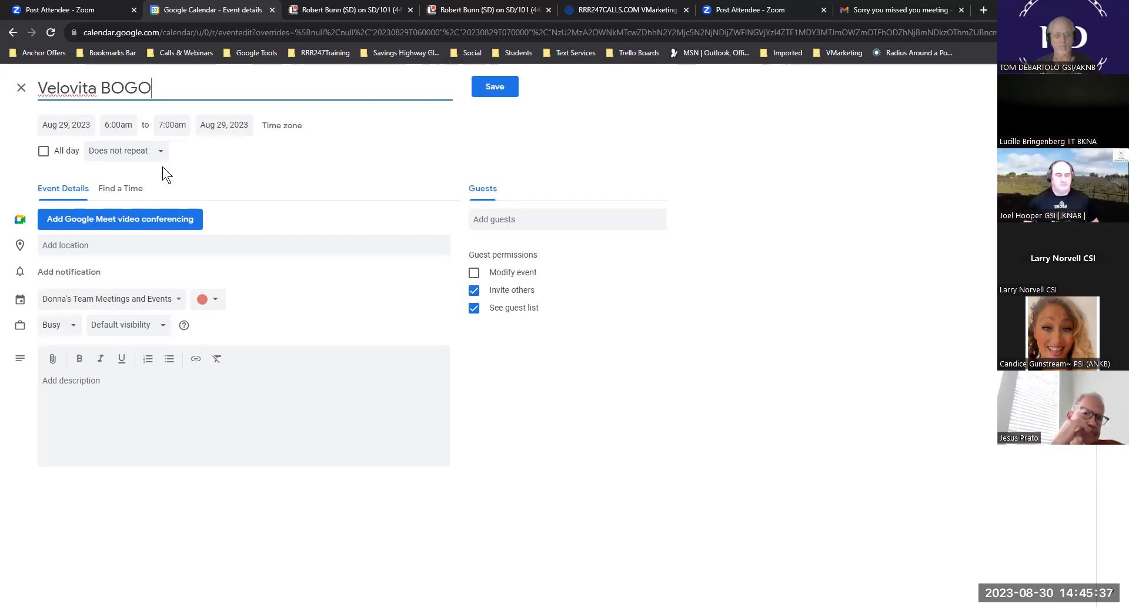
- Make the event run from 12:00am Aug 29 to 11:59pm Aug 31
{"action": "left_click", "coordinate": [109, 128]}
{"action": "scroll", "coordinate": [144, 168], "scroll_direction": "up", "scroll_amount": 7}
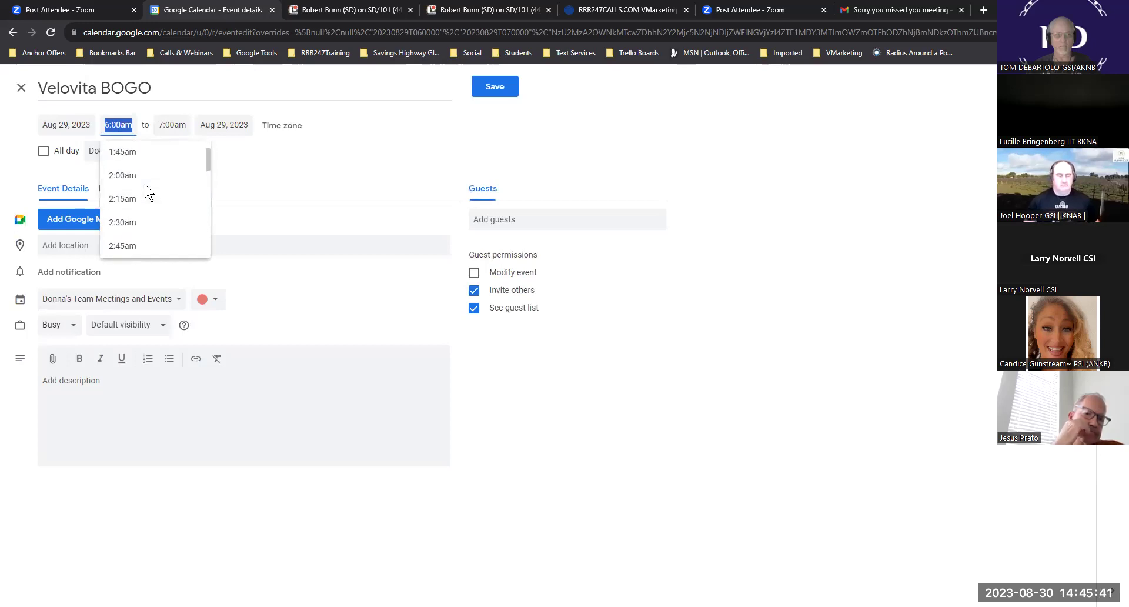
{"action": "scroll", "coordinate": [147, 191], "scroll_direction": "up", "scroll_amount": 2}
{"action": "scroll", "coordinate": [147, 191], "scroll_direction": "up", "scroll_amount": 1}
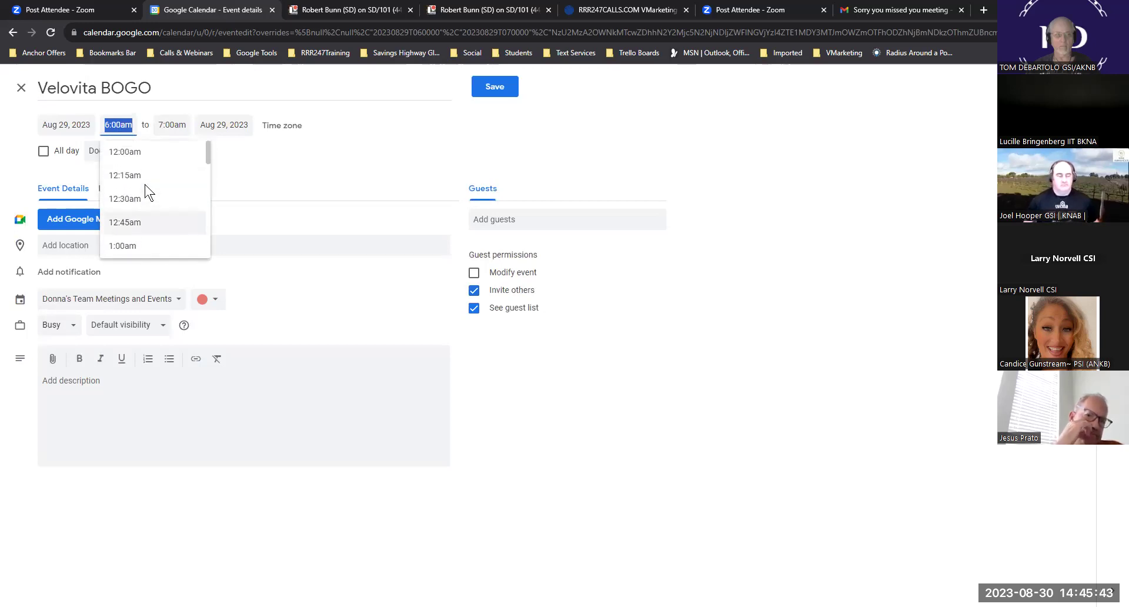
{"action": "left_click", "coordinate": [147, 154]}
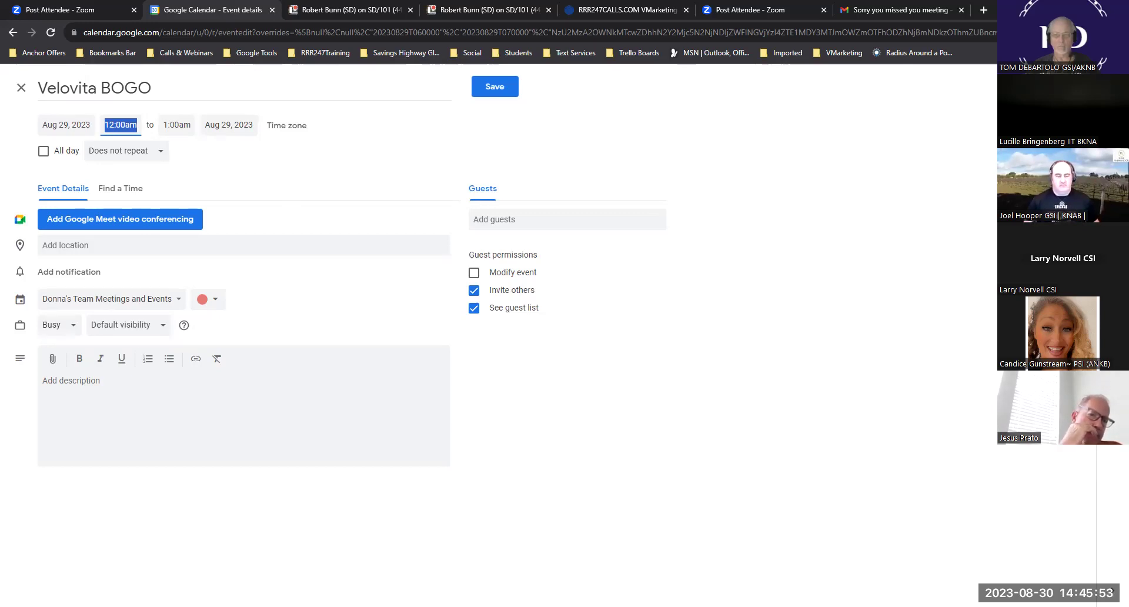
{"action": "left_click", "coordinate": [231, 119]}
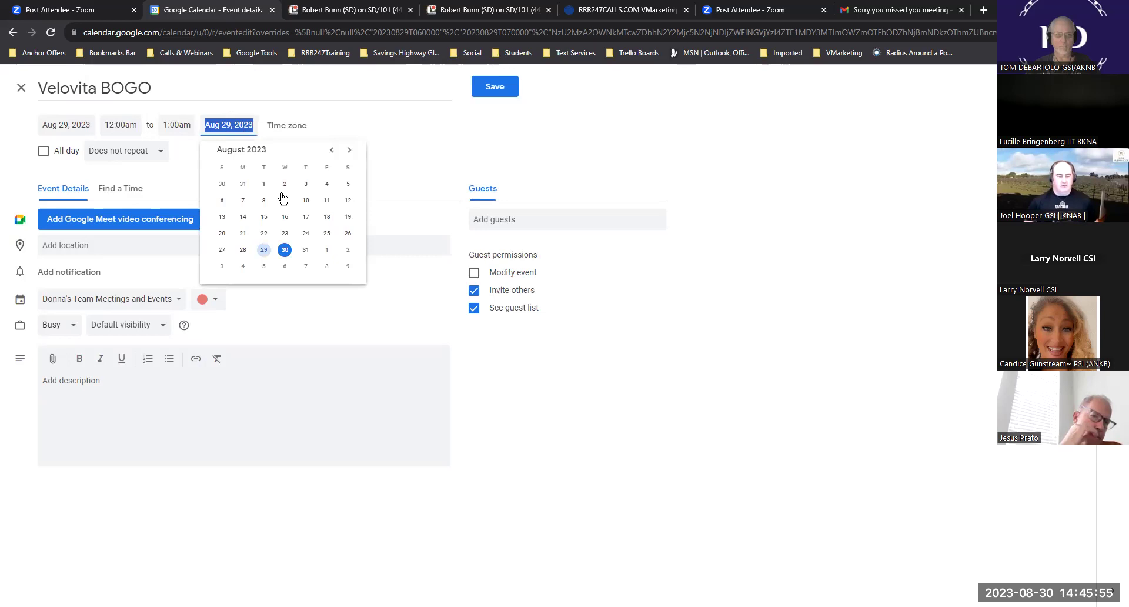
{"action": "left_click", "coordinate": [305, 249]}
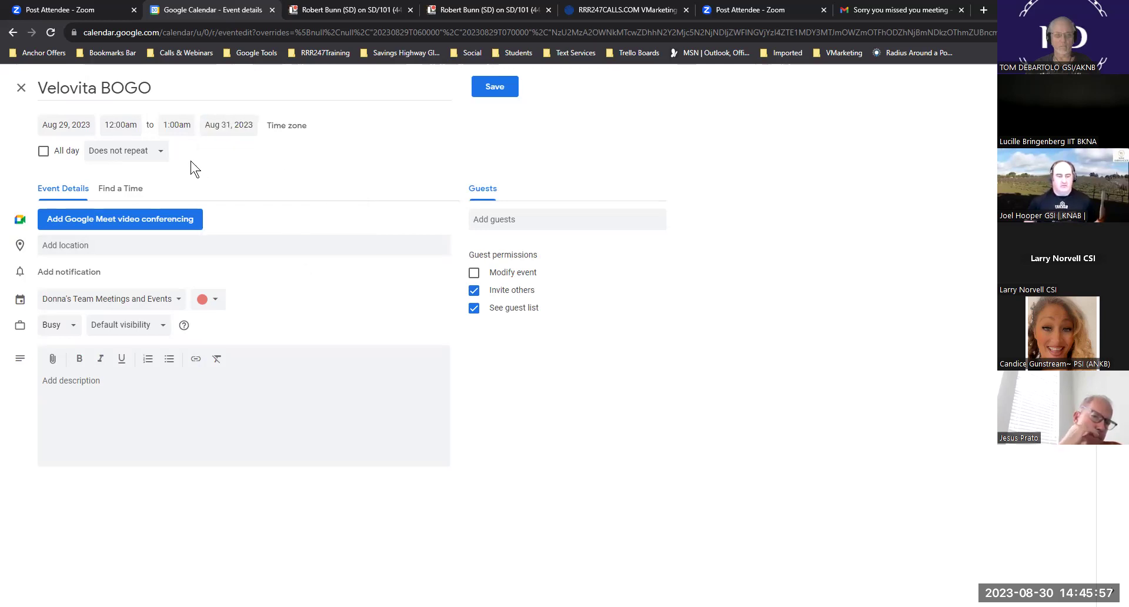
{"action": "left_click", "coordinate": [181, 125]}
{"action": "scroll", "coordinate": [203, 179], "scroll_direction": "down", "scroll_amount": 15}
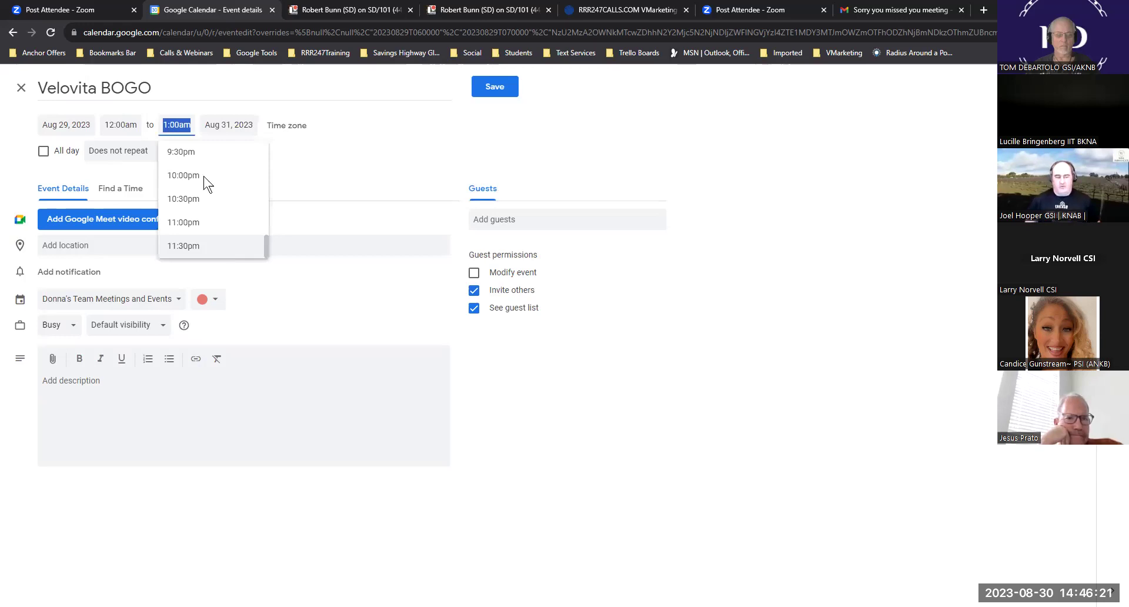
{"action": "type", "text": "1:59pm"}
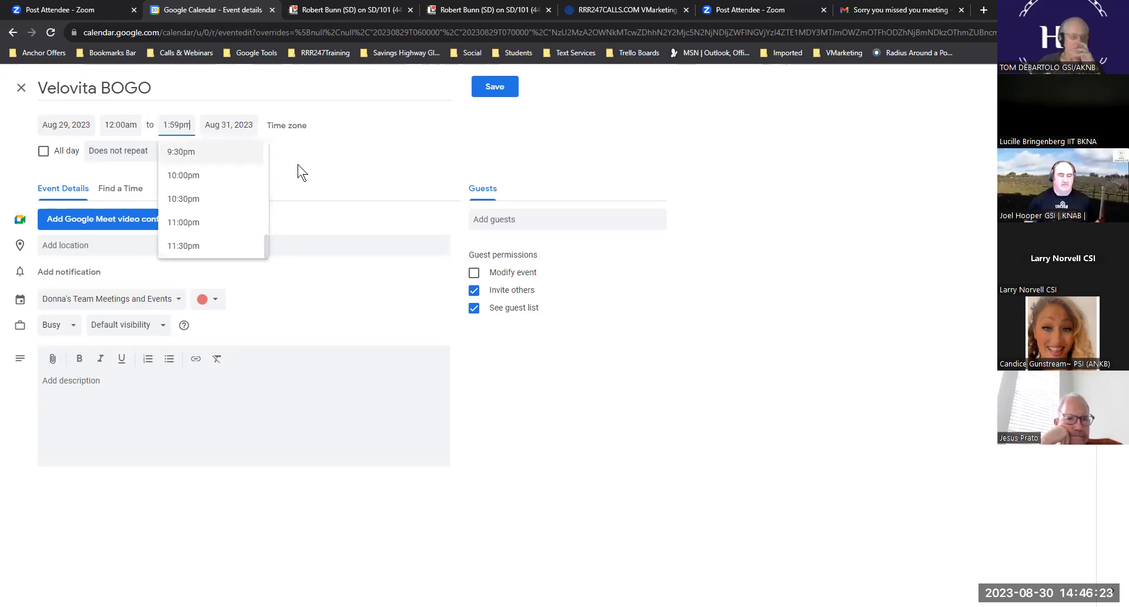
{"action": "key", "text": "Return"}
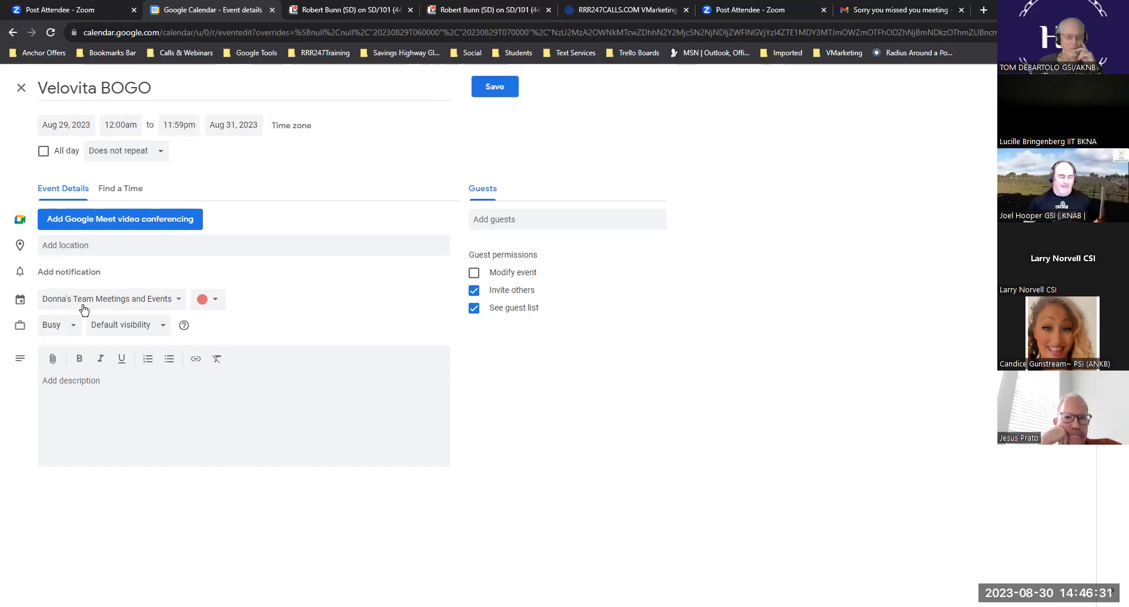
- Color the Velovita BOGO event purple and save it
{"action": "left_click", "coordinate": [217, 303]}
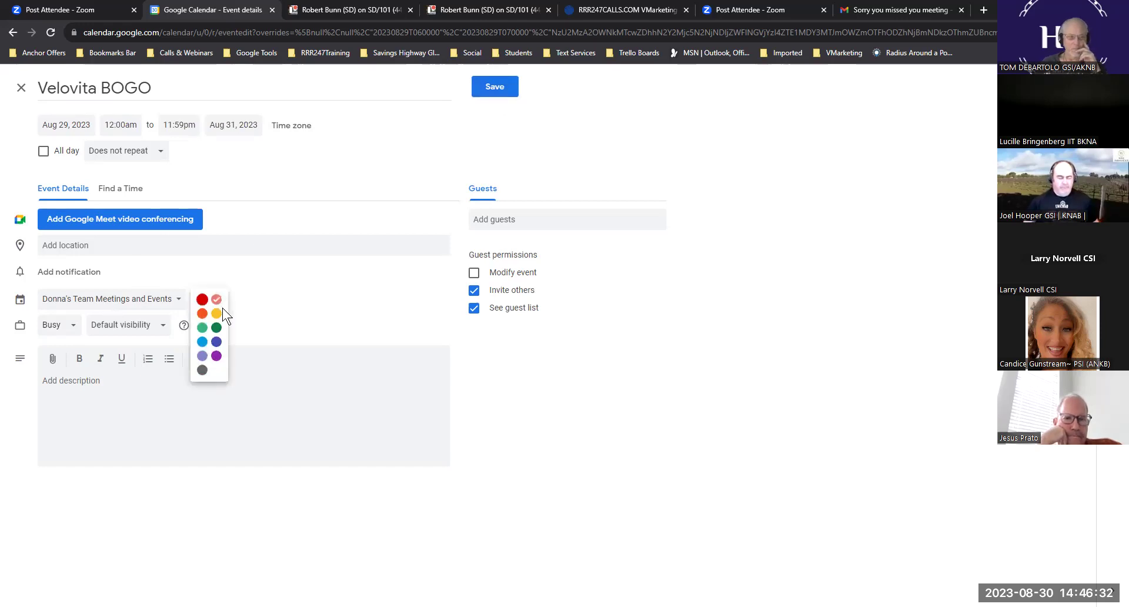
{"action": "left_click", "coordinate": [217, 360]}
{"action": "left_click", "coordinate": [508, 87]}
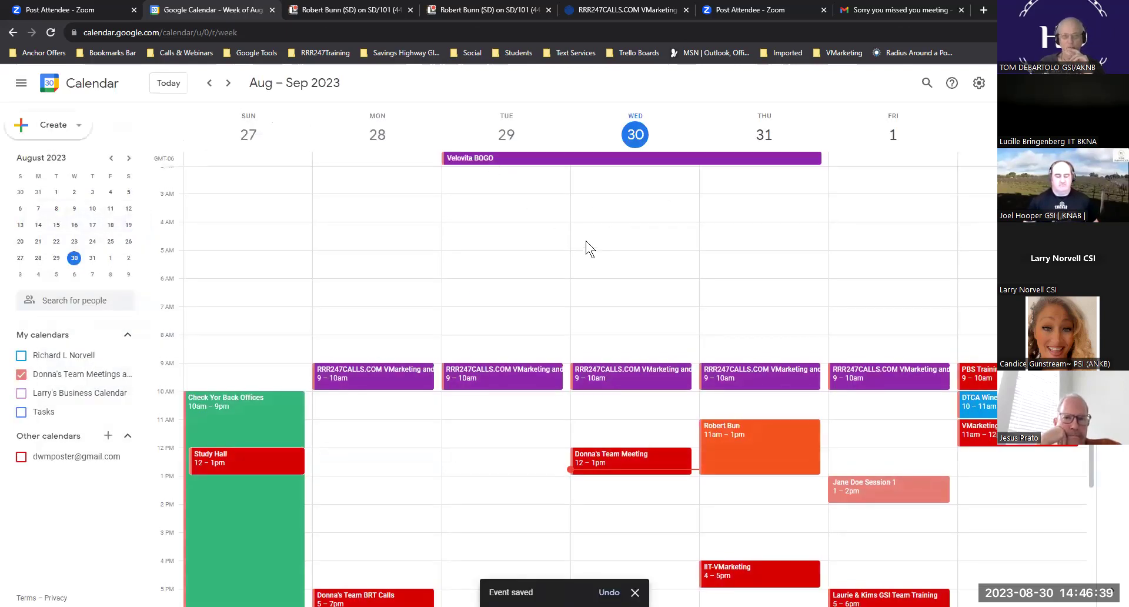
{"action": "scroll", "coordinate": [499, 171], "scroll_direction": "down", "scroll_amount": 4}
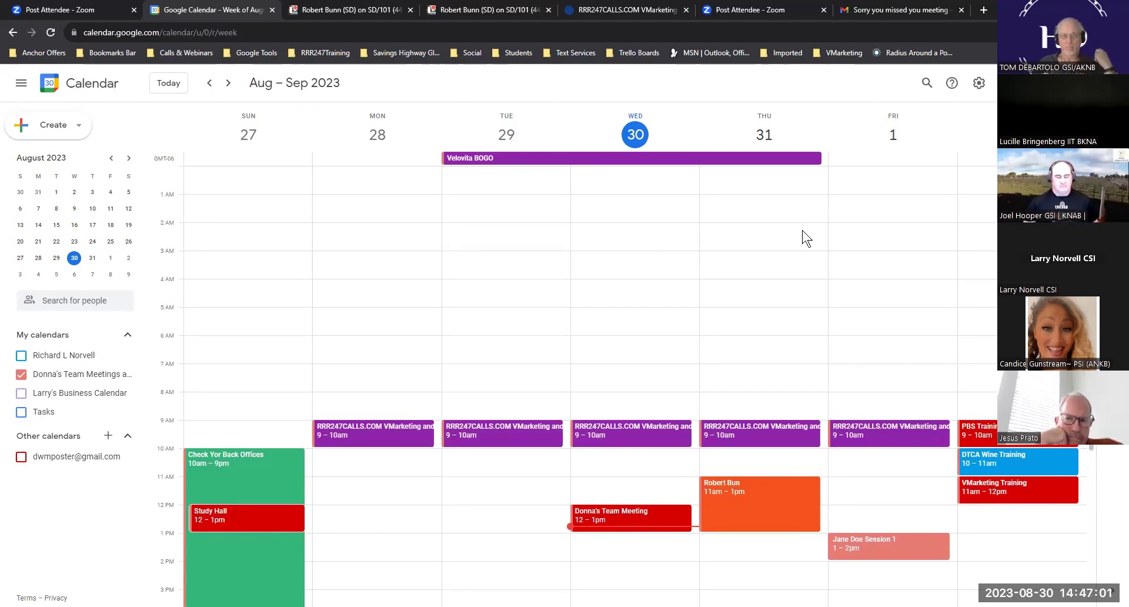
{"action": "scroll", "coordinate": [803, 235], "scroll_direction": "down", "scroll_amount": 4}
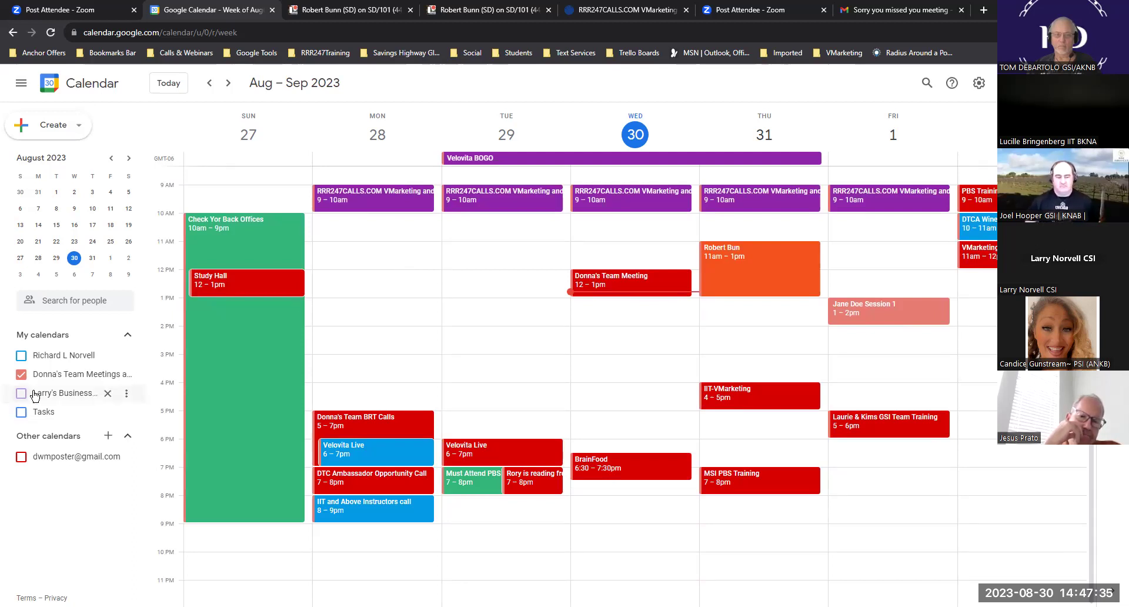
- Re-enable the team meetings calendar, review its settings and sharing page, then return to the week
{"action": "left_click", "coordinate": [22, 375]}
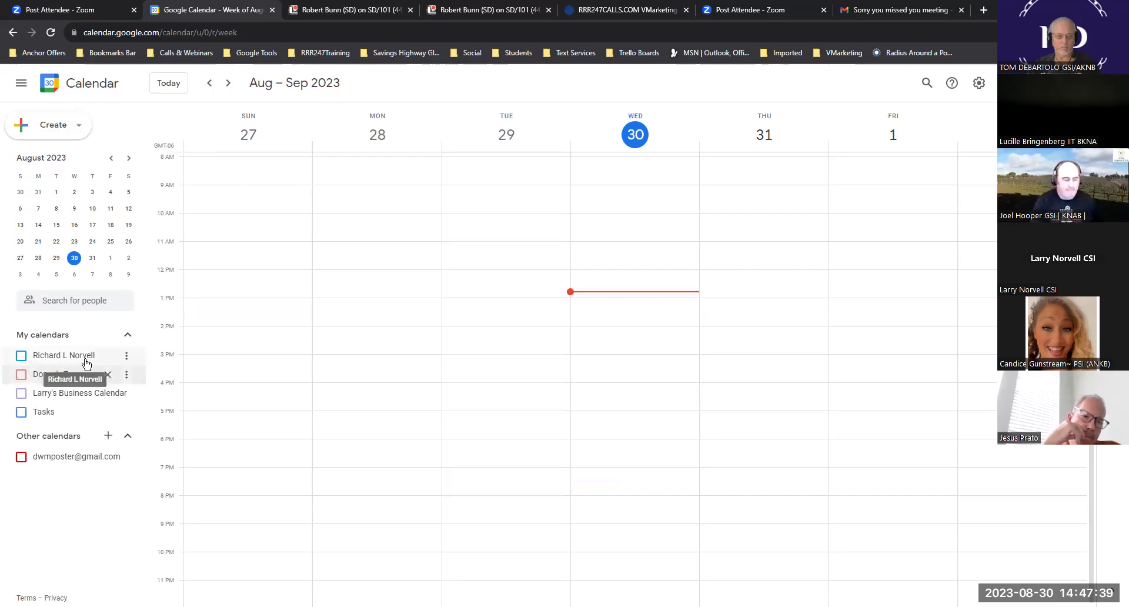
{"action": "left_click", "coordinate": [22, 374]}
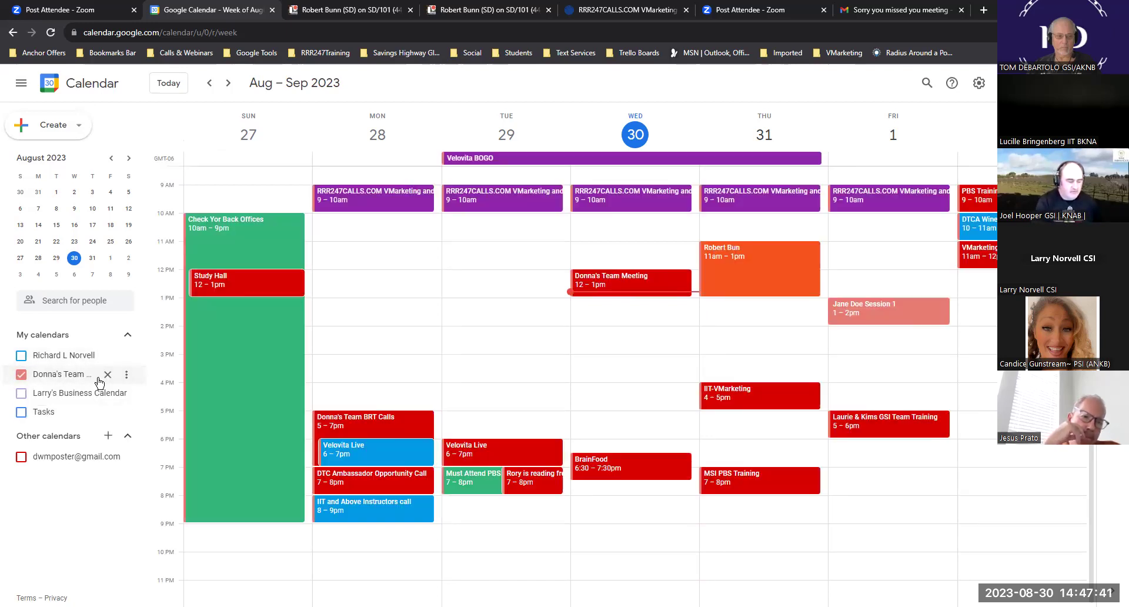
{"action": "left_click", "coordinate": [126, 375]}
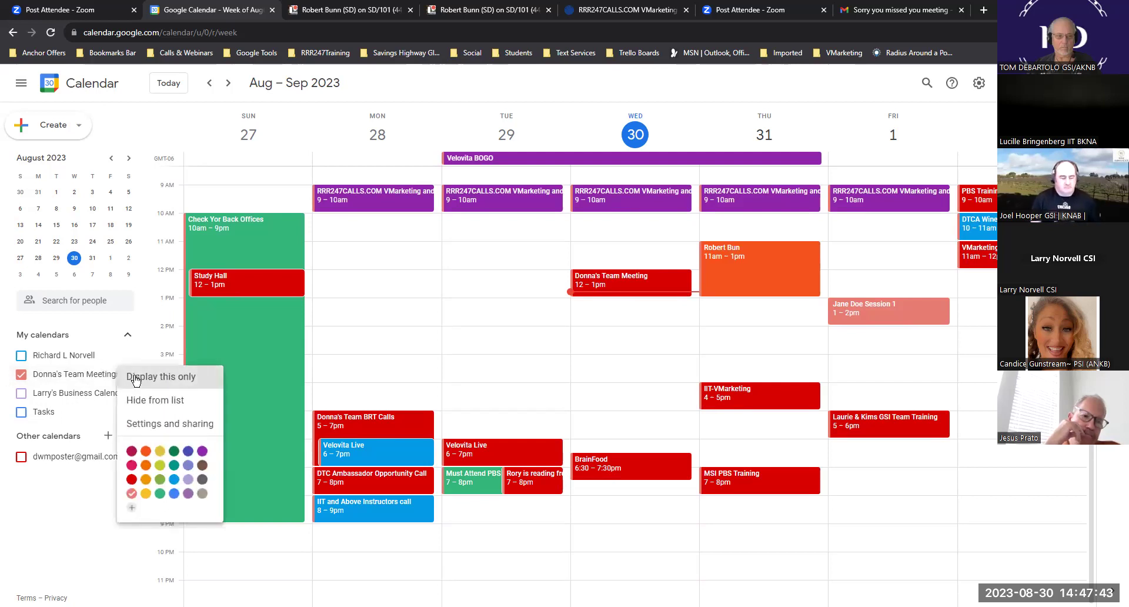
{"action": "left_click", "coordinate": [180, 427]}
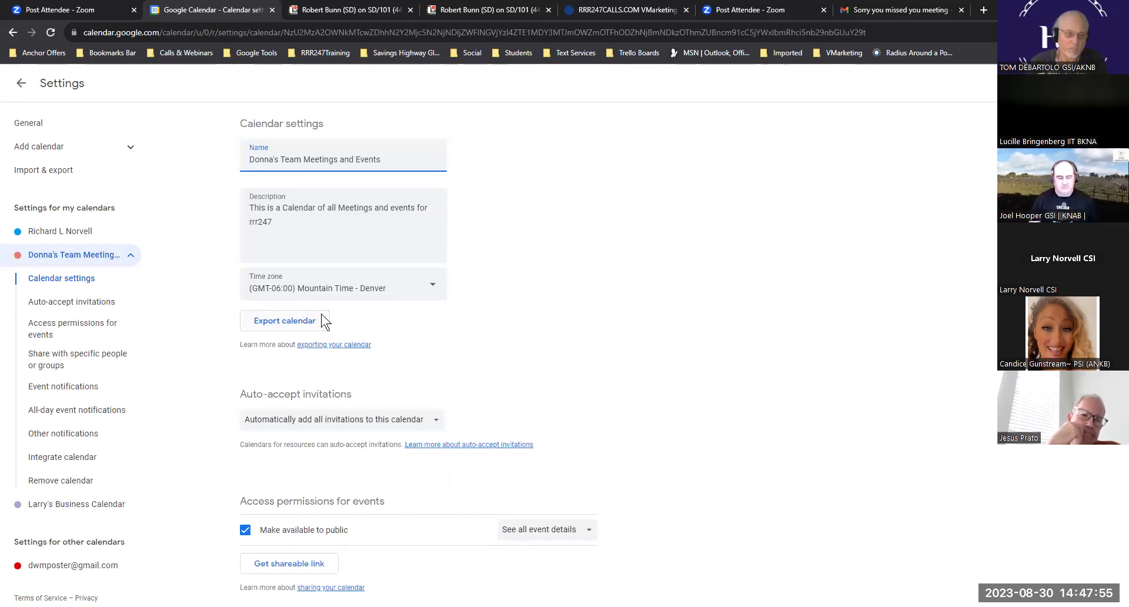
{"action": "scroll", "coordinate": [630, 269], "scroll_direction": "down", "scroll_amount": 6}
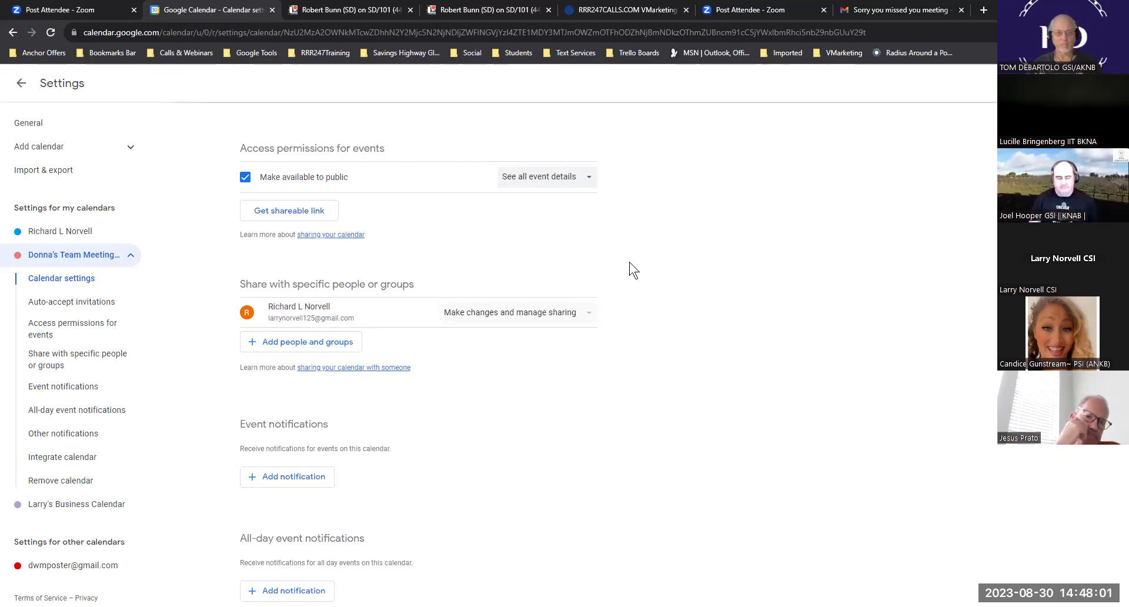
{"action": "scroll", "coordinate": [630, 269], "scroll_direction": "up", "scroll_amount": 2}
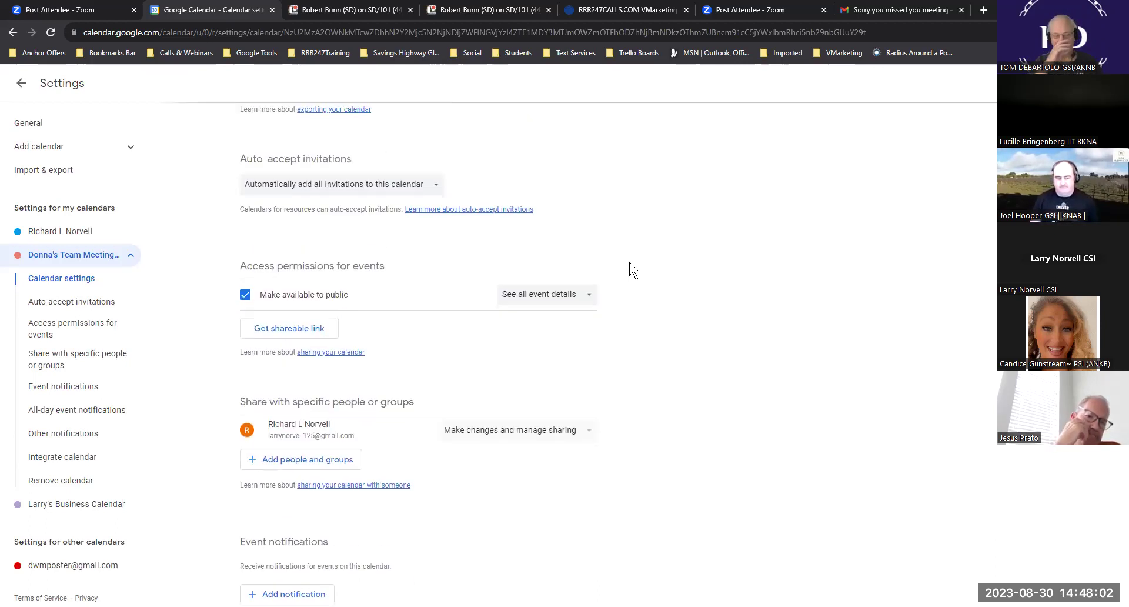
{"action": "left_click", "coordinate": [21, 85]}
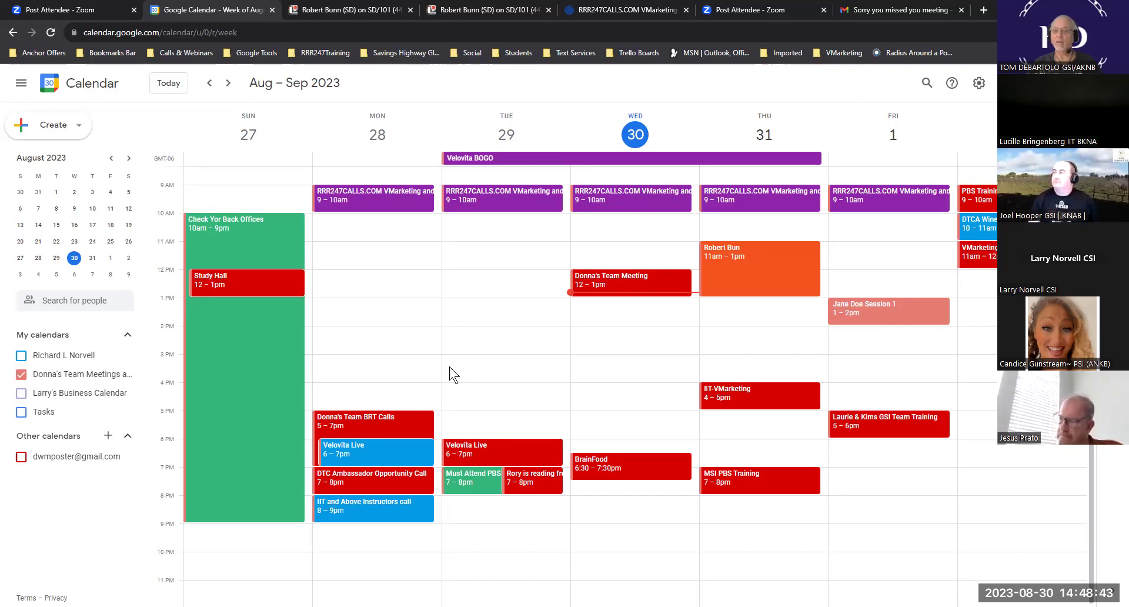
{"action": "left_click", "coordinate": [776, 256]}
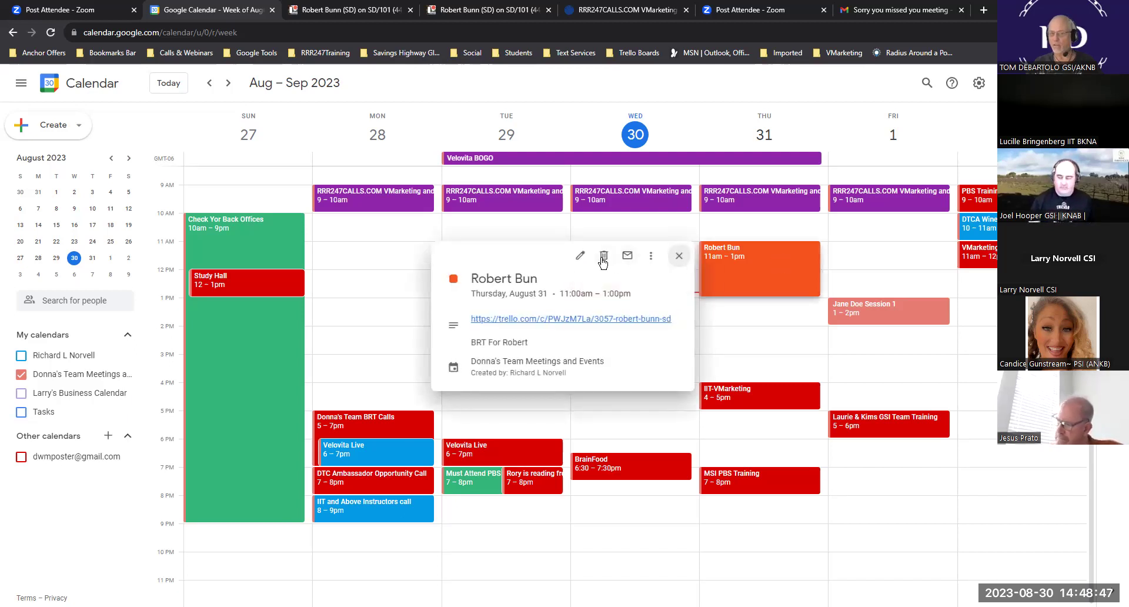
{"action": "left_click", "coordinate": [761, 340]}
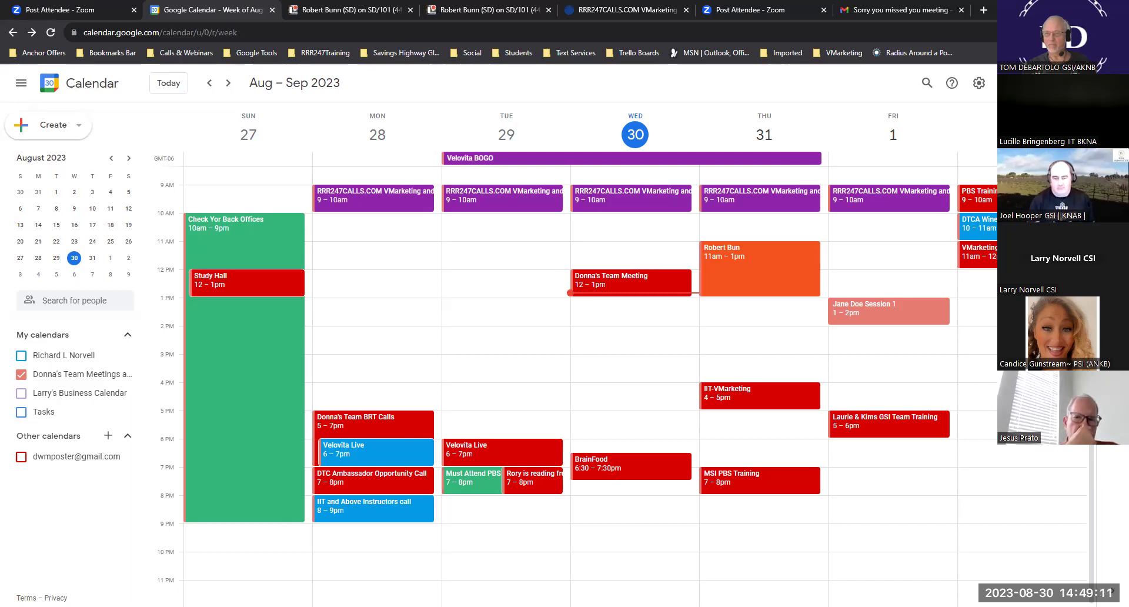
{"action": "left_click", "coordinate": [1031, 82]}
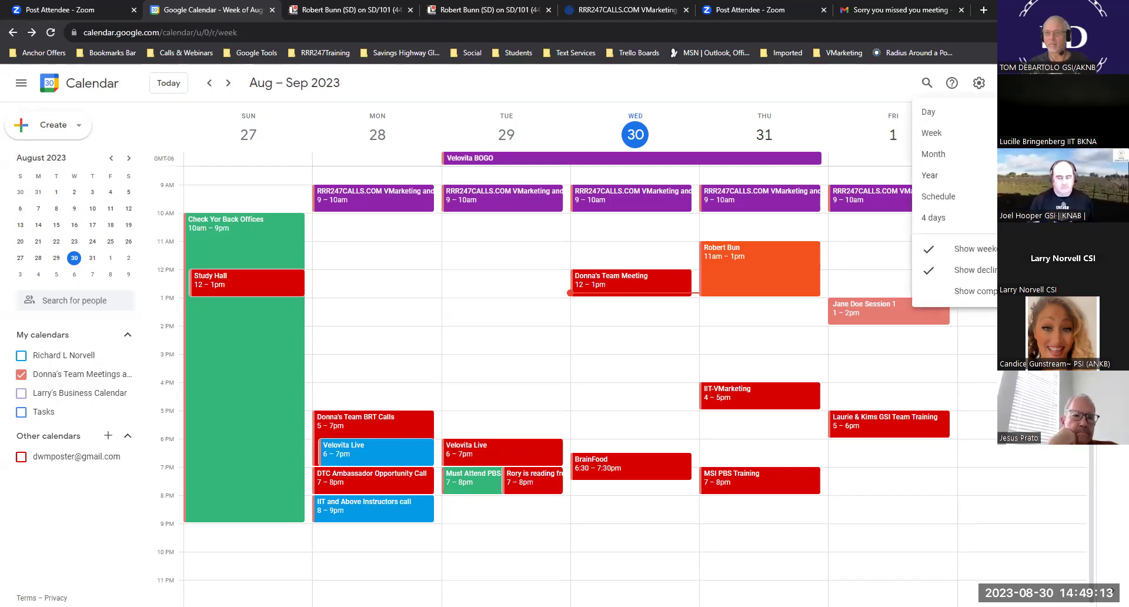
{"action": "left_click", "coordinate": [953, 112]}
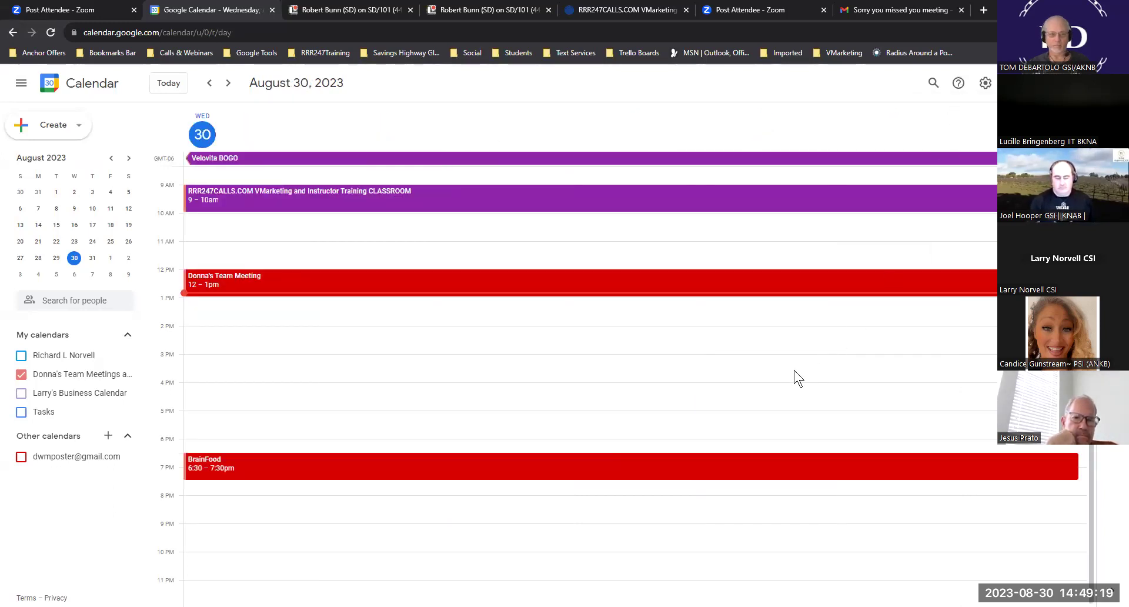
{"action": "left_click", "coordinate": [1022, 83]}
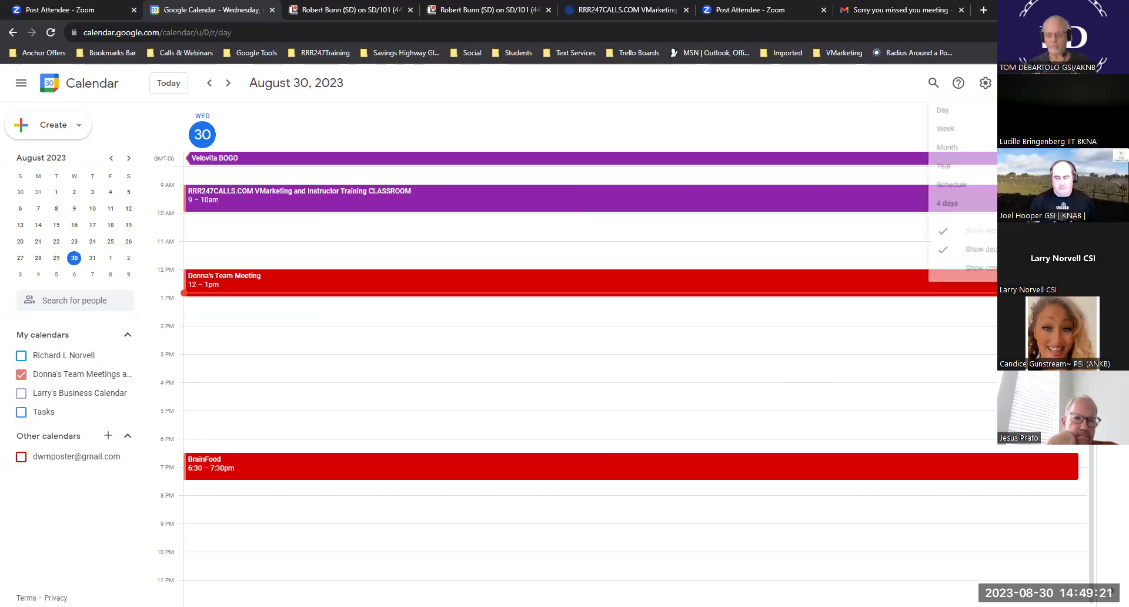
{"action": "left_click", "coordinate": [977, 129]}
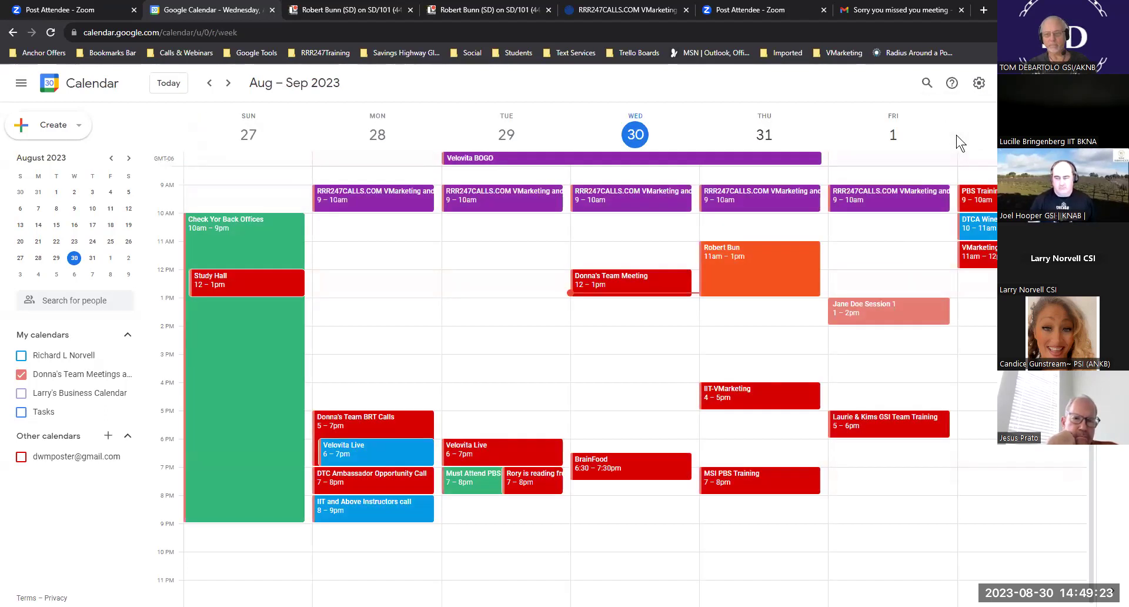
{"action": "left_click", "coordinate": [1022, 83]}
{"action": "left_click", "coordinate": [968, 162]}
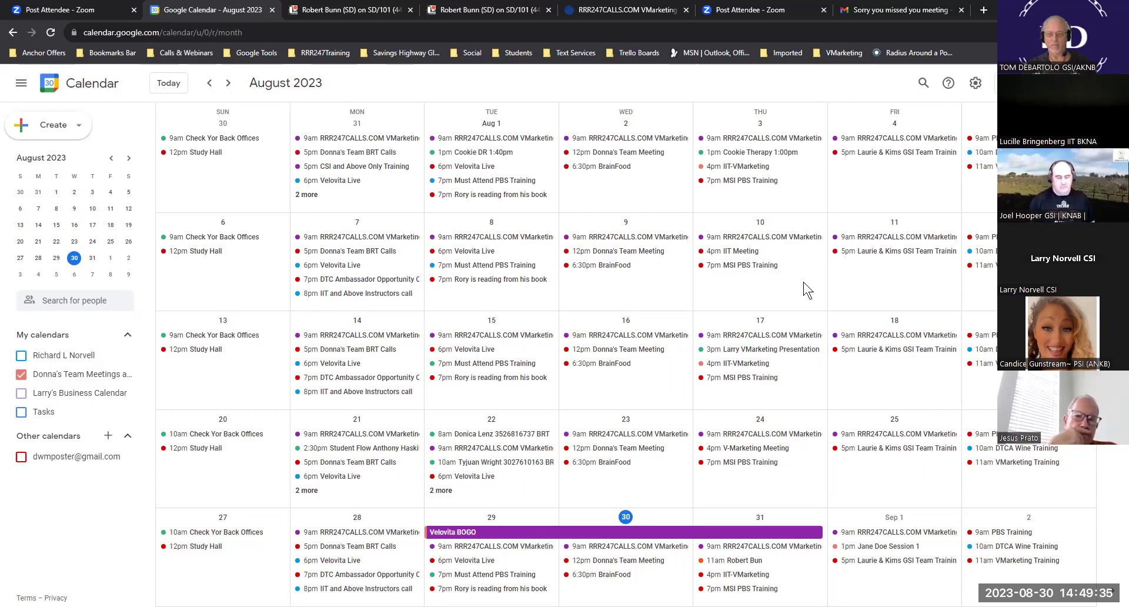
{"action": "left_click", "coordinate": [1016, 83]}
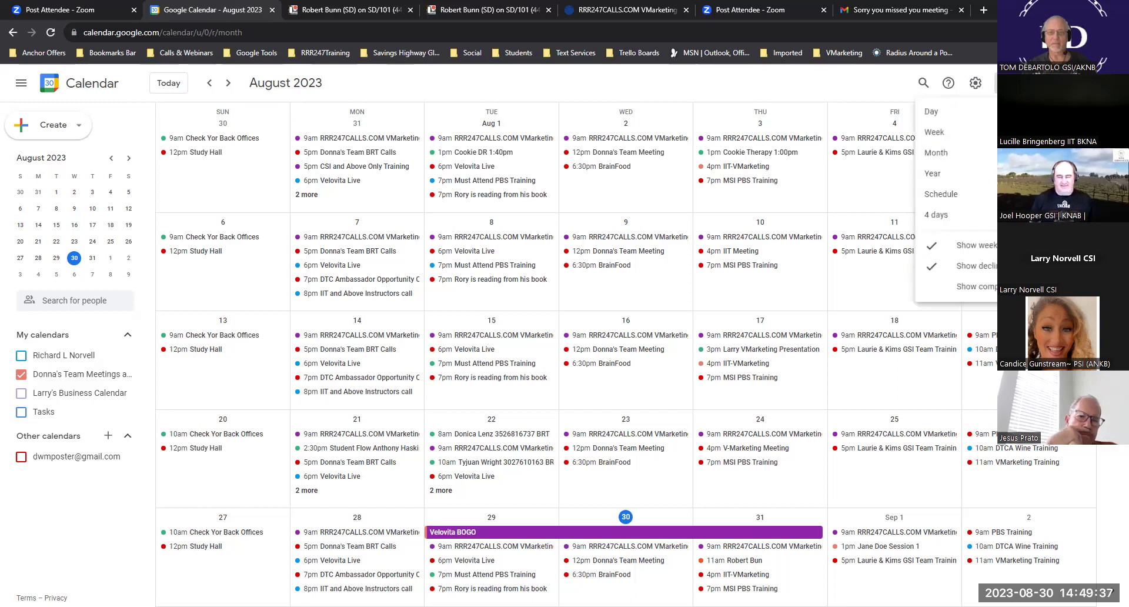
{"action": "left_click", "coordinate": [945, 178]}
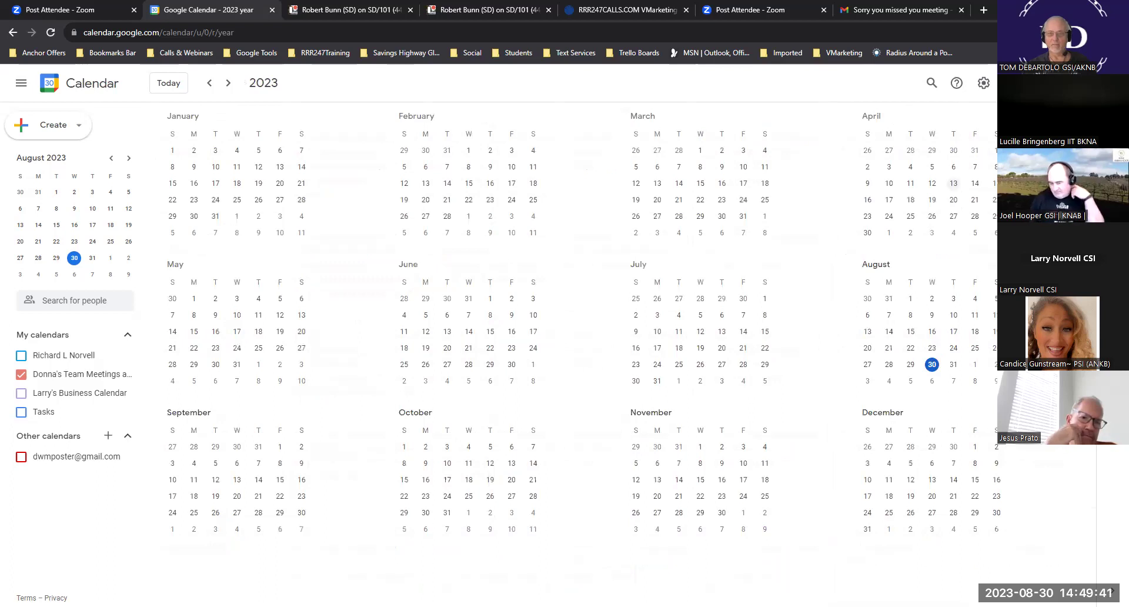
{"action": "left_click", "coordinate": [1017, 83]}
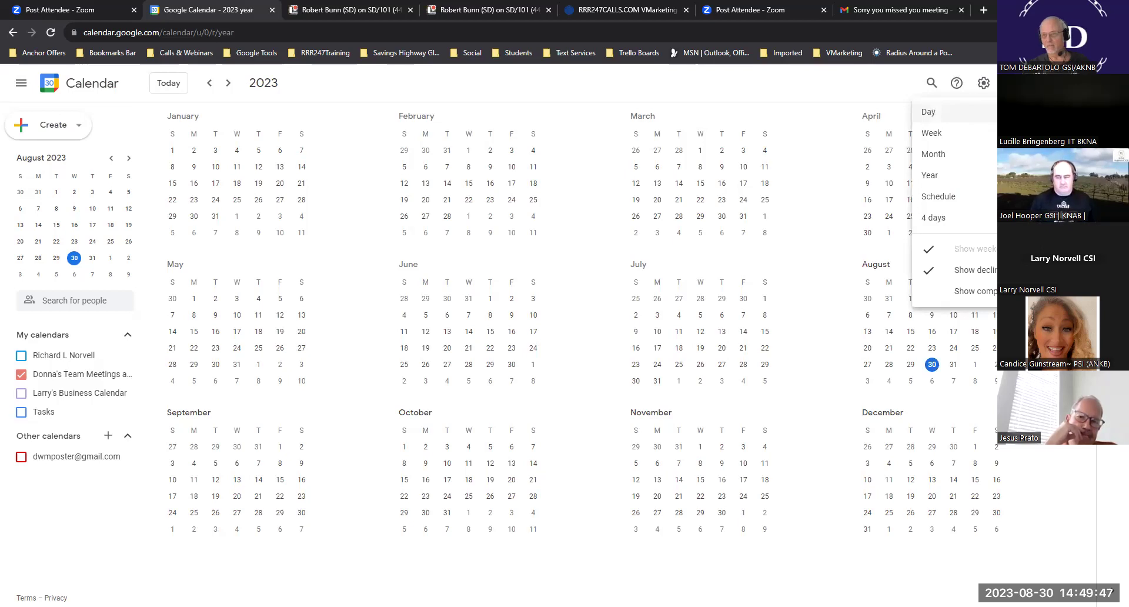
{"action": "left_click", "coordinate": [855, 181]}
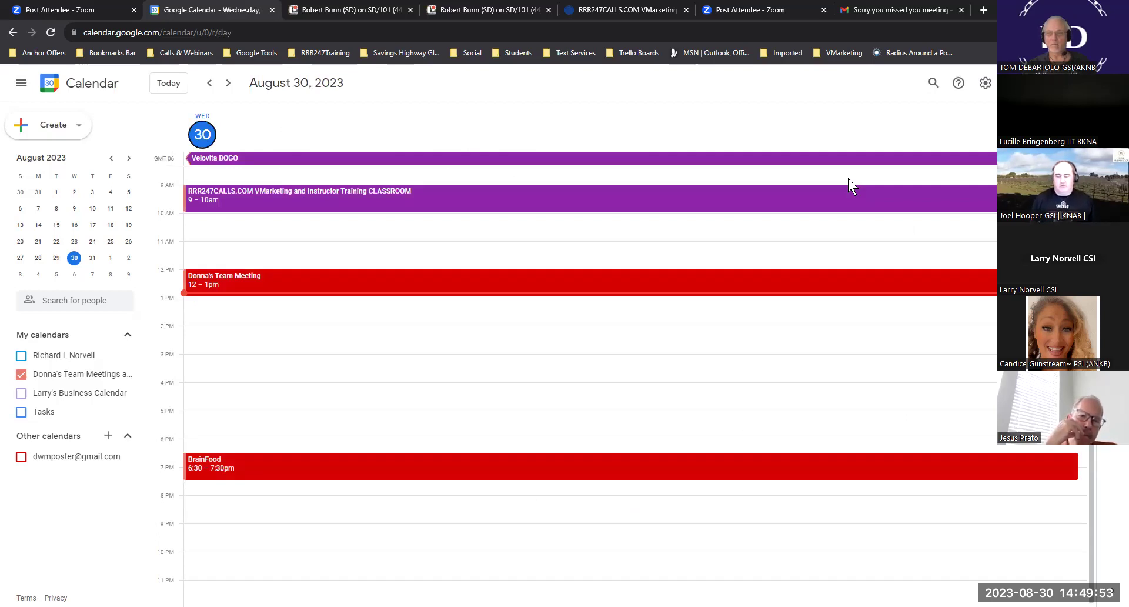
{"action": "key", "text": "w"}
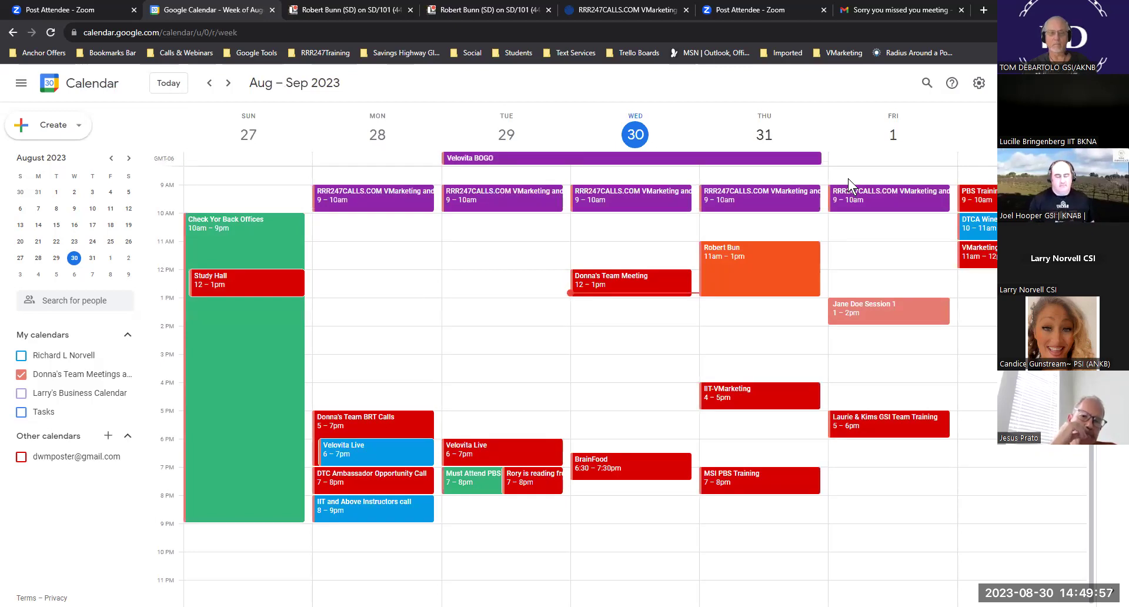
{"action": "key", "text": "y"}
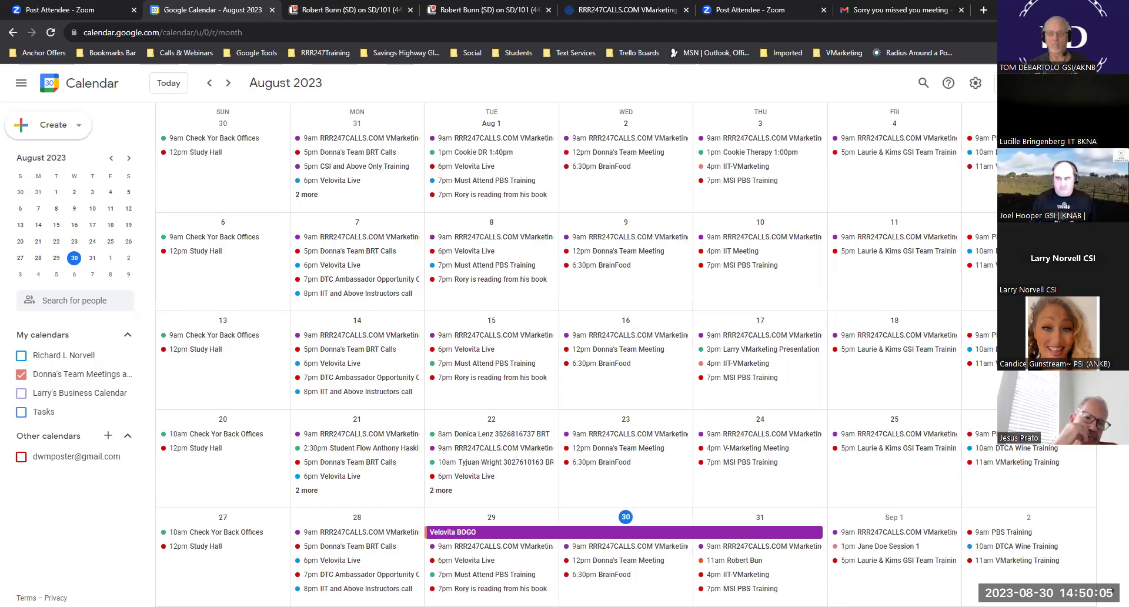
{"action": "left_click", "coordinate": [1023, 83]}
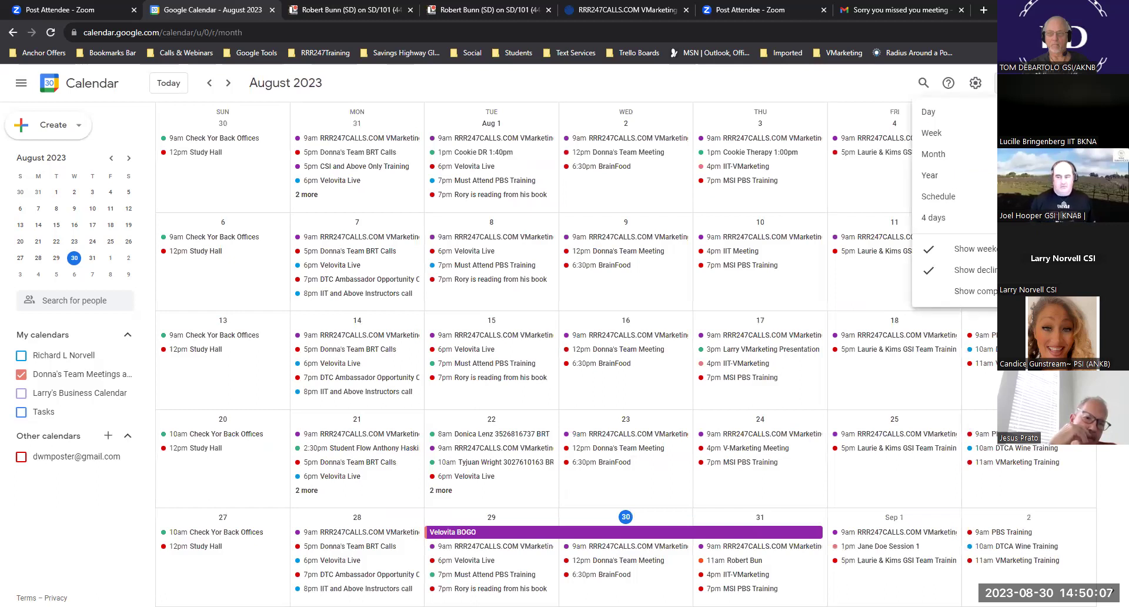
{"action": "left_click", "coordinate": [935, 133]}
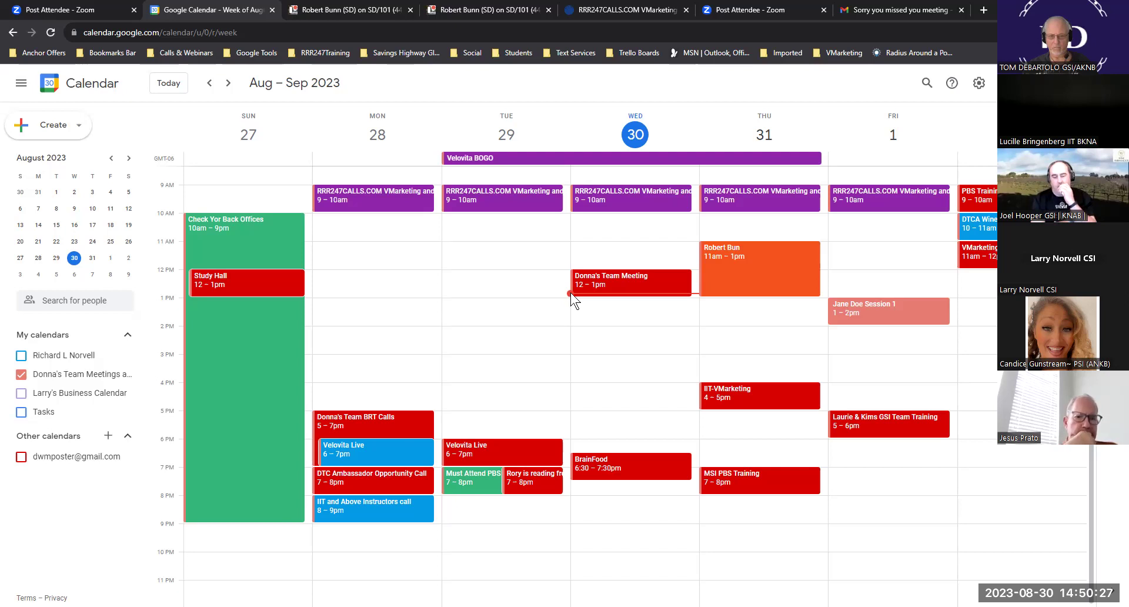
- Delete Thursday's 11am–1pm event and Friday's 1–2pm session, discarding a stray new Wednesday event
{"action": "left_click", "coordinate": [570, 292]}
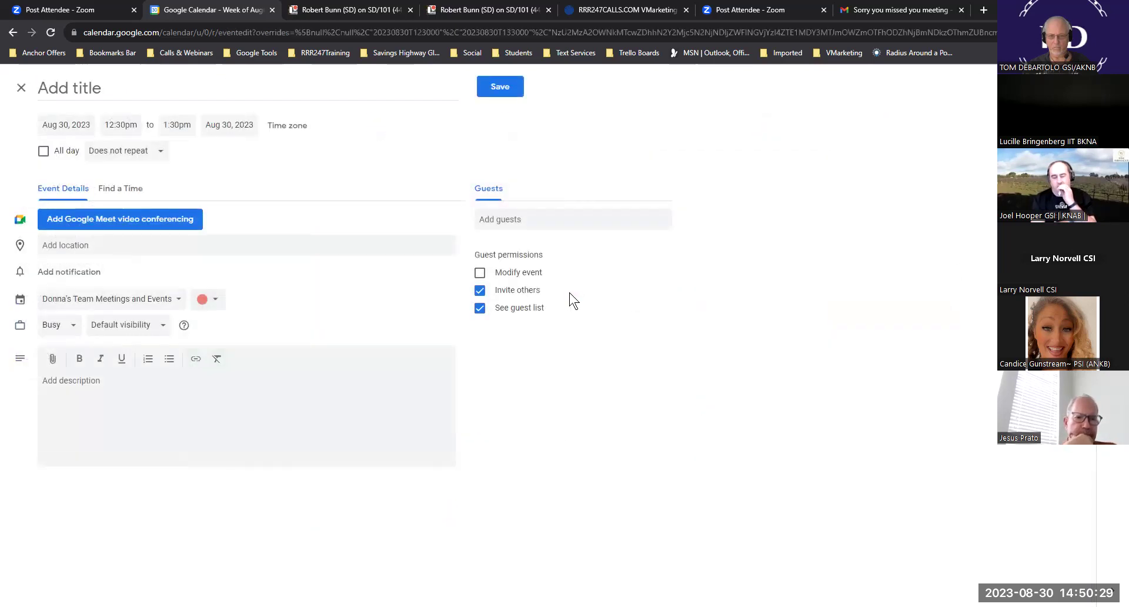
{"action": "left_click", "coordinate": [21, 88]}
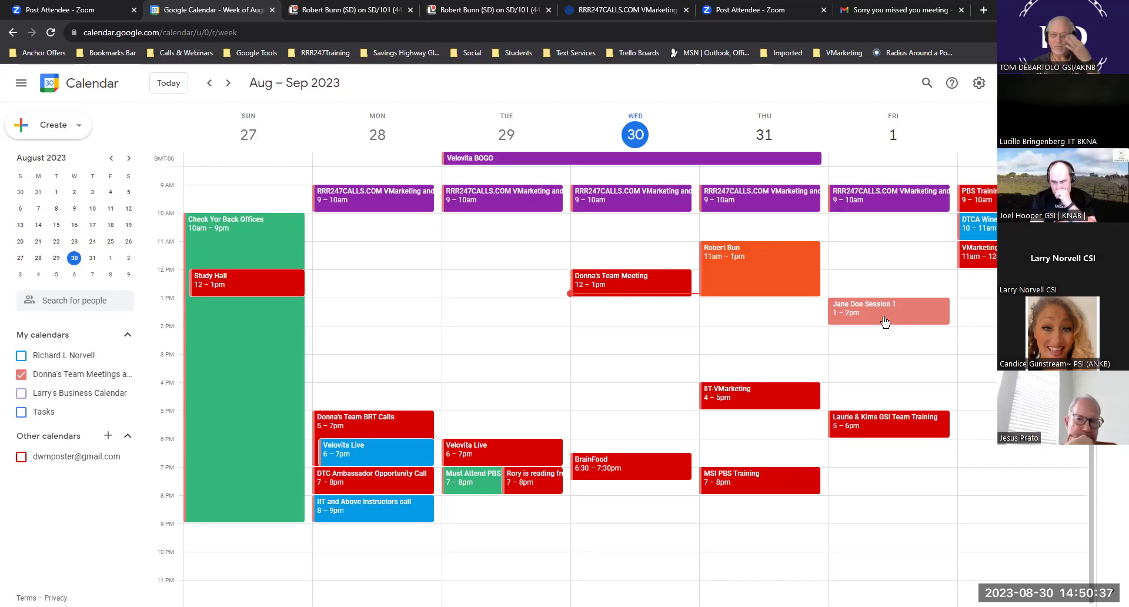
{"action": "left_click", "coordinate": [770, 257]}
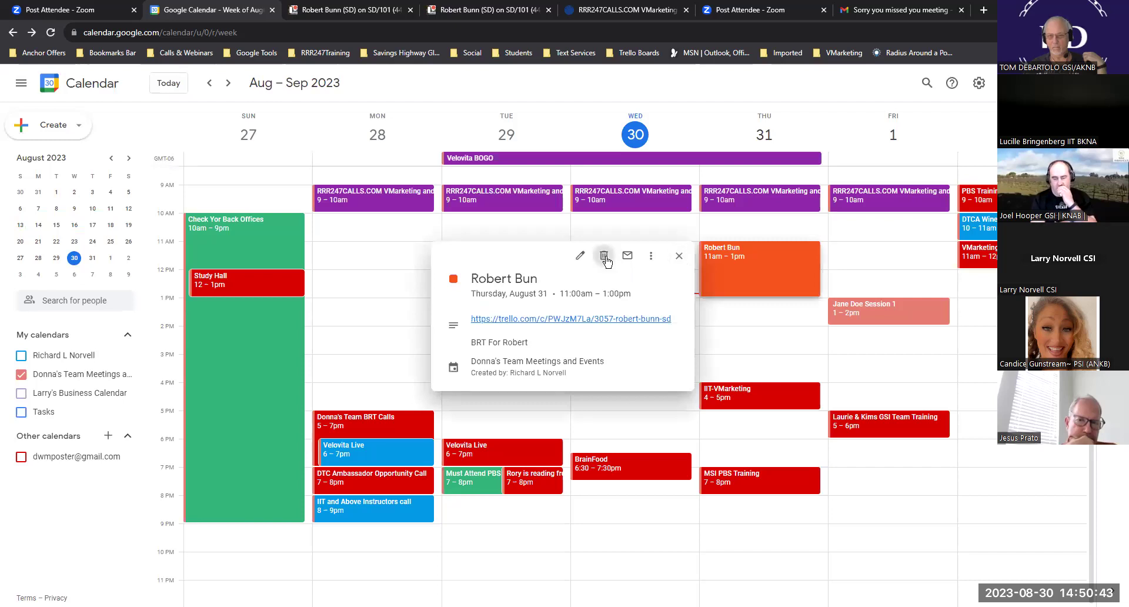
{"action": "left_click", "coordinate": [607, 259]}
{"action": "left_click", "coordinate": [881, 315]}
{"action": "left_click", "coordinate": [733, 298]}
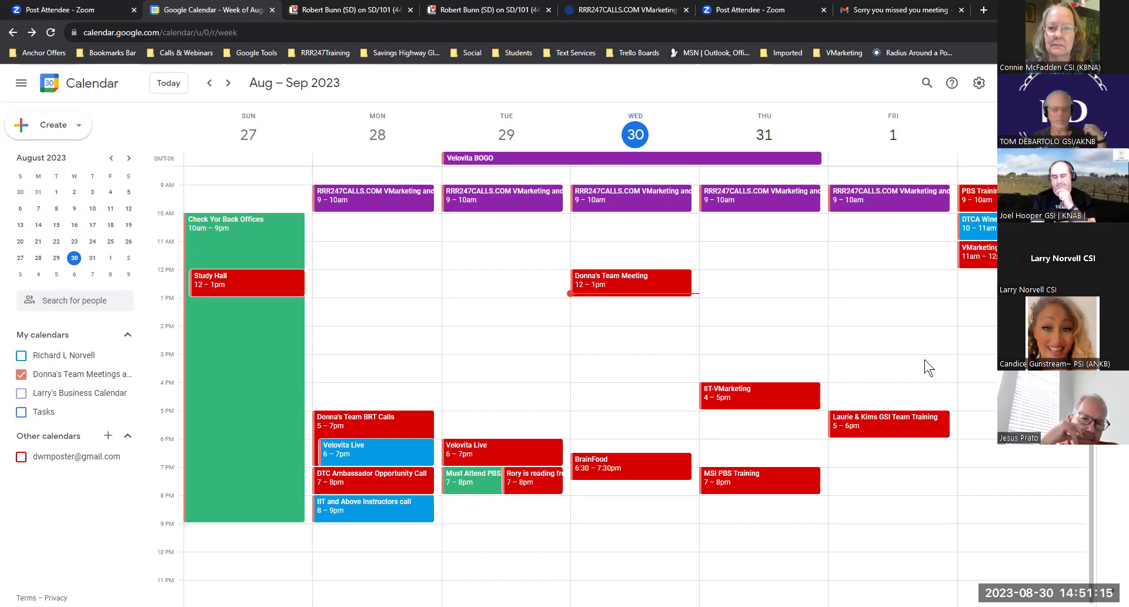
- Create a Thursday 11am–12pm event titled with the attendee's name followed by NO SHOW
{"action": "double_click", "coordinate": [748, 260]}
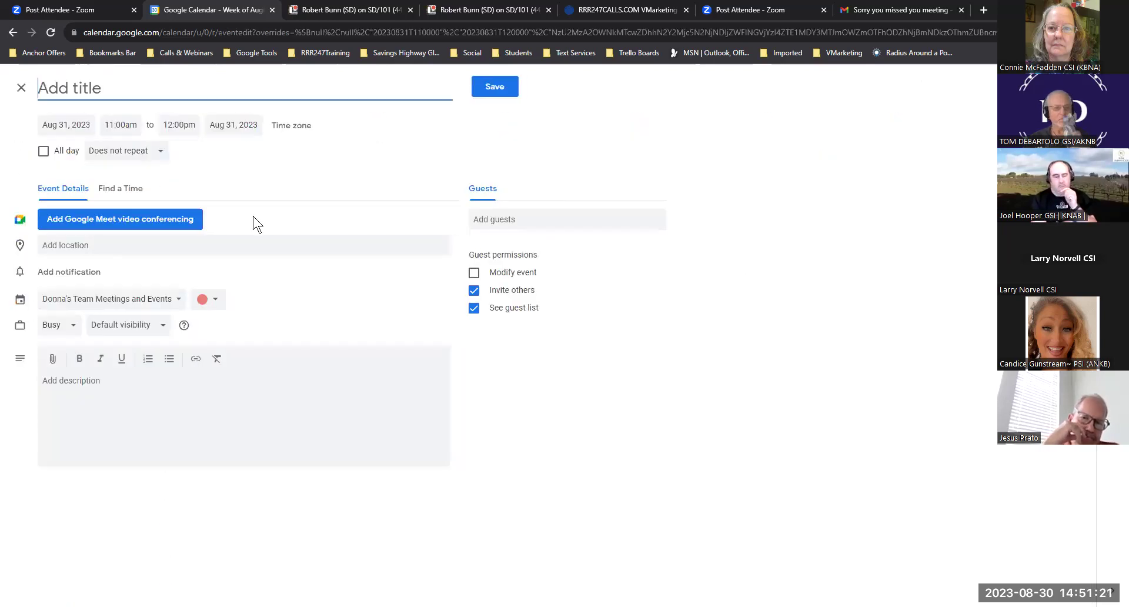
{"action": "type", "text": "Jo"}
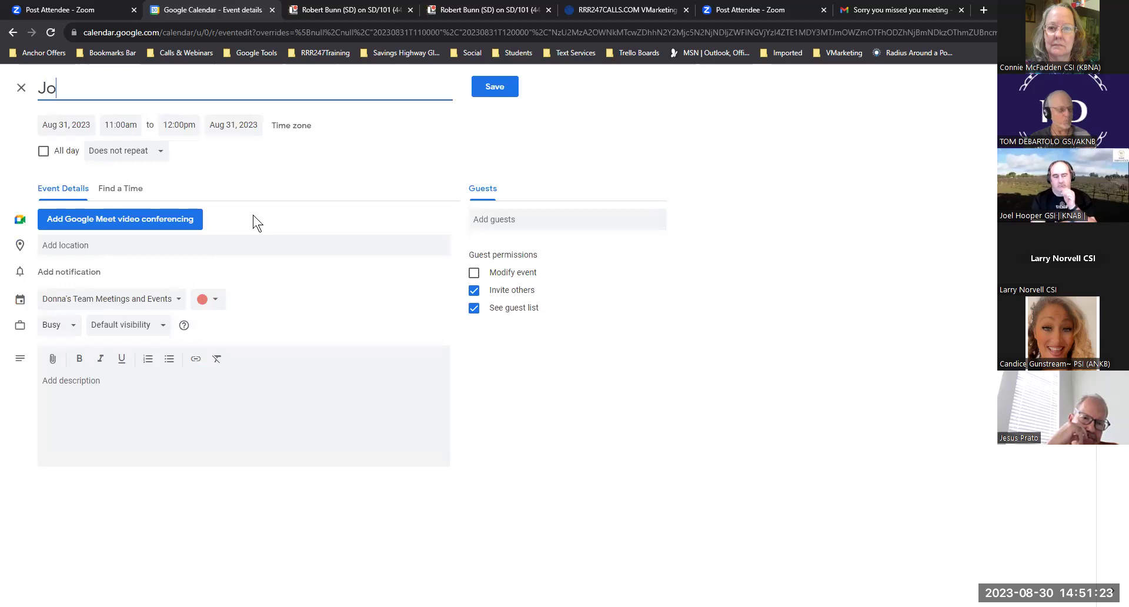
{"action": "type", "text": "hn Dow"}
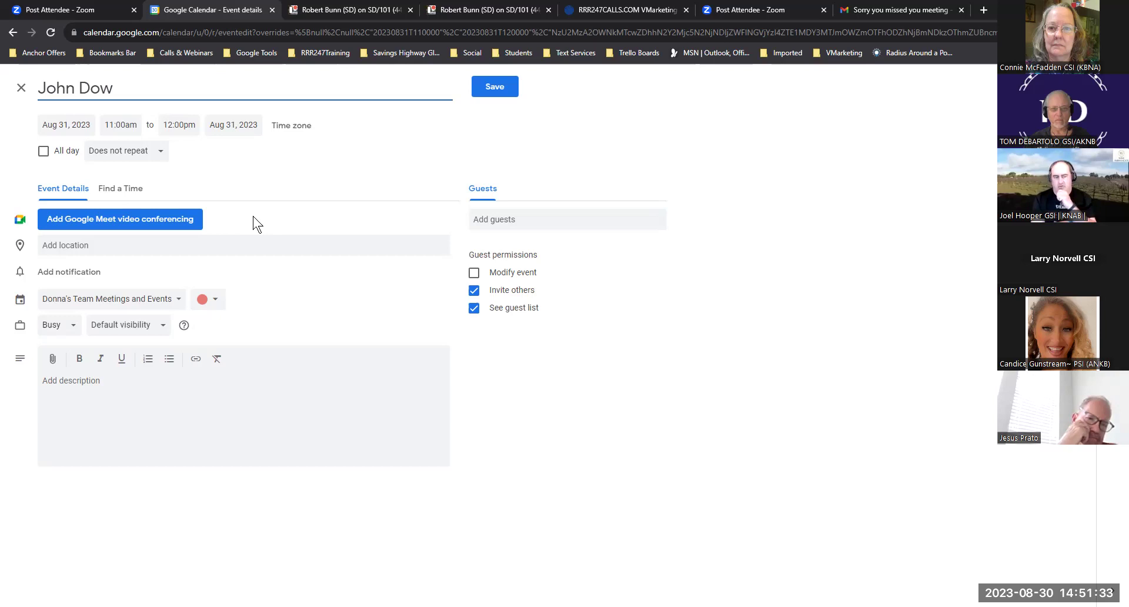
{"action": "type", "text": "N"}
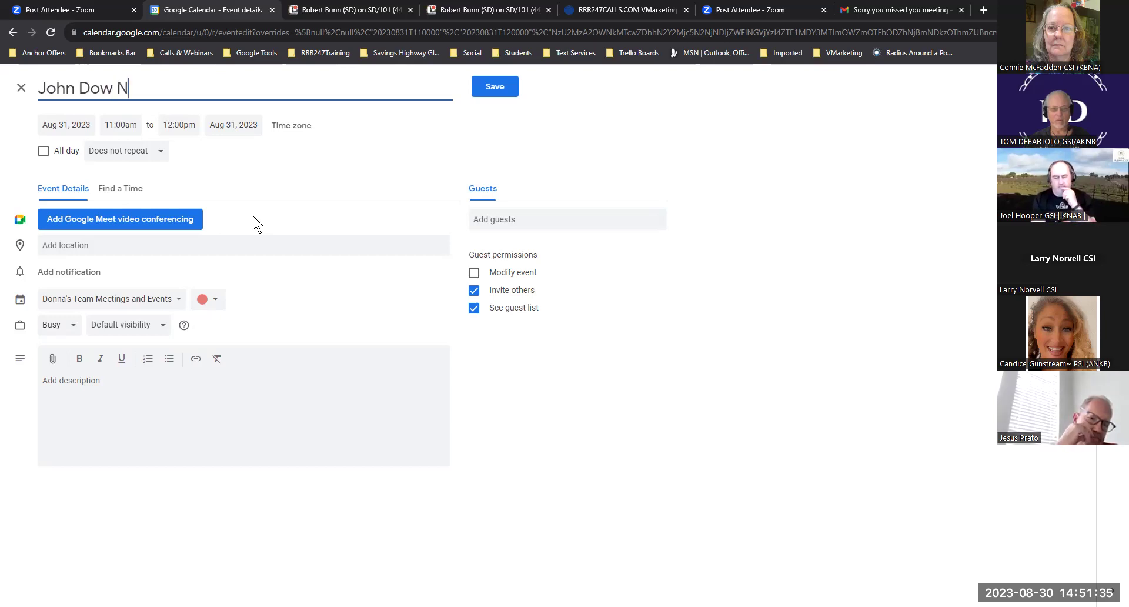
{"action": "type", "text": "O SHOW"}
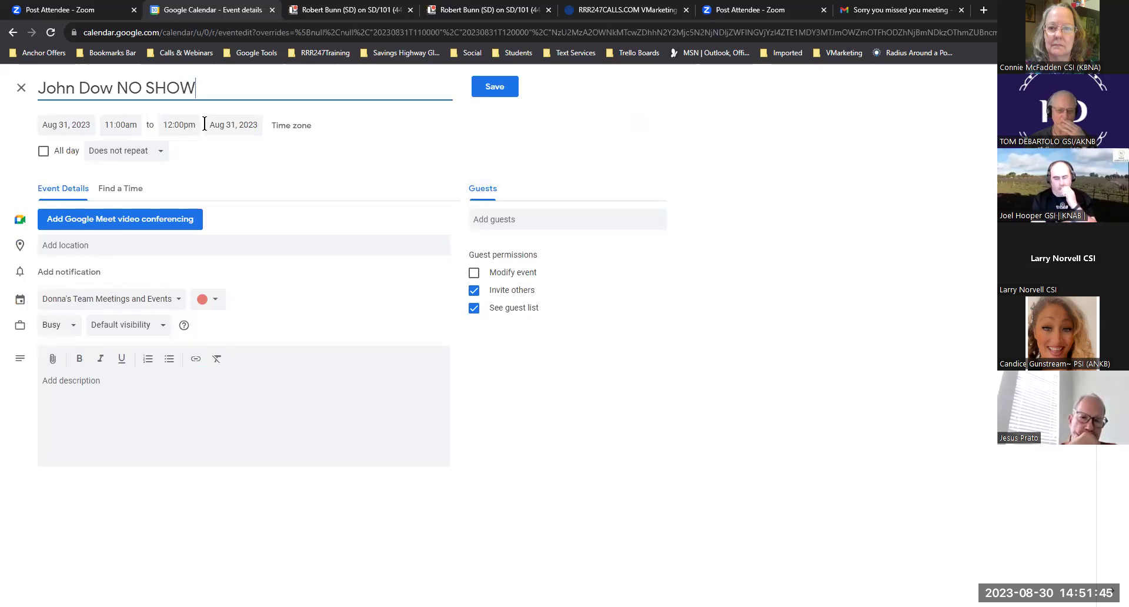
{"action": "left_click", "coordinate": [497, 87]}
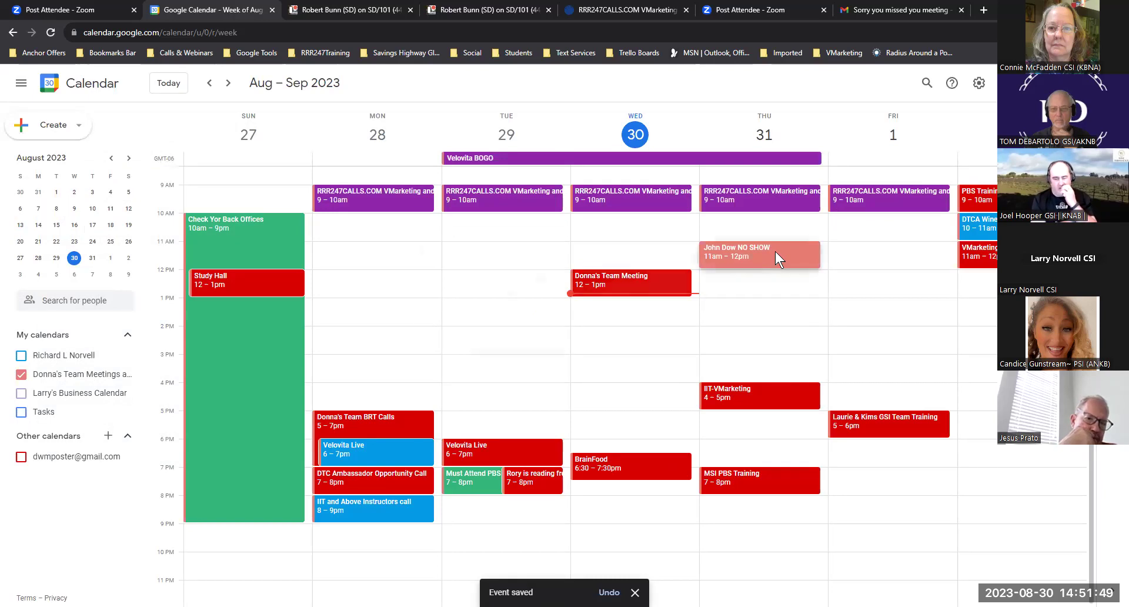
{"action": "left_click", "coordinate": [774, 253]}
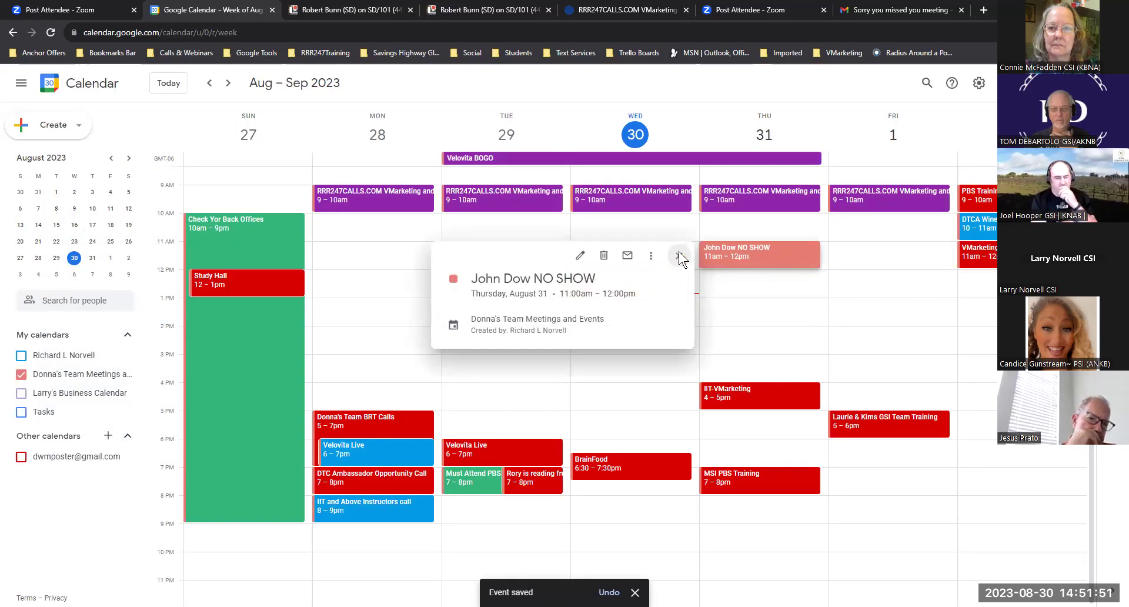
{"action": "left_click", "coordinate": [650, 255]}
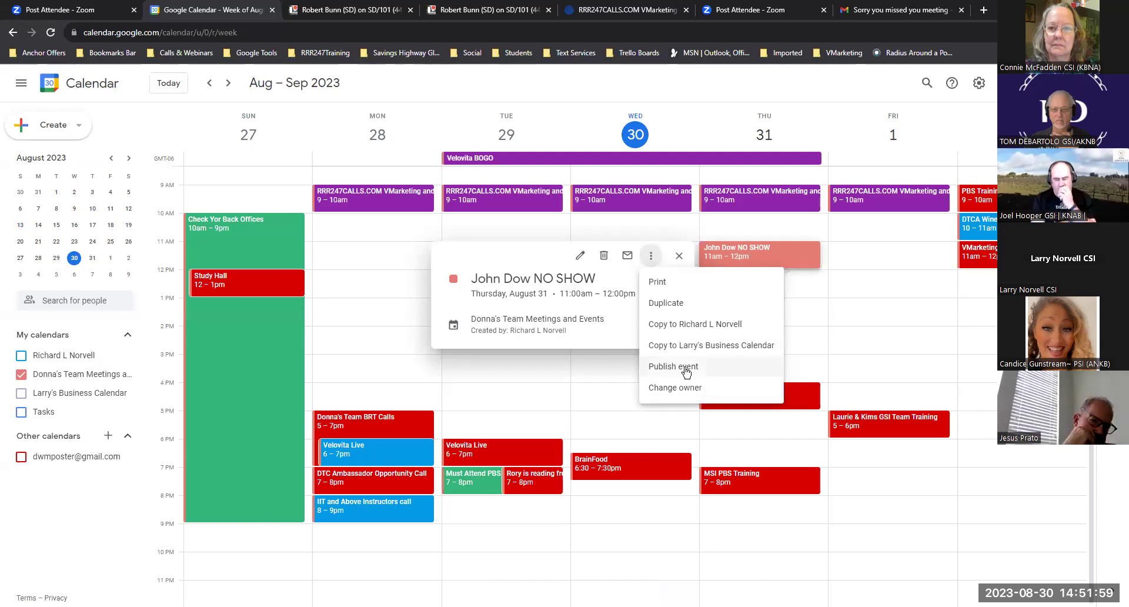
{"action": "left_click", "coordinate": [620, 276]}
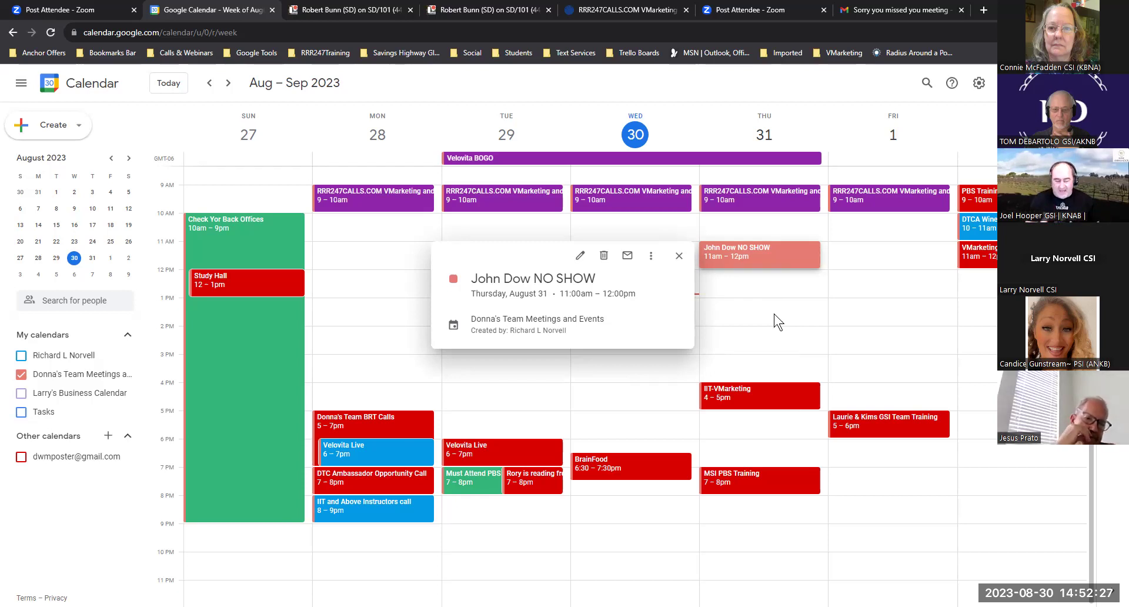
{"action": "left_click", "coordinate": [679, 257]}
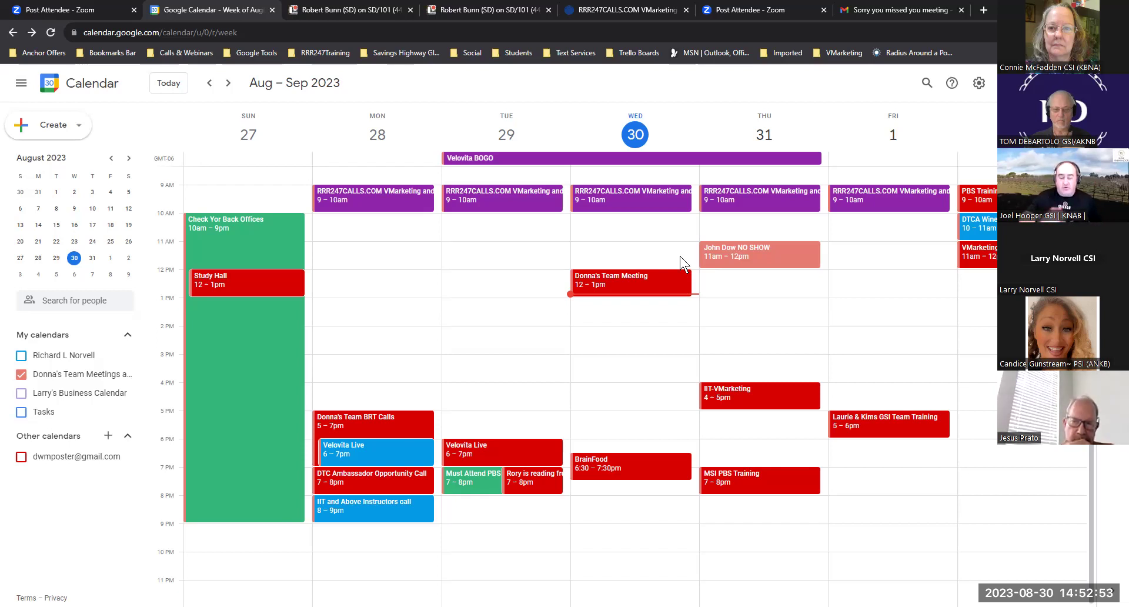
- Open the NO SHOW event's full edit page and invite one suggested contact as a guest
{"action": "left_click", "coordinate": [753, 248]}
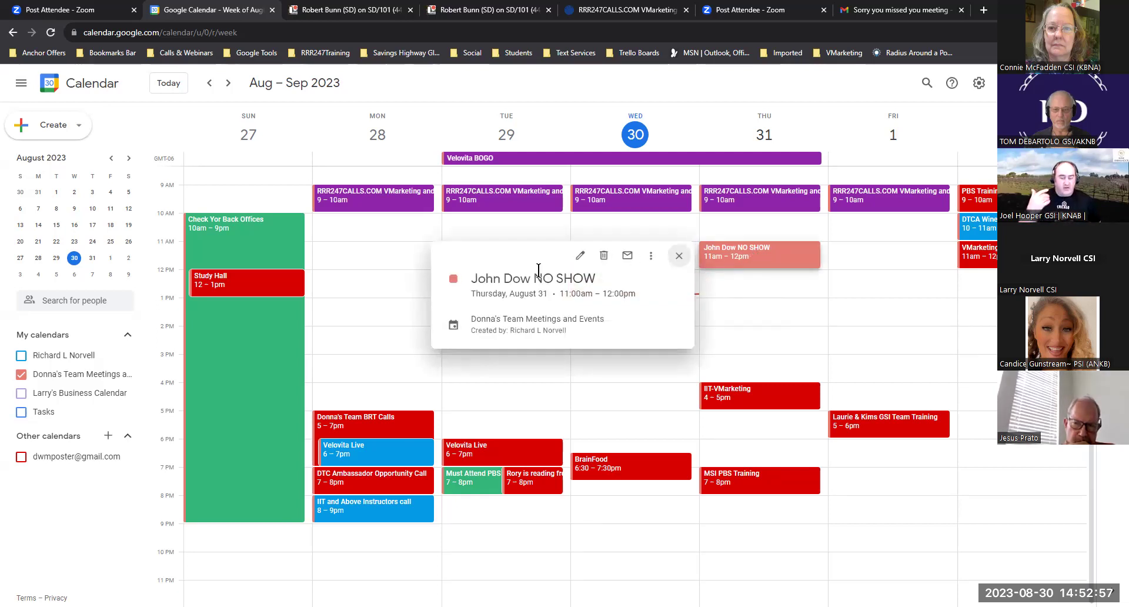
{"action": "left_click", "coordinate": [581, 255]}
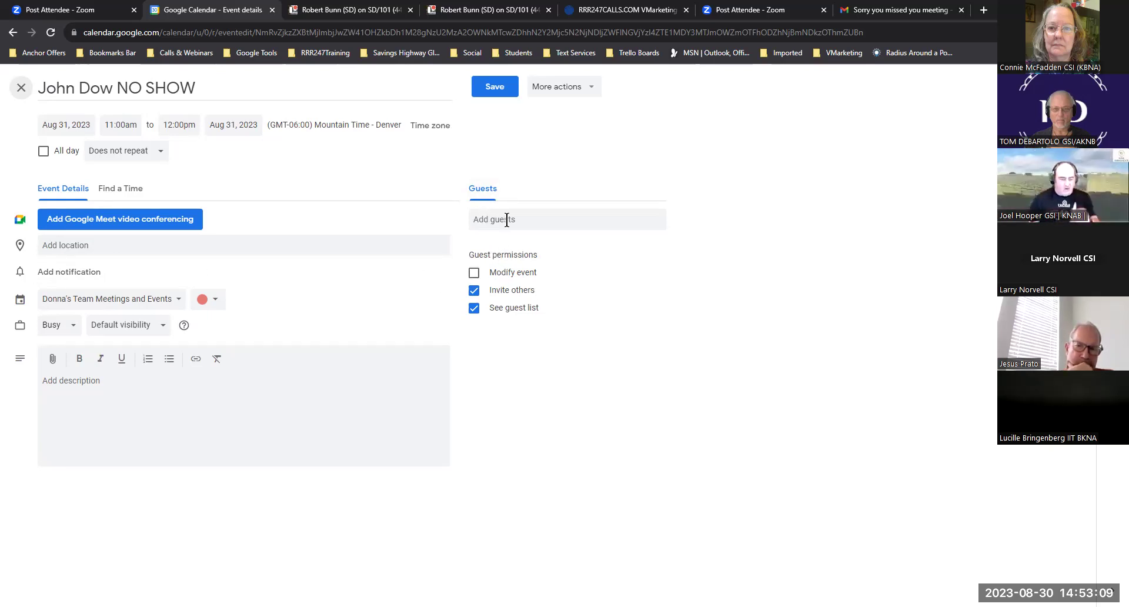
{"action": "left_click", "coordinate": [537, 219]}
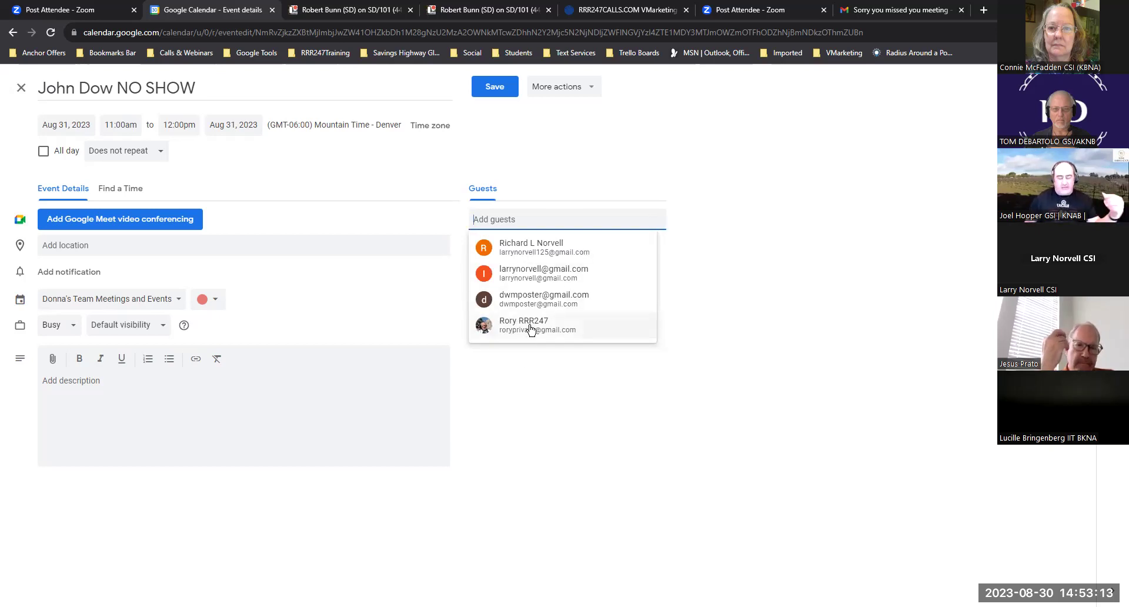
{"action": "mouse_move", "coordinate": [530, 329]}
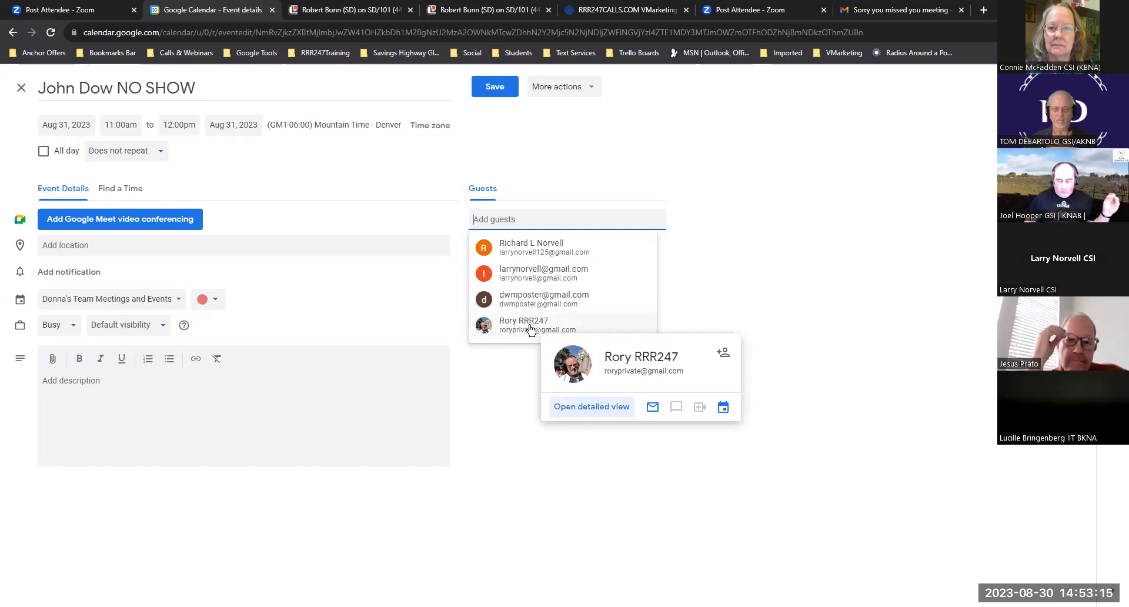
{"action": "left_click", "coordinate": [533, 301]}
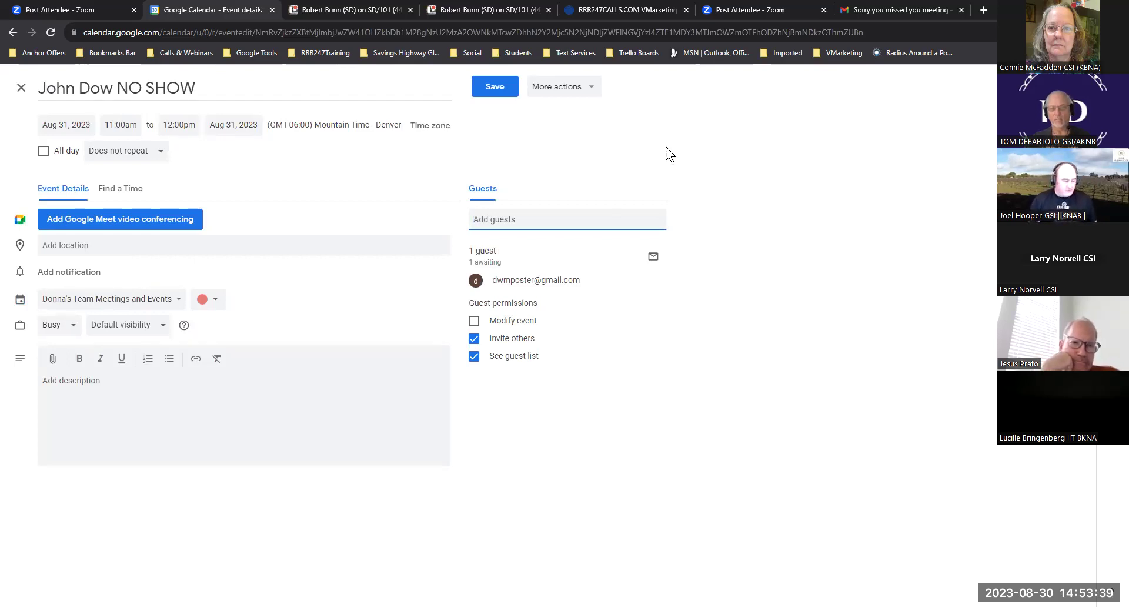
- Exit the NO SHOW event editor, discarding the unsaved guest addition
{"action": "left_click", "coordinate": [593, 89]}
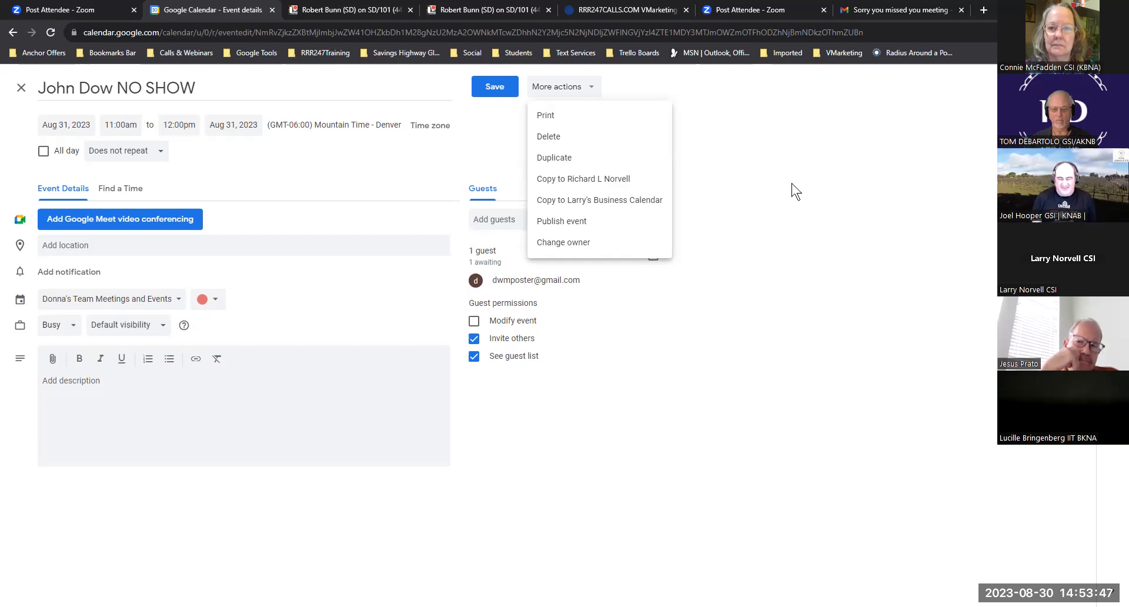
{"action": "left_click", "coordinate": [20, 88]}
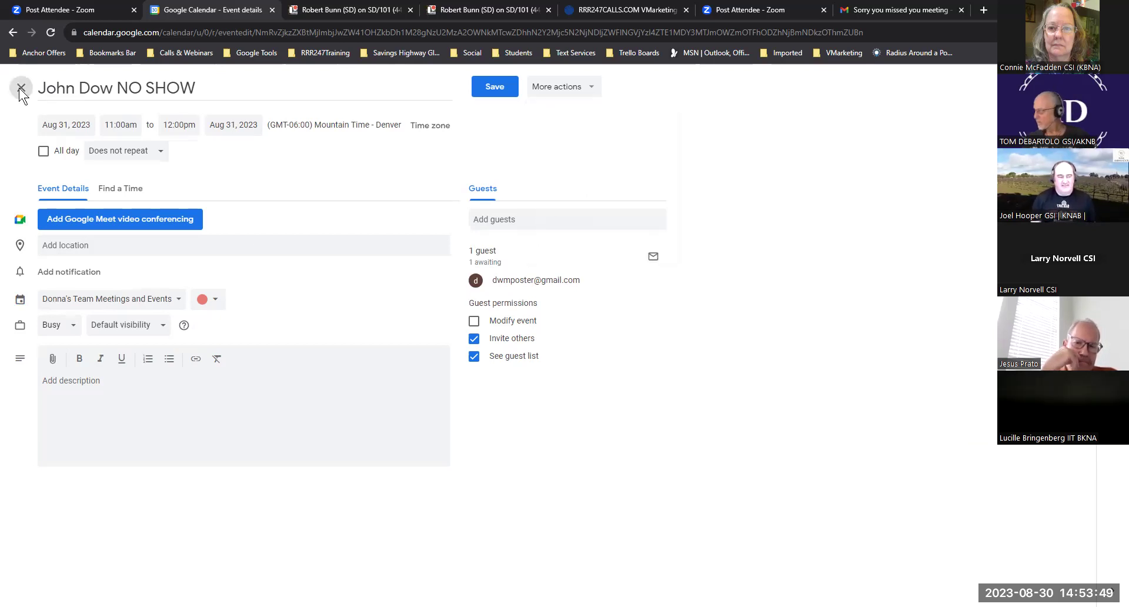
{"action": "left_click", "coordinate": [20, 88]}
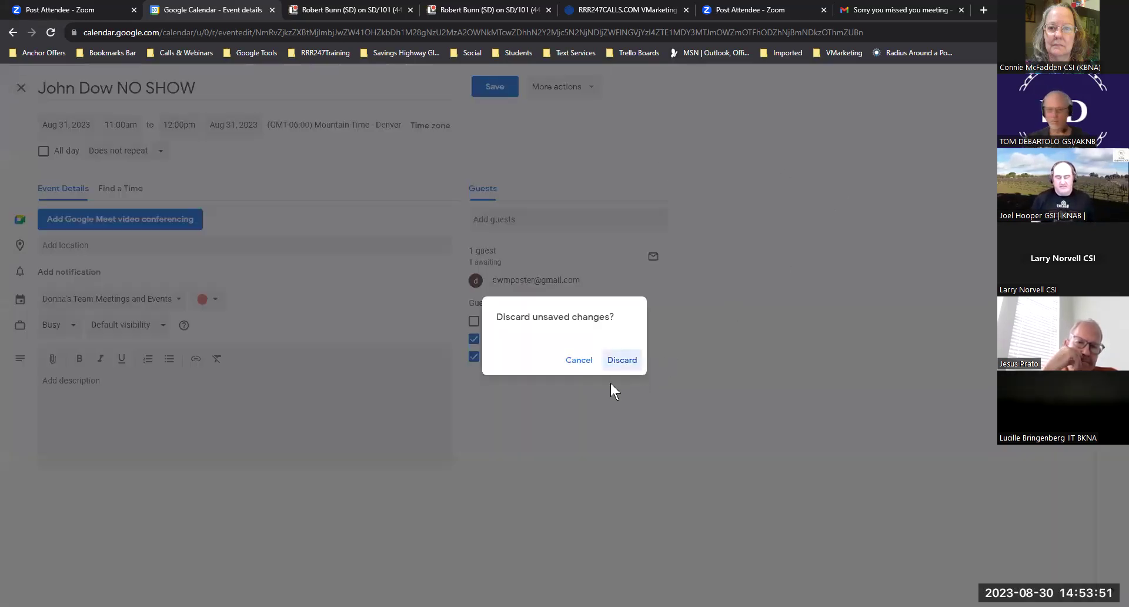
{"action": "left_click", "coordinate": [588, 363]}
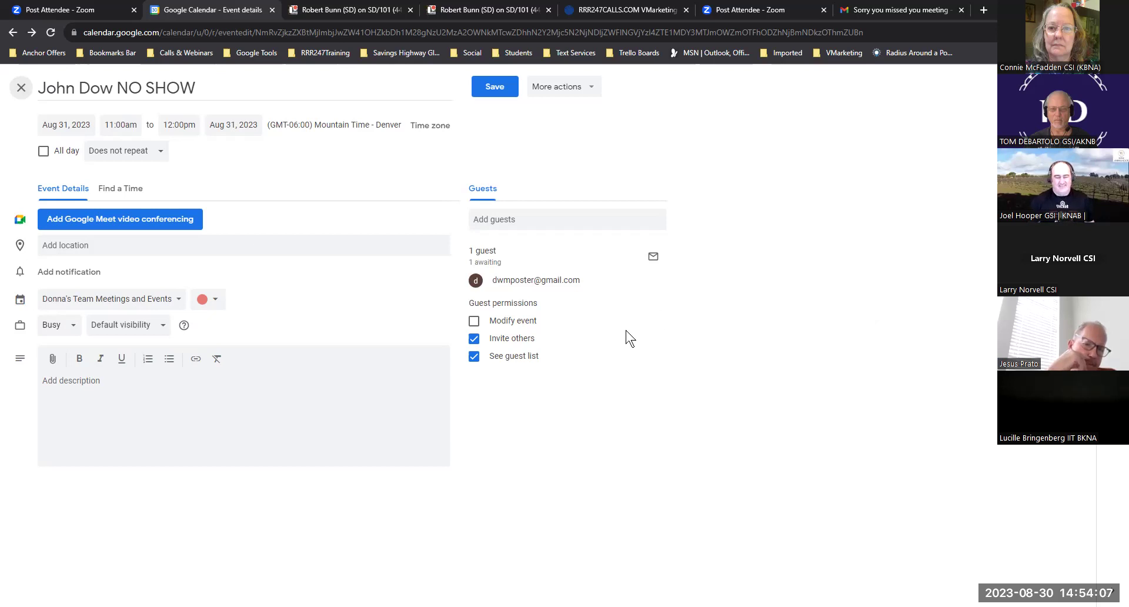
{"action": "mouse_move", "coordinate": [540, 281]}
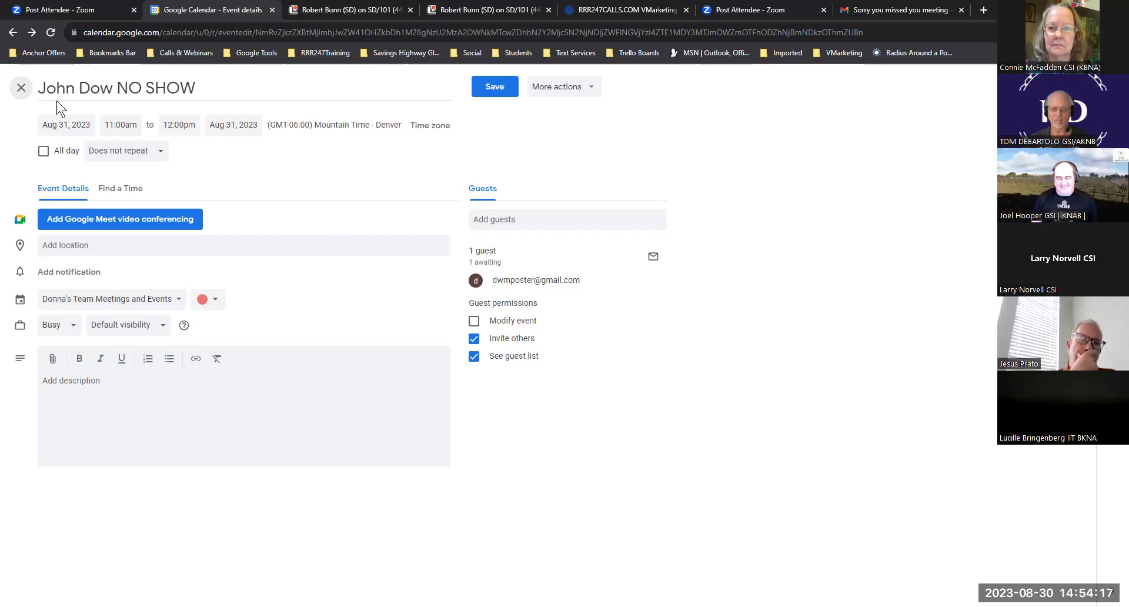
{"action": "left_click", "coordinate": [21, 87]}
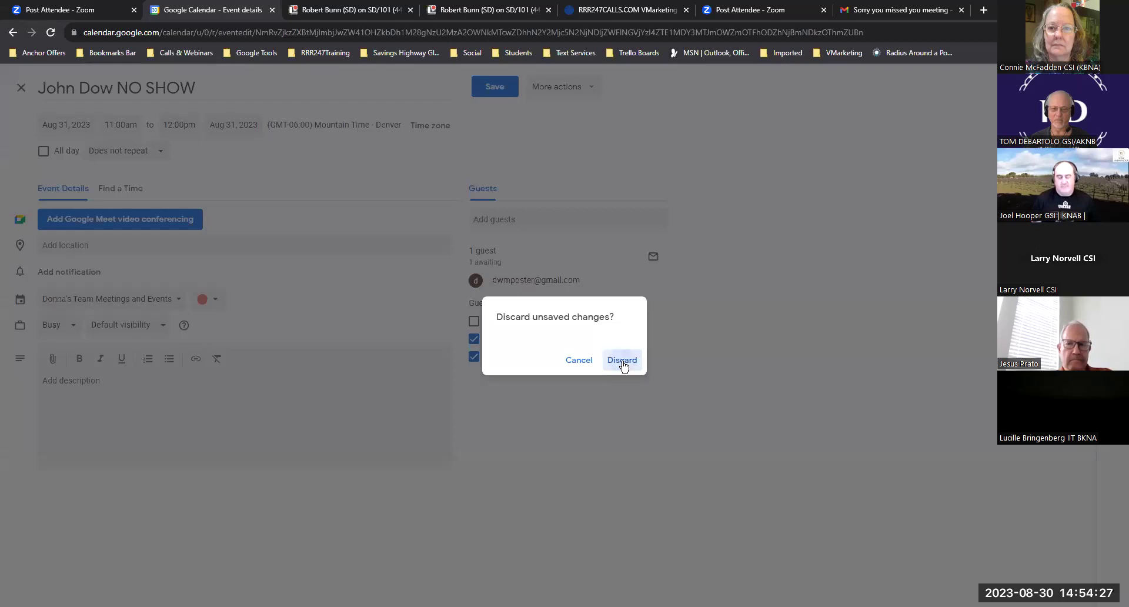
{"action": "left_click", "coordinate": [622, 360]}
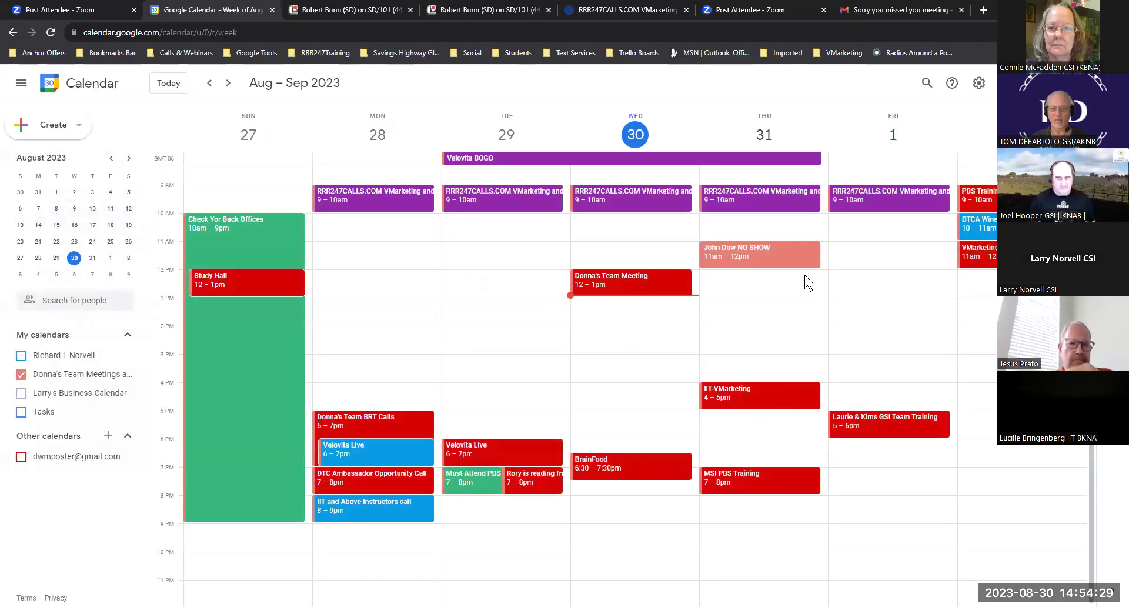
- Remove the NO SHOW event from Thursday, Aug 31
{"action": "left_click", "coordinate": [762, 252]}
{"action": "left_click", "coordinate": [604, 257]}
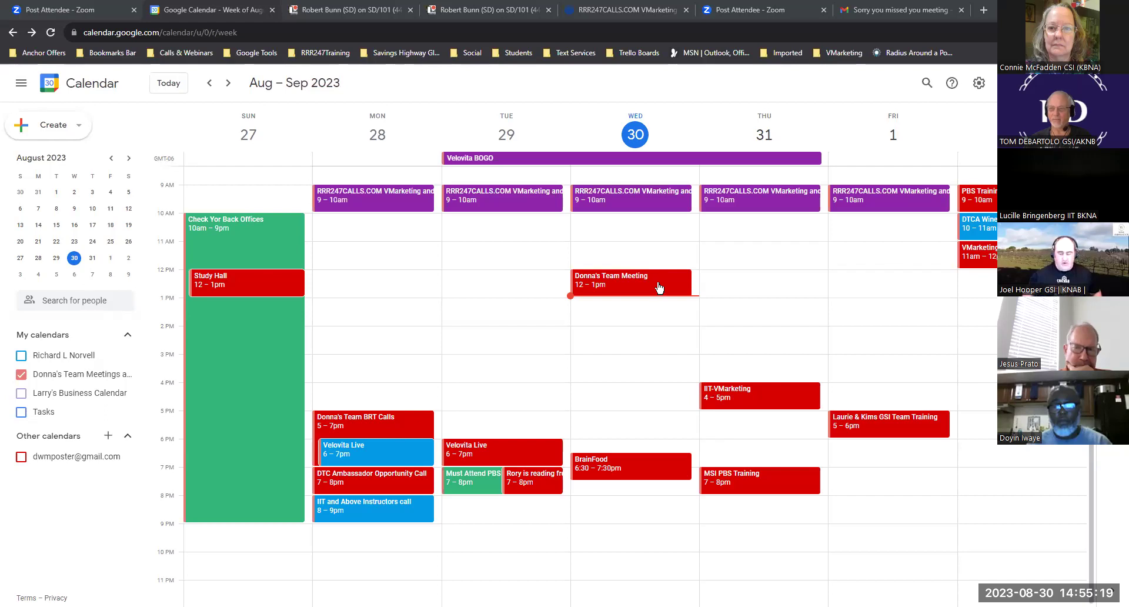
{"action": "left_click_drag", "start_coordinate": [658, 283], "coordinate": [764, 283]}
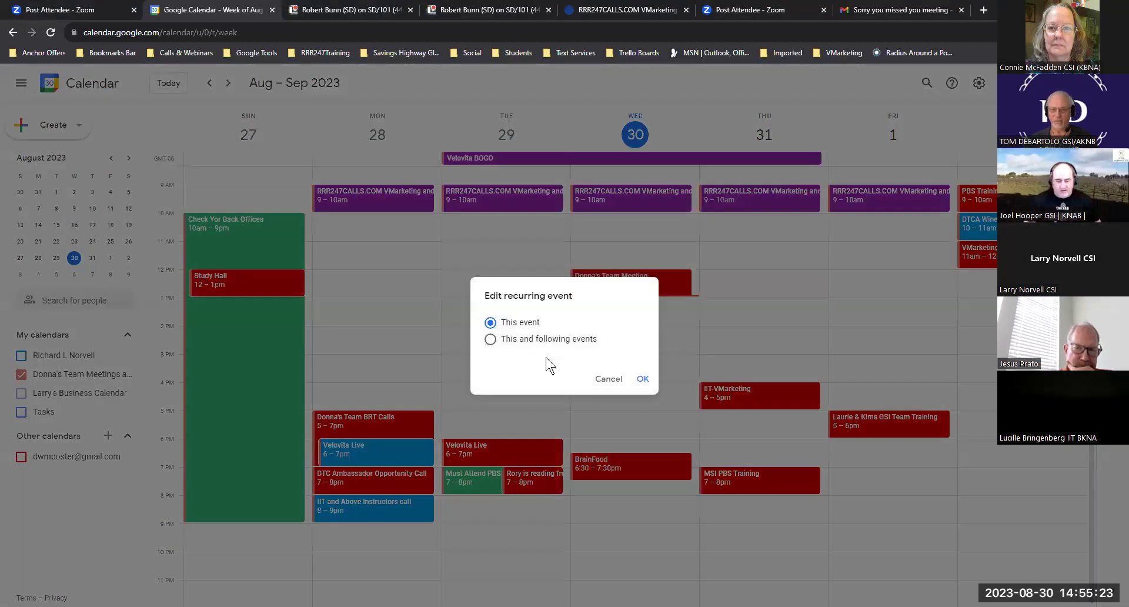
{"action": "key", "text": "Escape"}
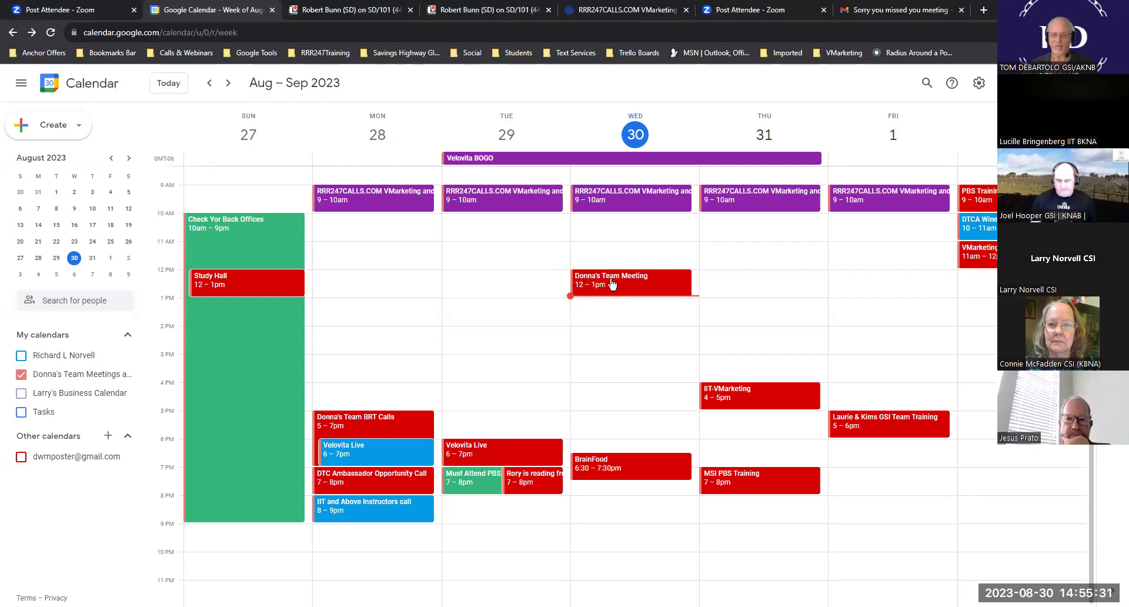
{"action": "left_click_drag", "start_coordinate": [611, 284], "coordinate": [738, 283]}
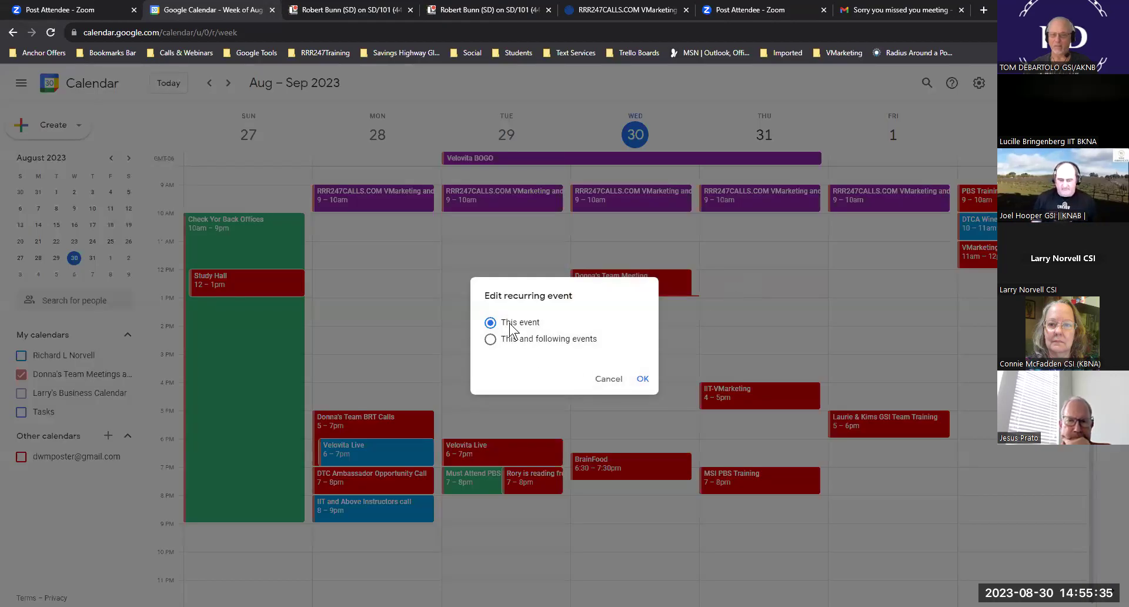
{"action": "left_click", "coordinate": [491, 339]}
{"action": "left_click", "coordinate": [642, 379]}
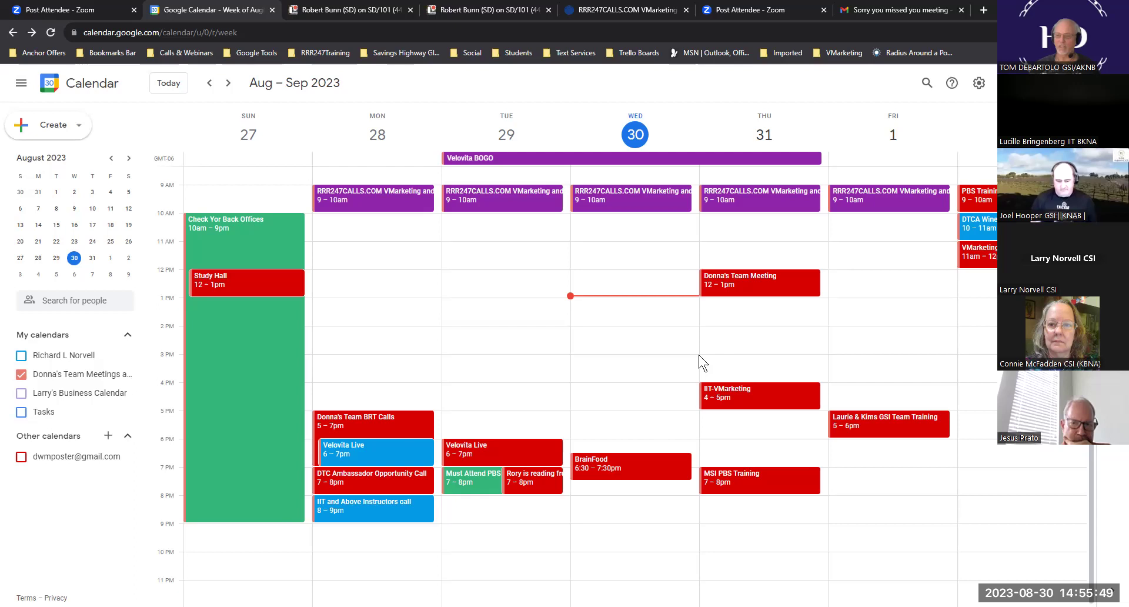
{"action": "left_click_drag", "start_coordinate": [776, 282], "coordinate": [647, 281]}
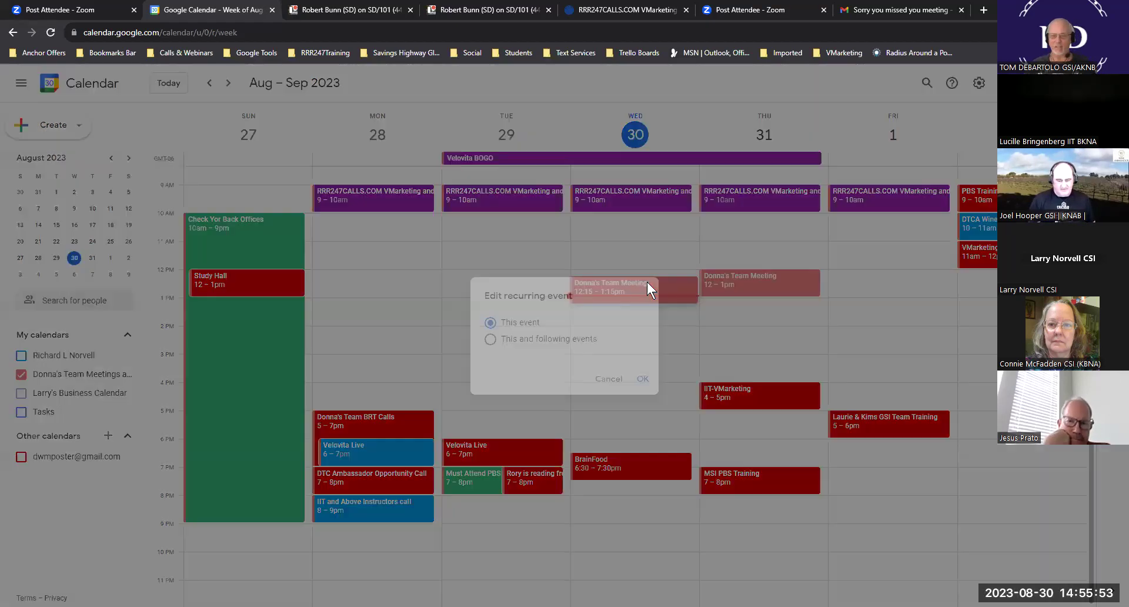
{"action": "left_click", "coordinate": [612, 381]}
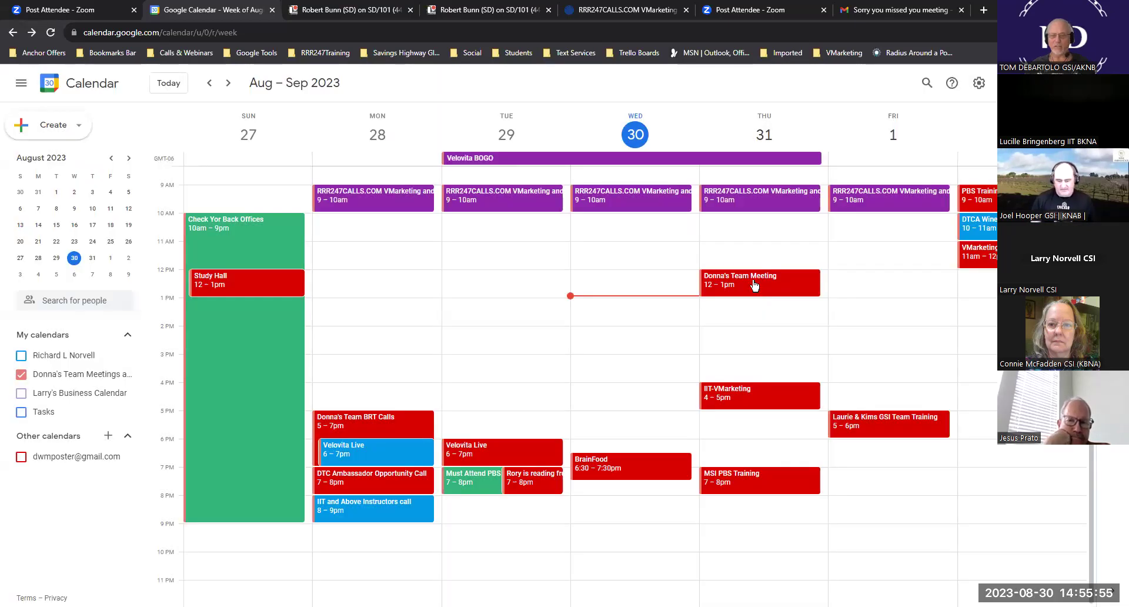
{"action": "left_click_drag", "start_coordinate": [723, 282], "coordinate": [651, 277]}
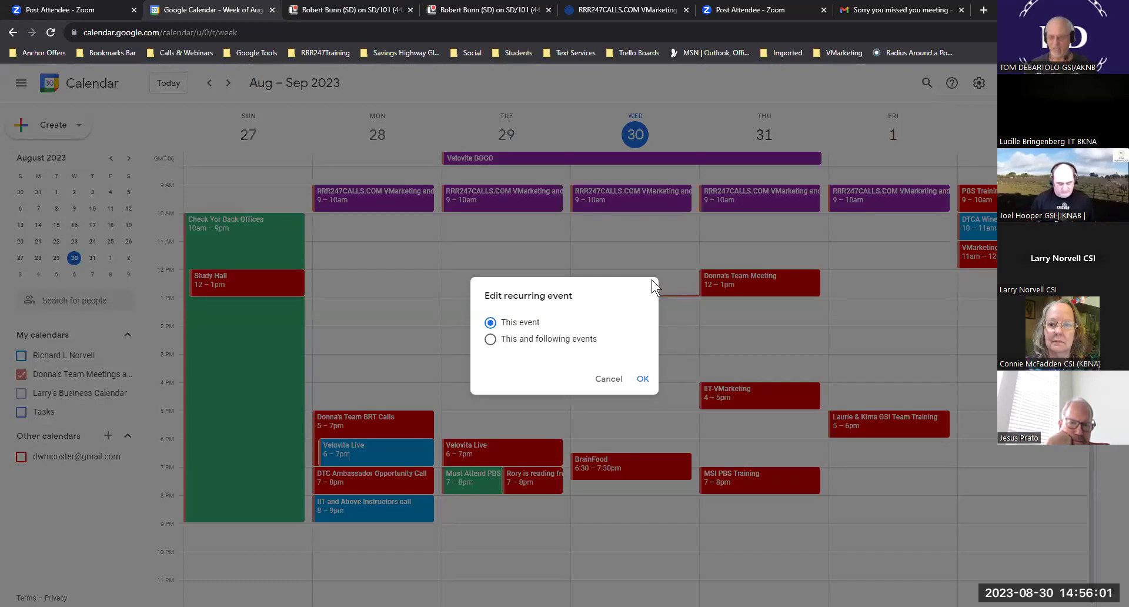
{"action": "left_click", "coordinate": [489, 339]}
{"action": "left_click", "coordinate": [647, 388]}
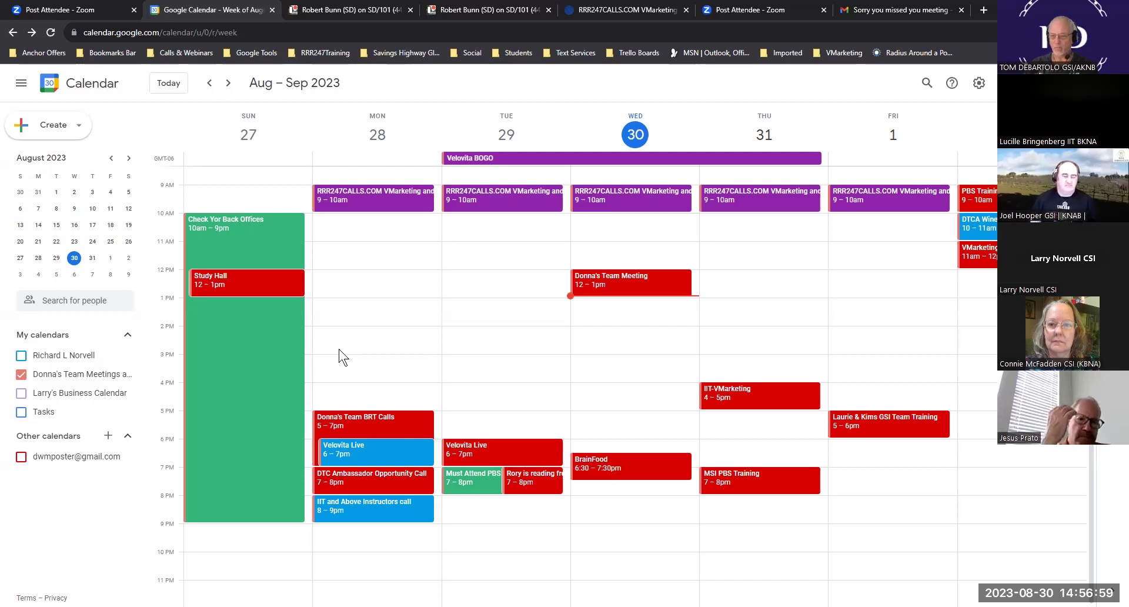
{"action": "left_click", "coordinate": [21, 355]}
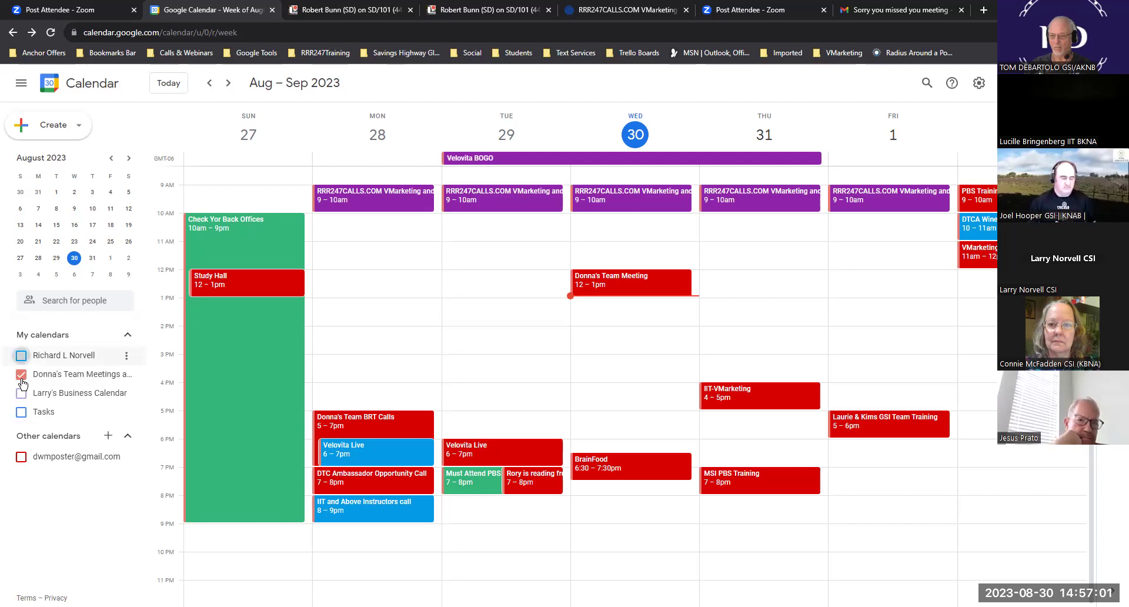
{"action": "left_click", "coordinate": [22, 374]}
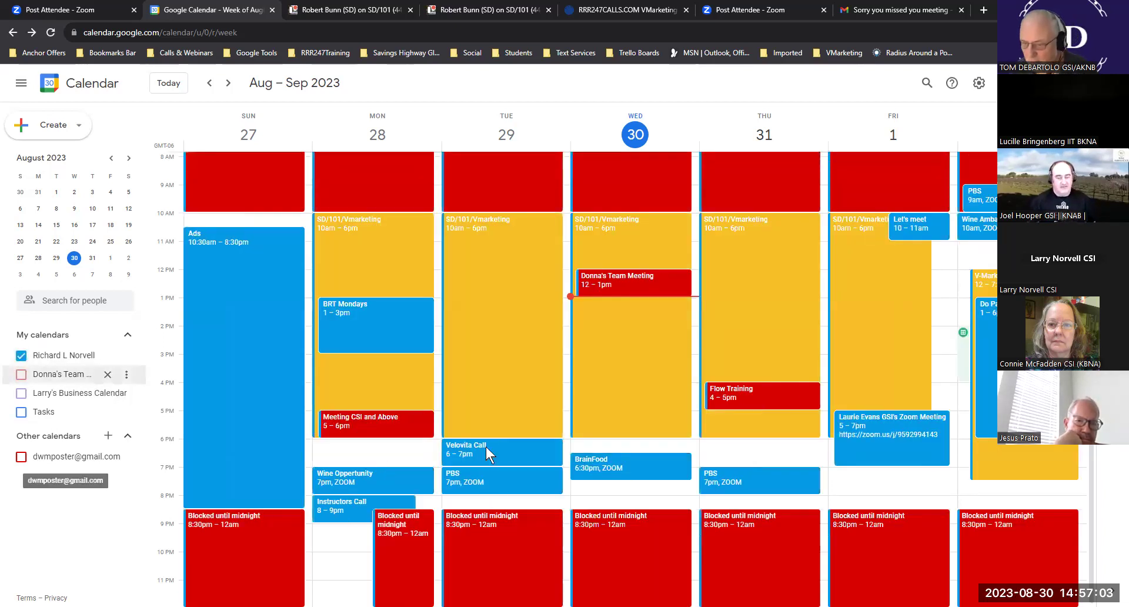
{"action": "scroll", "coordinate": [875, 358], "scroll_direction": "up", "scroll_amount": 4}
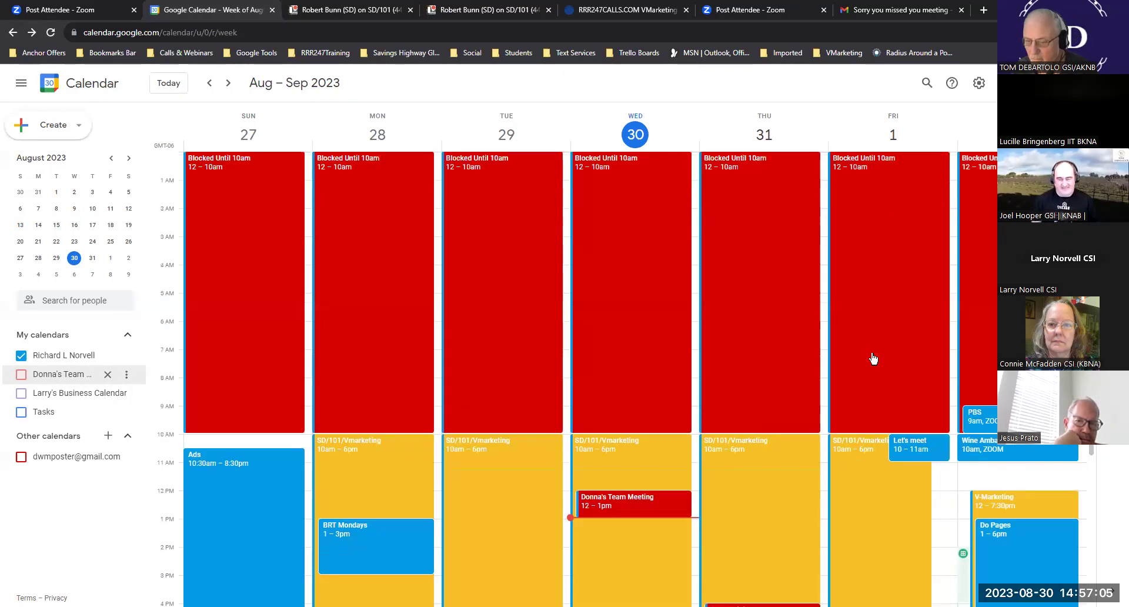
{"action": "scroll", "coordinate": [872, 358], "scroll_direction": "down", "scroll_amount": 4}
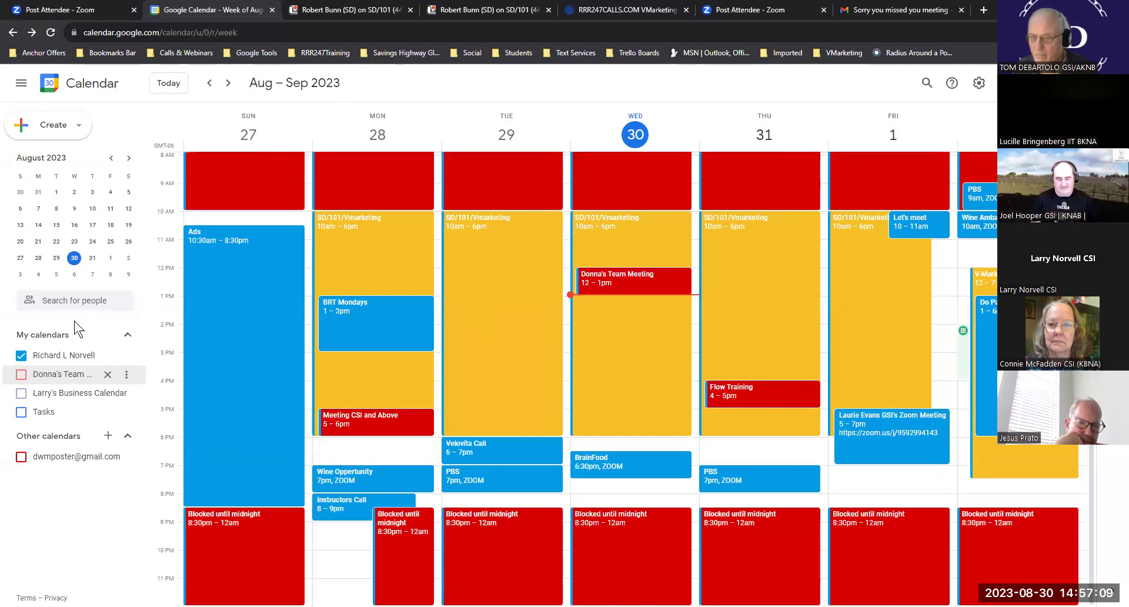
{"action": "left_click", "coordinate": [22, 375]}
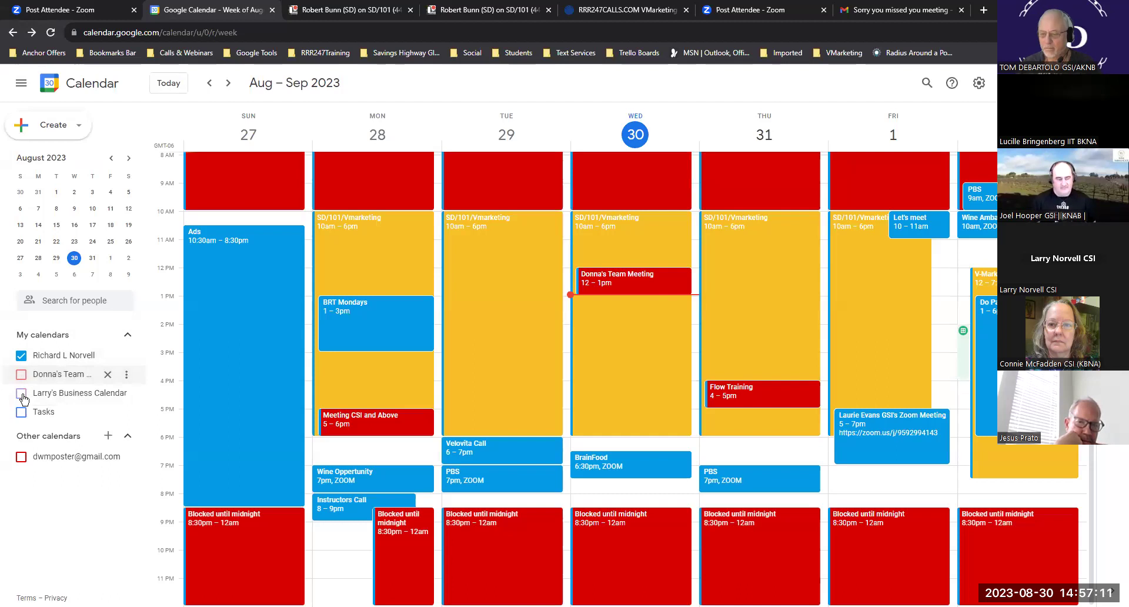
{"action": "left_click", "coordinate": [21, 456]}
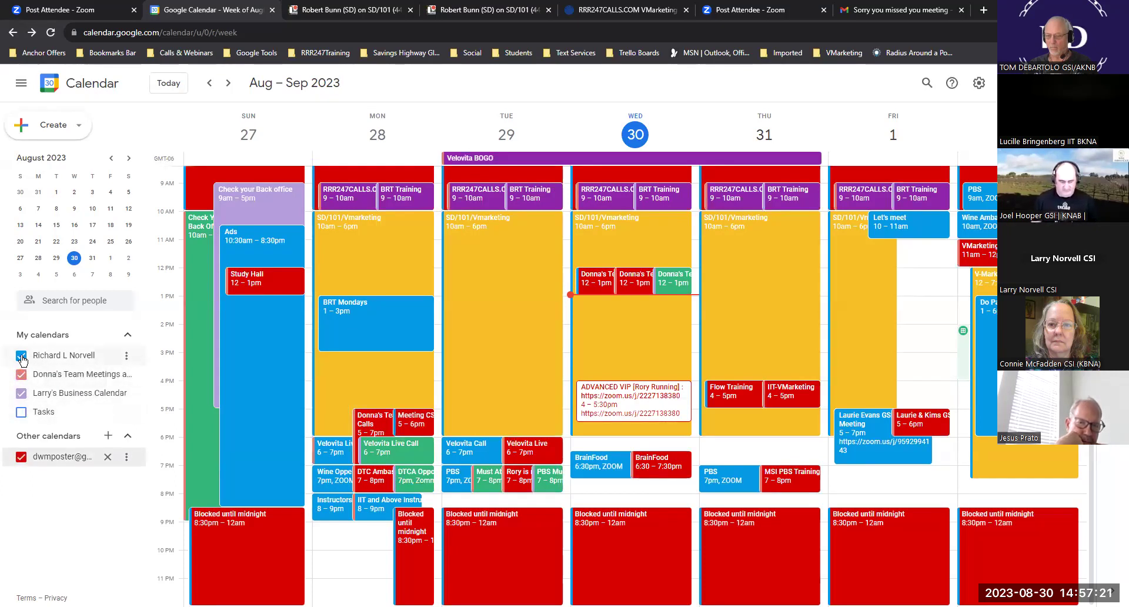
{"action": "left_click", "coordinate": [22, 356]}
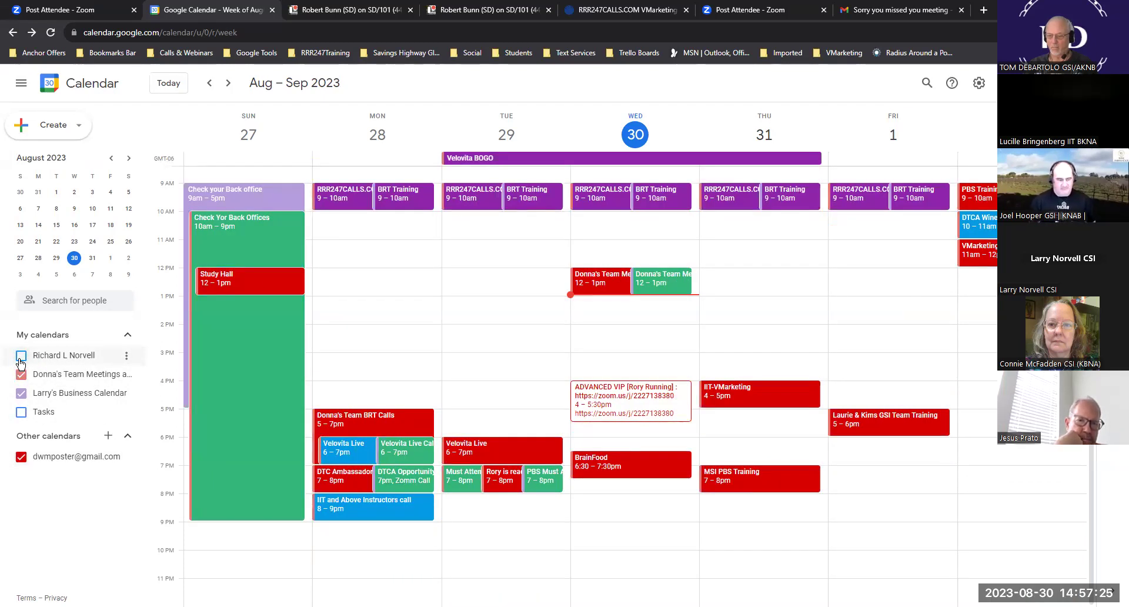
{"action": "left_click", "coordinate": [21, 393]}
{"action": "left_click", "coordinate": [21, 456]}
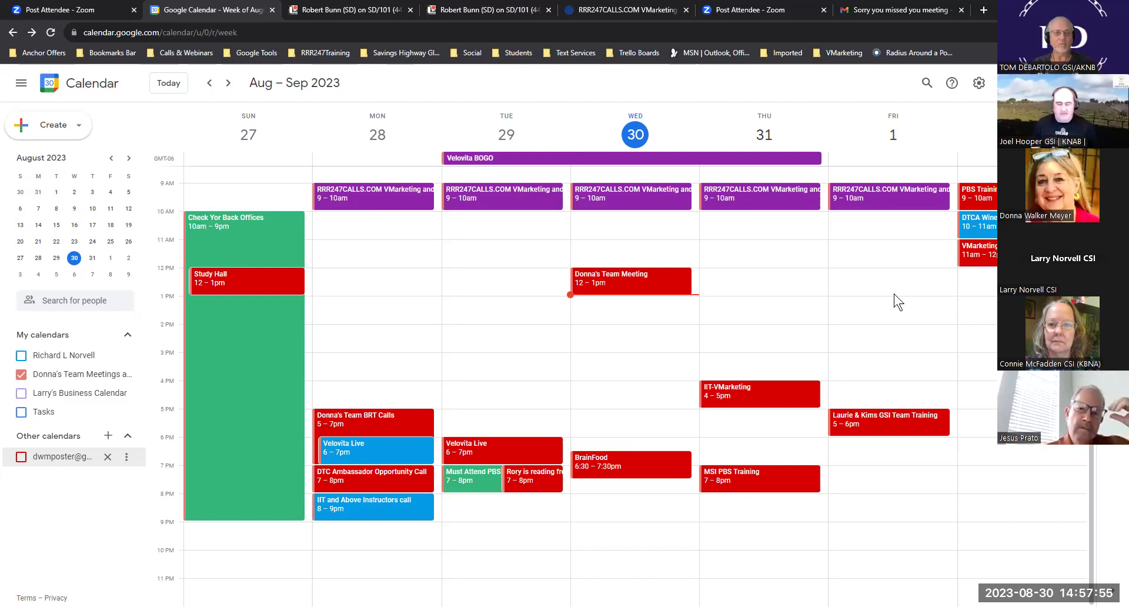
- Create and save a 'Dr Appointment' event on Monday, Aug 28 at 11am–12pm
{"action": "double_click", "coordinate": [375, 259]}
{"action": "type", "text": "Dr Appointment"}
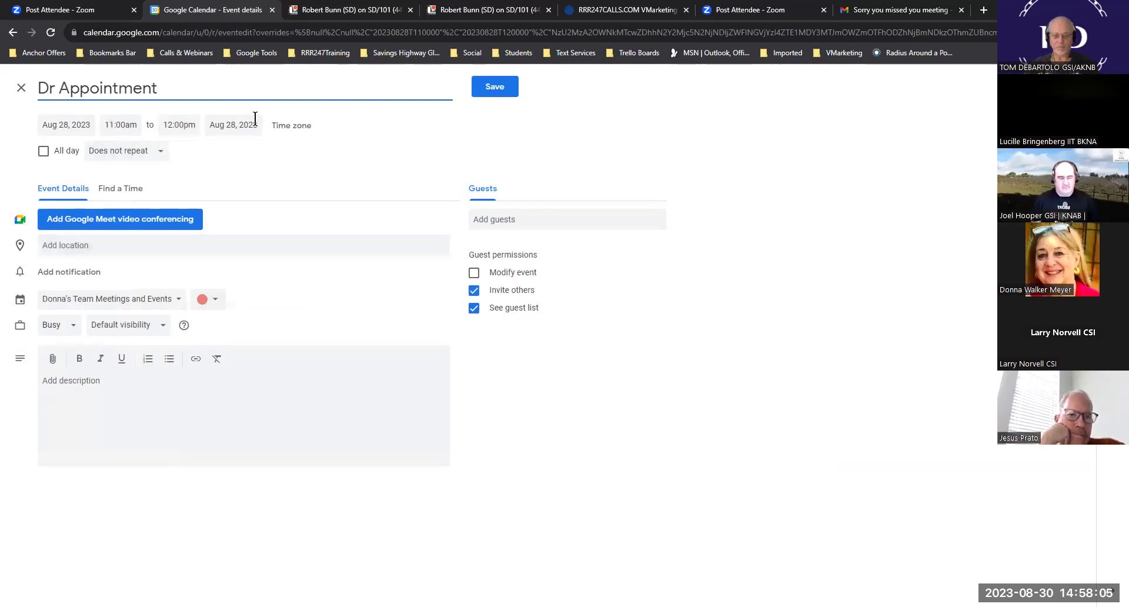
{"action": "left_click", "coordinate": [501, 87]}
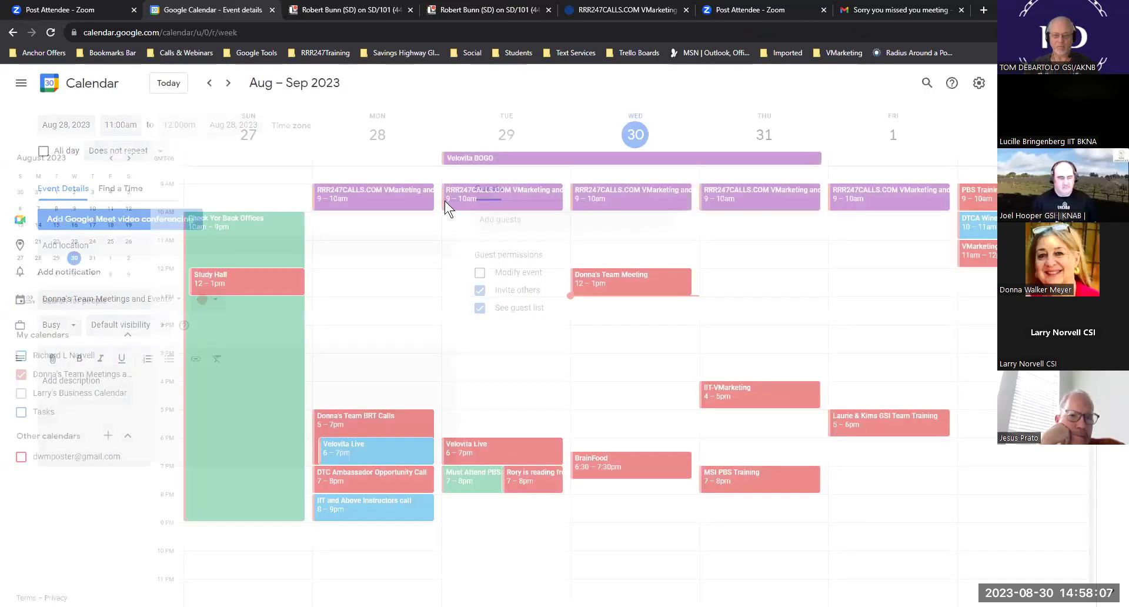
- Change the Dr Appointment's color to blue Peacock and save
{"action": "left_click", "coordinate": [393, 252]}
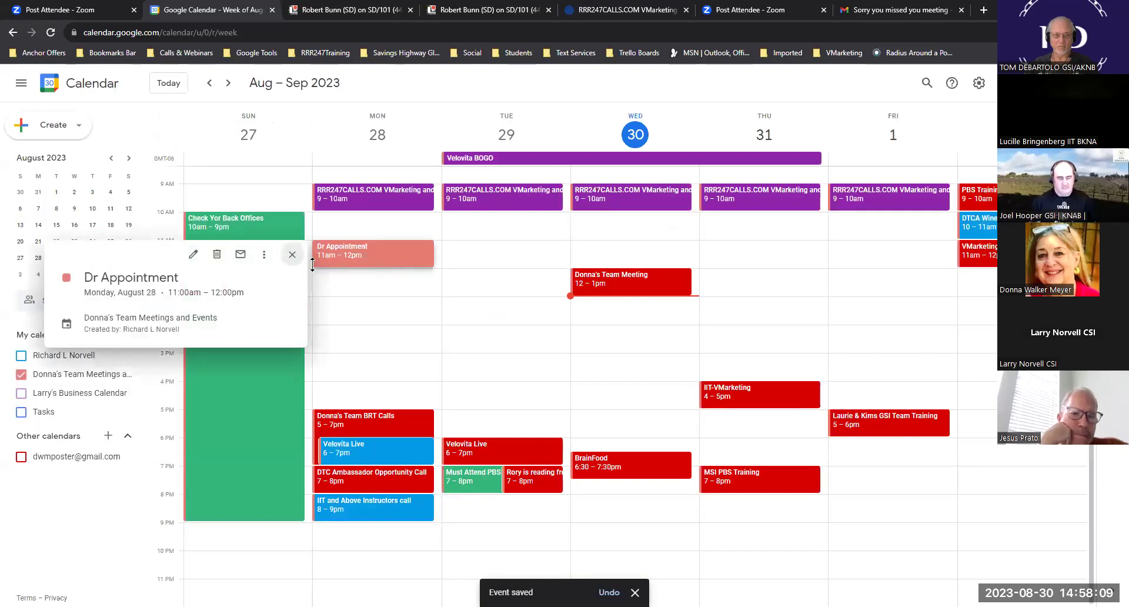
{"action": "left_click", "coordinate": [193, 255]}
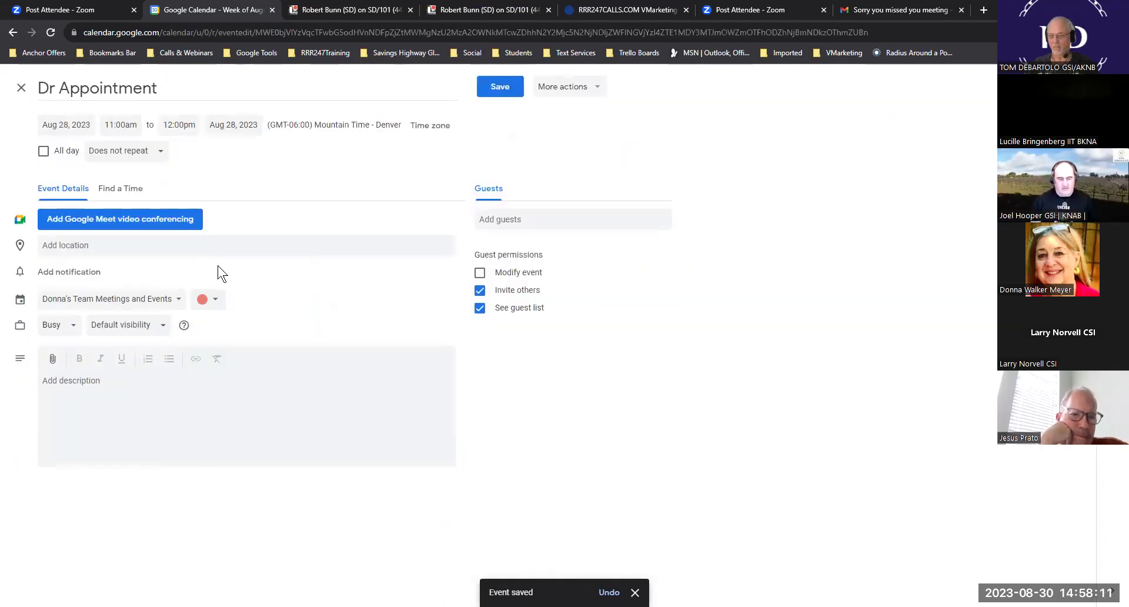
{"action": "left_click", "coordinate": [216, 300]}
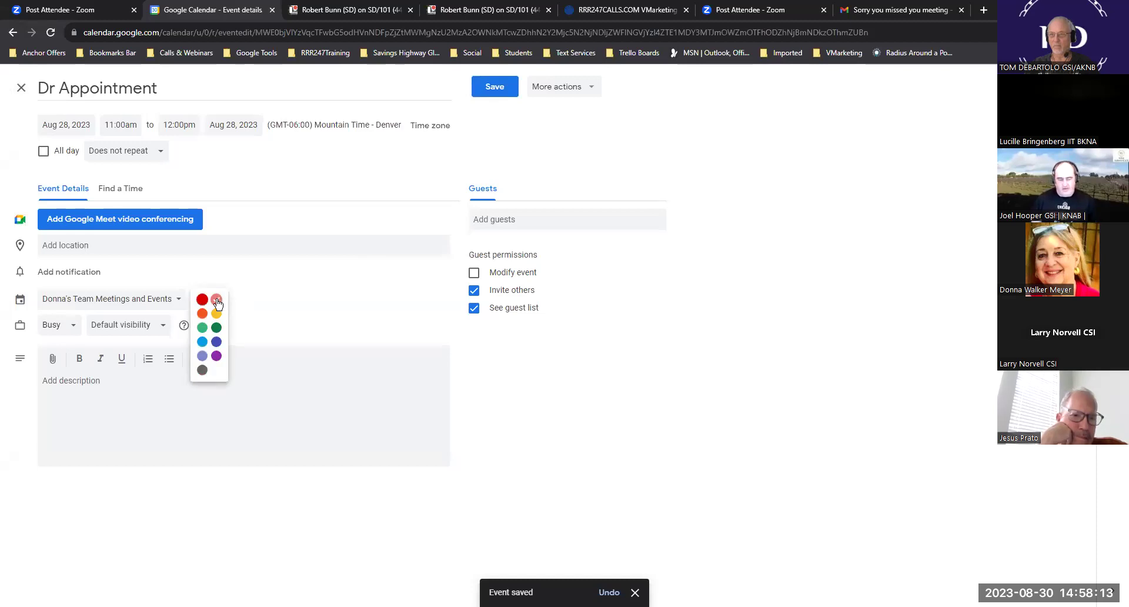
{"action": "left_click", "coordinate": [202, 342]}
{"action": "left_click", "coordinate": [495, 87]}
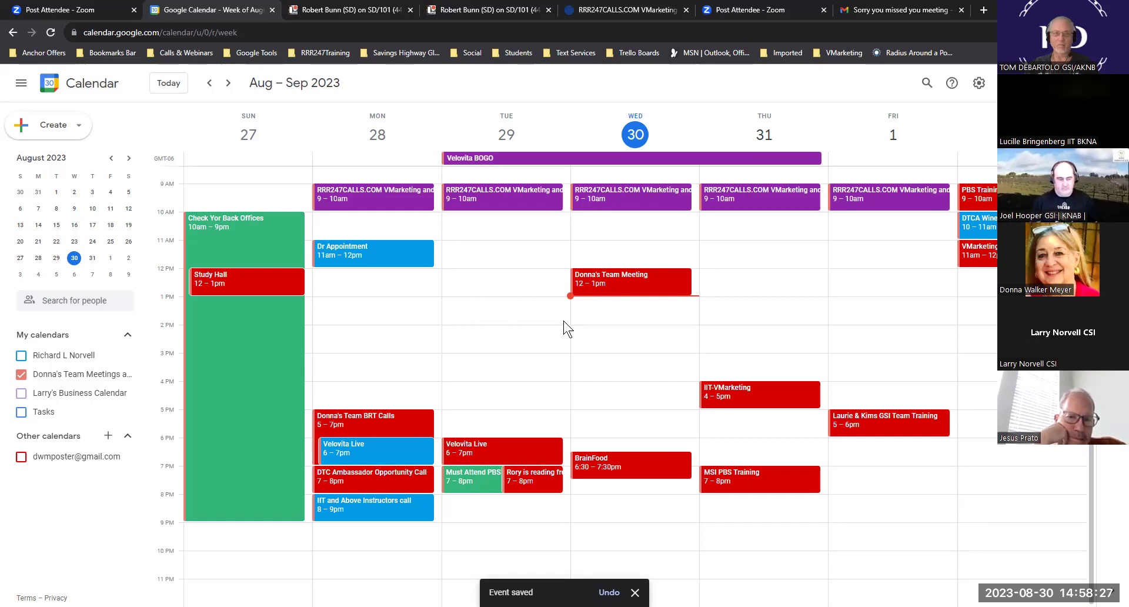
- Delete Monday's Dr Appointment, toggle calendar visibility, and open Wednesday's weekly 12–1pm team meeting details
{"action": "left_click", "coordinate": [395, 248]}
{"action": "left_click", "coordinate": [218, 255]}
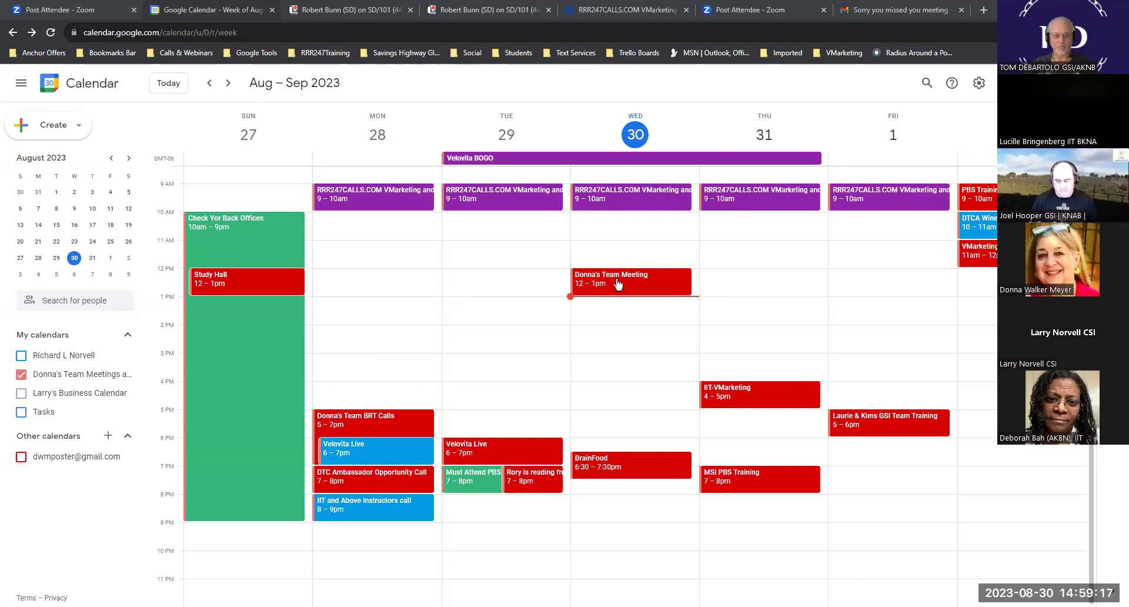
{"action": "left_click", "coordinate": [21, 374]}
{"action": "left_click", "coordinate": [22, 356]}
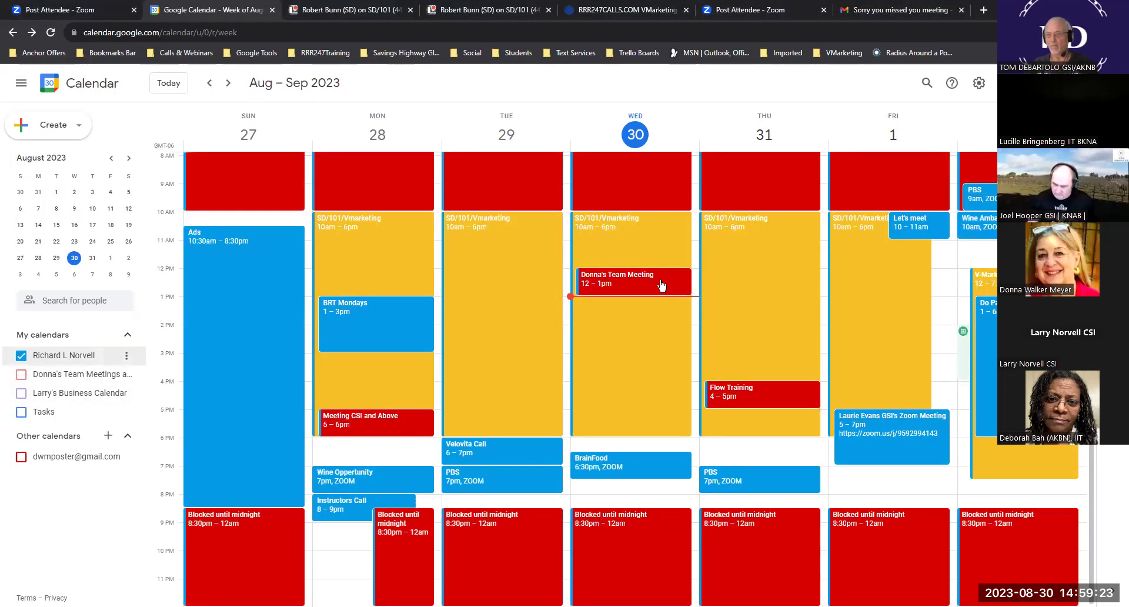
{"action": "left_click", "coordinate": [20, 377]}
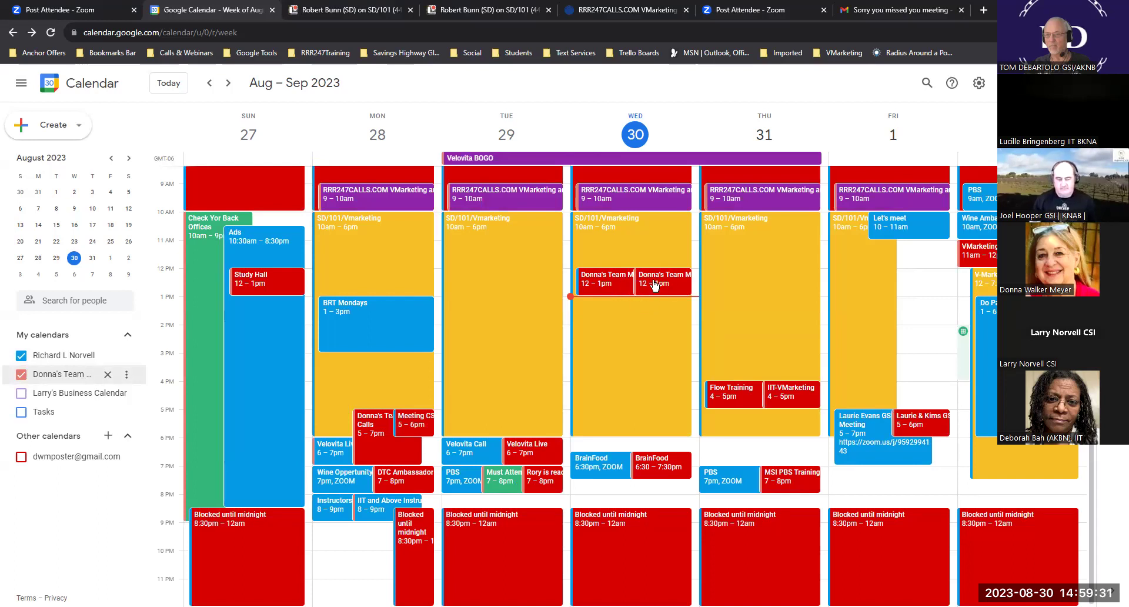
{"action": "left_click", "coordinate": [21, 355]}
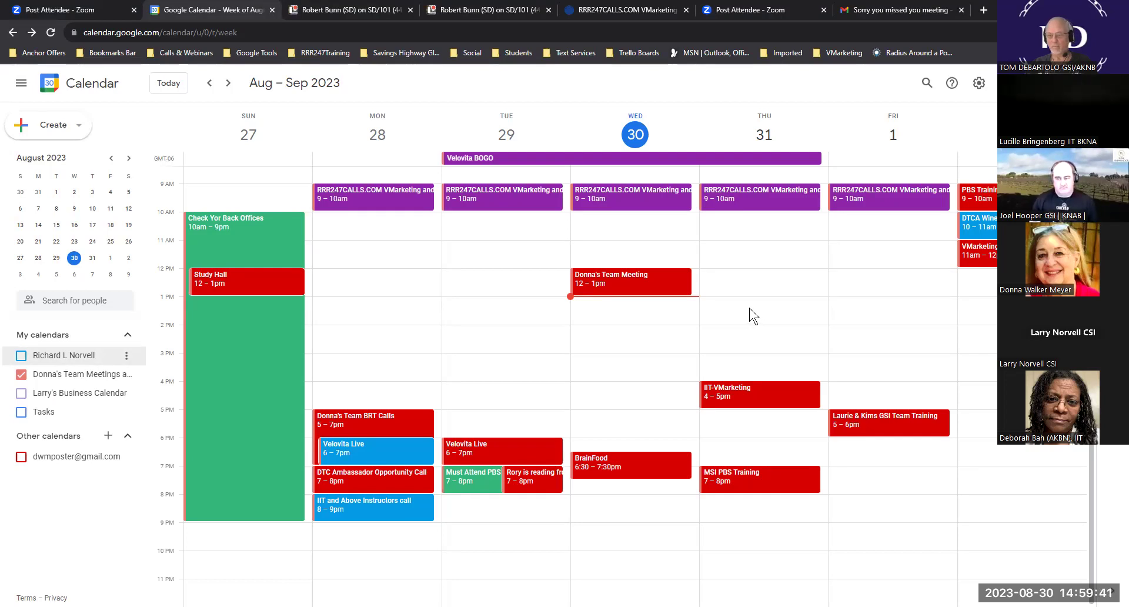
{"action": "left_click", "coordinate": [625, 277]}
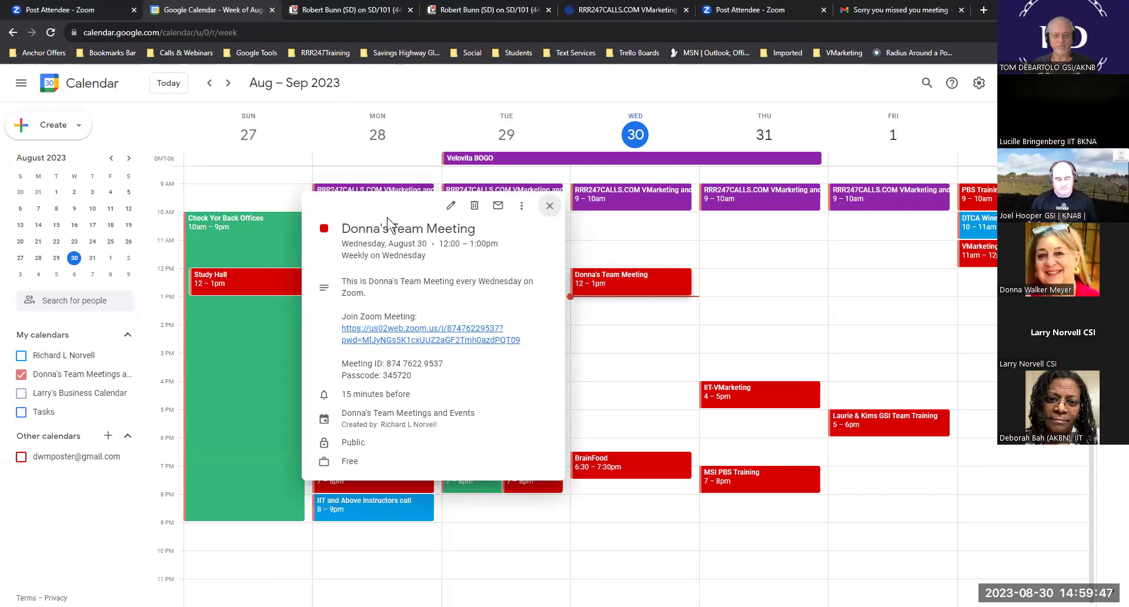
- Raise Donna's Team Meeting notification to 30 minutes, then discard the change, keeping the 15-minute reminder
{"action": "left_click", "coordinate": [451, 205]}
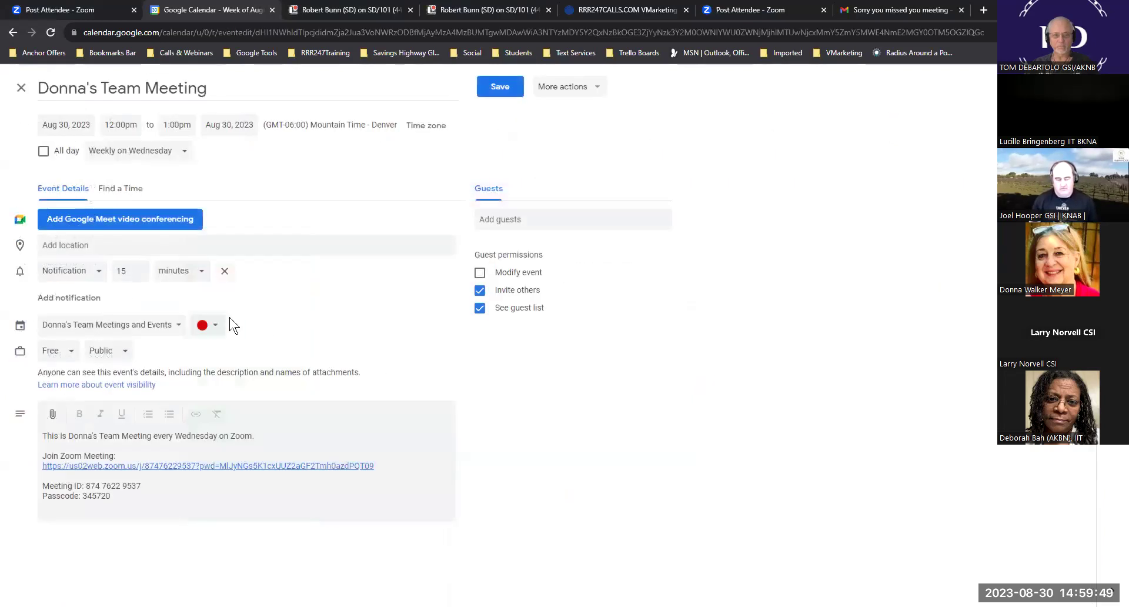
{"action": "left_click", "coordinate": [95, 274]}
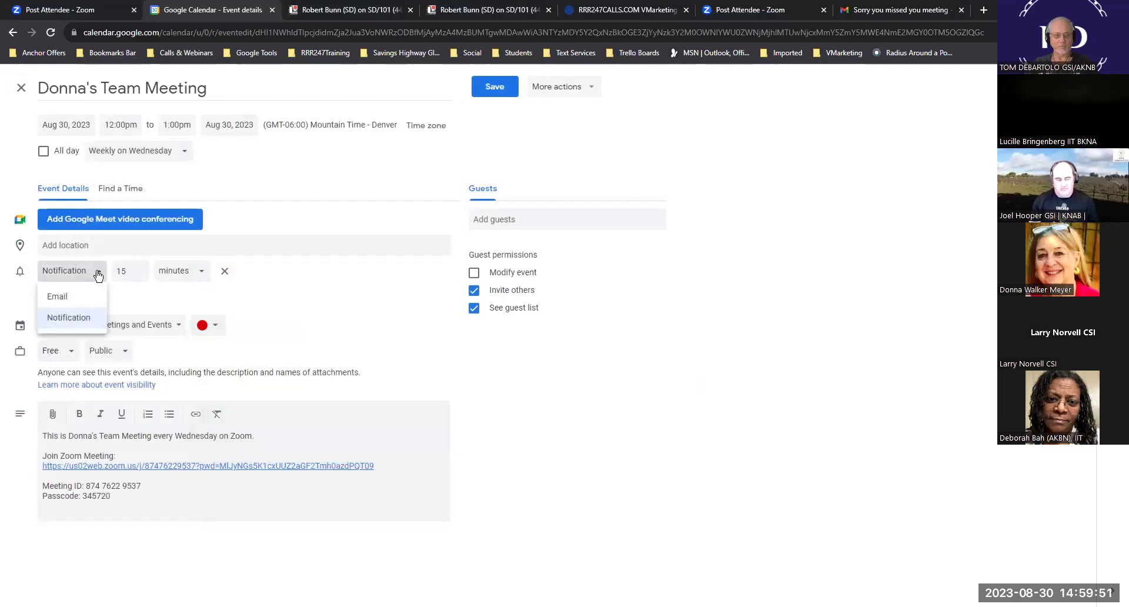
{"action": "left_click", "coordinate": [135, 292]}
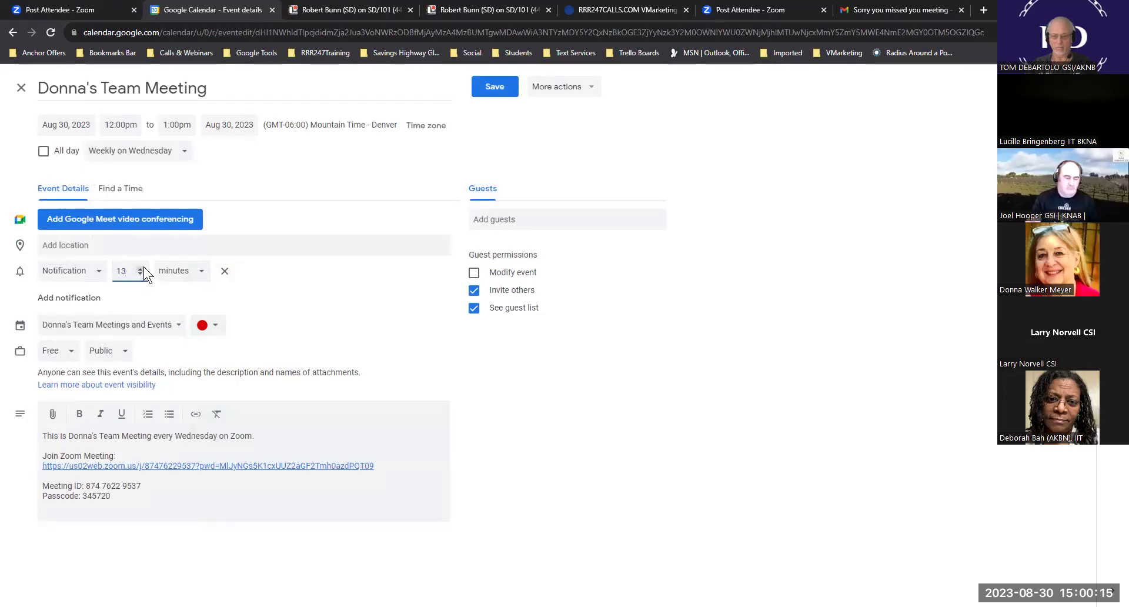
{"action": "left_click", "coordinate": [141, 268]}
{"action": "left_click", "coordinate": [141, 268]}
{"action": "left_click", "coordinate": [141, 267]}
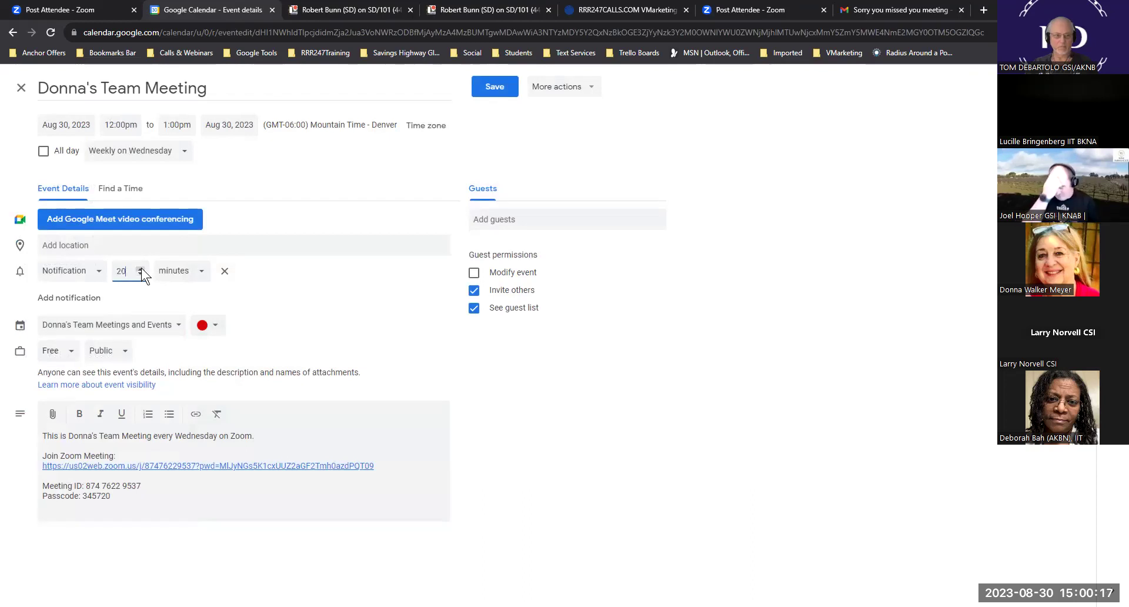
{"action": "left_click", "coordinate": [141, 267]}
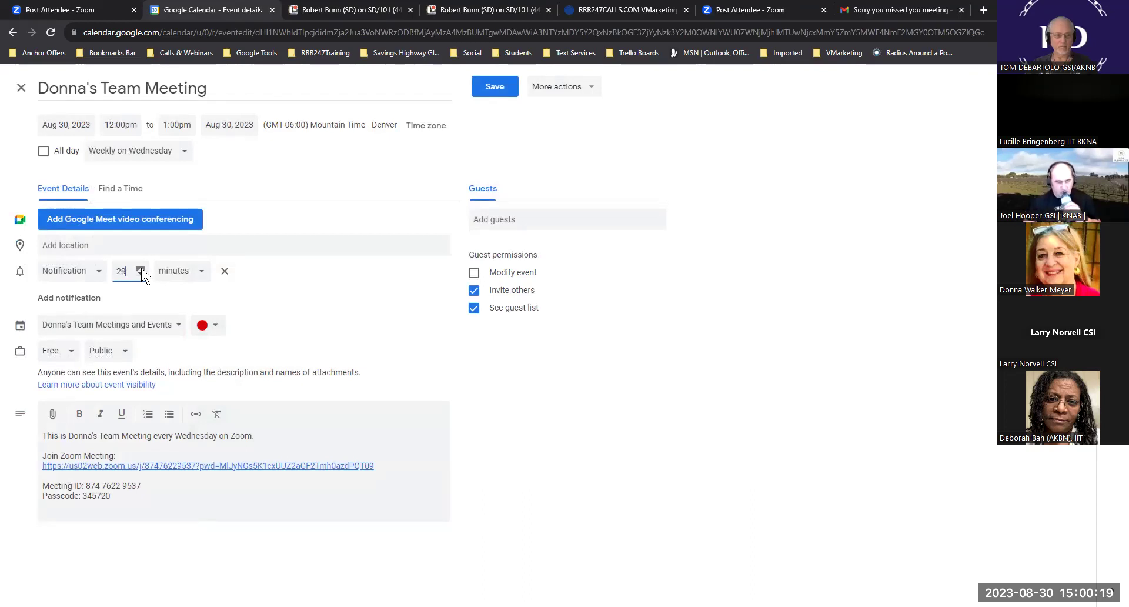
{"action": "left_click", "coordinate": [141, 268]}
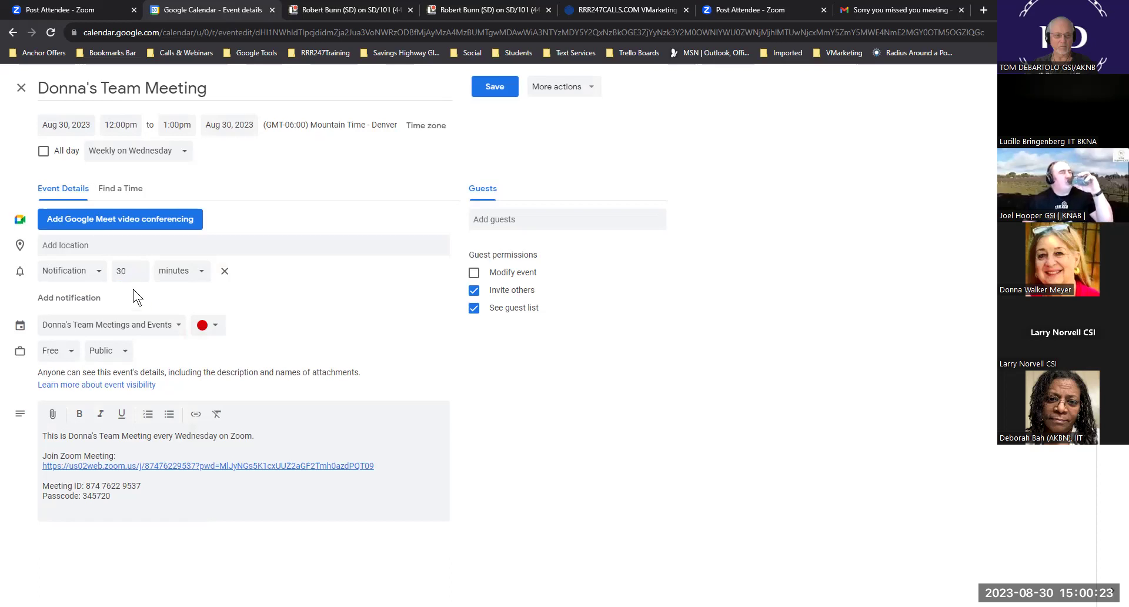
{"action": "left_click", "coordinate": [20, 88]}
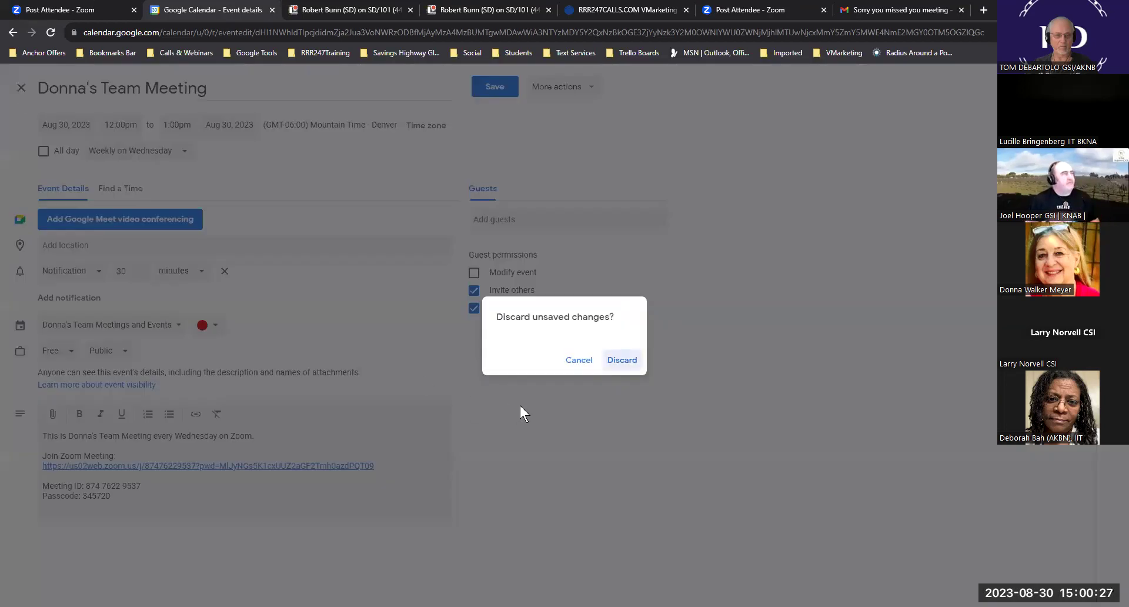
{"action": "left_click", "coordinate": [621, 361]}
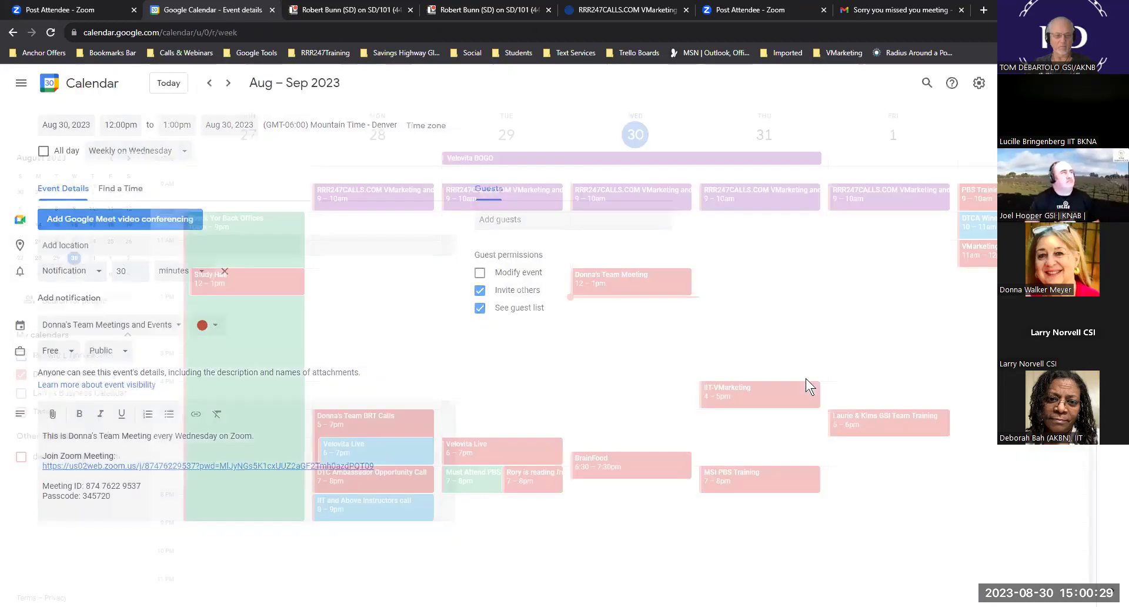